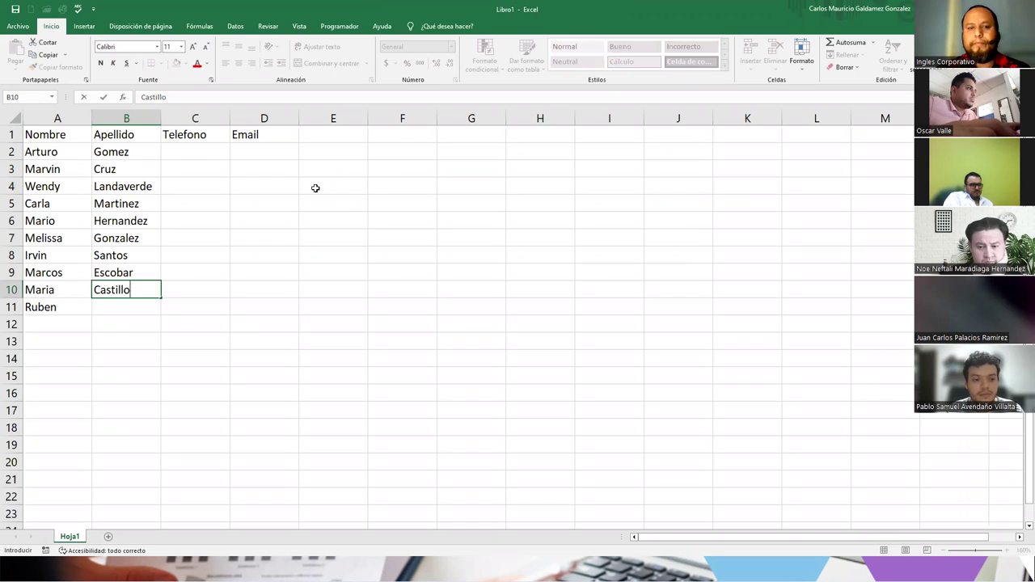
- Enter the surname Palacios and remove the stray L in B11
text(L)
key(BackSpace)
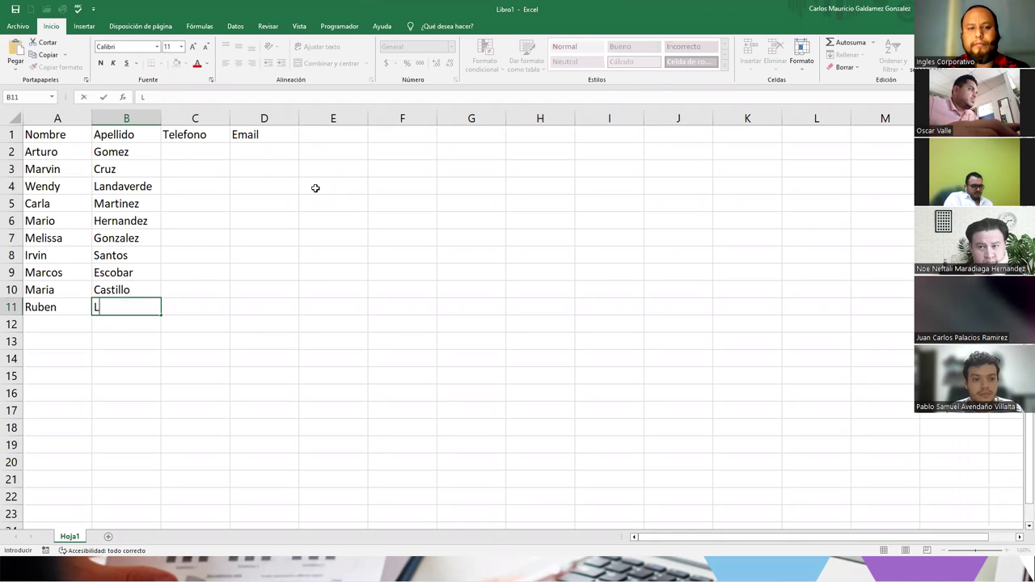
text(Palacios)
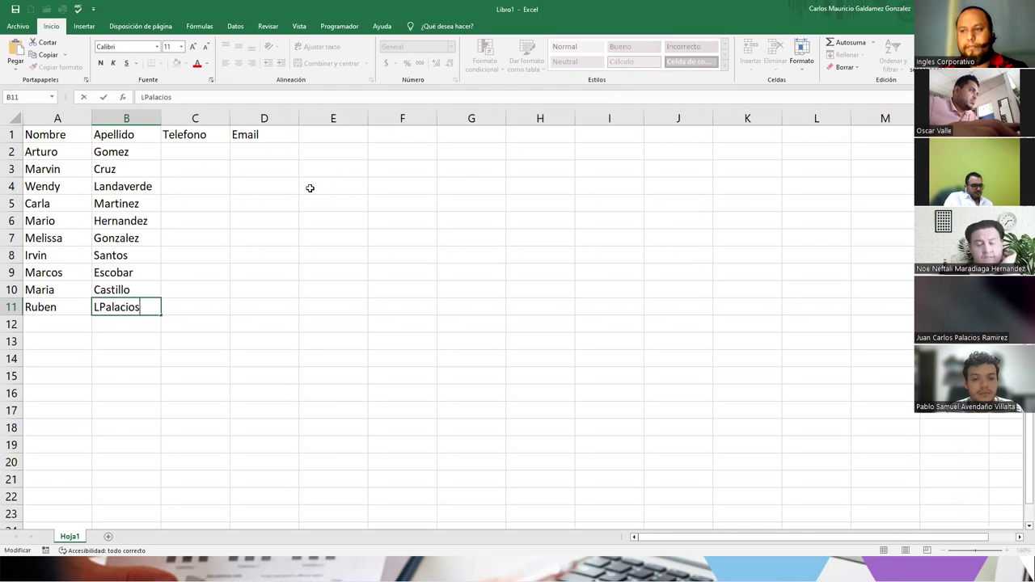
click(99, 307)
key(BackSpace)
- Fill C2:C11 with phone numbers counting up from 44556677, then widen column D
click(181, 136)
click(199, 156)
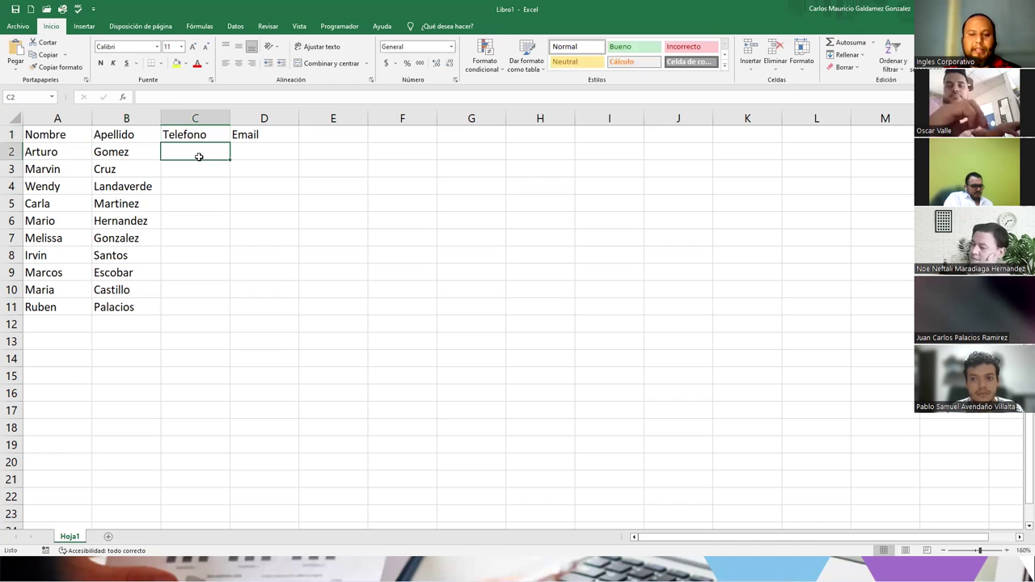
text(44556677)
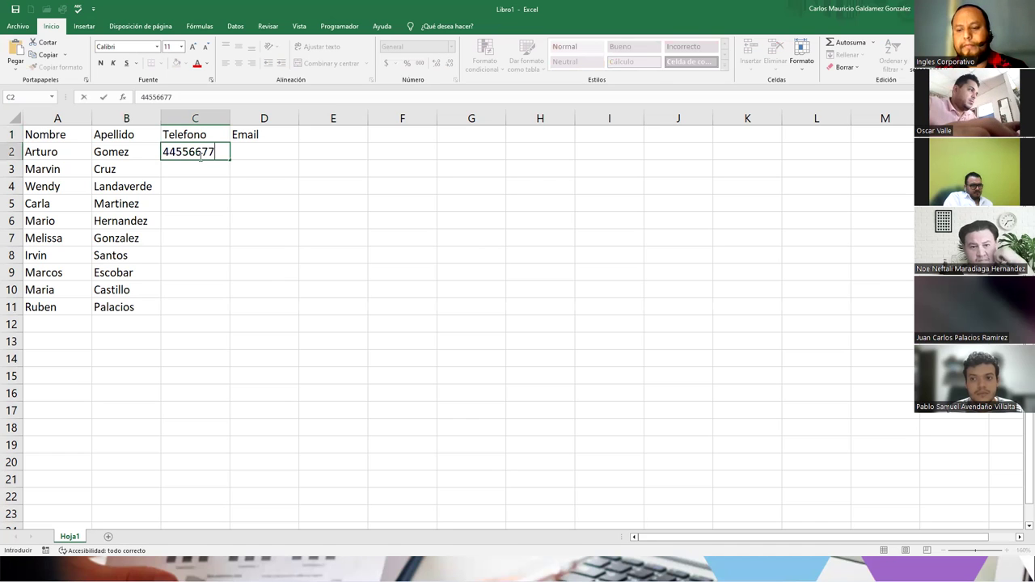
key(Return)
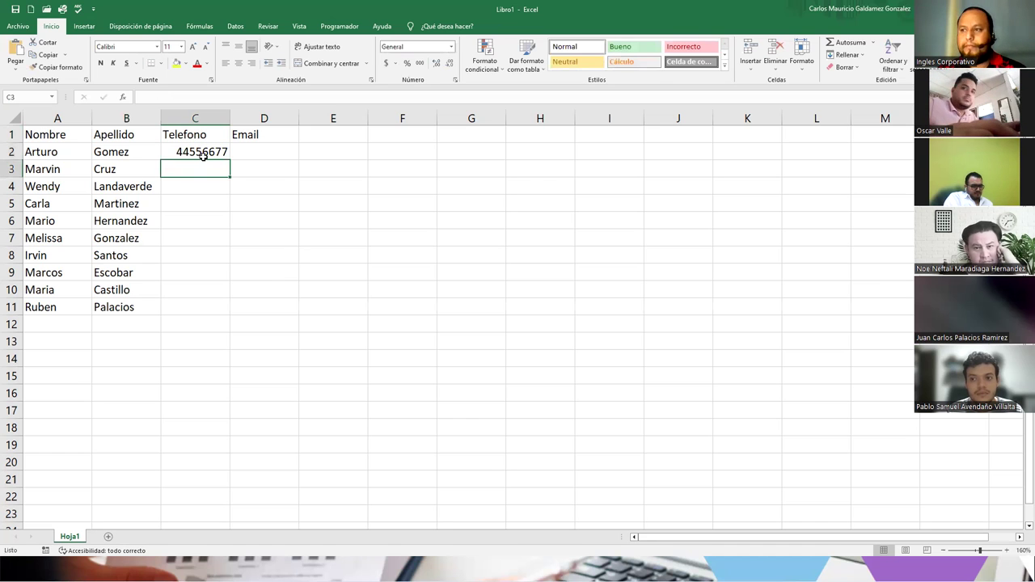
click(202, 155)
drag(228, 161, 224, 313)
click(238, 322)
click(256, 347)
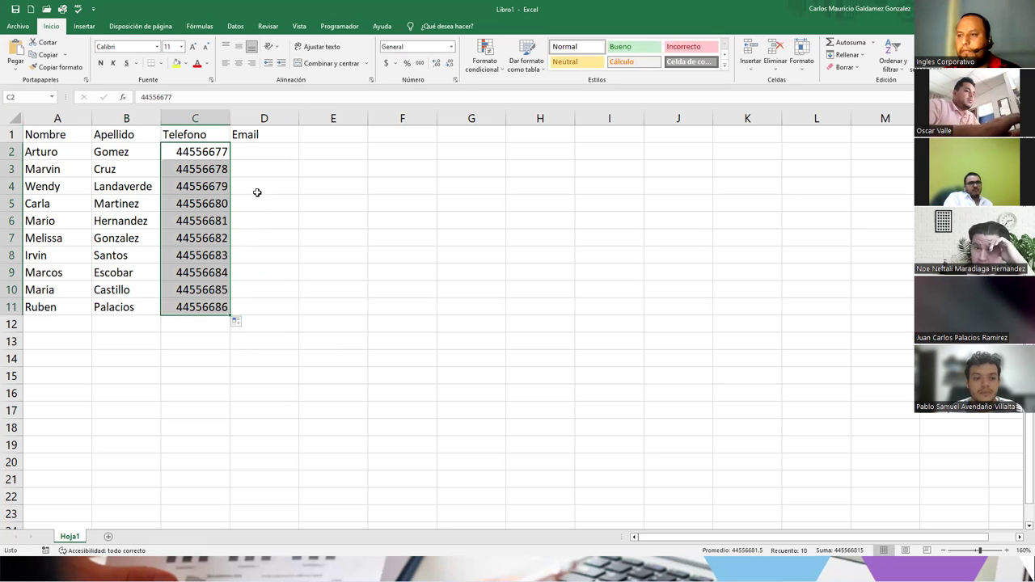
click(253, 156)
drag(299, 120, 325, 120)
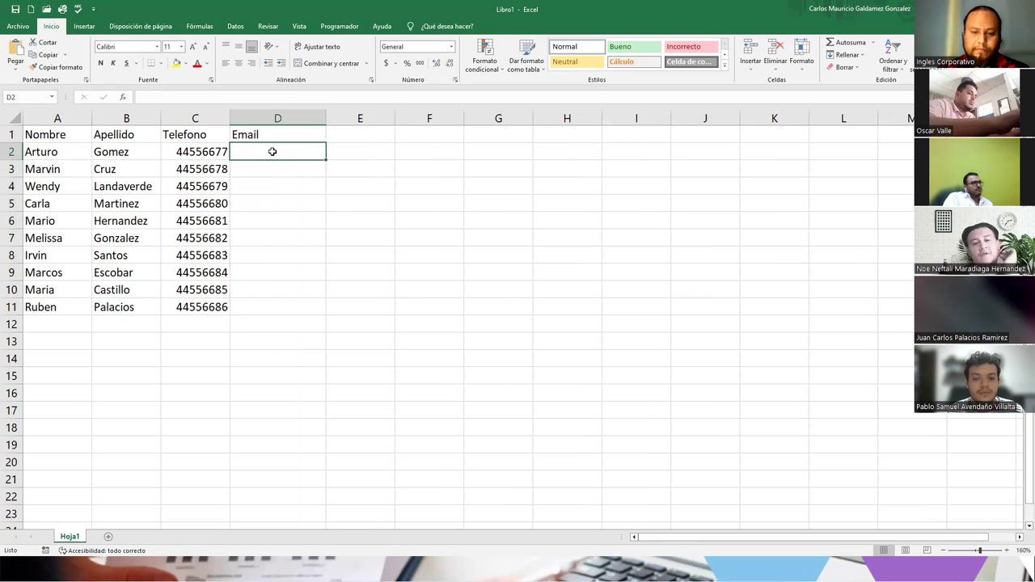
text(email)
key(BackSpace)
key(BackSpace)
key(BackSpace)
key(BackSpace)
key(BackSpace)
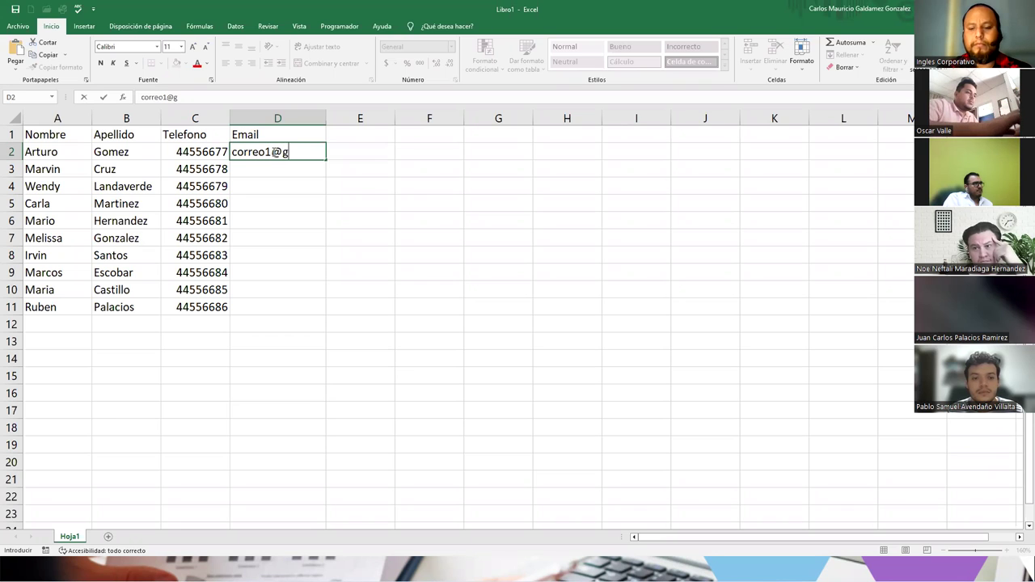
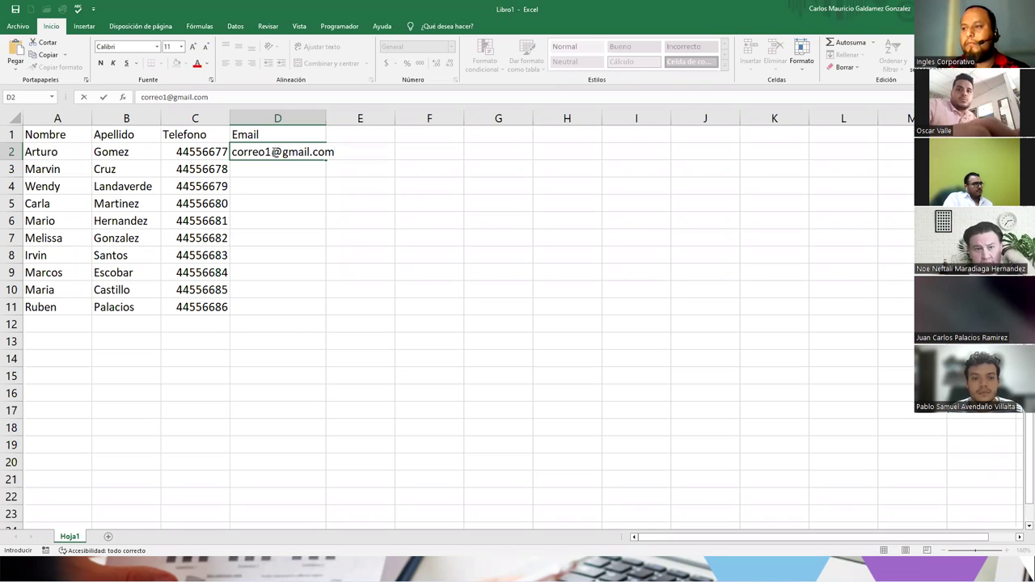
key(Return)
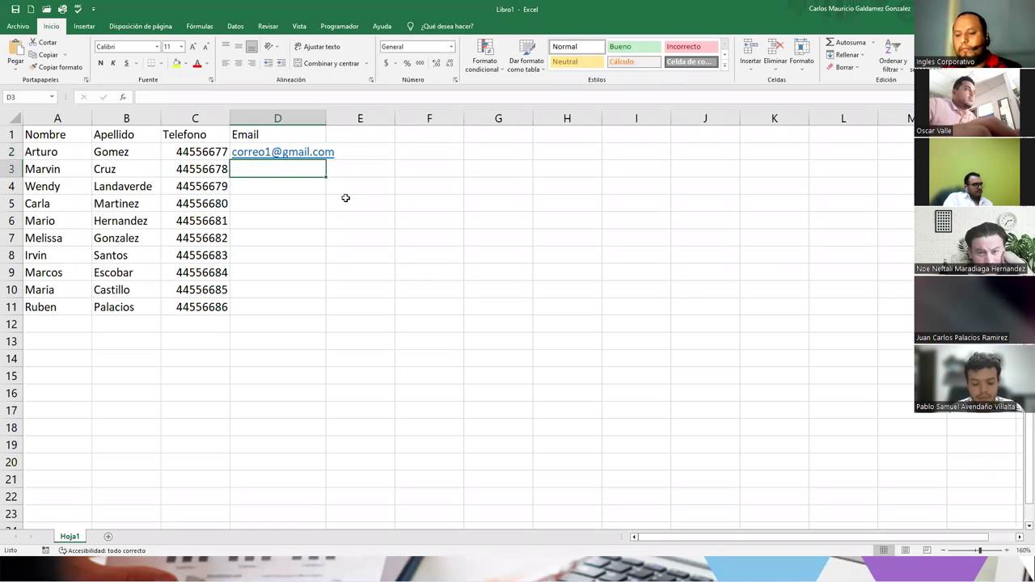
key(Up)
drag(326, 160, 318, 319)
click(332, 321)
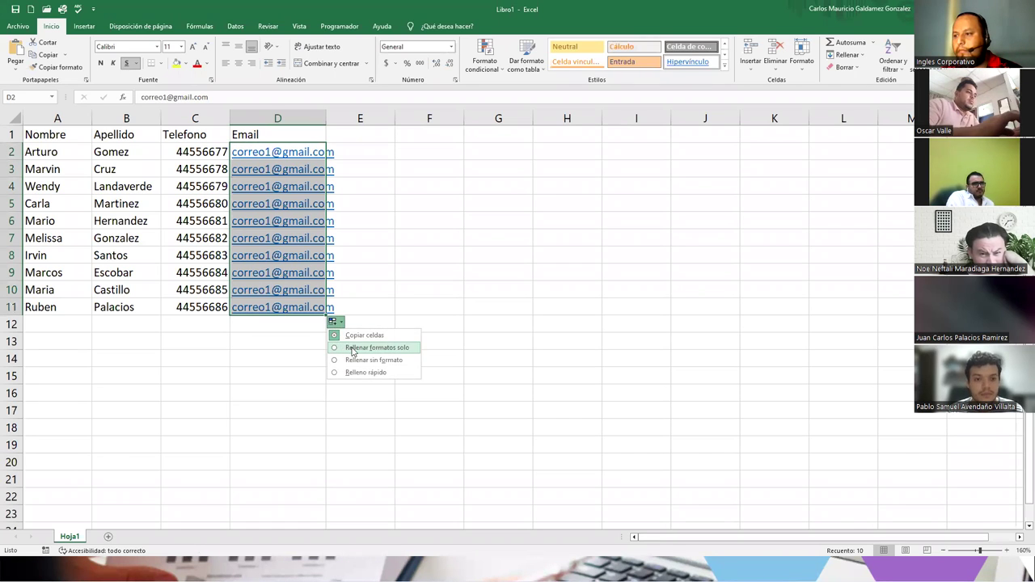
click(351, 347)
key(ctrl+z)
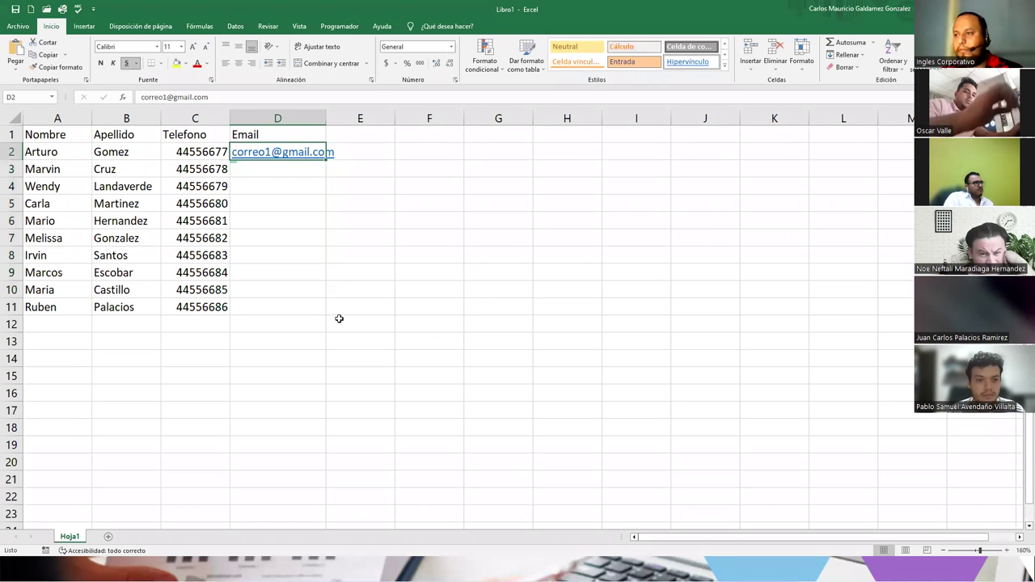
click(261, 171)
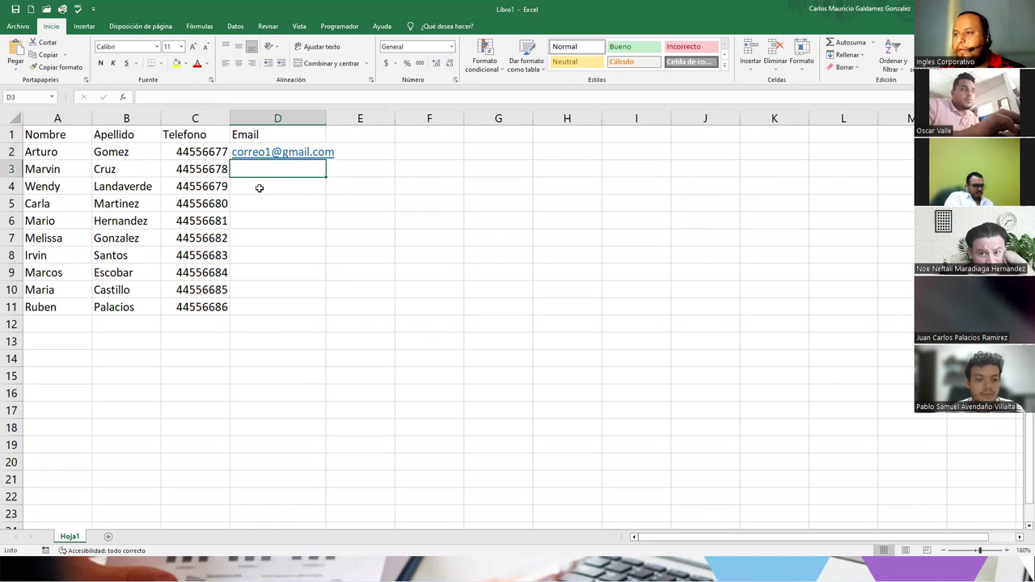
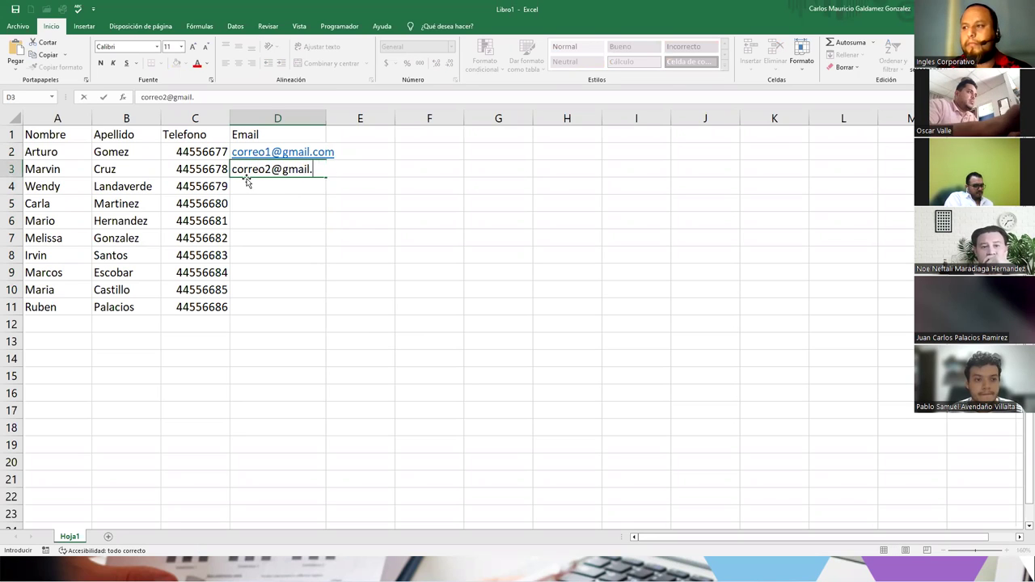
key(Return)
key(Up)
key(Up)
key(shift+Down)
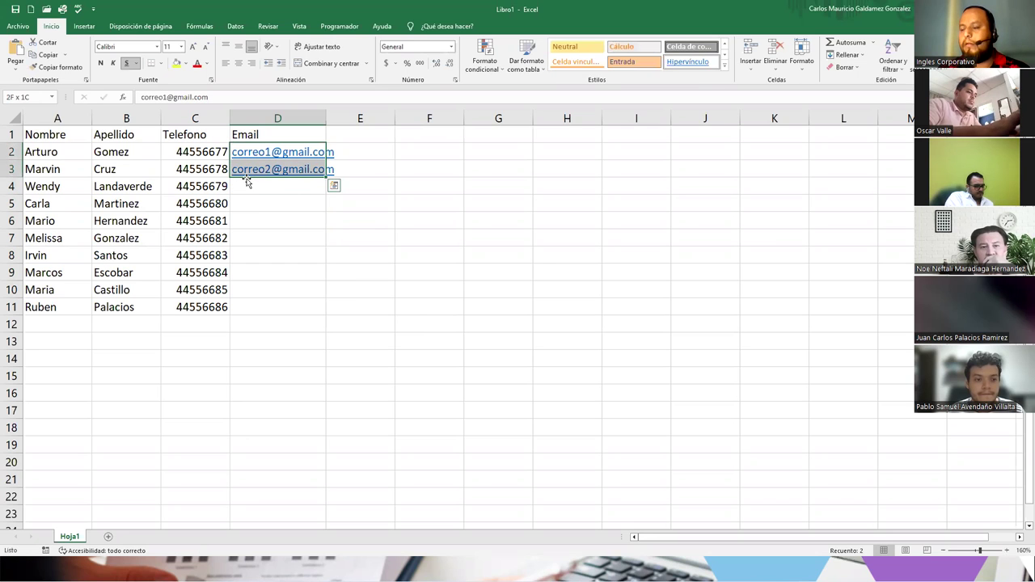
drag(326, 178, 317, 317)
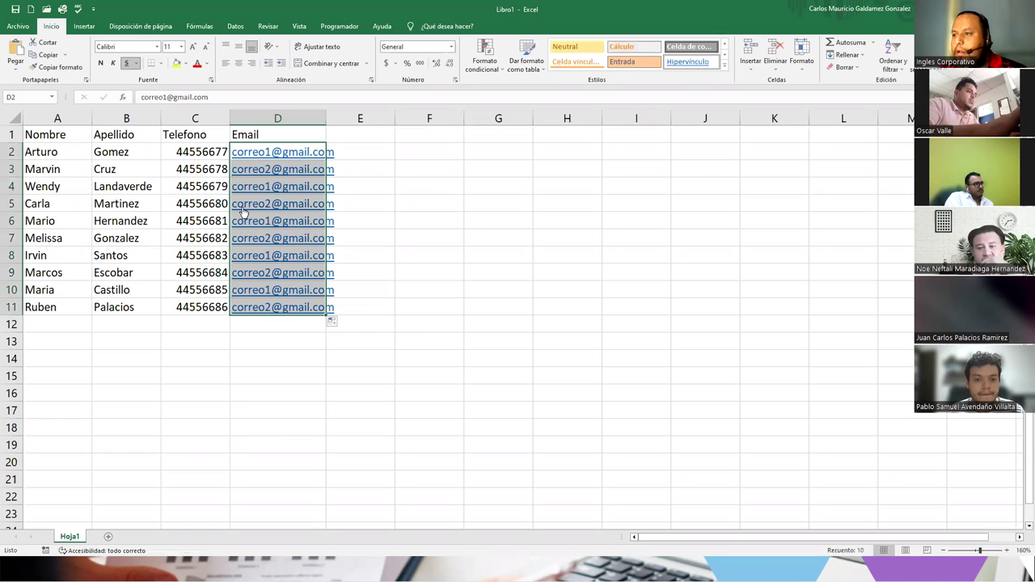
key(ctrl+z)
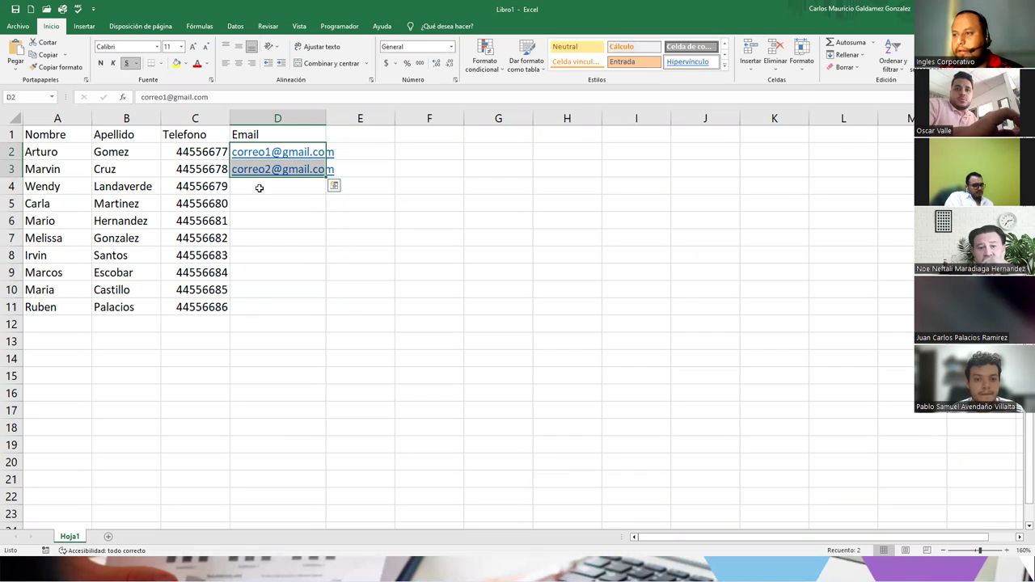
click(259, 187)
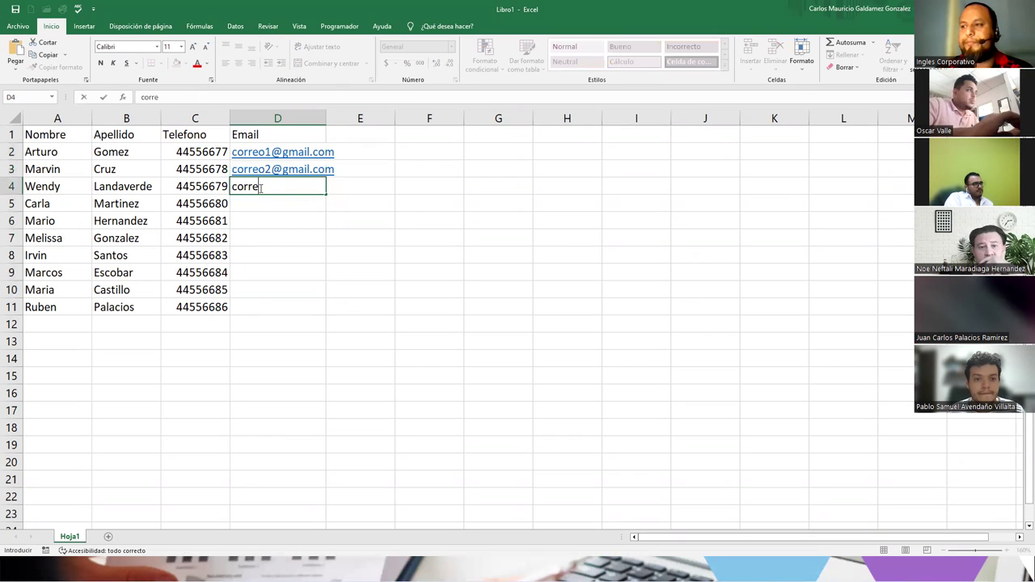
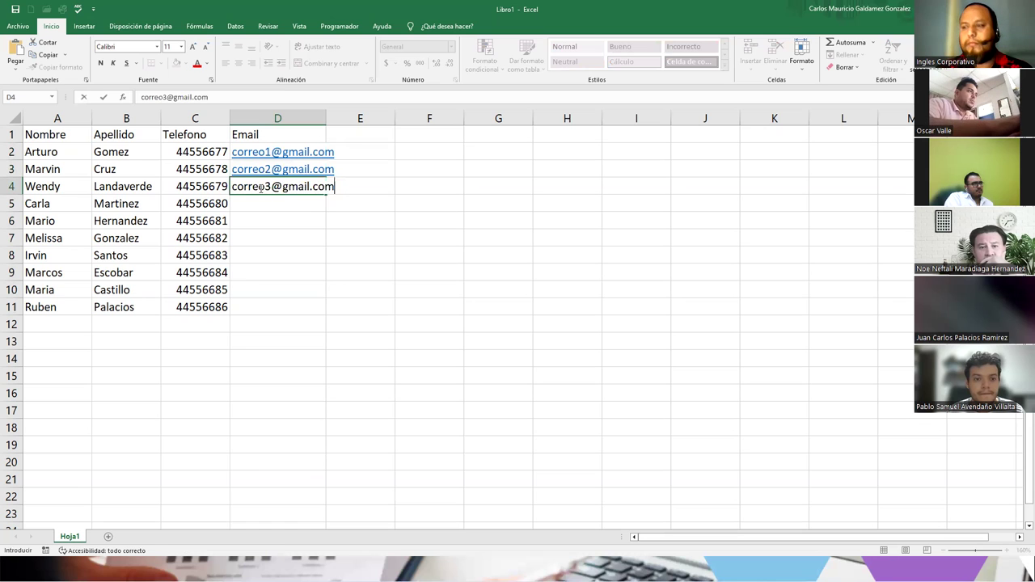
key(Return)
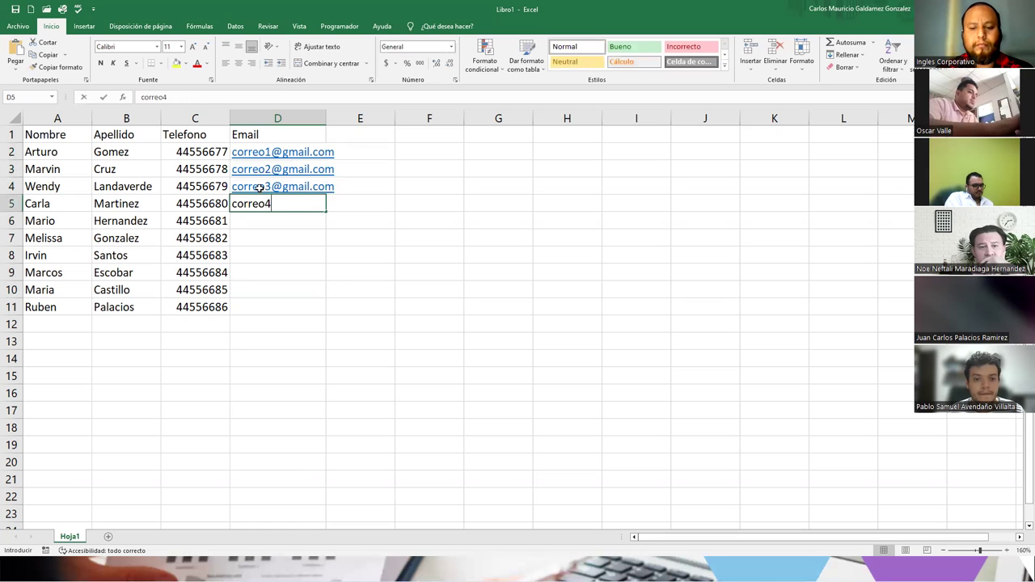
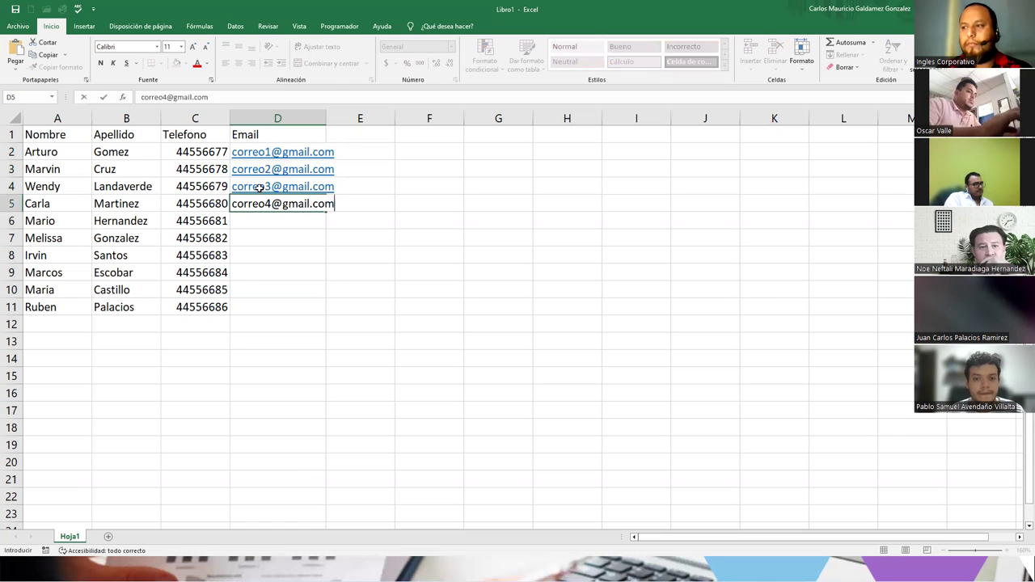
key(Return)
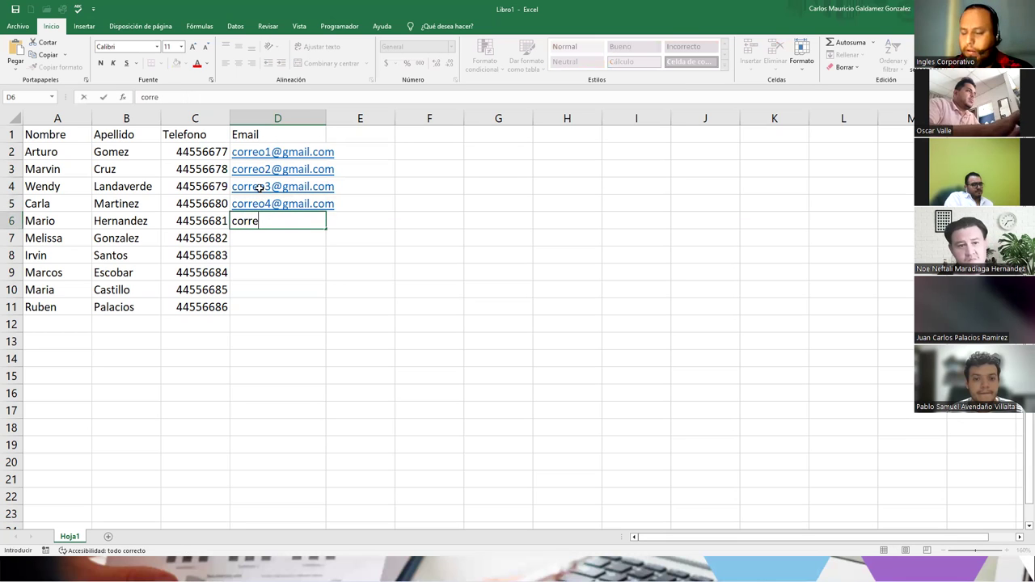
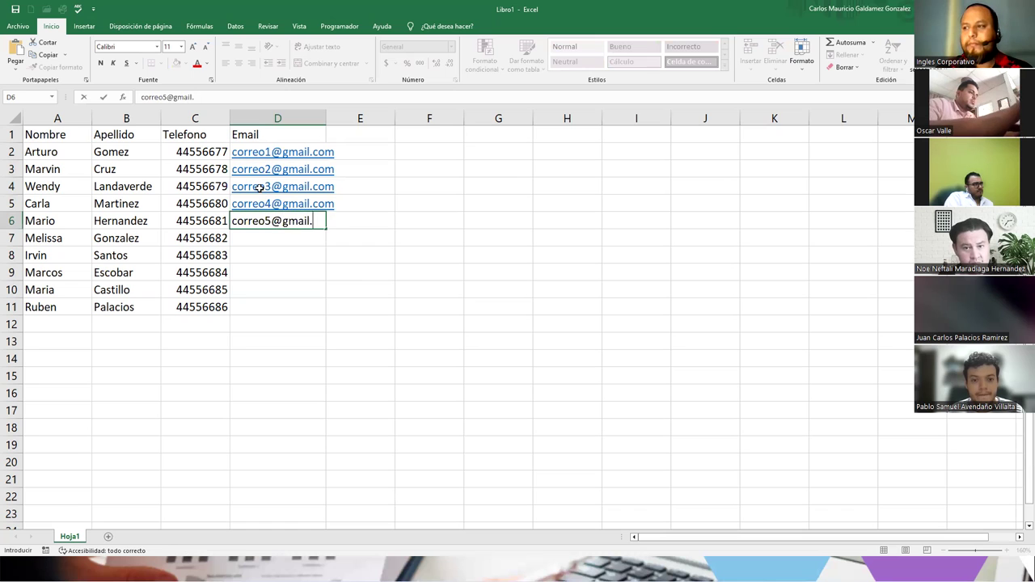
key(Return)
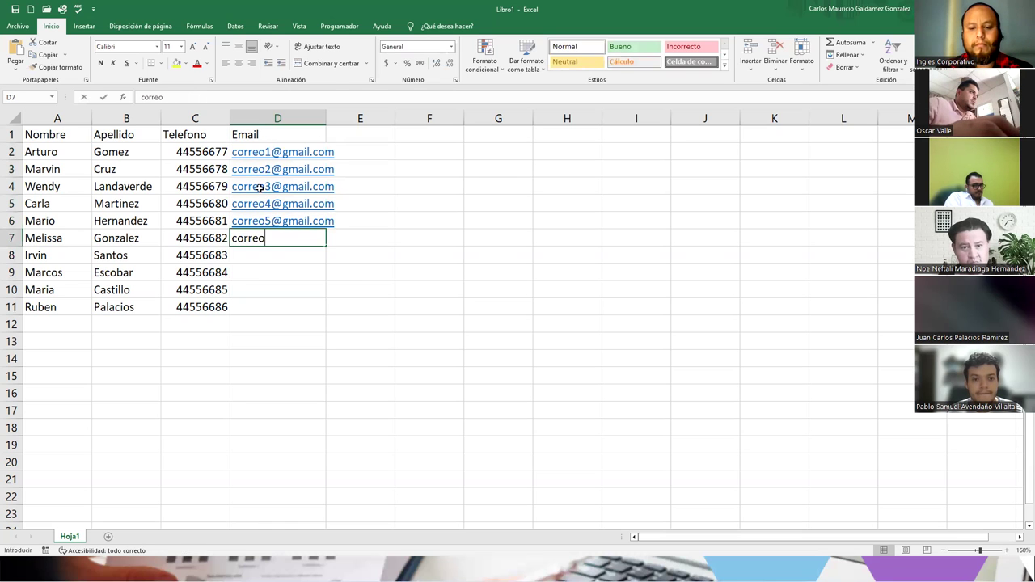
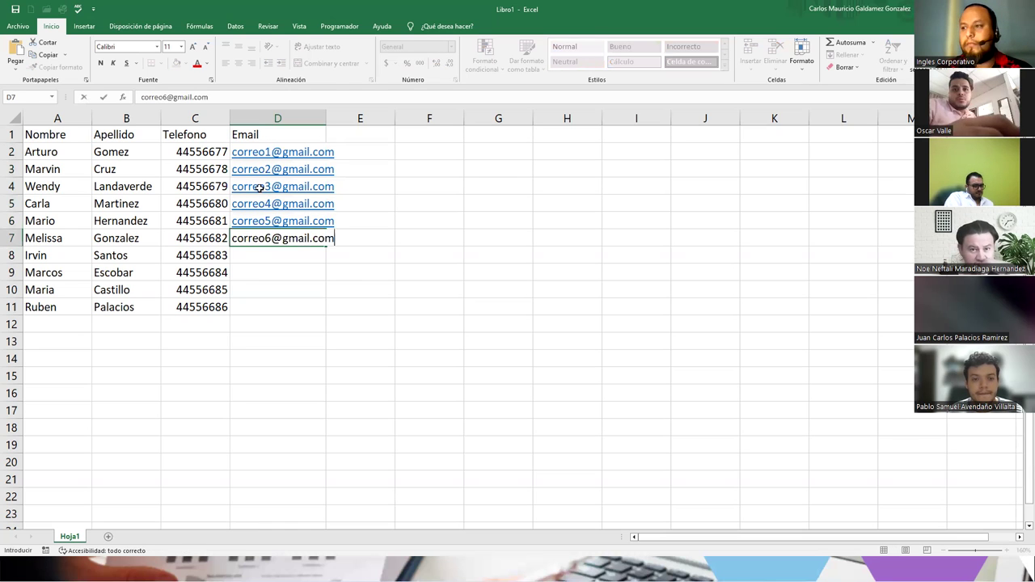
key(Return)
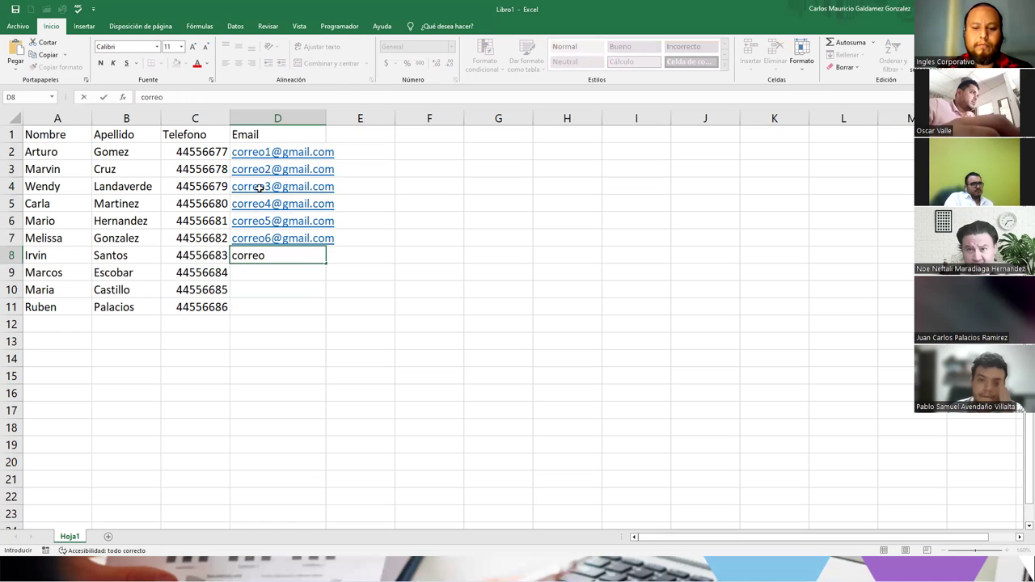
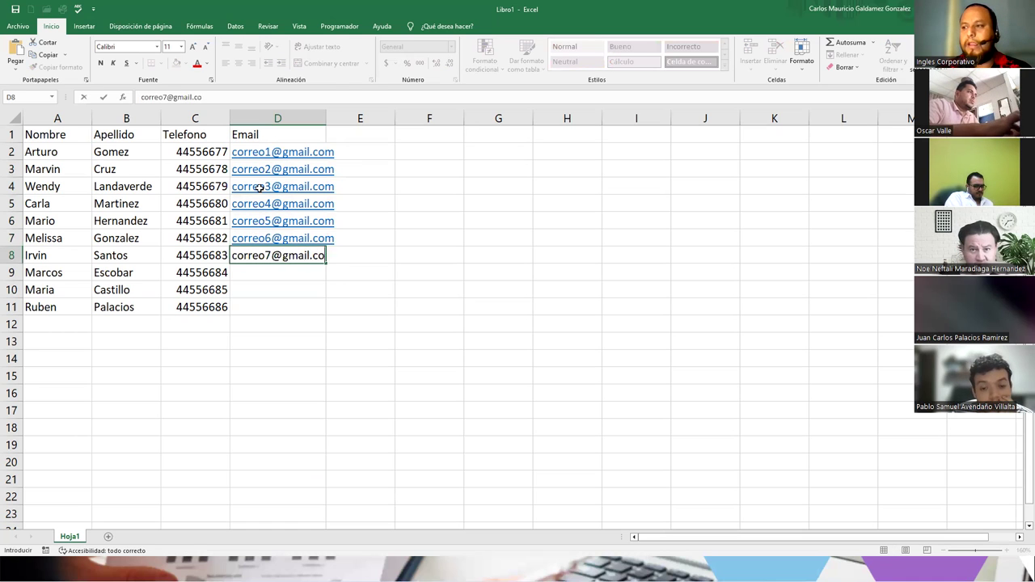
key(Return)
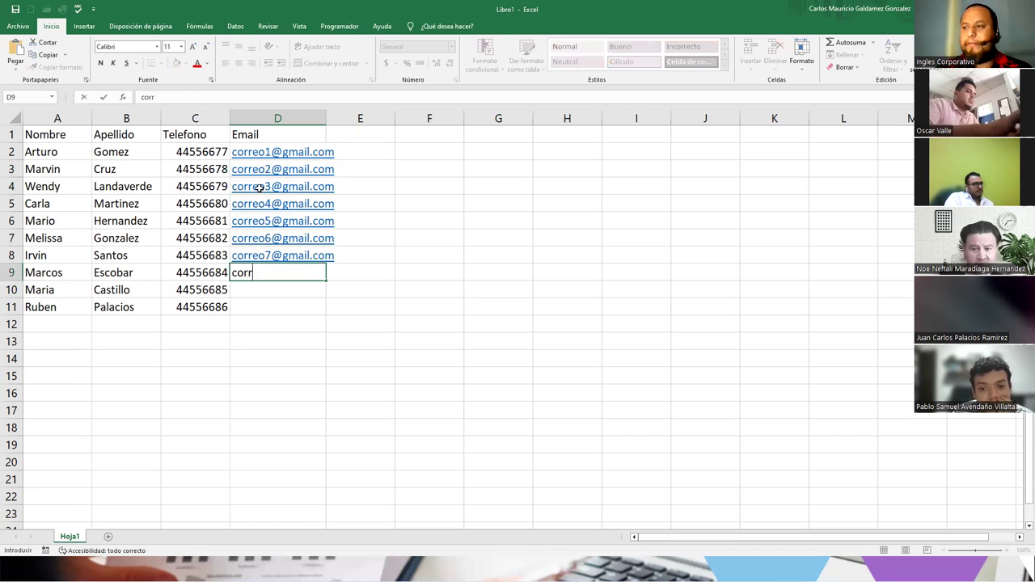
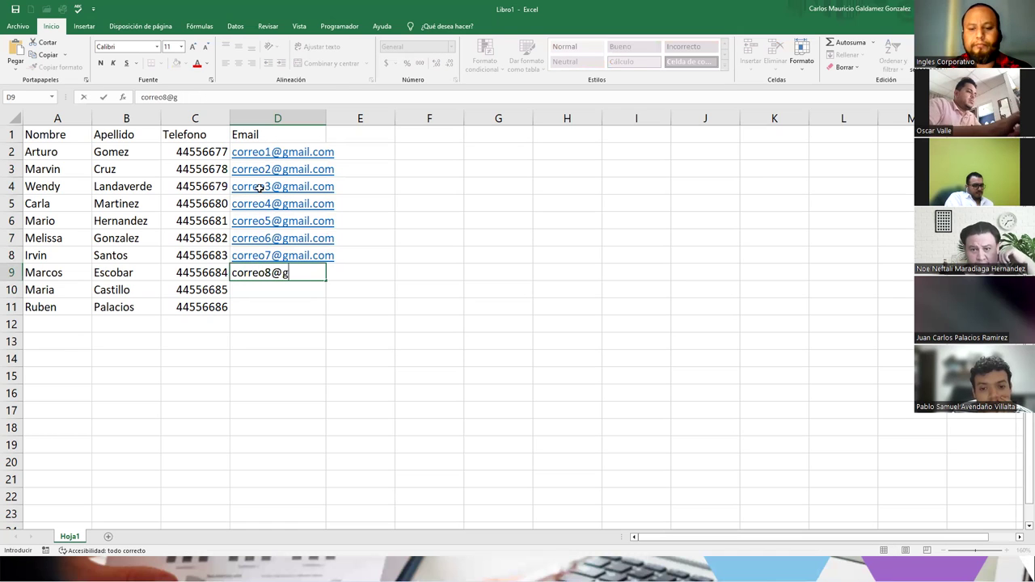
key(Return)
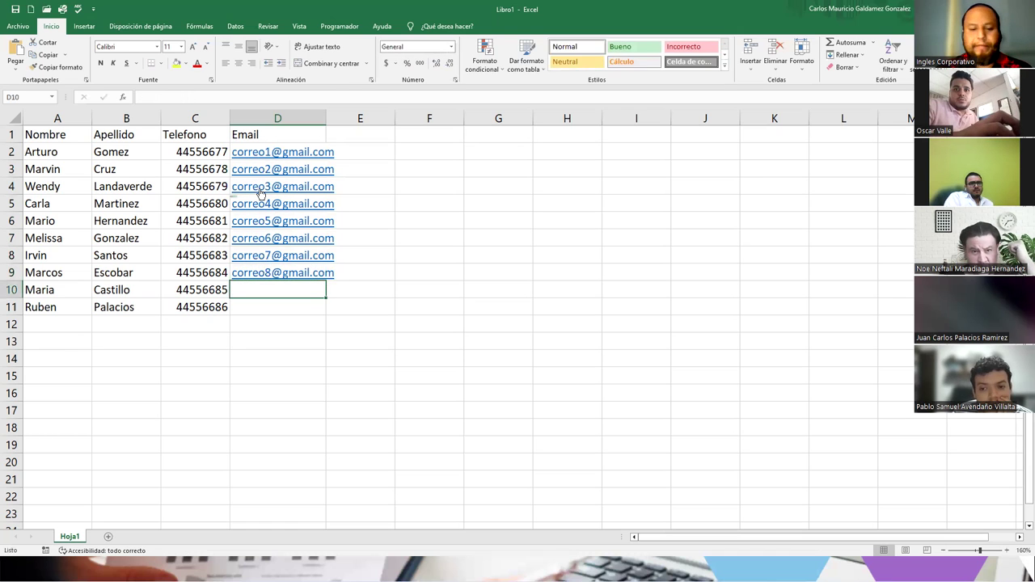
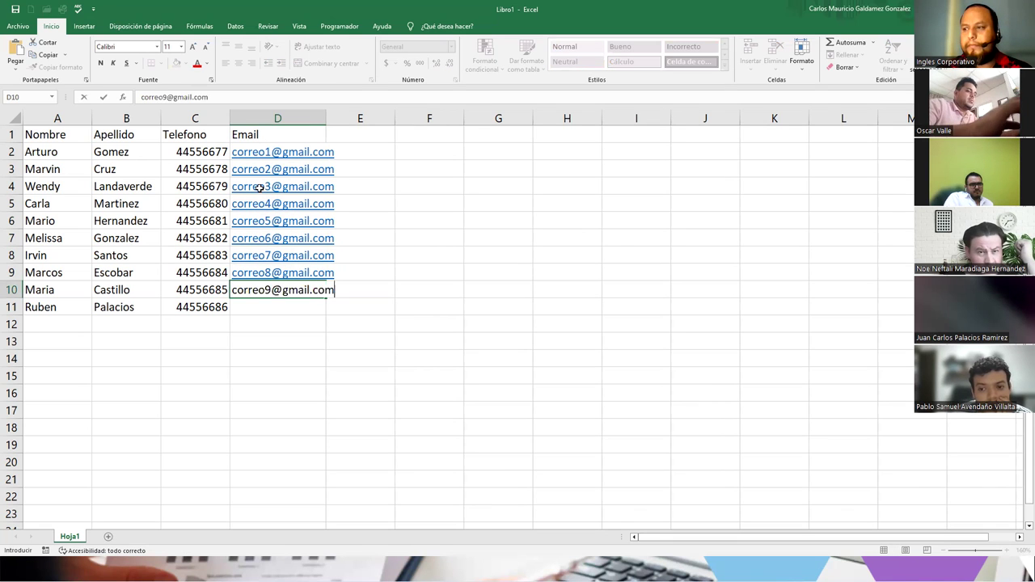
key(Return)
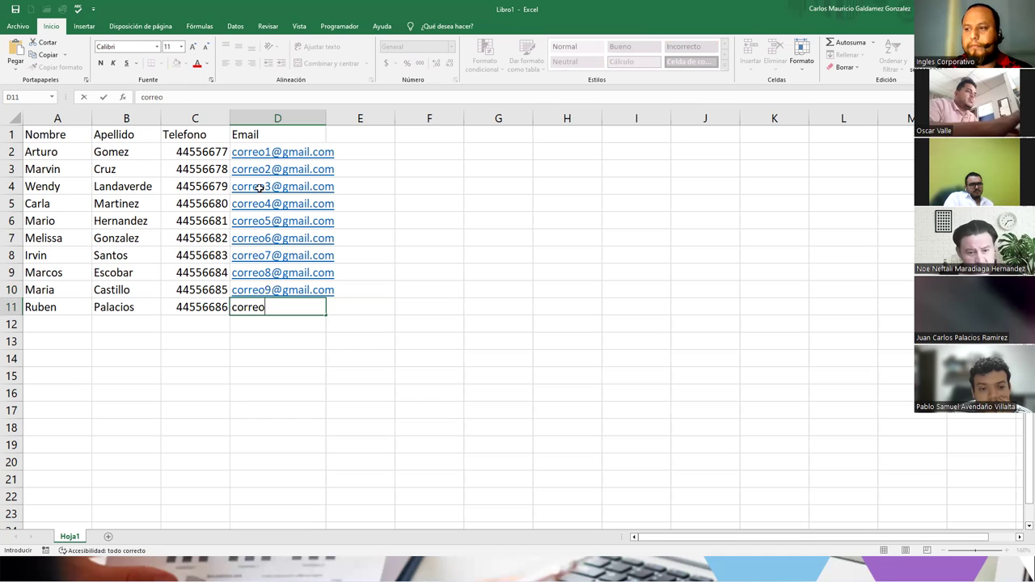
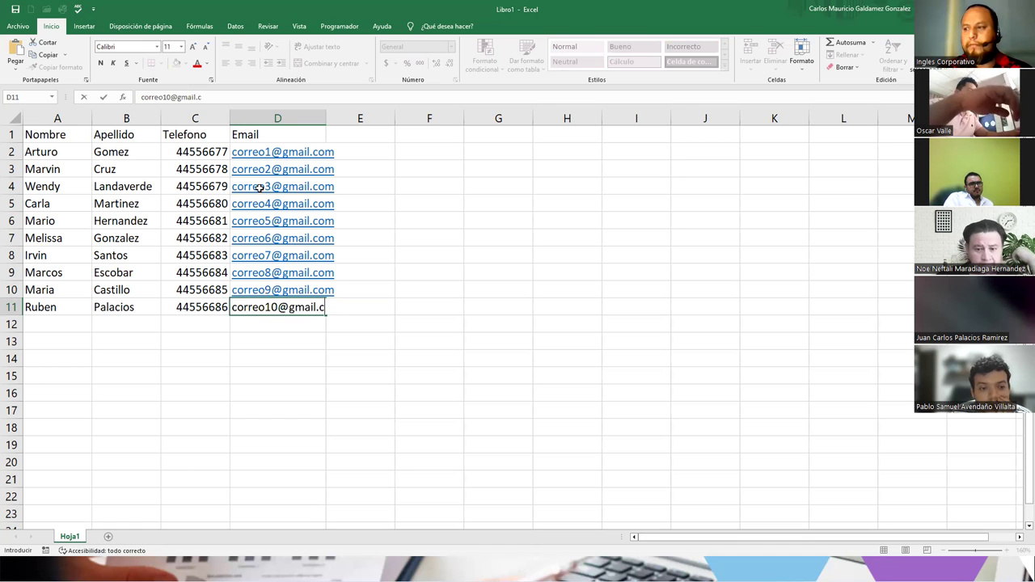
key(Return)
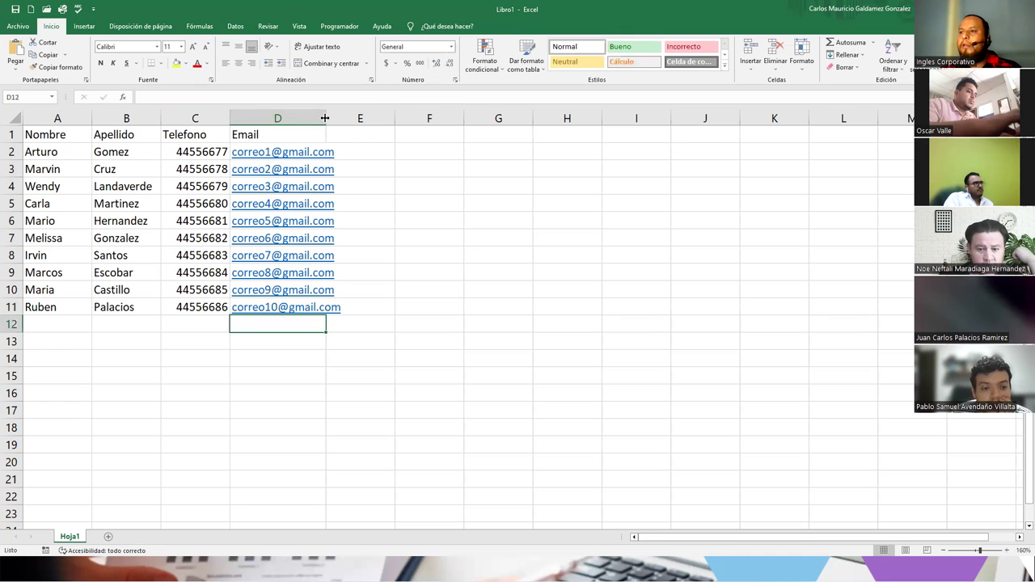
- Autofit columns D, C and A so emails, phone numbers and names fit exactly
double_click(325, 118)
double_click(231, 120)
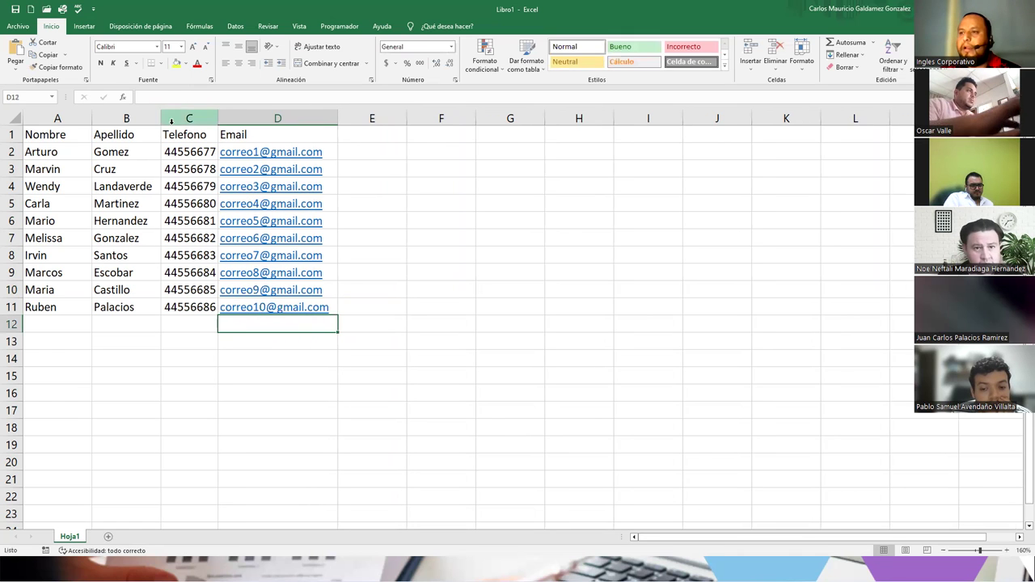
double_click(91, 118)
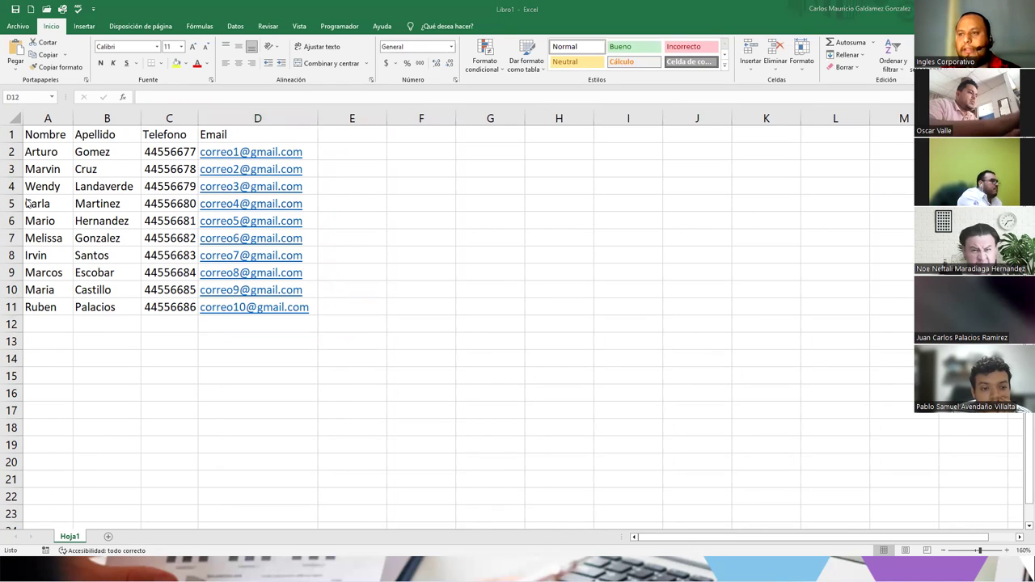
click(421, 152)
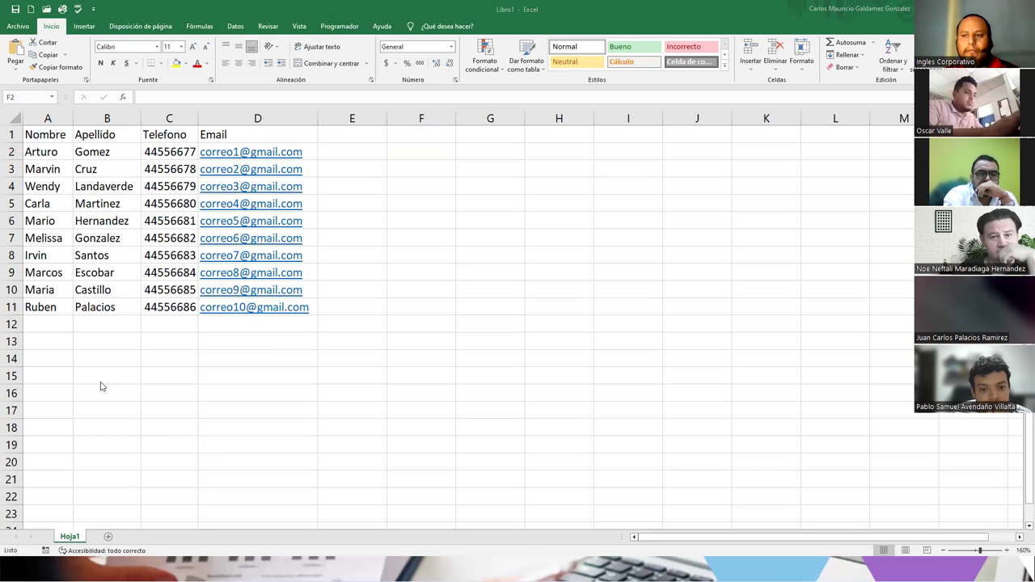
- Return to the workbook, select empty cells below the table, then switch back to the slideshow
key(alt+Tab)
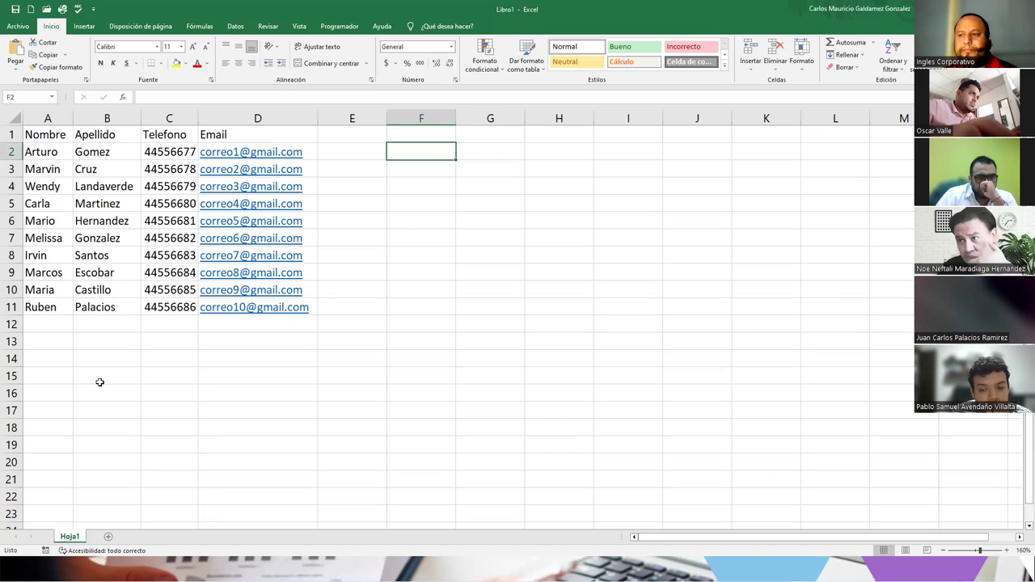
click(99, 378)
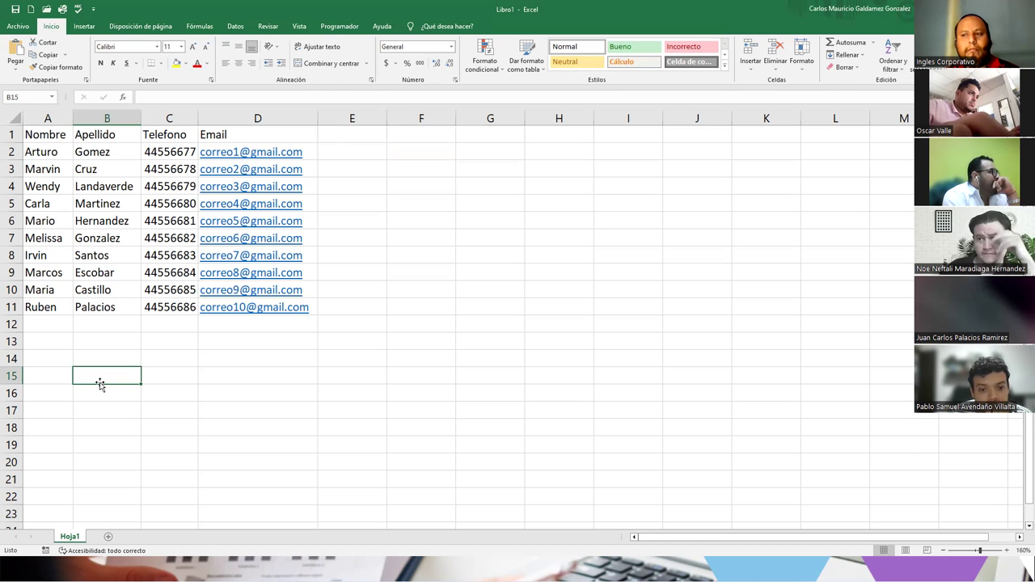
click(92, 324)
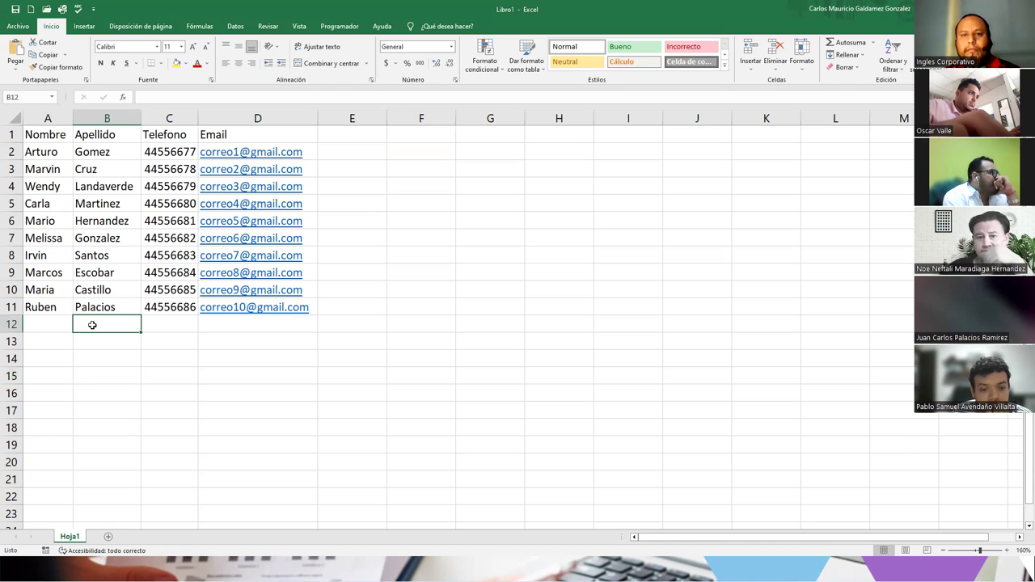
click(103, 358)
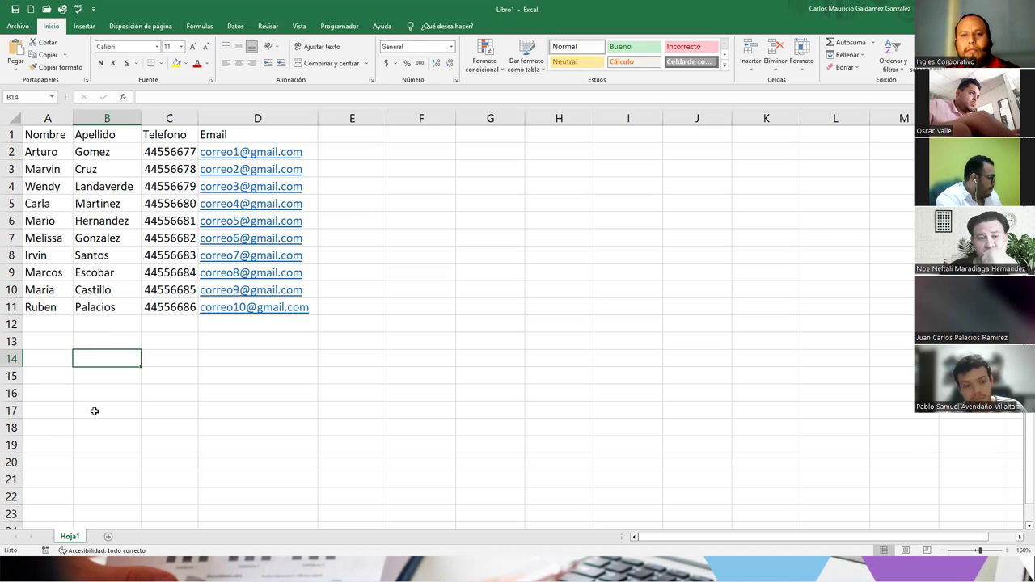
click(76, 393)
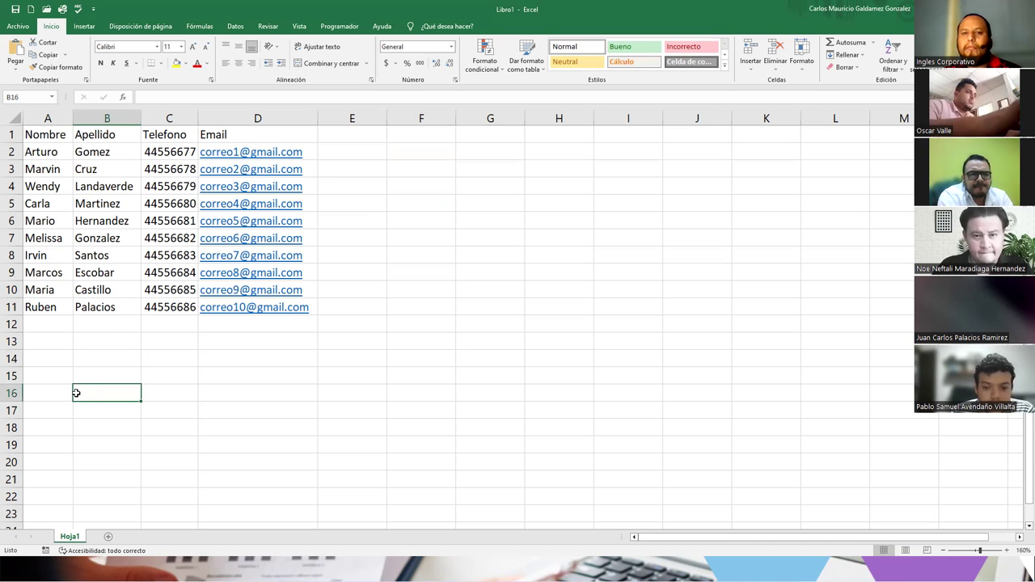
click(87, 338)
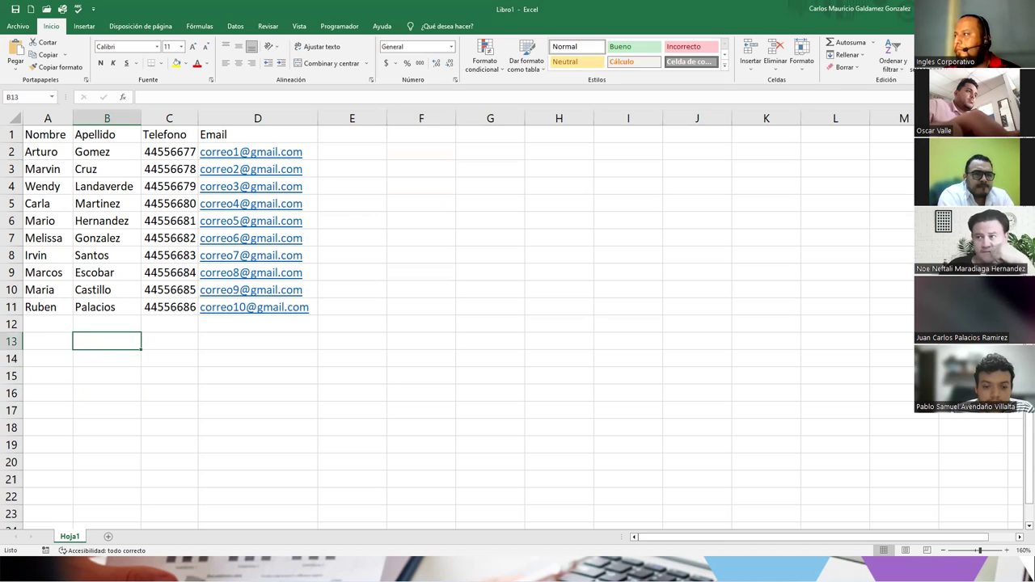
key(alt+Tab)
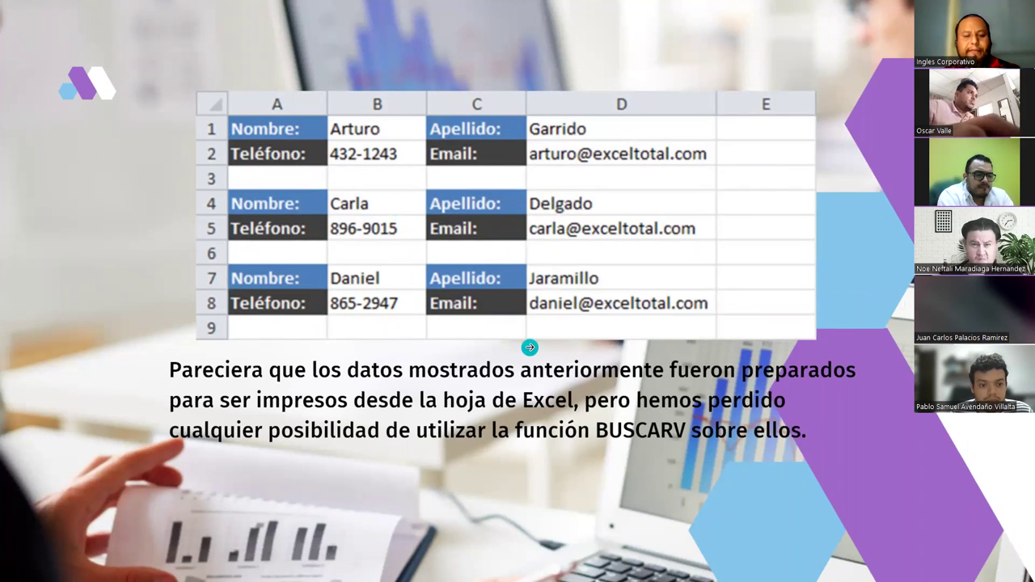
- Glance at the Excel table, return to the slideshow and advance one slide
key(alt+Tab)
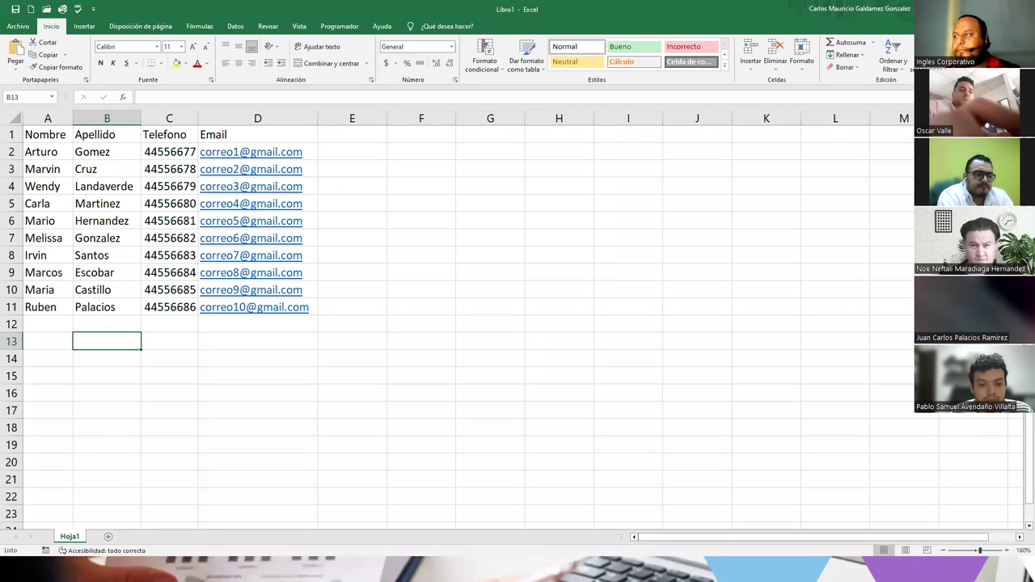
key(alt+Tab)
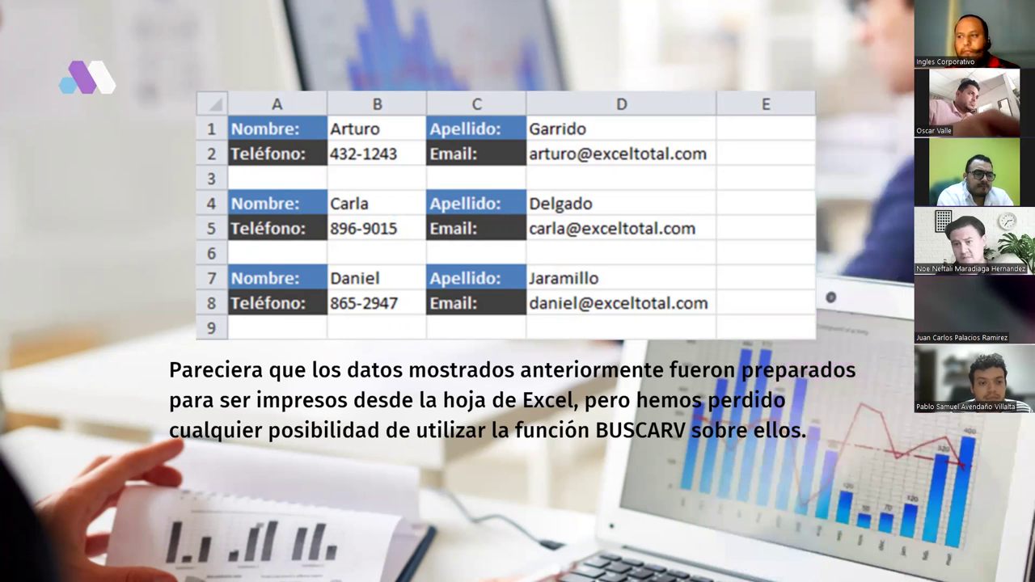
key(Right)
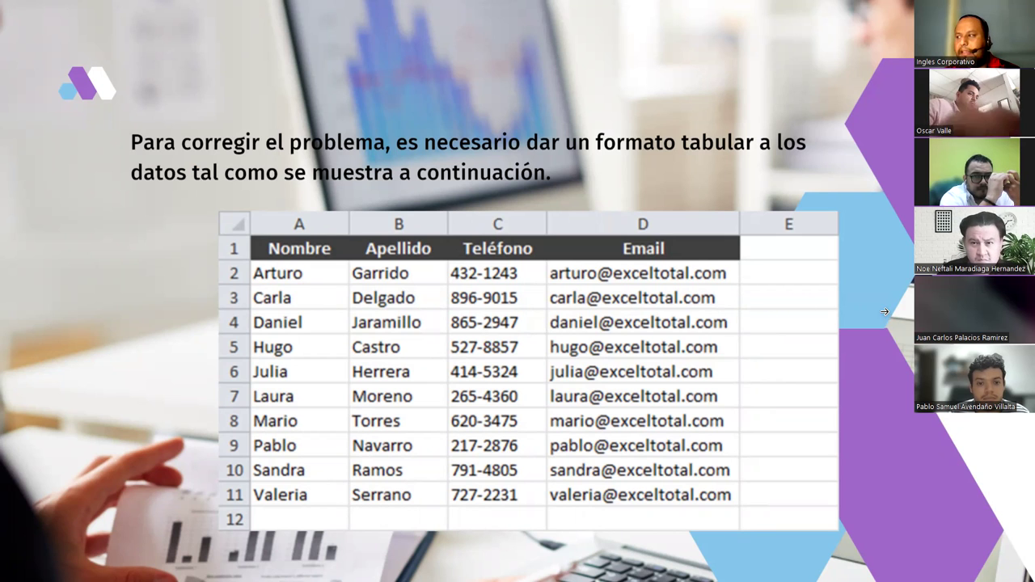
- Advance past the BUSCARV and Regla 2 slides to the lookup-table image, then return to Excel
key(Right)
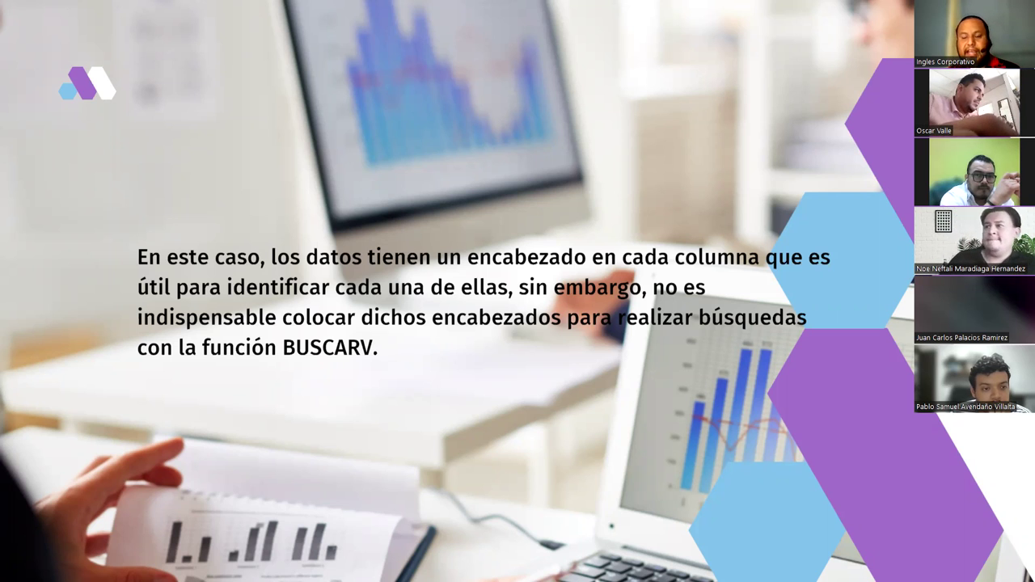
key(Right)
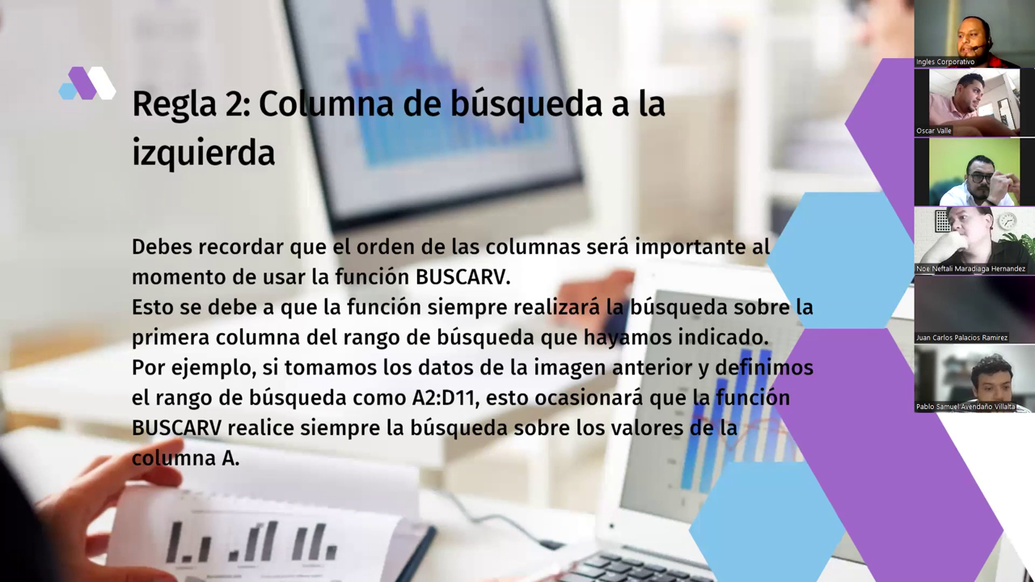
key(Right)
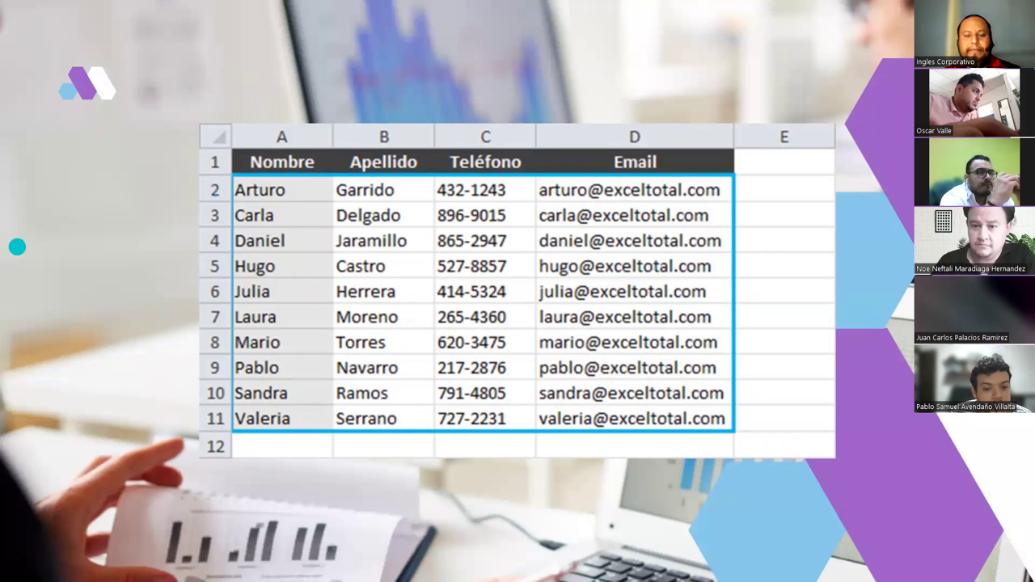
key(alt+Tab)
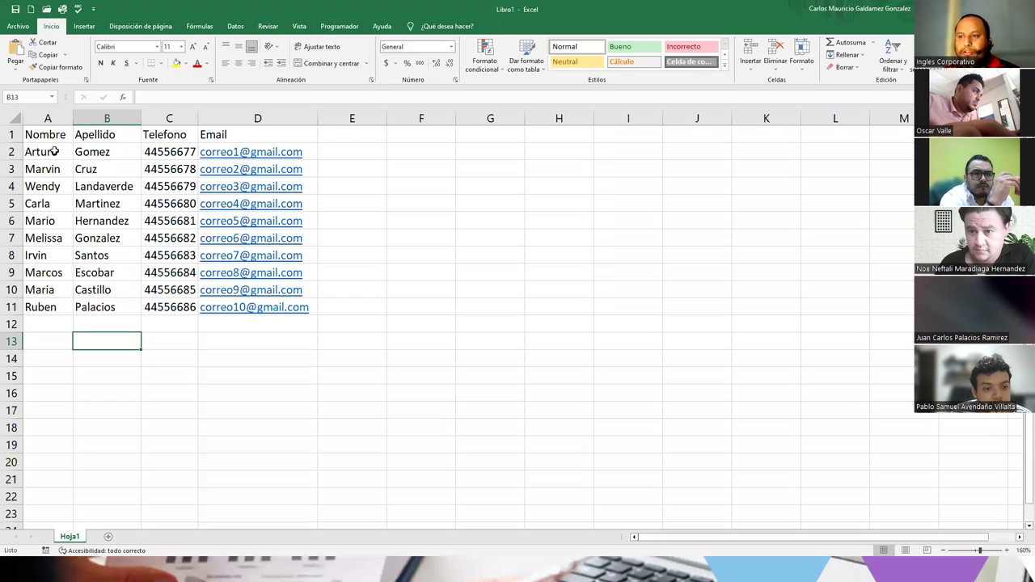
- Sort A2:D11 A to Z by Nombre with Ordenar y filtrar
drag(50, 149, 257, 317)
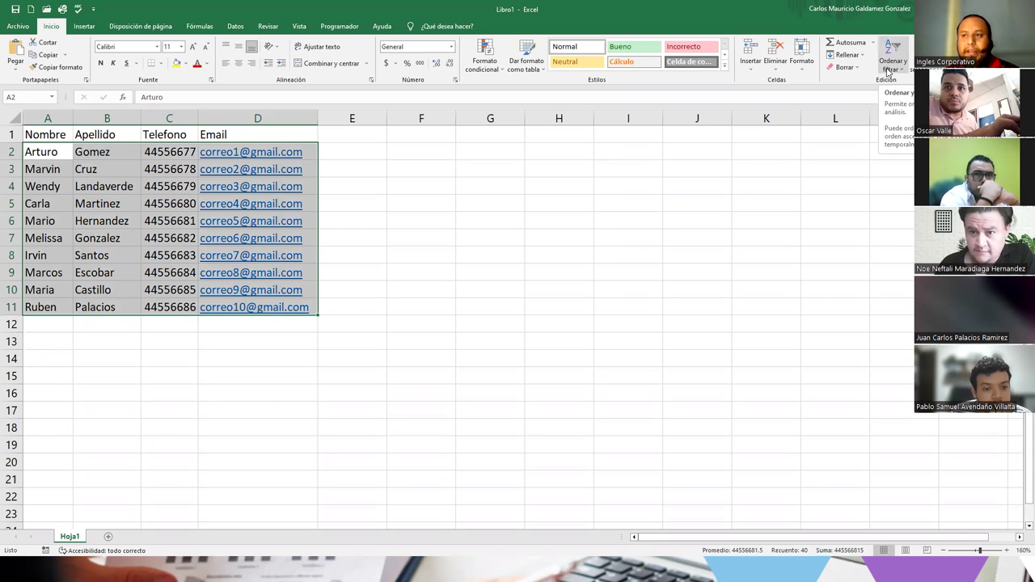
click(888, 71)
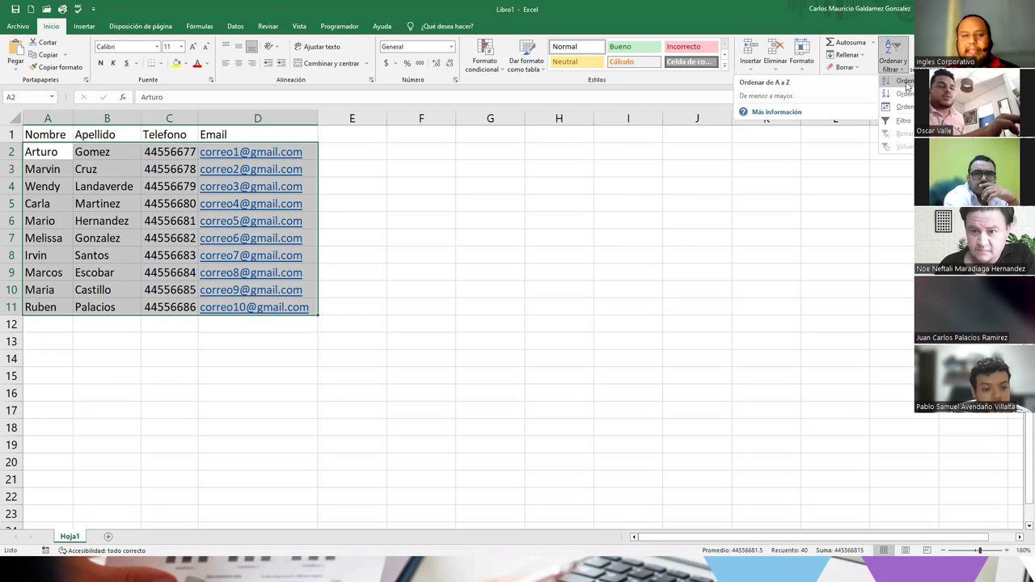
click(904, 81)
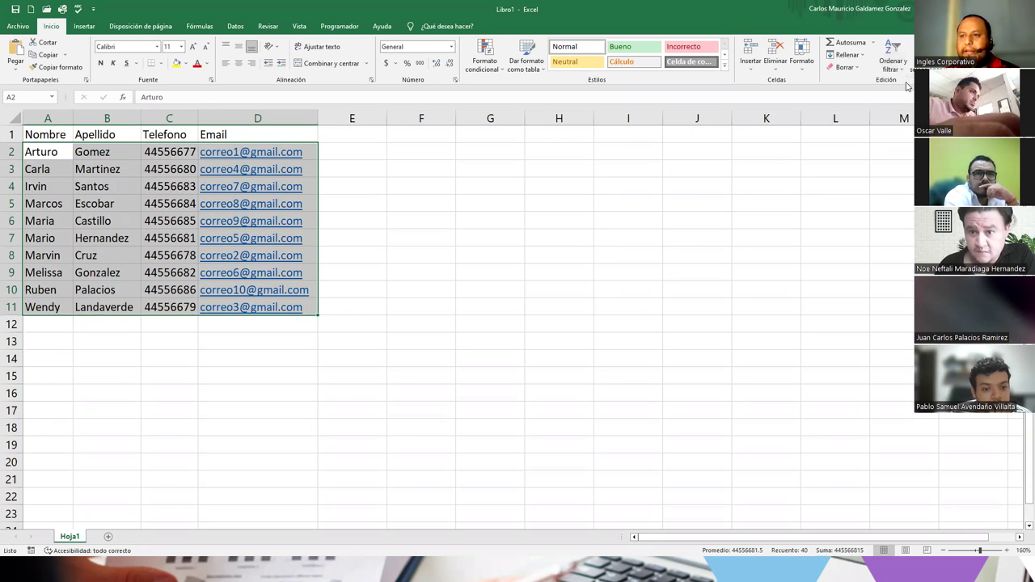
- Check the sorted names Carla through Wendy and reselect the A2:D11 data range
click(39, 151)
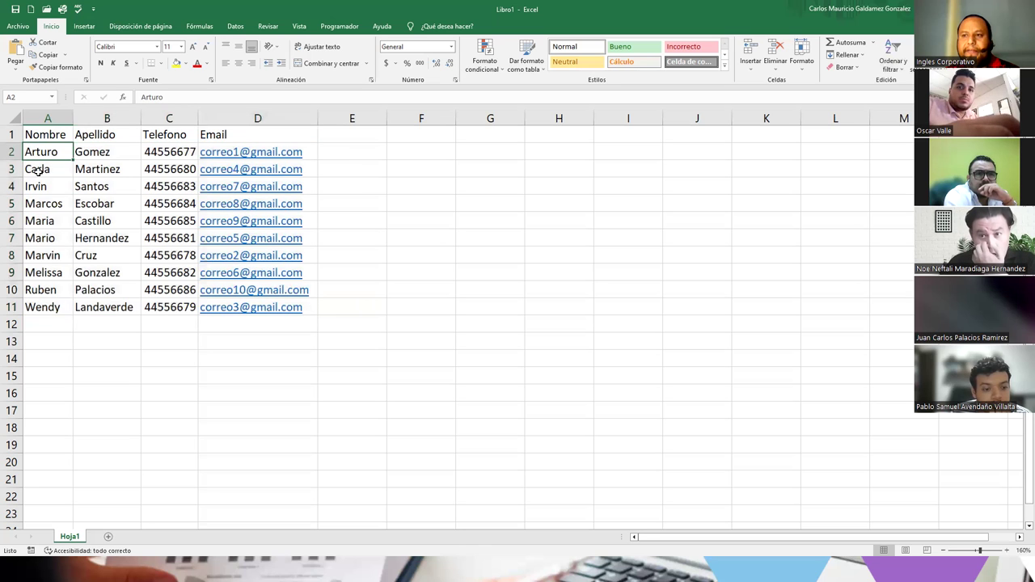
click(39, 171)
click(37, 188)
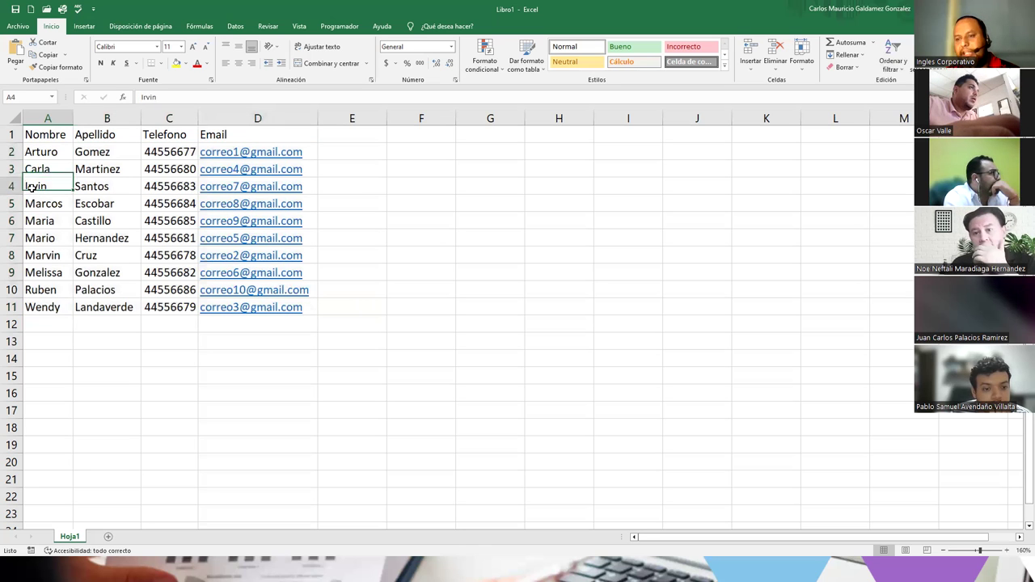
click(36, 205)
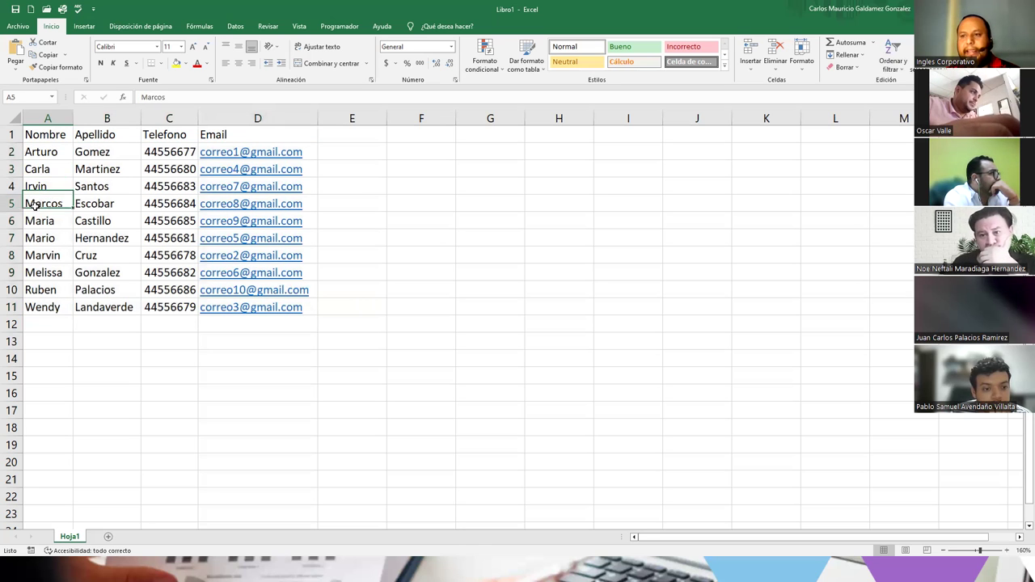
click(34, 288)
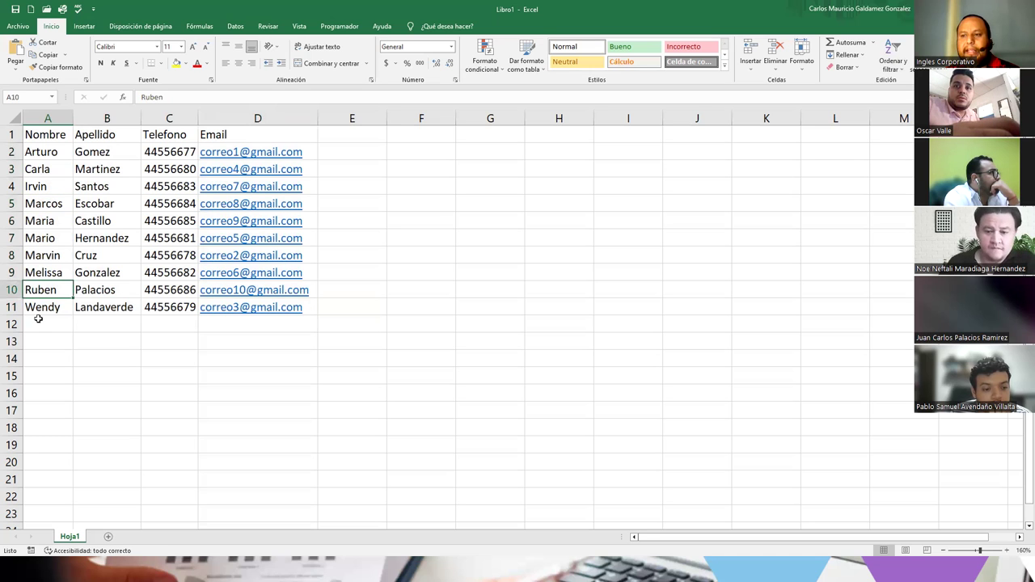
click(38, 308)
drag(42, 152, 290, 306)
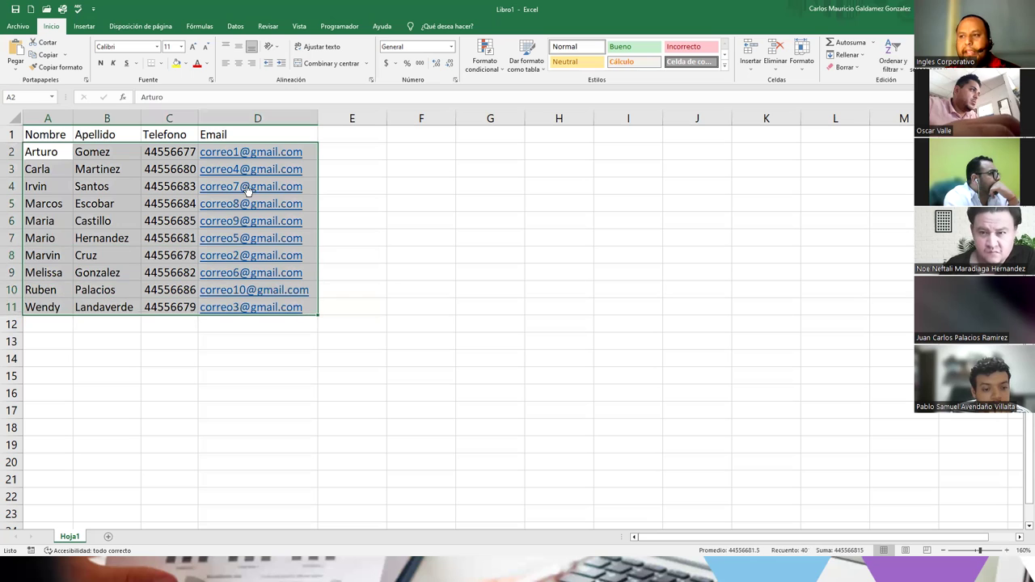
drag(57, 154, 284, 308)
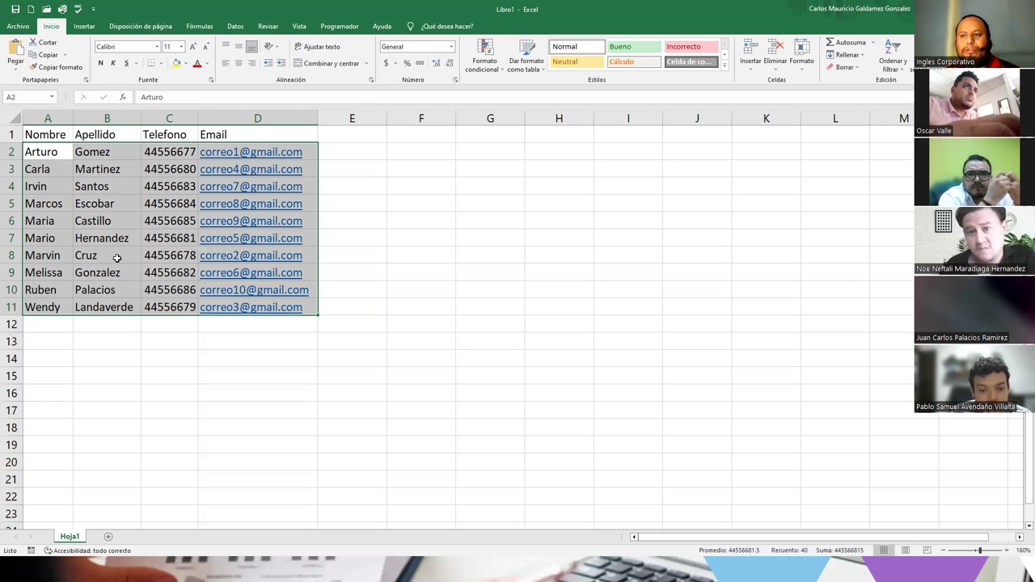
click(92, 308)
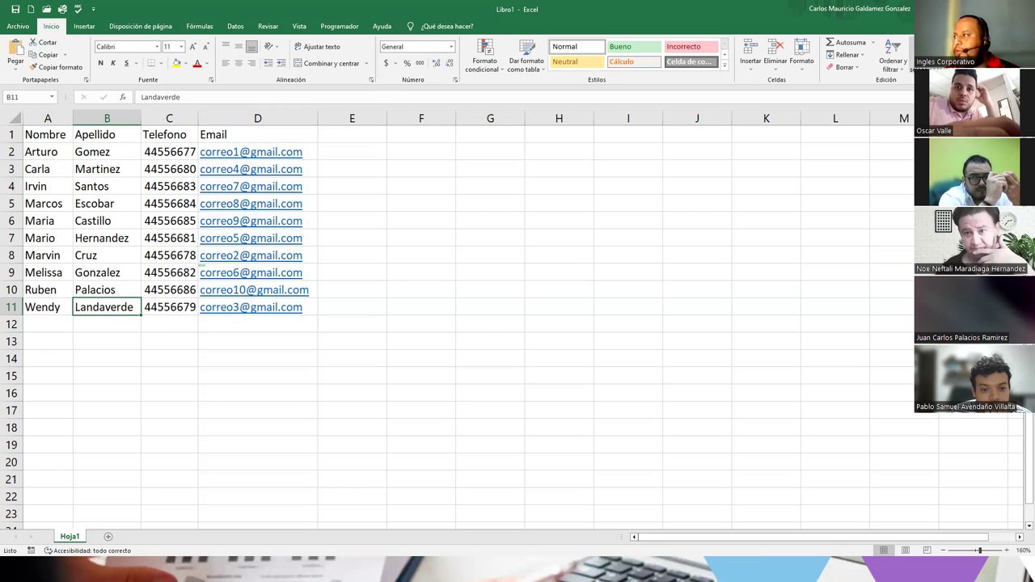
- Switch to the slideshow and advance through the lookup-table image slide to Regla 2
click(972, 9)
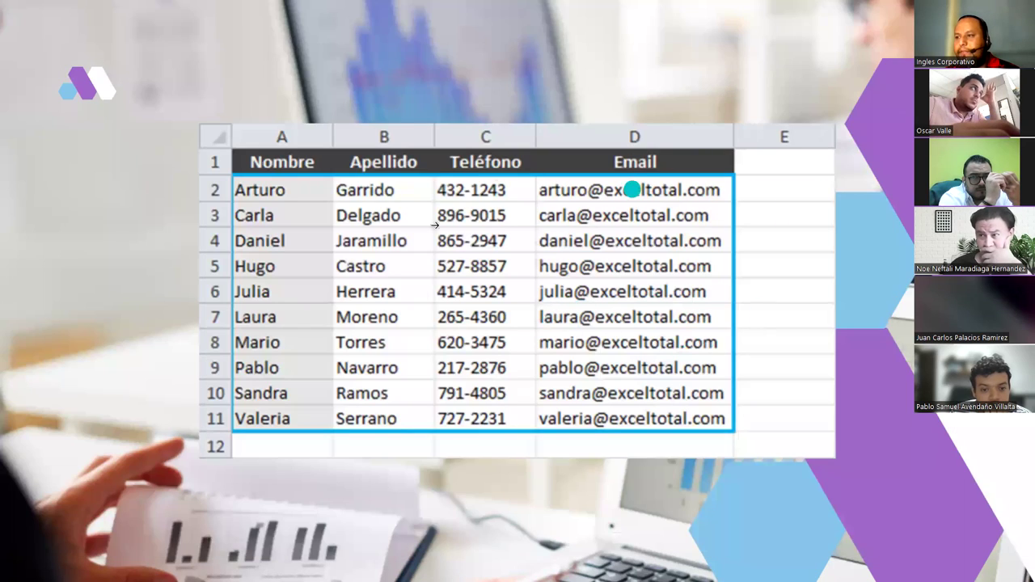
click(800, 283)
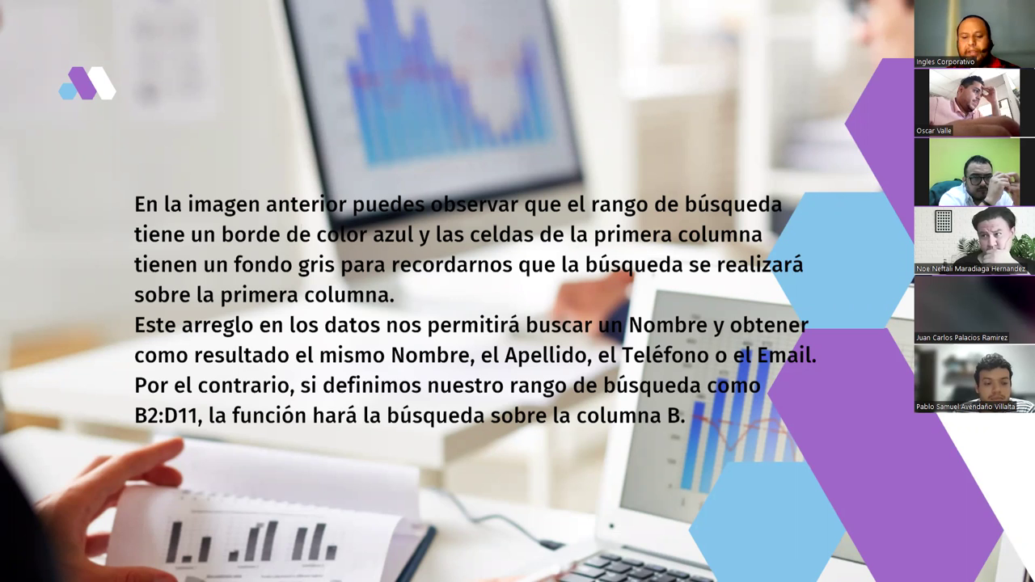
key(Right)
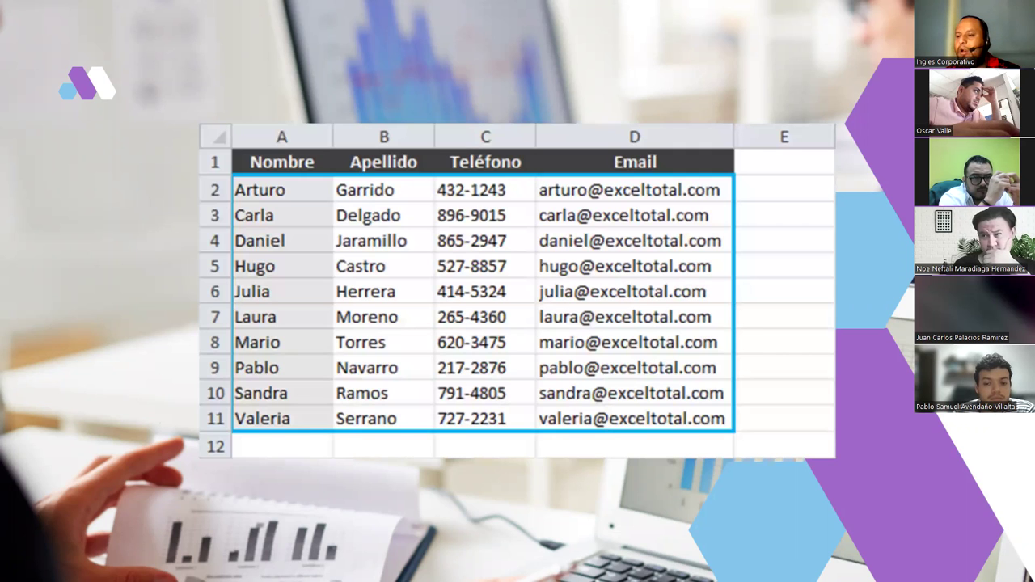
key(Right)
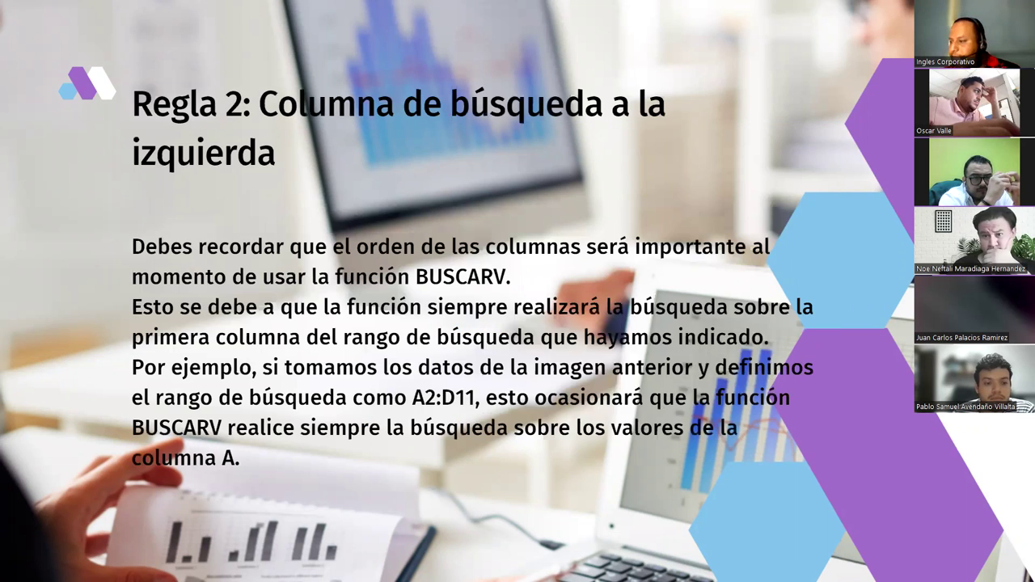
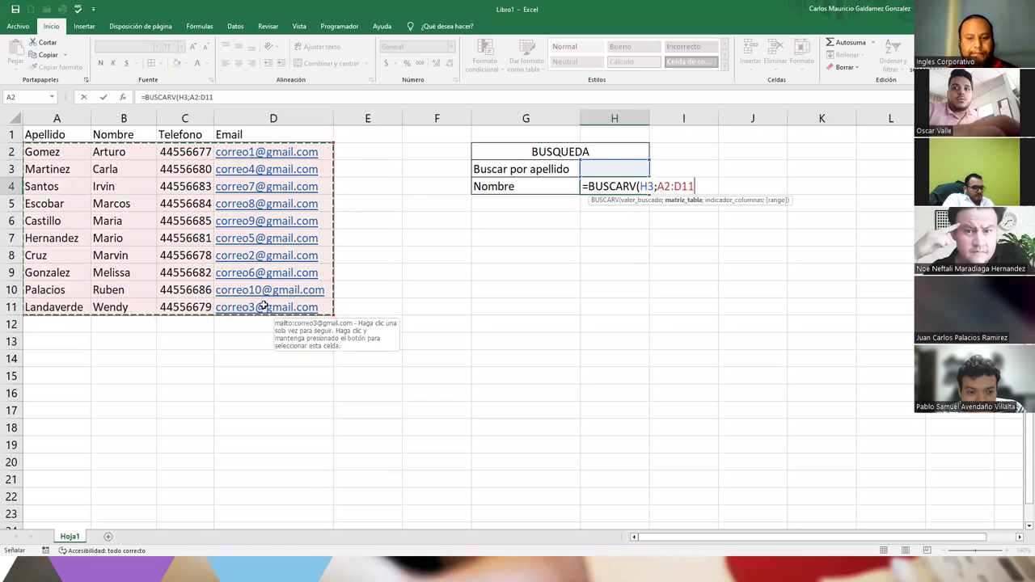
- Complete the H4 formula as =BUSCARV(H3;A2:D11;2;FALSO) with column 2 and FALSO
text(;)
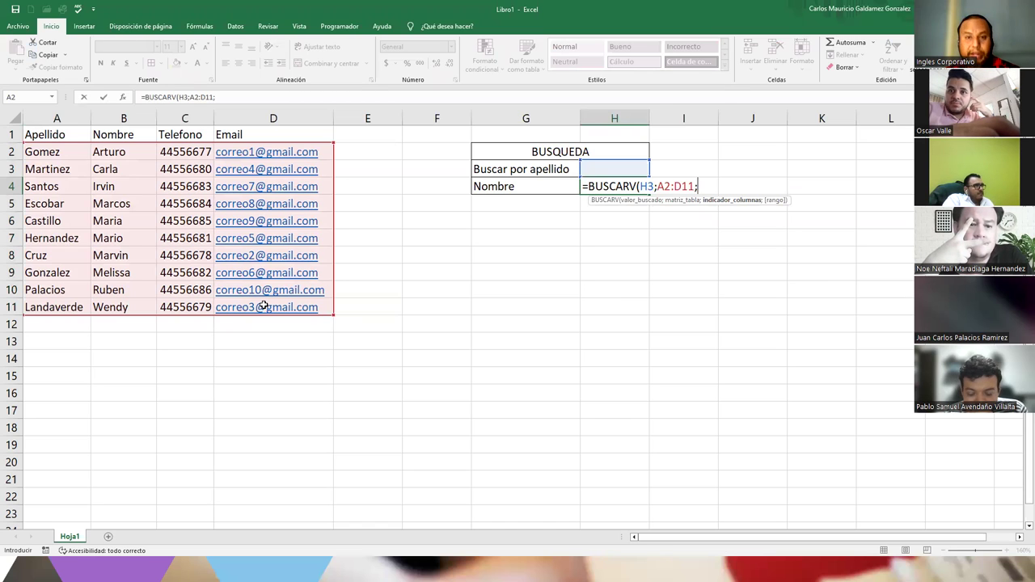
text(2)
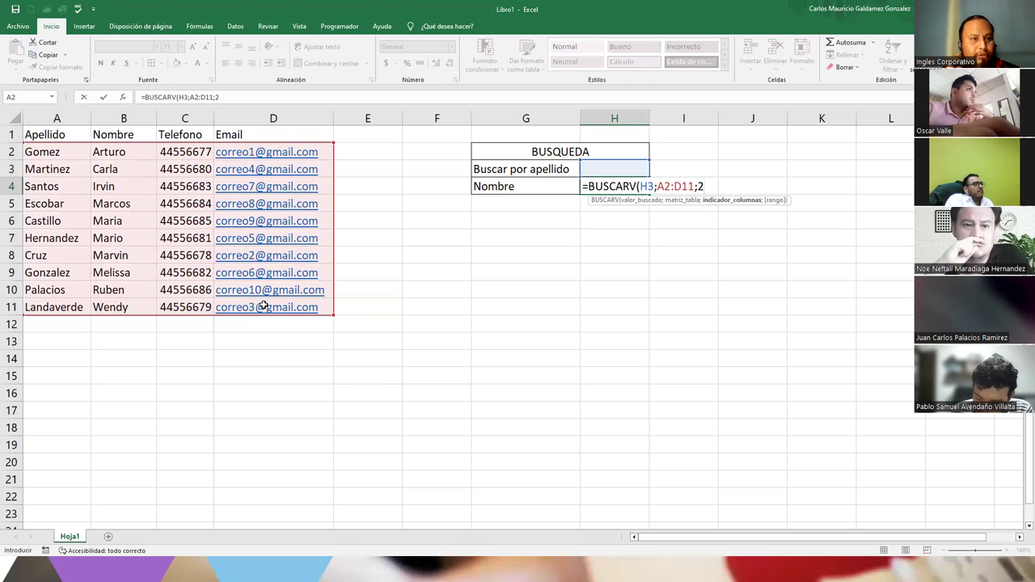
text(;)
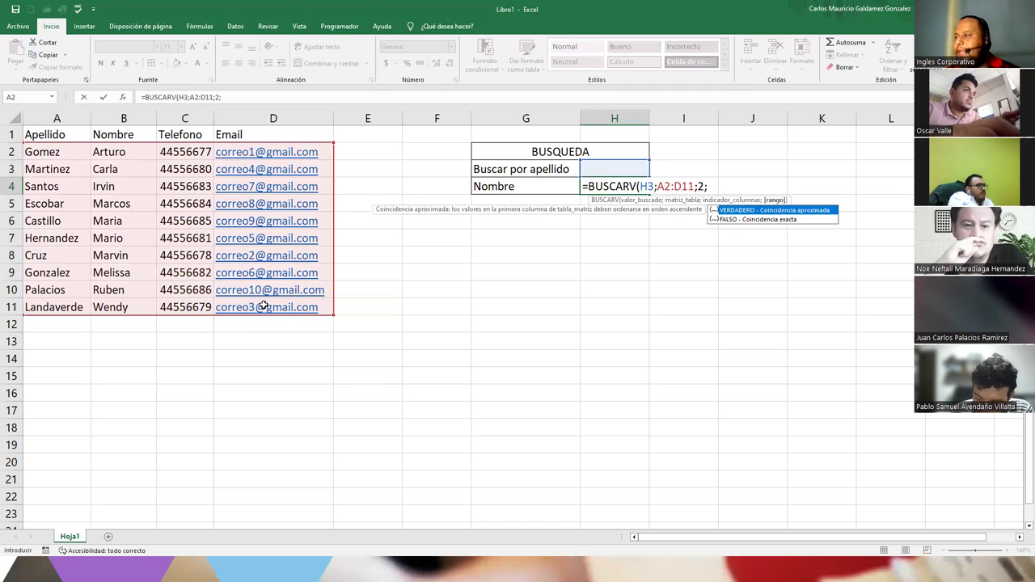
click(740, 220)
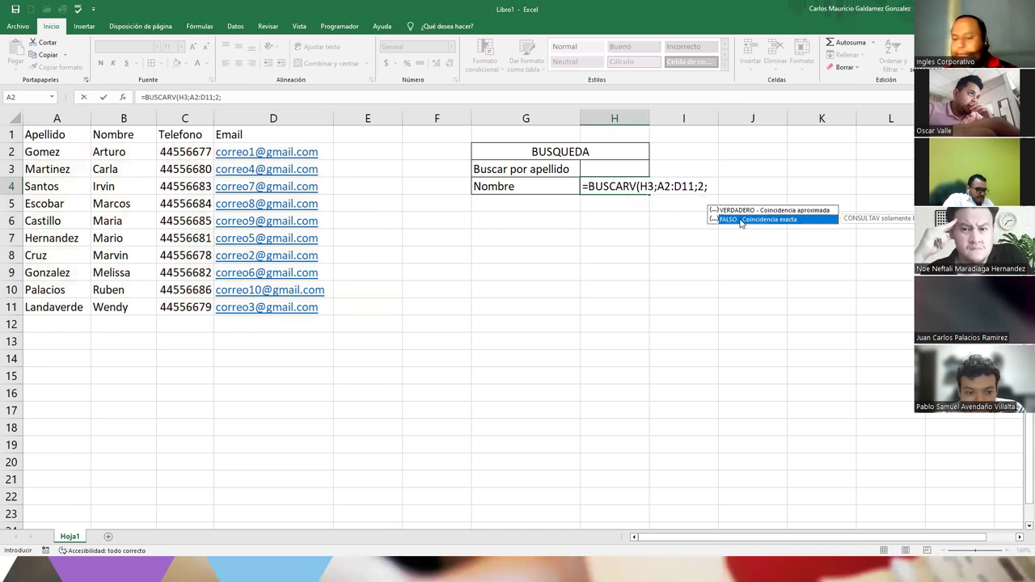
double_click(740, 219)
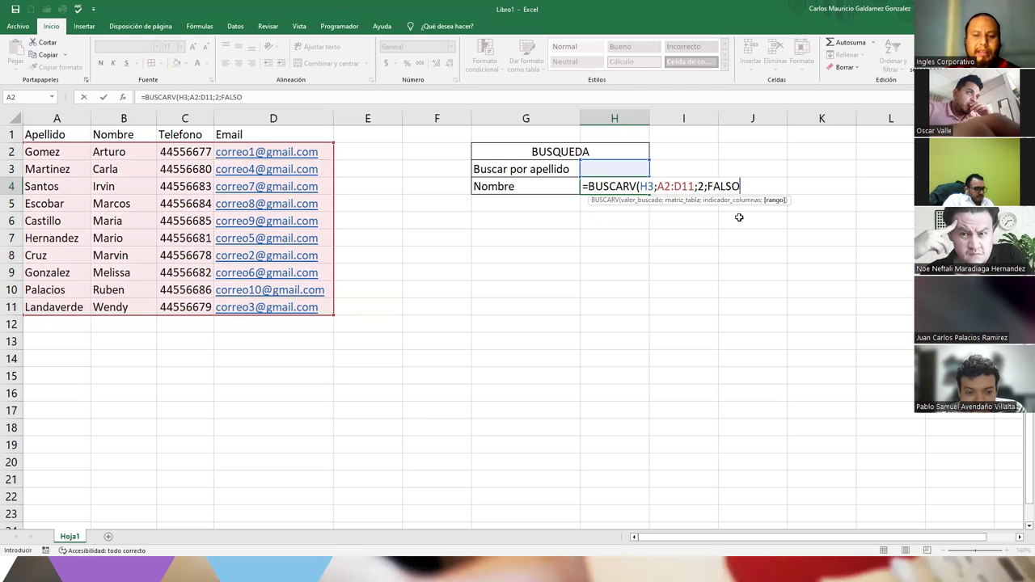
text())
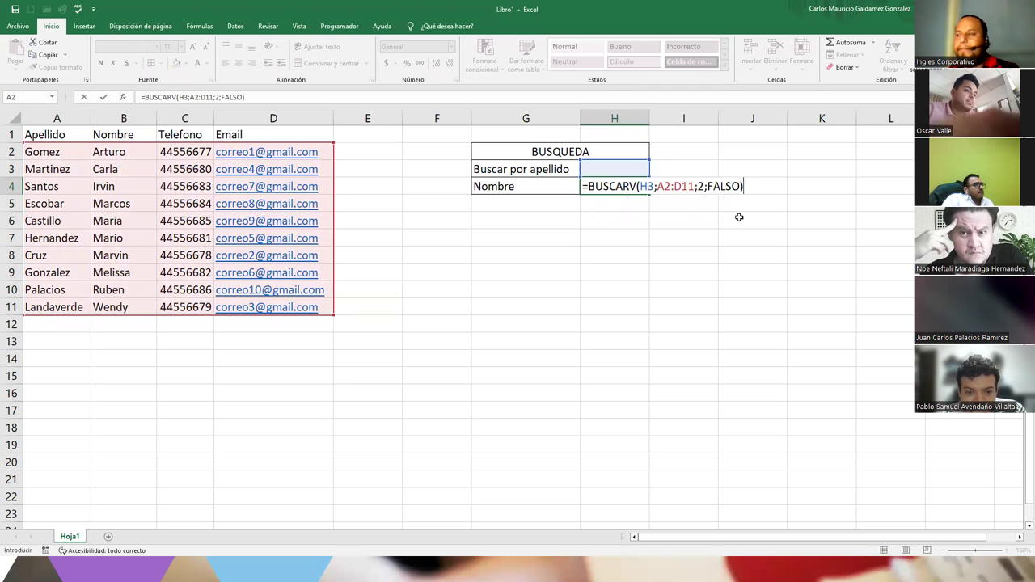
key(Return)
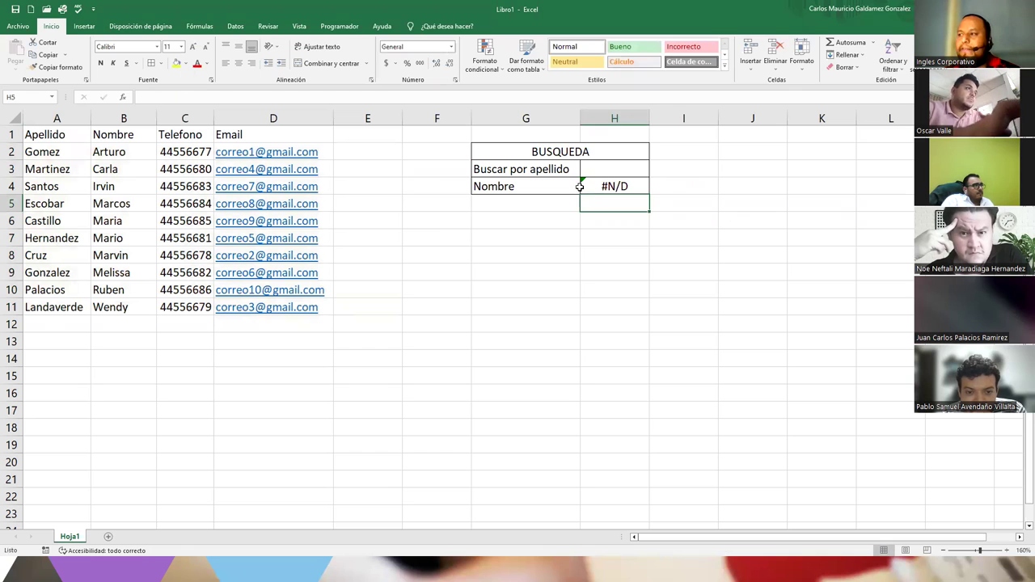
click(589, 187)
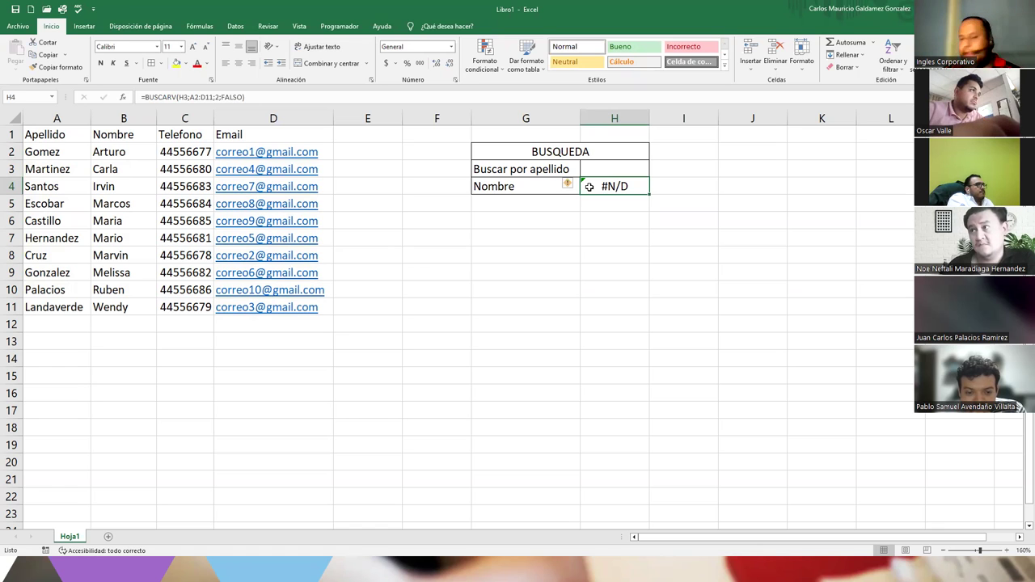
click(588, 163)
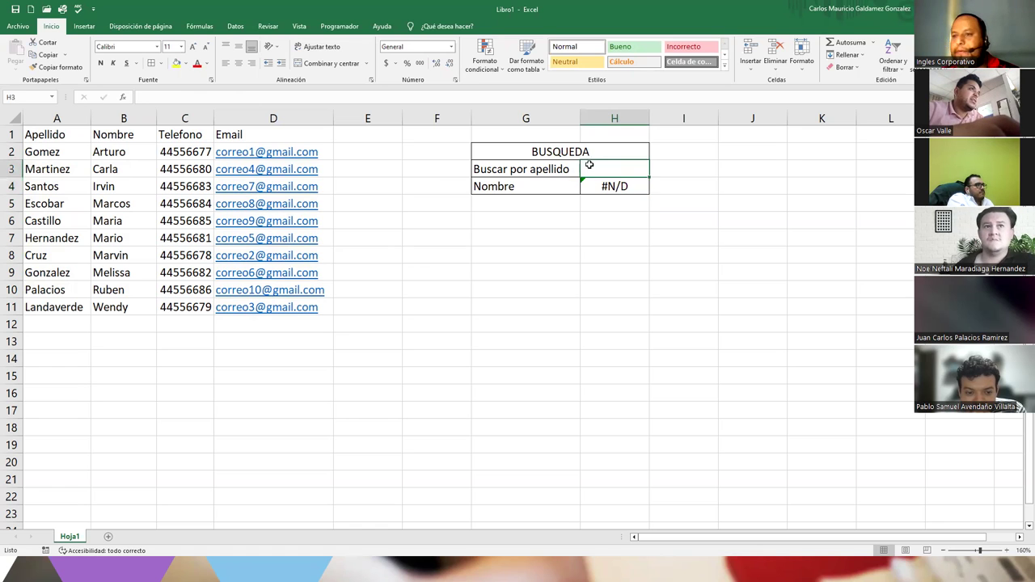
text(cruz)
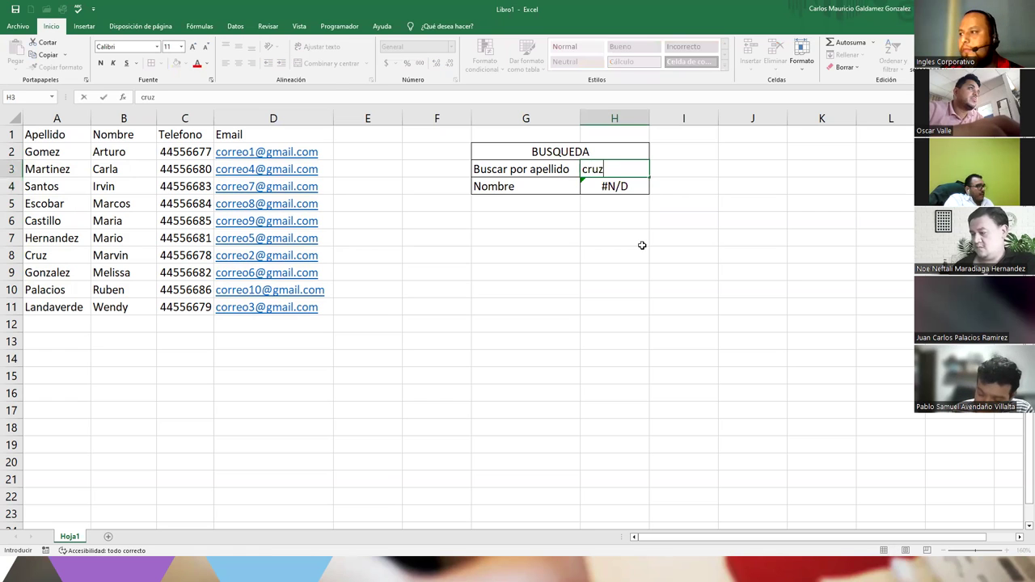
key(Return)
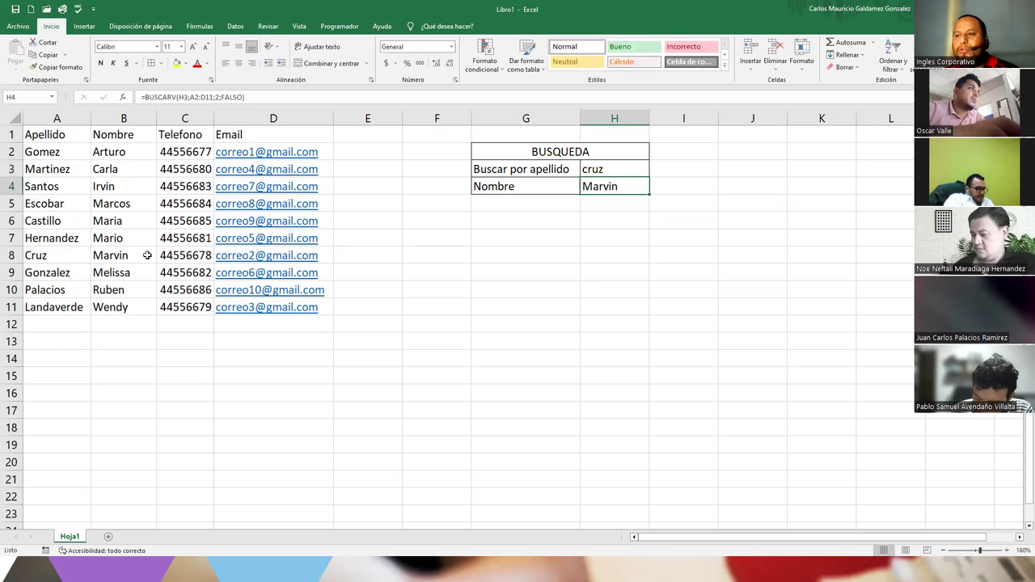
click(125, 257)
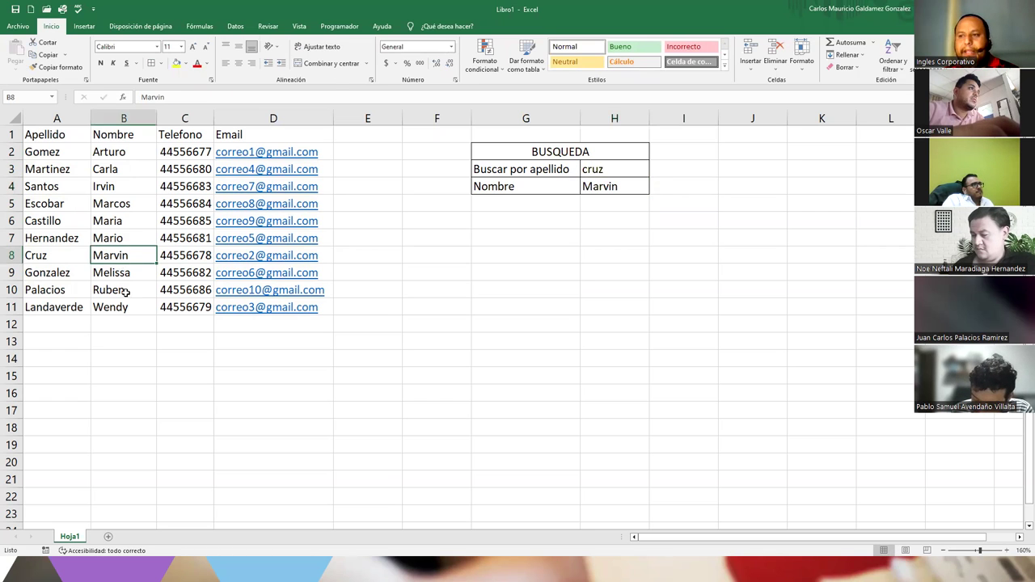
click(623, 170)
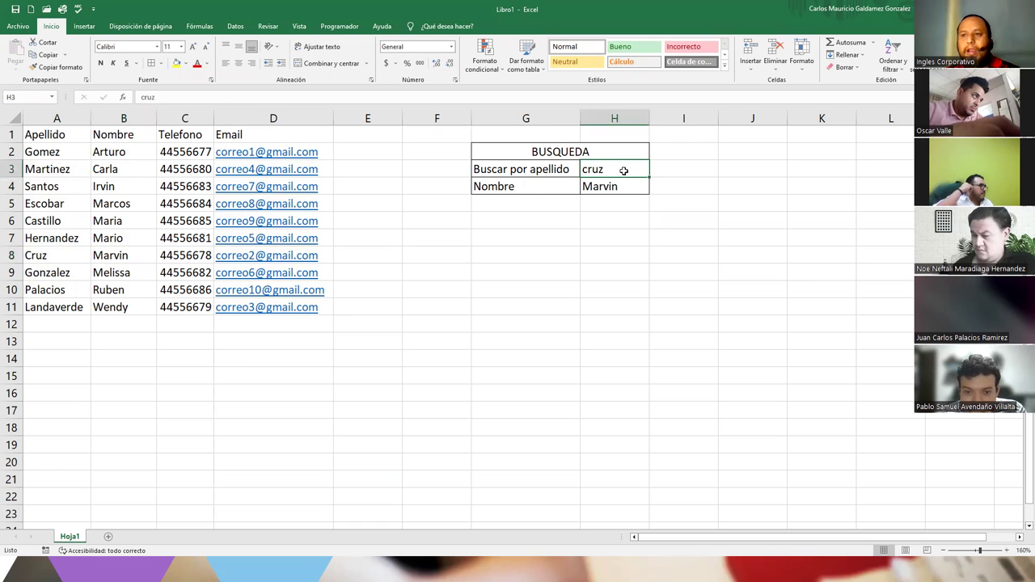
text(Santos)
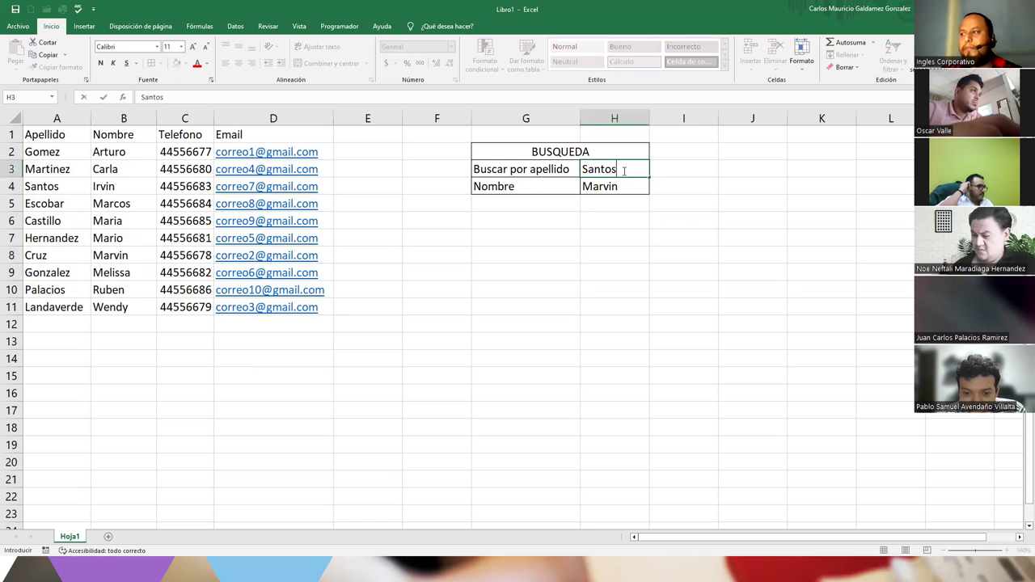
key(Return)
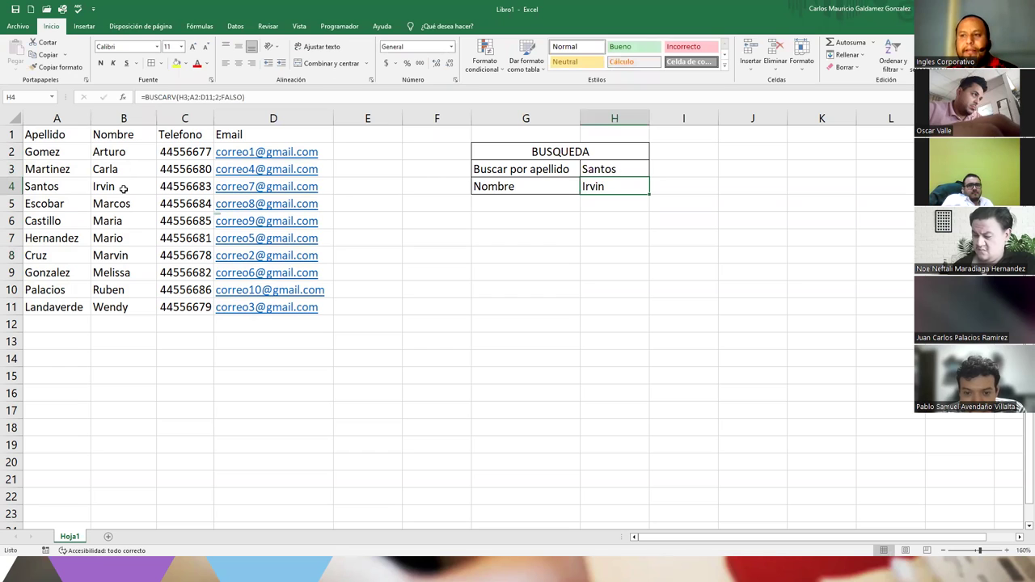
drag(127, 190, 72, 188)
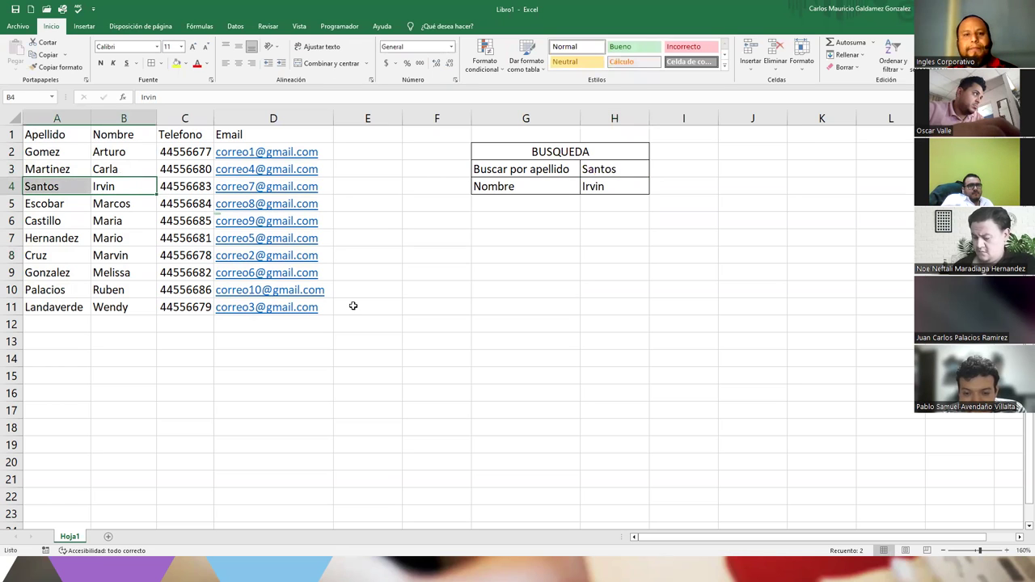
click(614, 195)
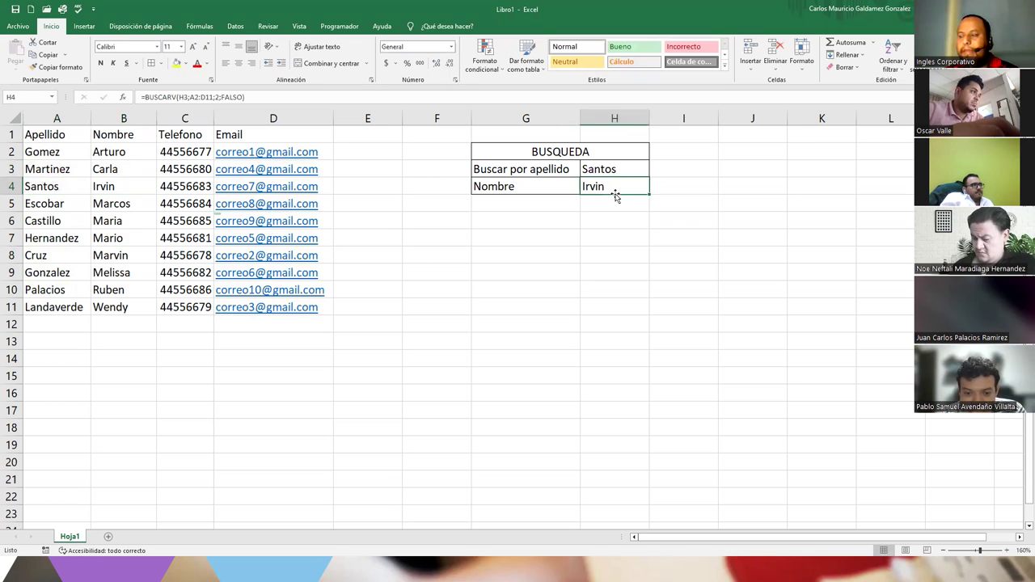
double_click(615, 195)
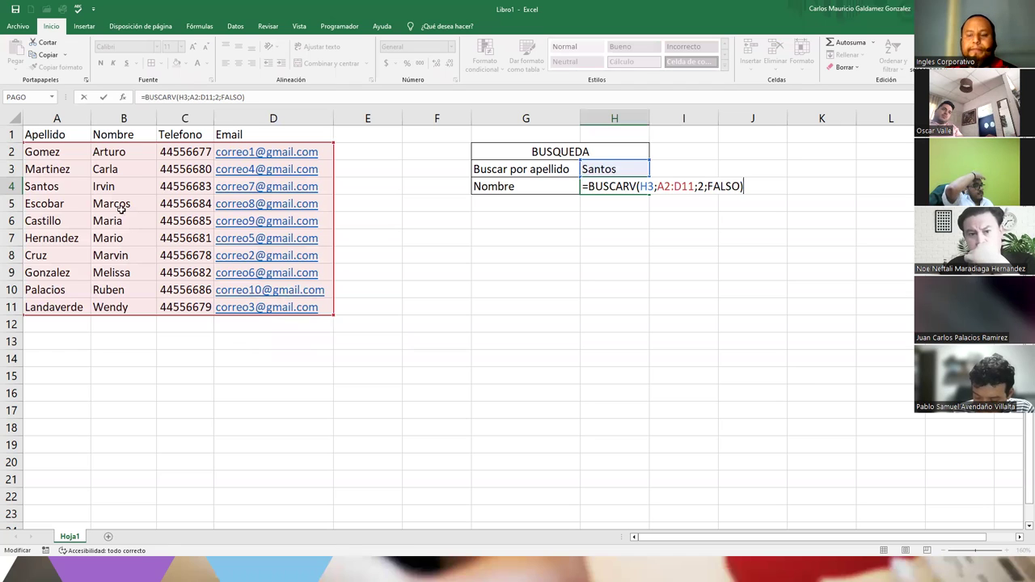
click(591, 186)
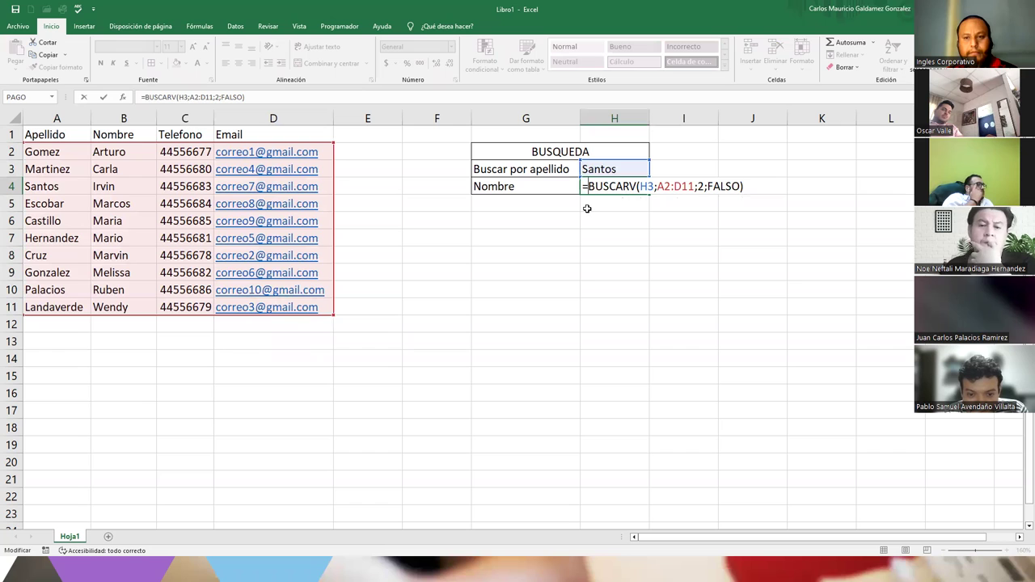
click(537, 202)
key(Escape)
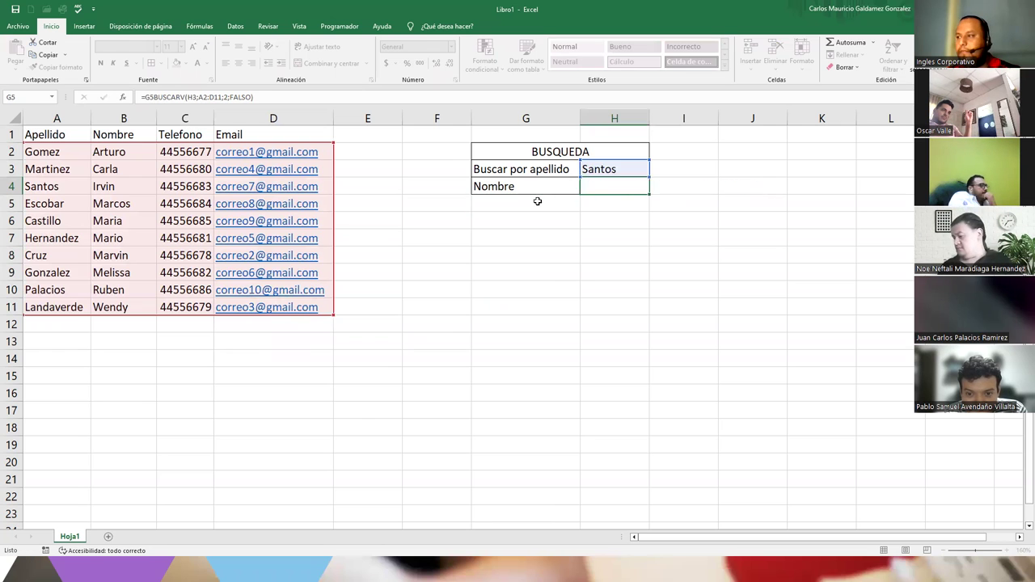
- Add the label Telefono in G5 and Email in G6
click(537, 202)
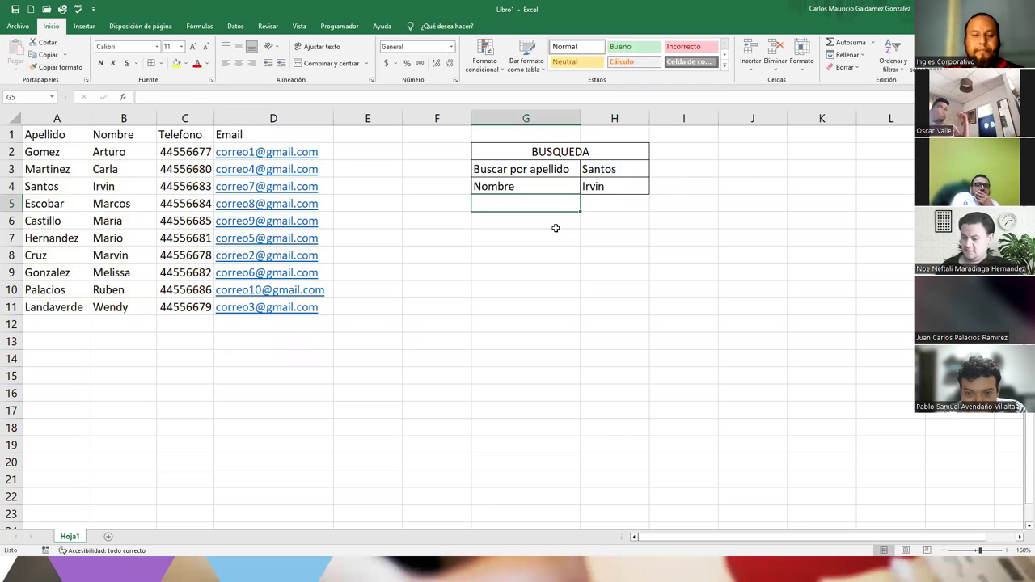
text(Telefono)
key(Tab)
text(E)
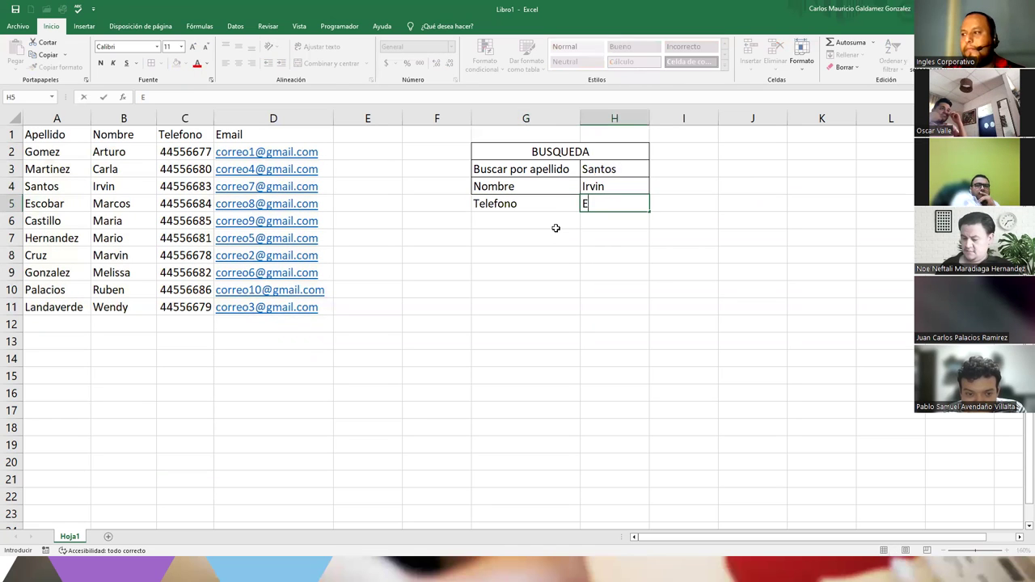
click(556, 228)
text(Email)
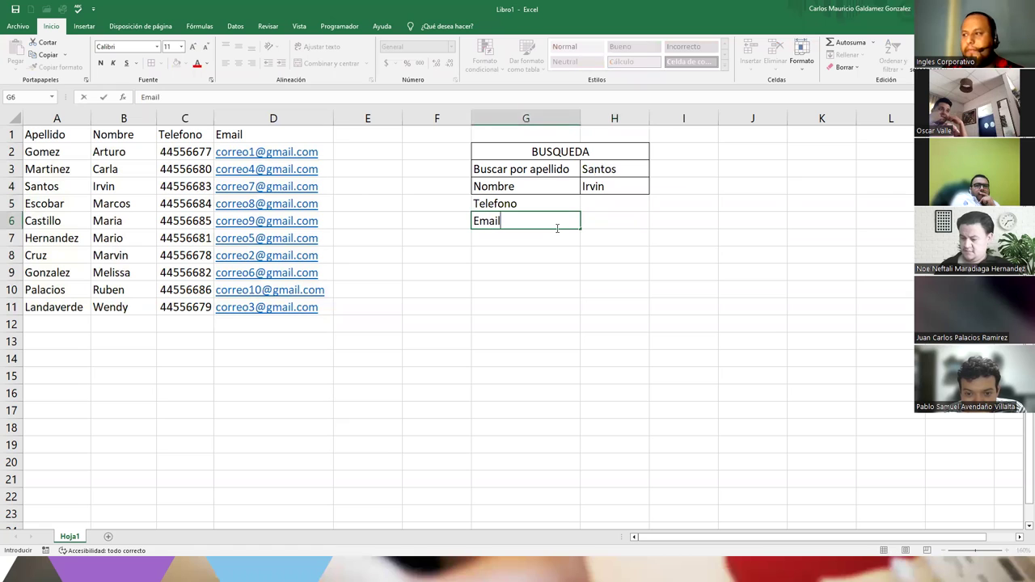
key(Return)
- Select the new Telefono/Email rows and result cells H5:H6, then the contact table A1:D11
drag(557, 204, 594, 219)
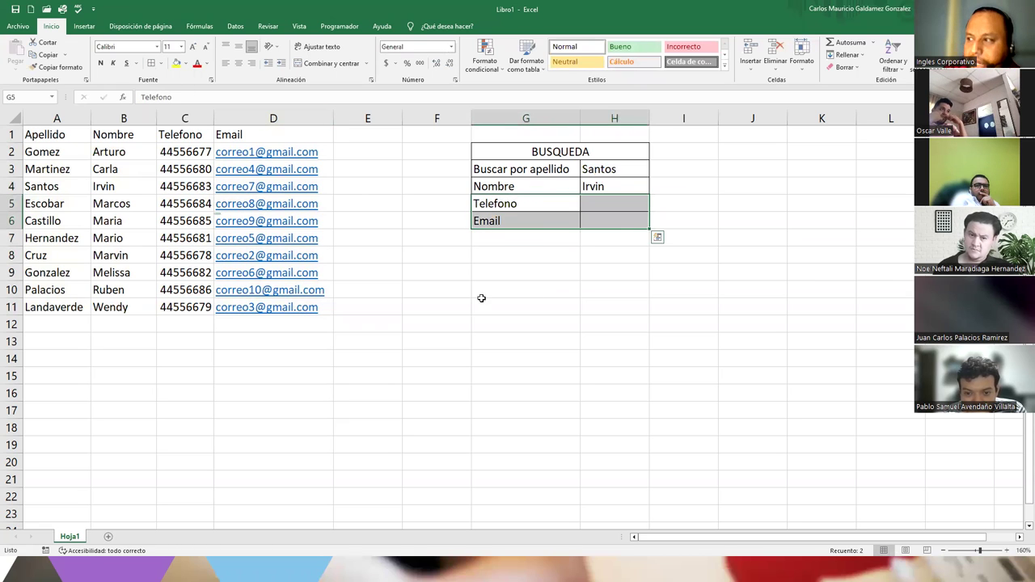
click(587, 199)
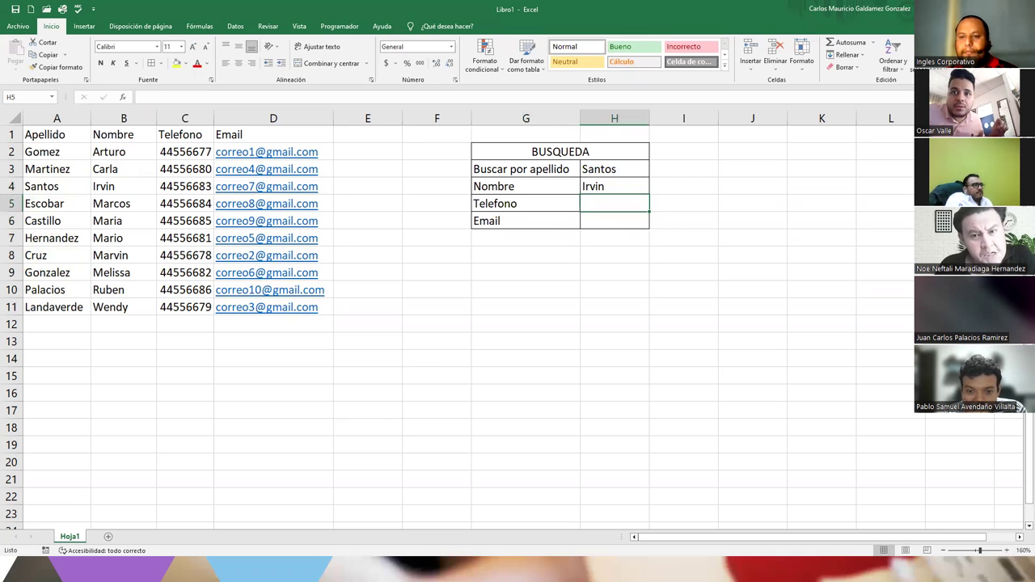
drag(608, 202, 610, 213)
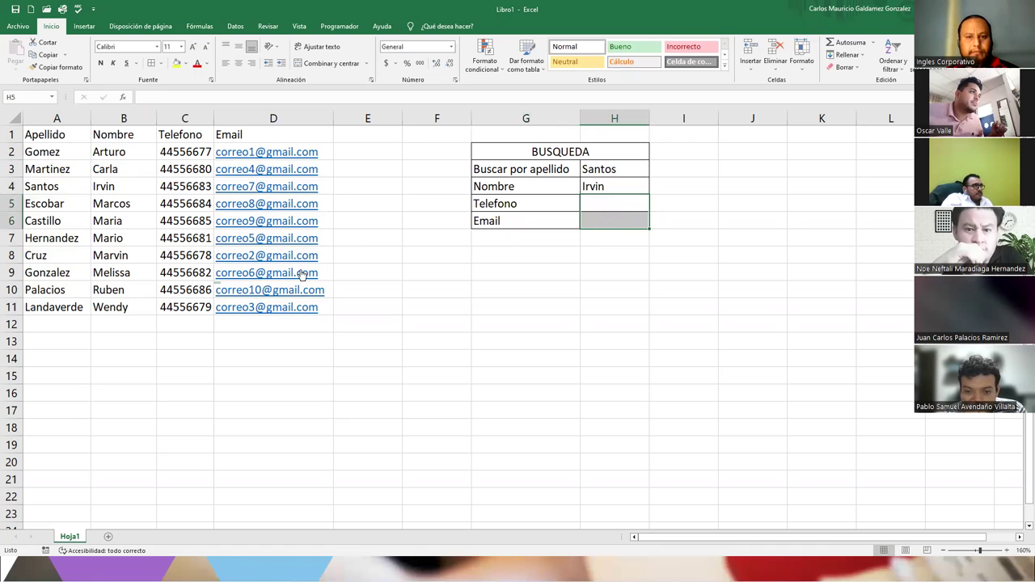
click(247, 359)
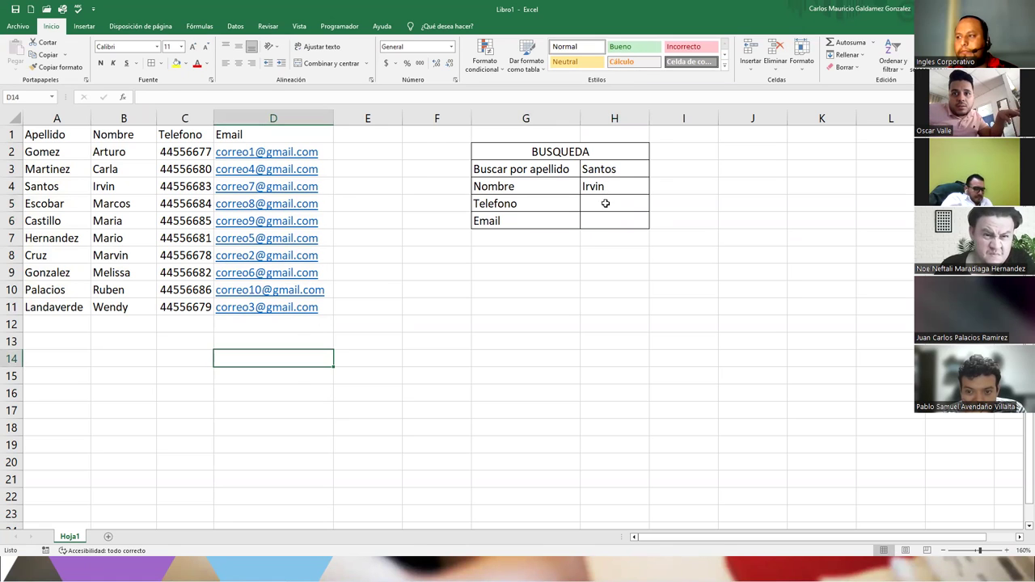
click(399, 362)
drag(26, 134, 275, 310)
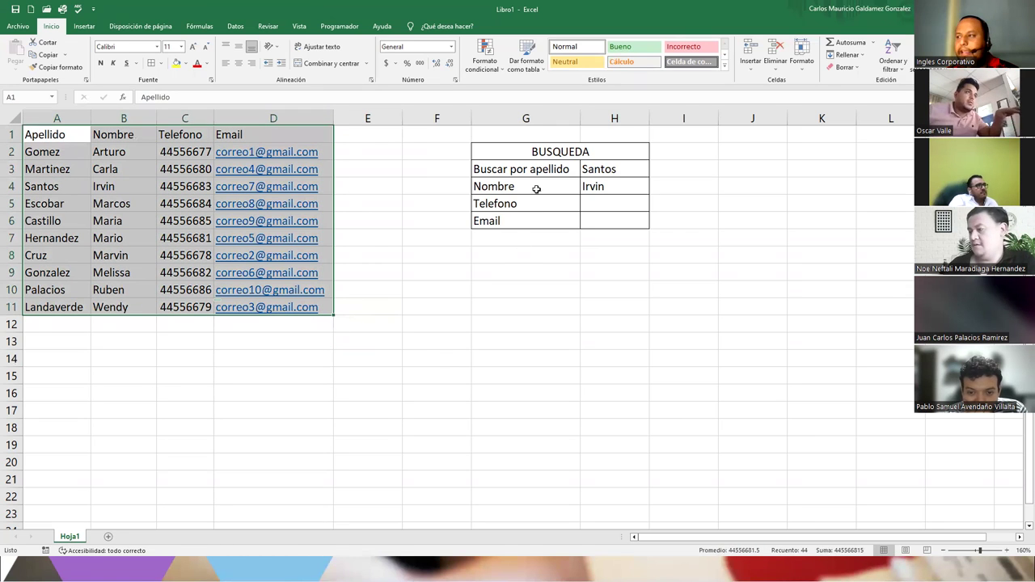
- Review panel G2:H6 and the Landaverde row, then delete Santos from H3
drag(524, 157, 582, 221)
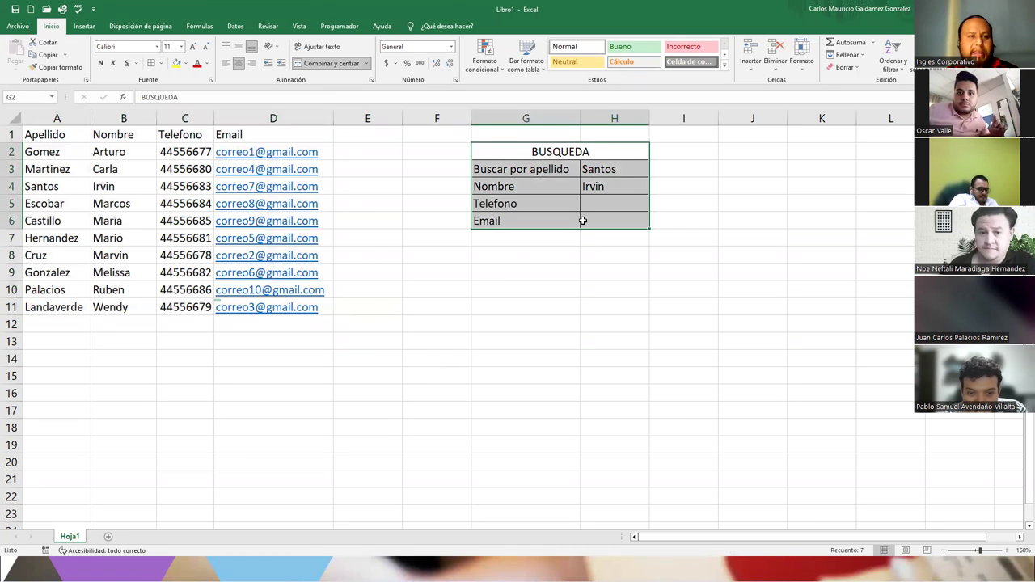
click(562, 256)
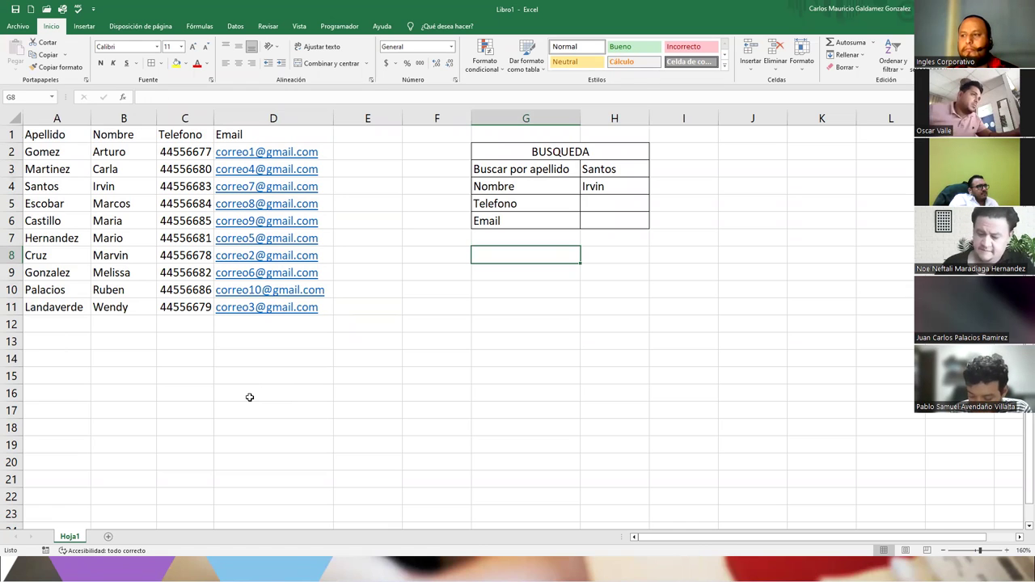
click(45, 310)
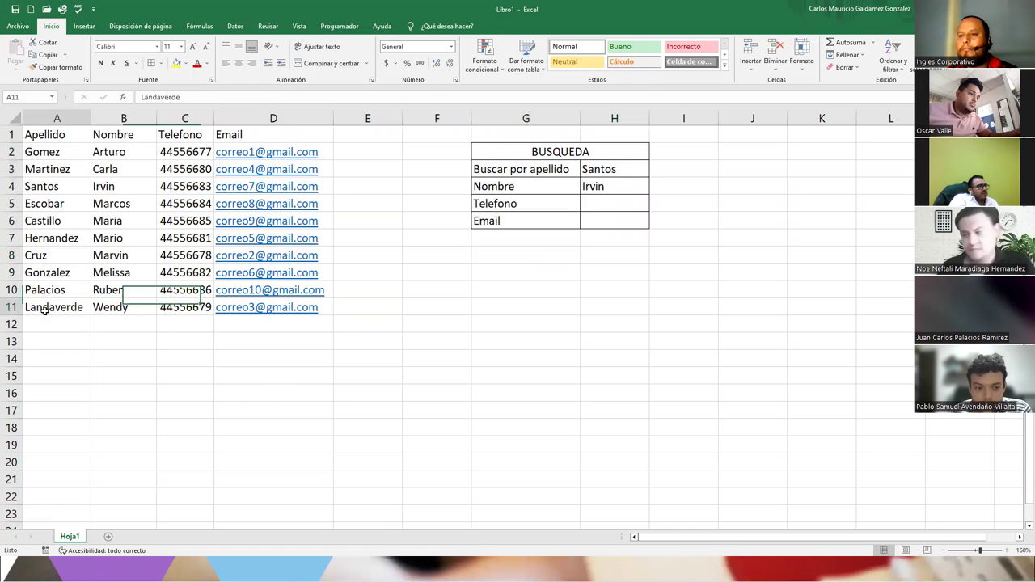
click(165, 309)
click(113, 308)
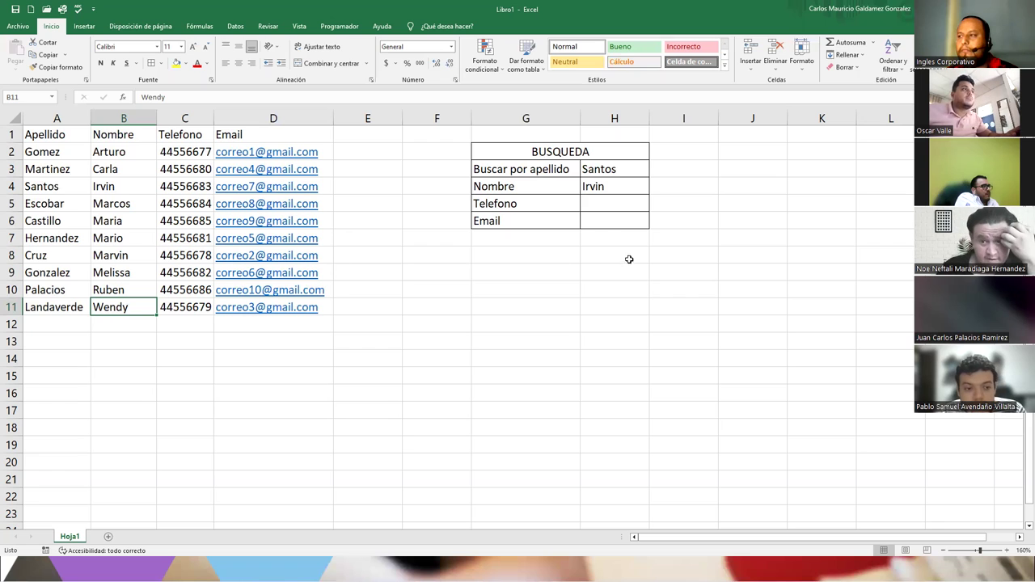
click(603, 209)
click(629, 170)
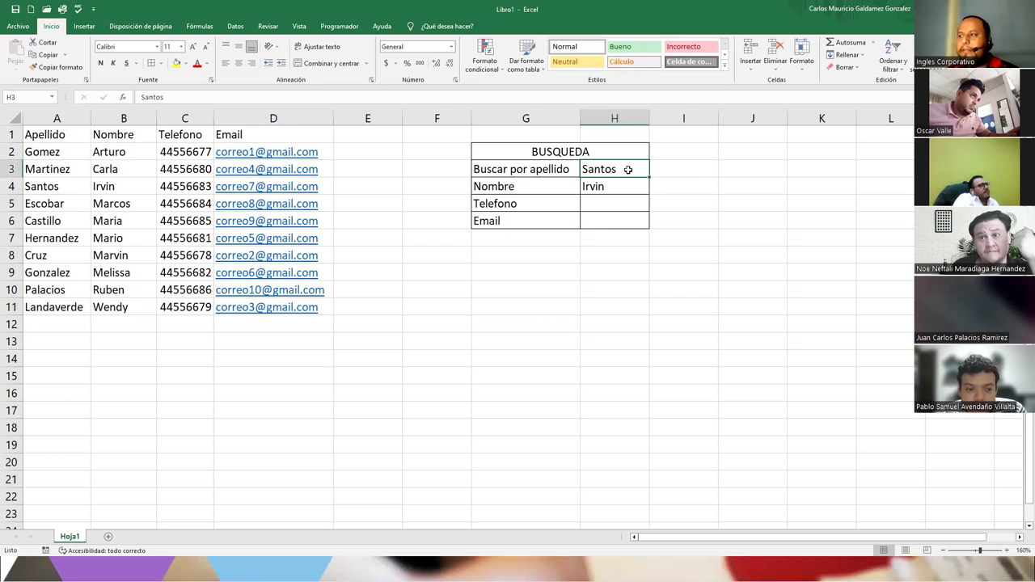
key(Delete)
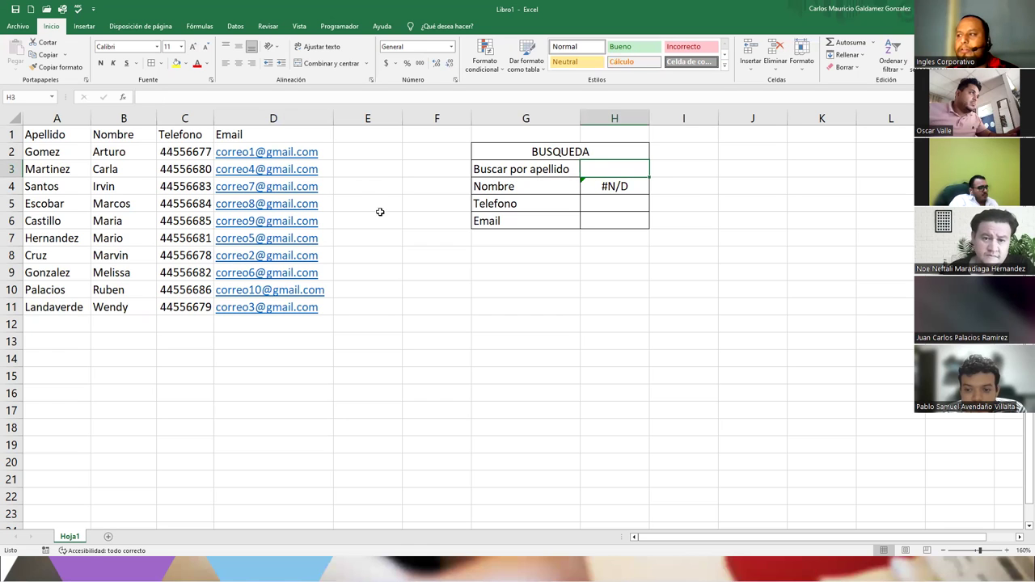
- Give H3 a Lista data validation sourced from $A$2:$A$11, then pick Castillo
click(224, 29)
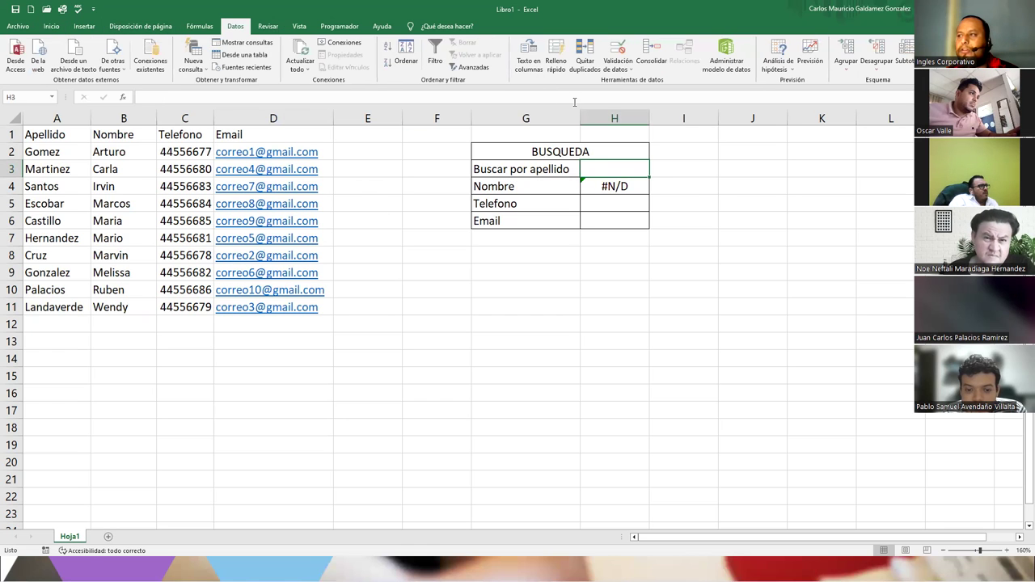
click(619, 52)
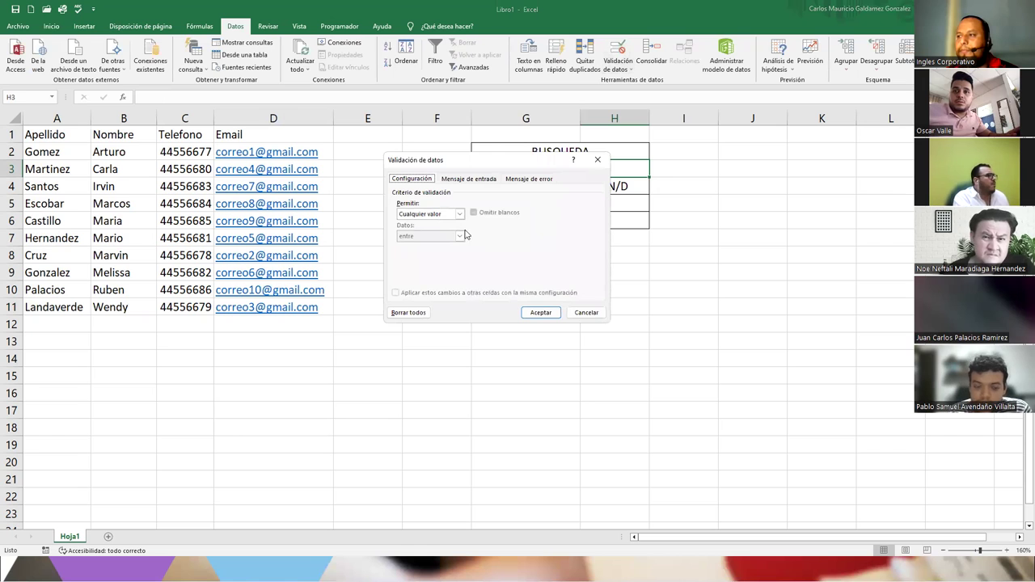
click(458, 213)
click(439, 245)
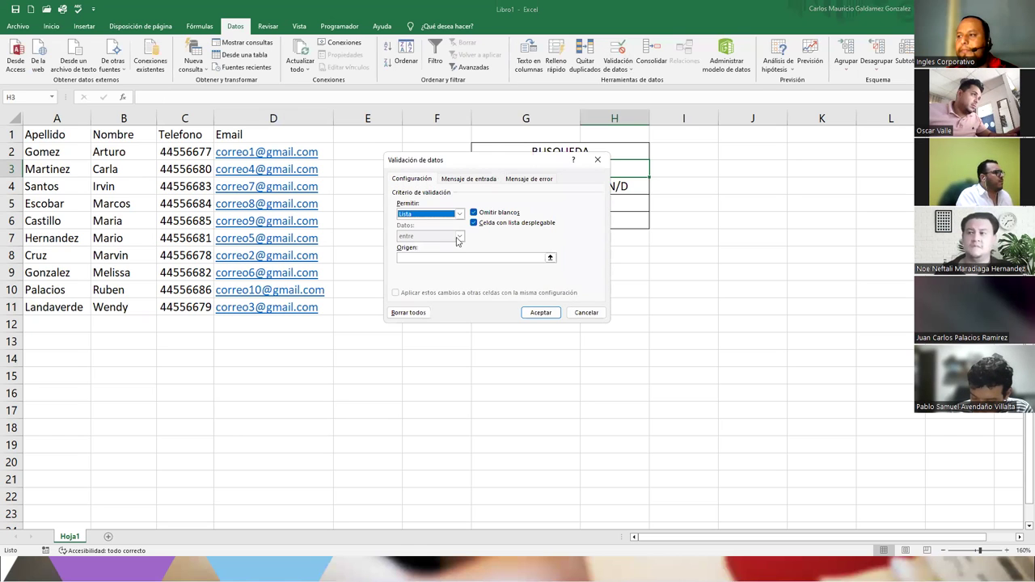
click(553, 260)
click(550, 258)
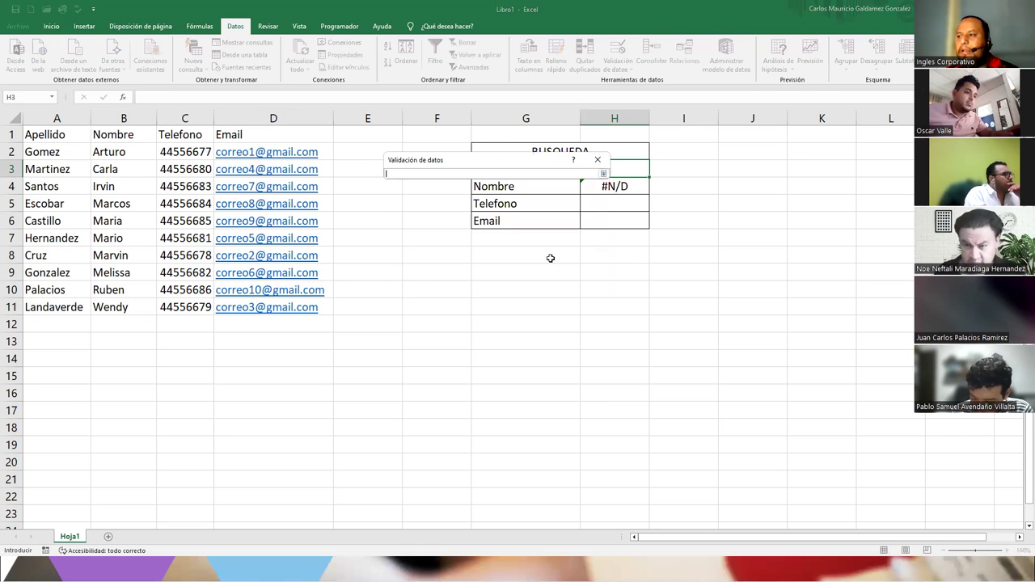
drag(37, 151, 54, 308)
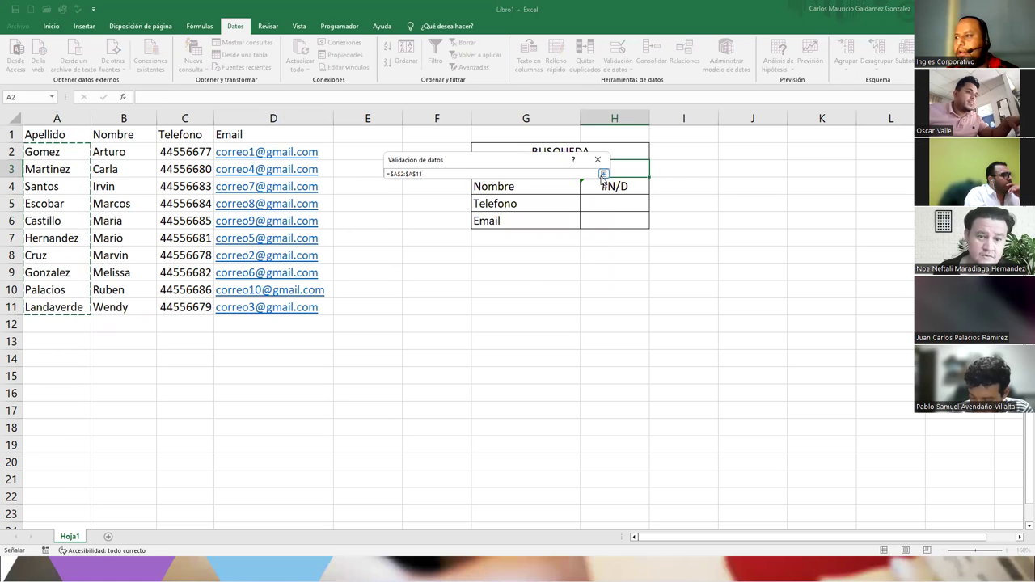
click(603, 174)
click(541, 312)
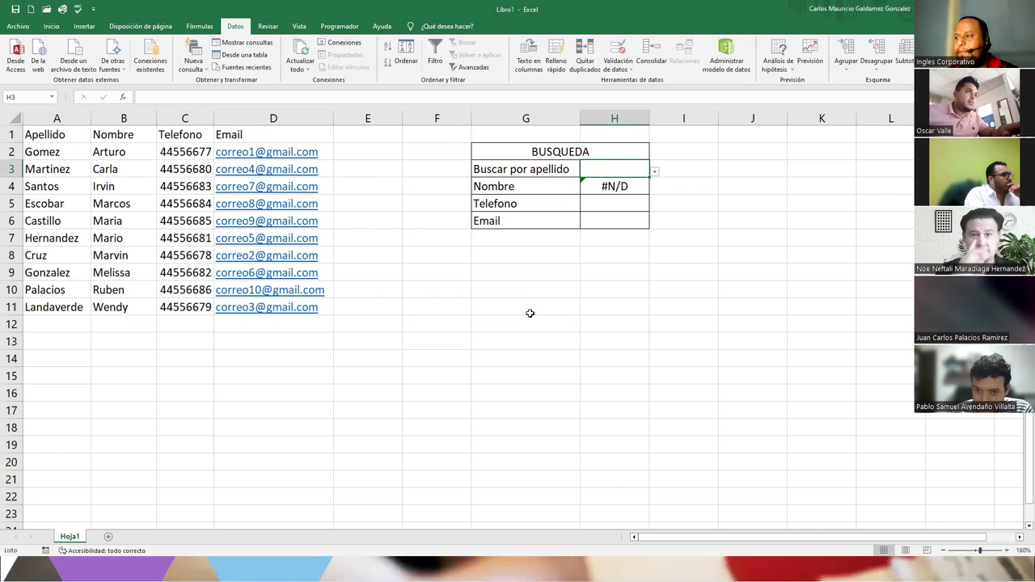
click(654, 173)
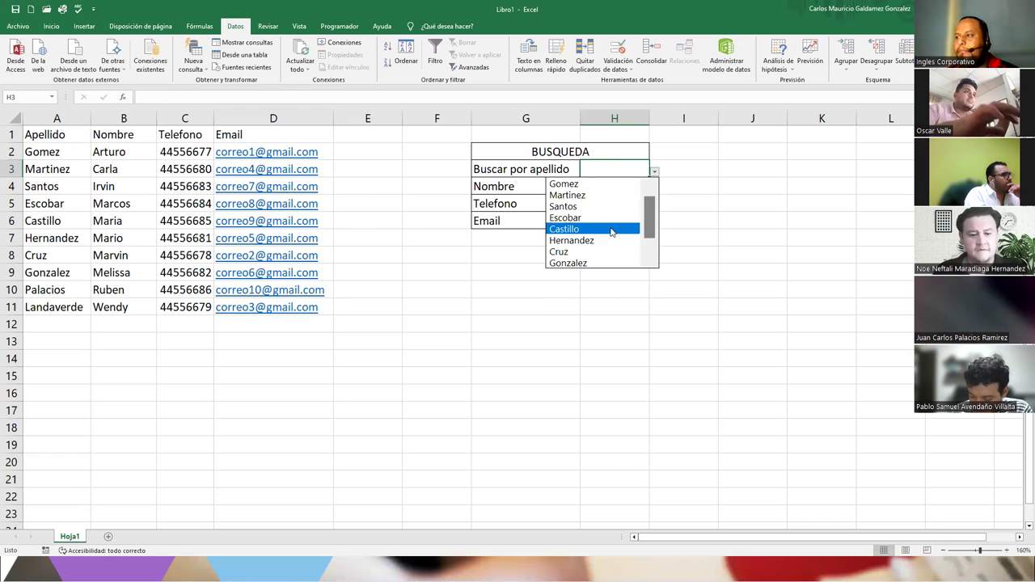
click(627, 229)
- Pick Gonzalez in H3 and make the result cells H3:H6 centred and bold
click(654, 172)
click(619, 240)
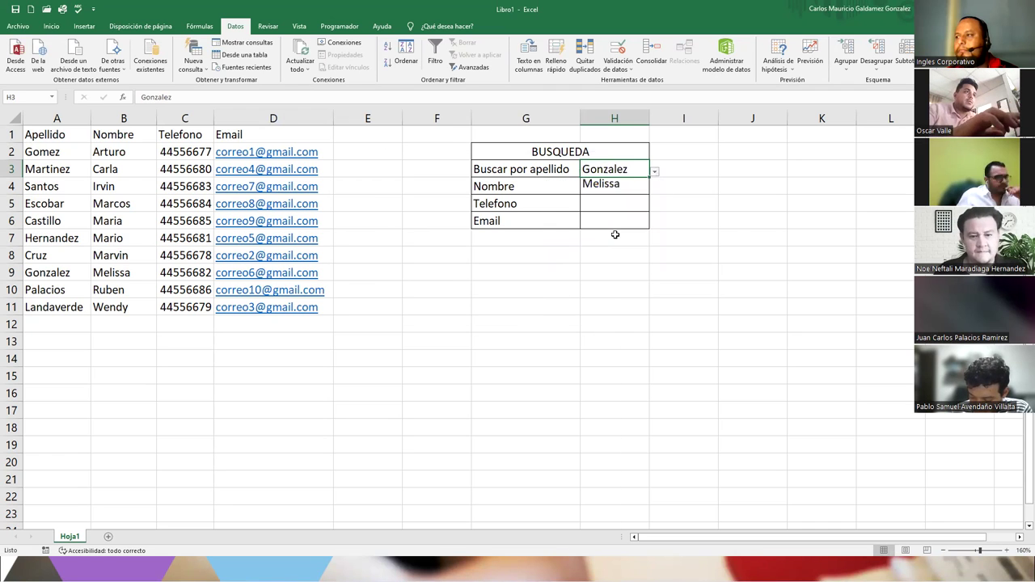
drag(605, 169, 608, 215)
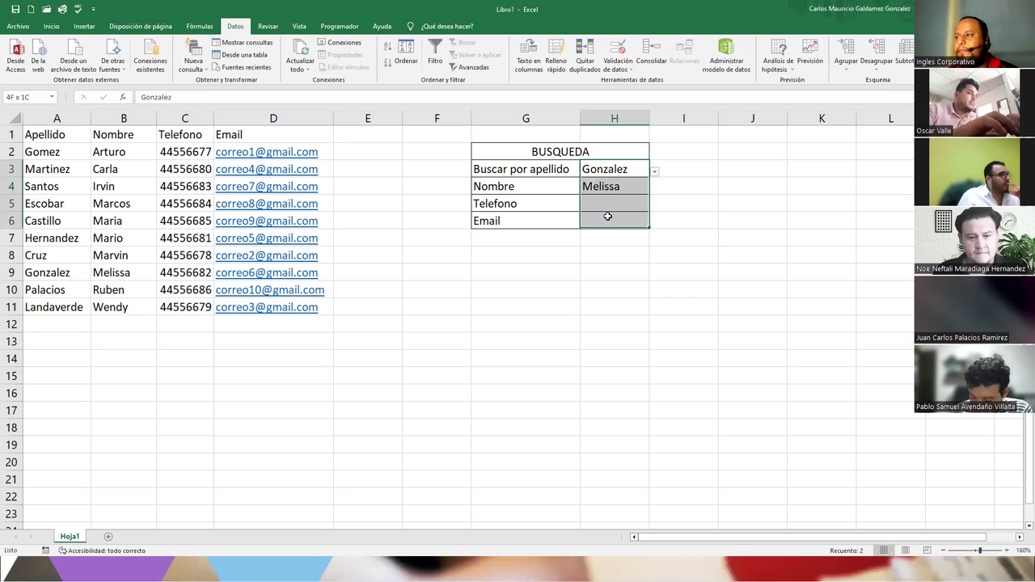
click(51, 26)
click(238, 64)
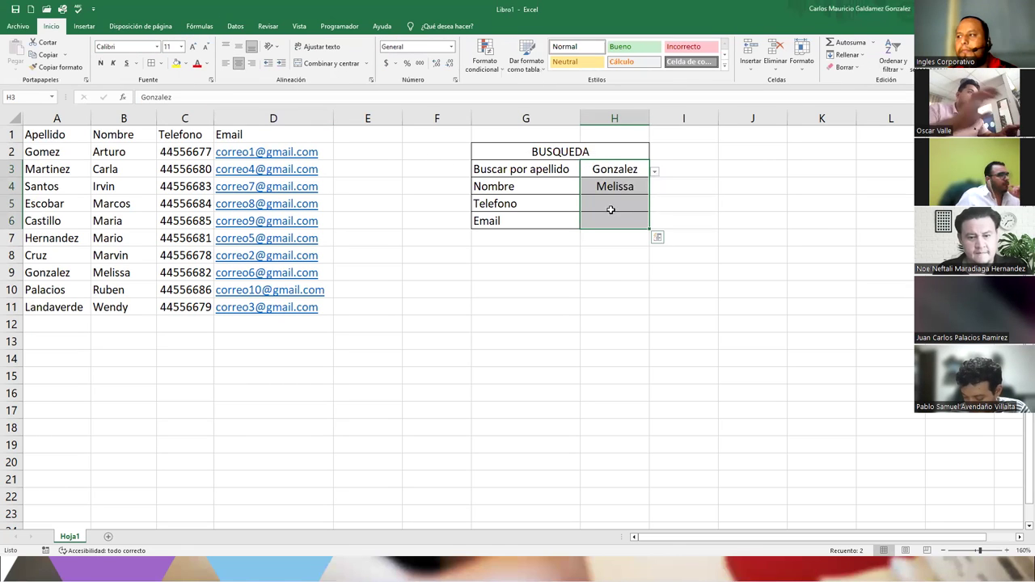
click(100, 63)
click(615, 203)
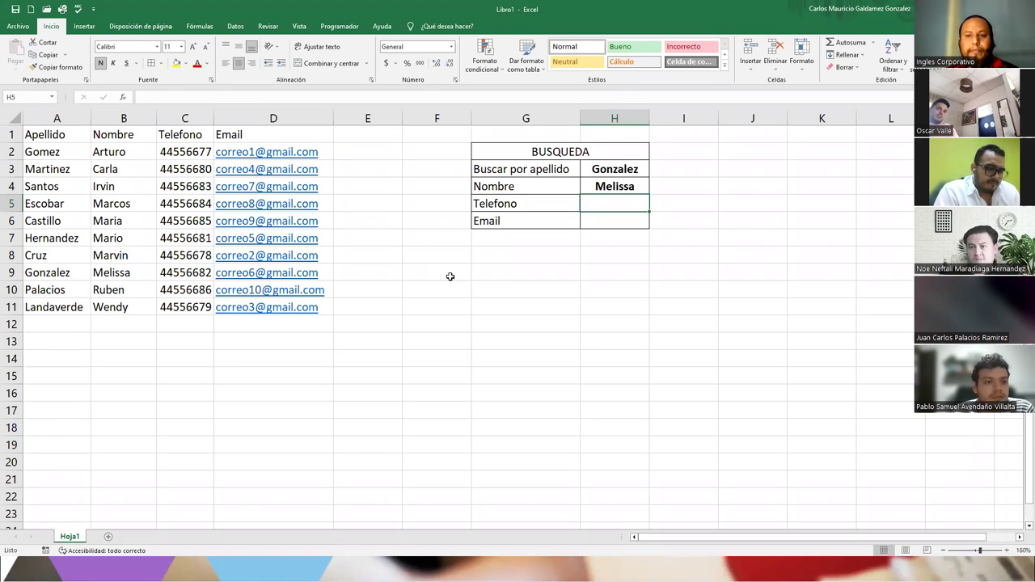
click(612, 185)
click(602, 205)
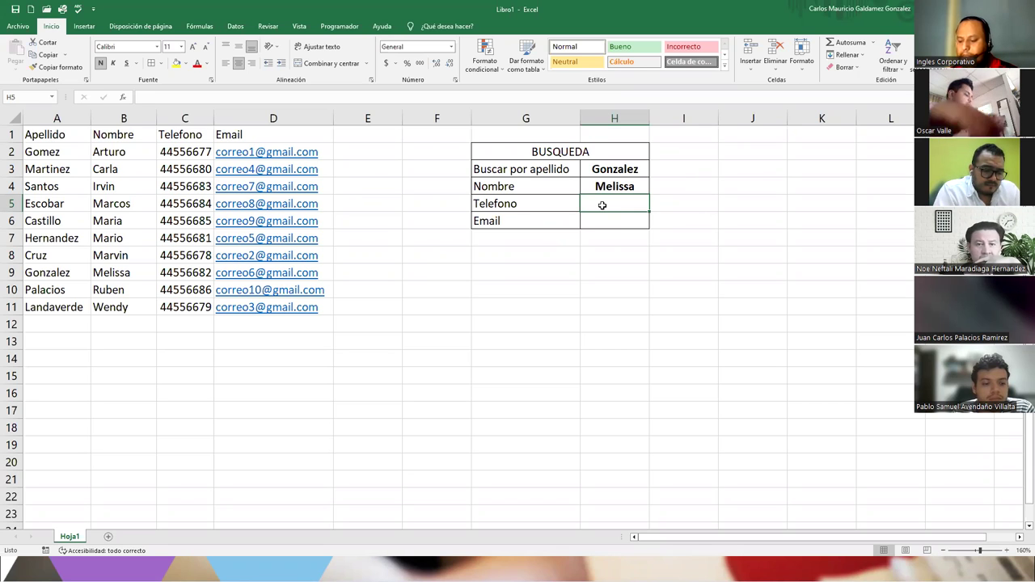
text(=)
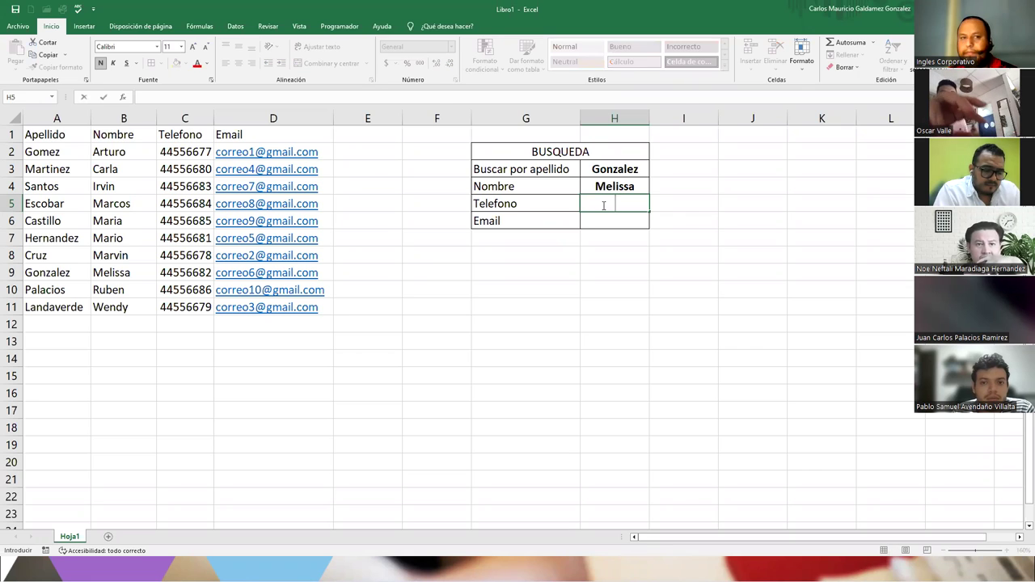
text(buscar)
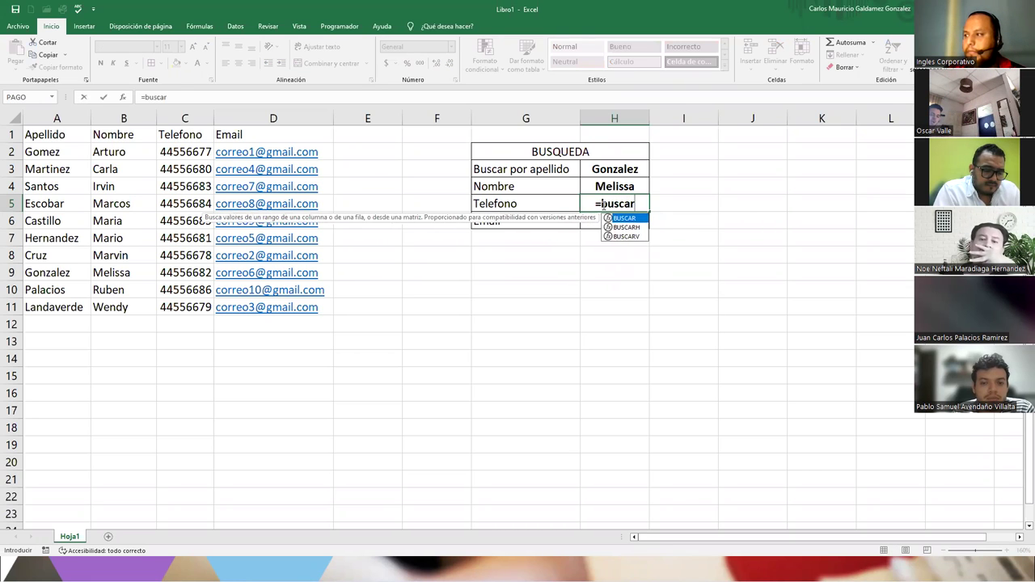
key(Down)
key(Down)
key(Tab)
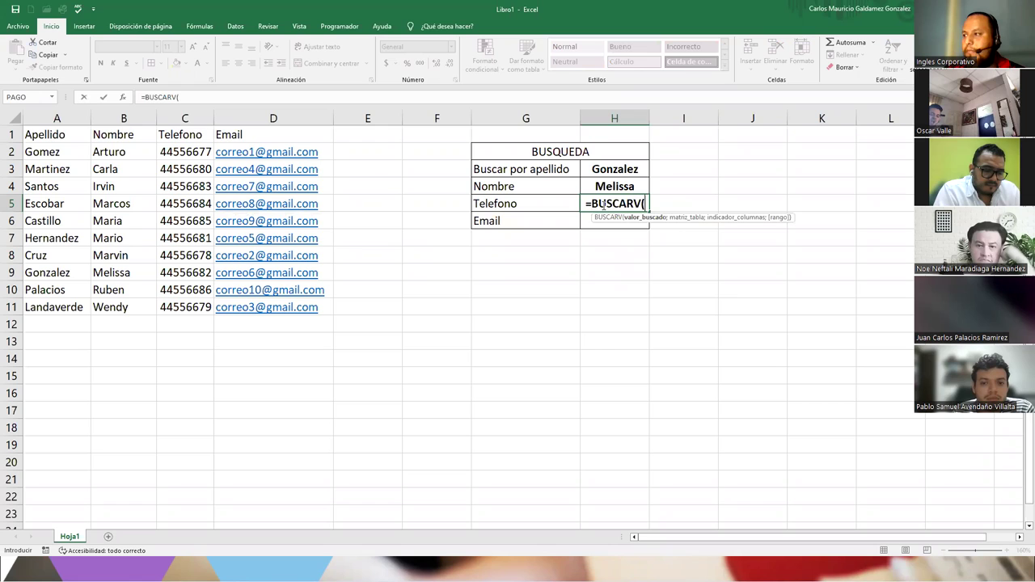
key(Up)
key(Up)
text(;A2:)
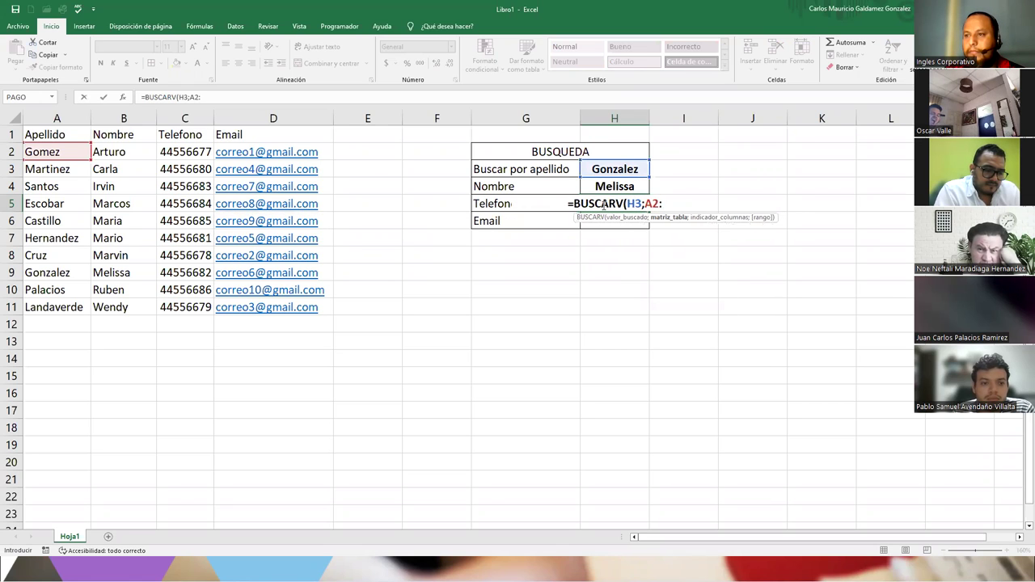
text(D12)
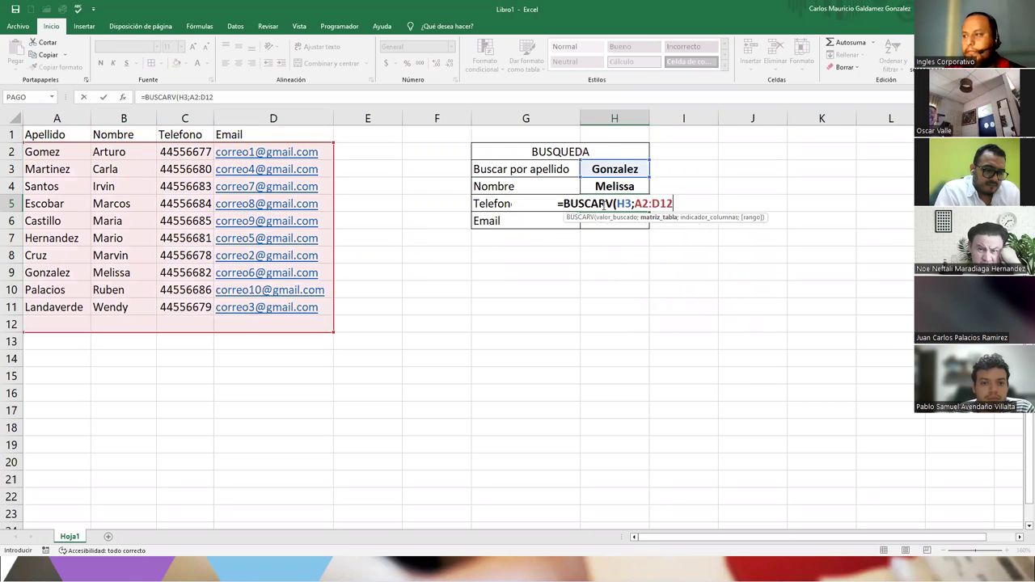
key(BackSpace)
text(1)
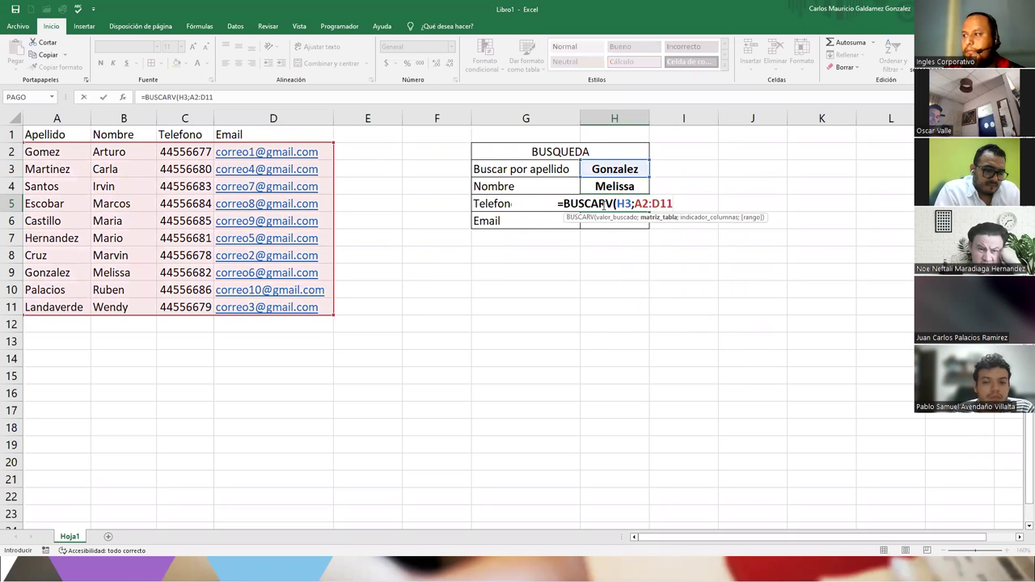
text(;3;)
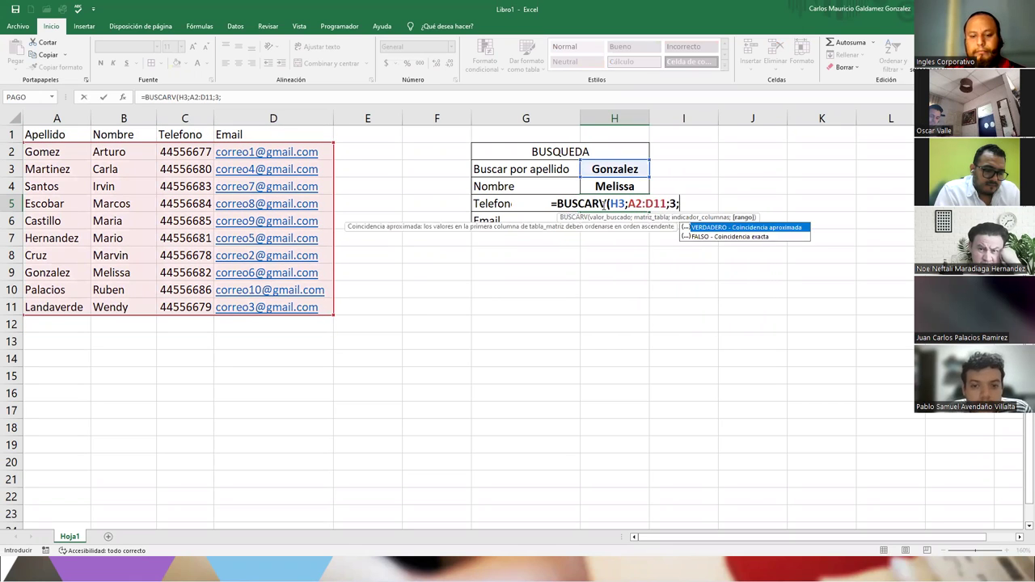
text(FALSO))
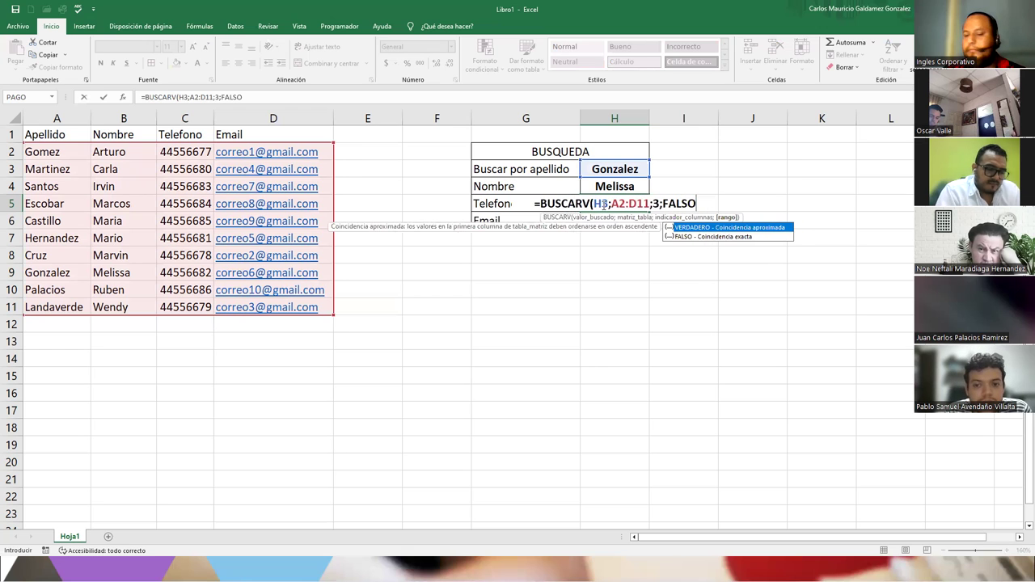
key(Return)
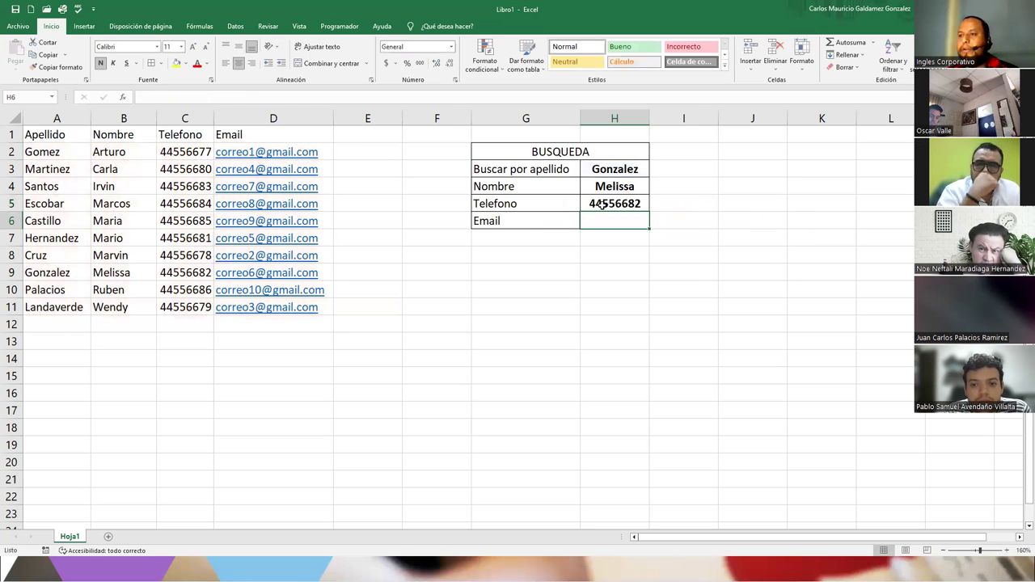
- Check H5's phone against column C and fill its formula down into H6
click(602, 205)
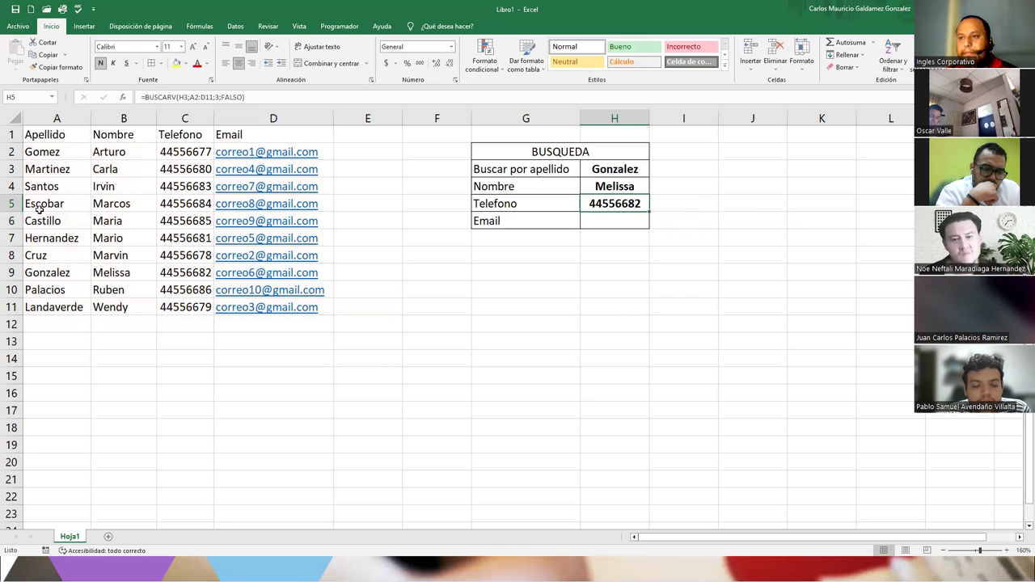
click(179, 279)
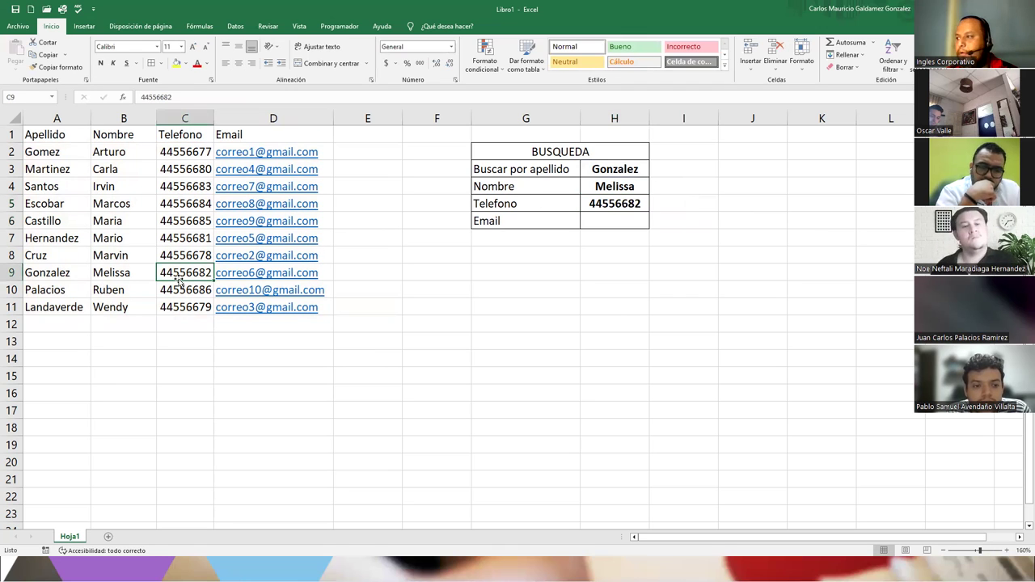
click(598, 220)
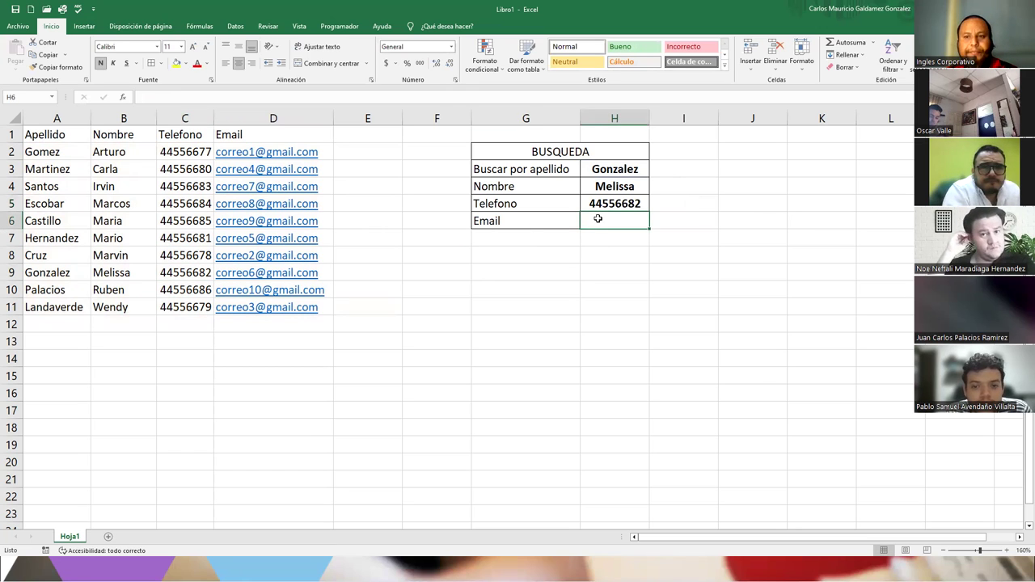
click(612, 205)
drag(647, 229, 647, 236)
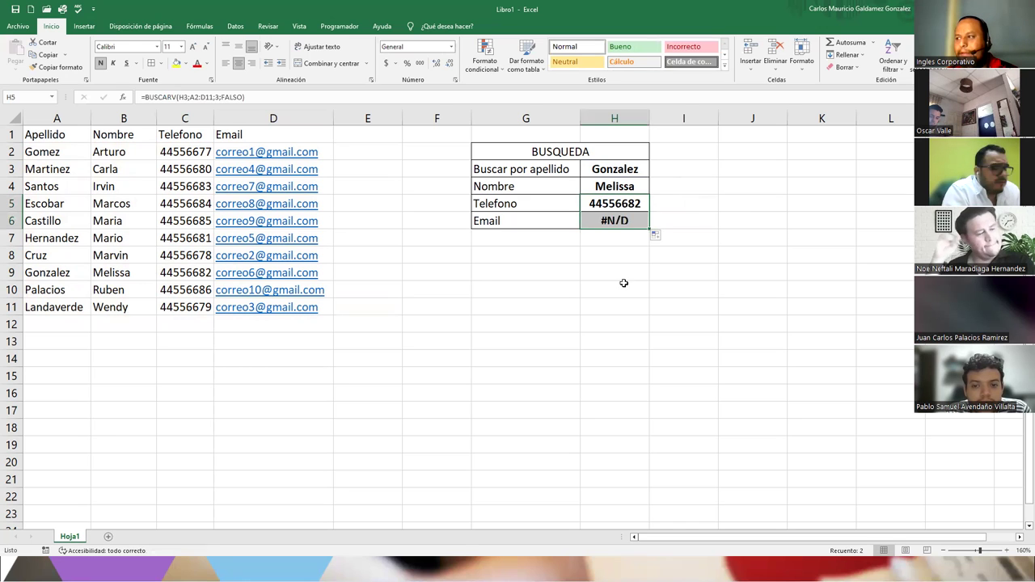
- Change H6's column index from 3 to 4 and auto-fit column H to the email
click(608, 221)
double_click(608, 221)
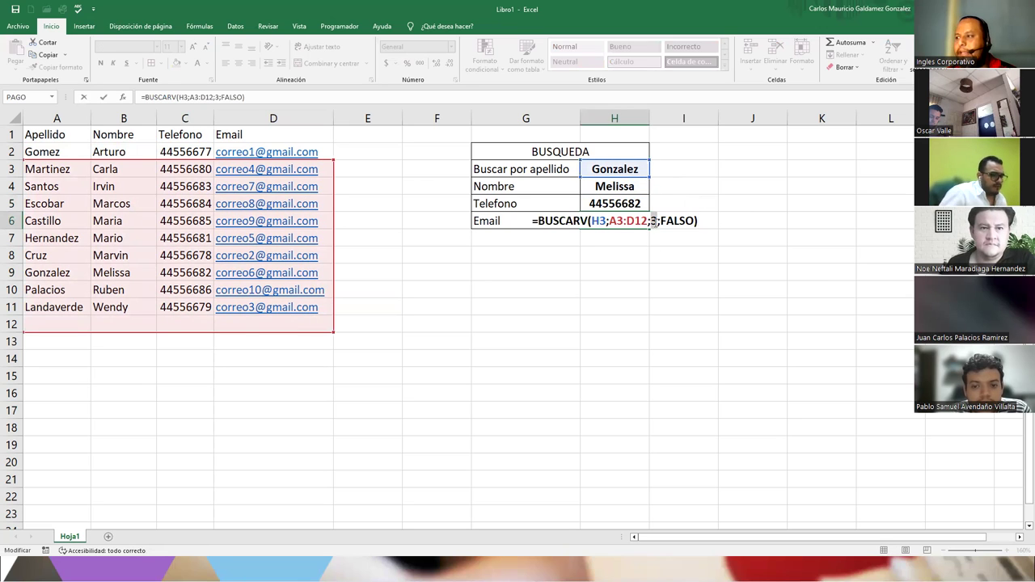
click(654, 221)
key(BackSpace)
text(4)
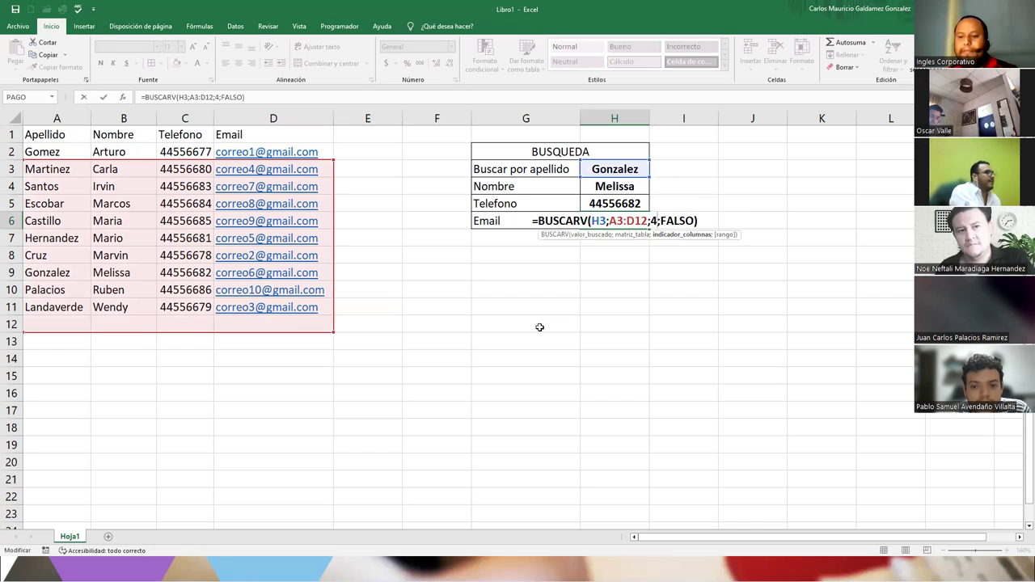
key(Return)
double_click(650, 118)
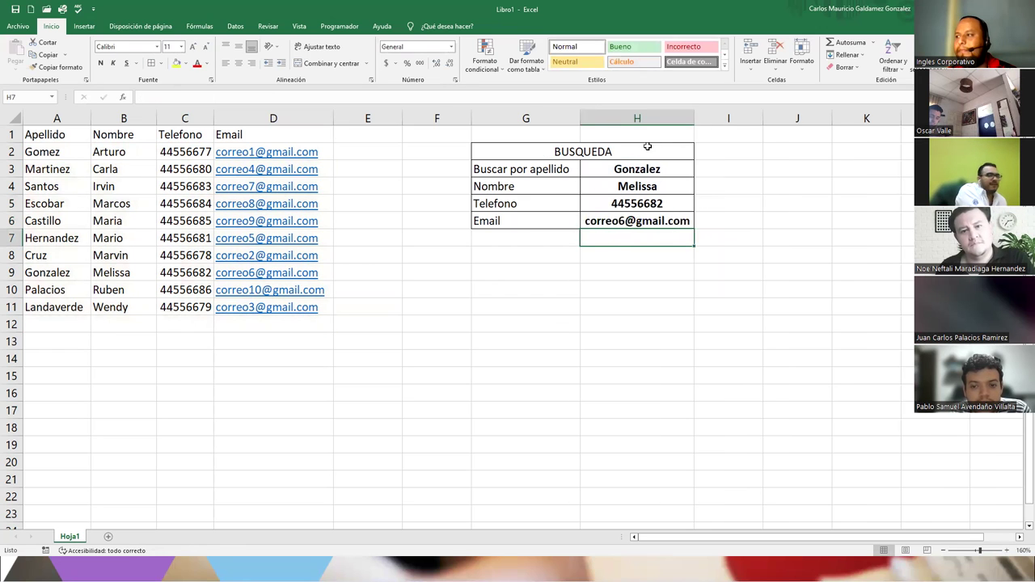
click(541, 290)
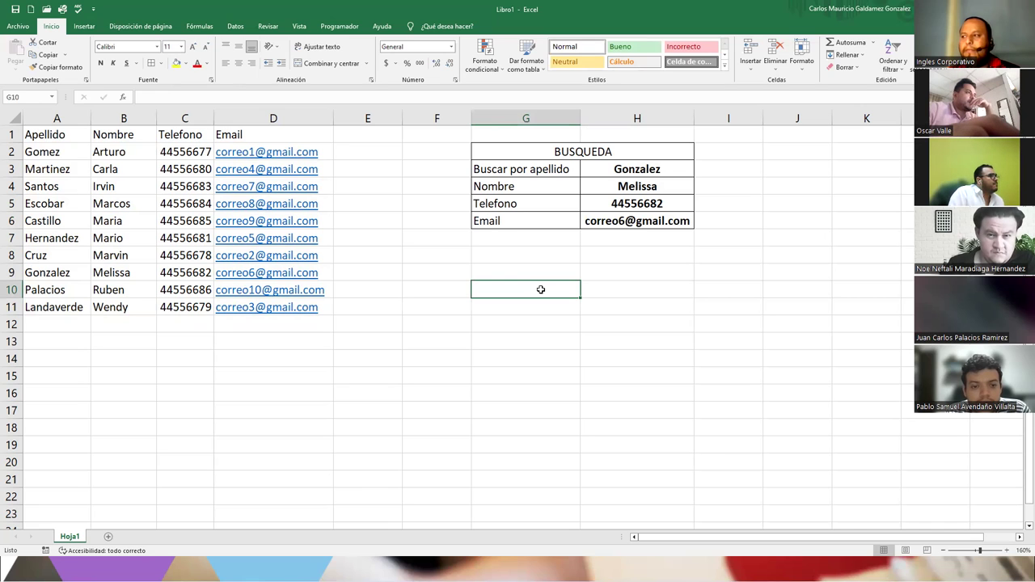
click(688, 171)
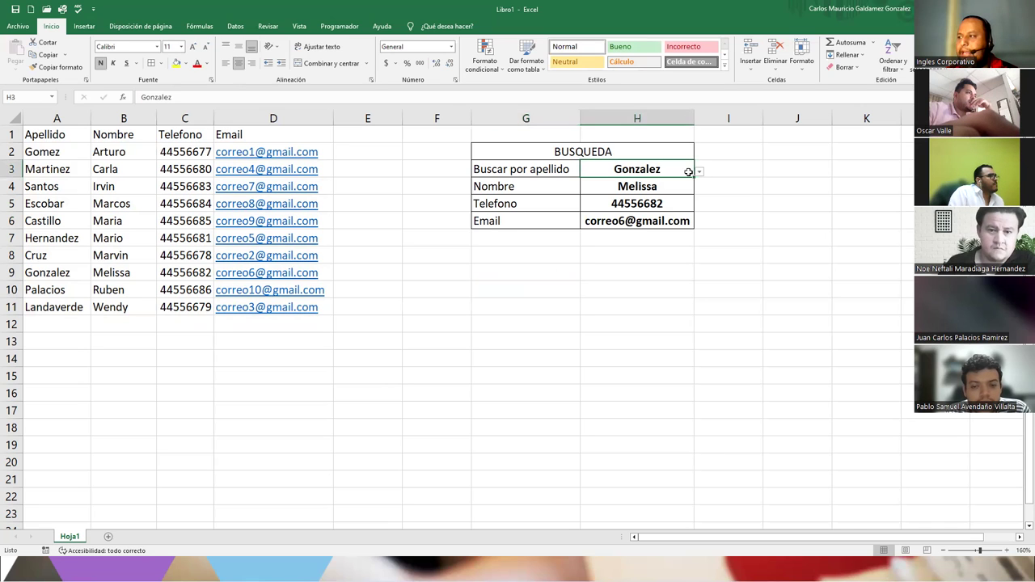
click(699, 171)
click(611, 204)
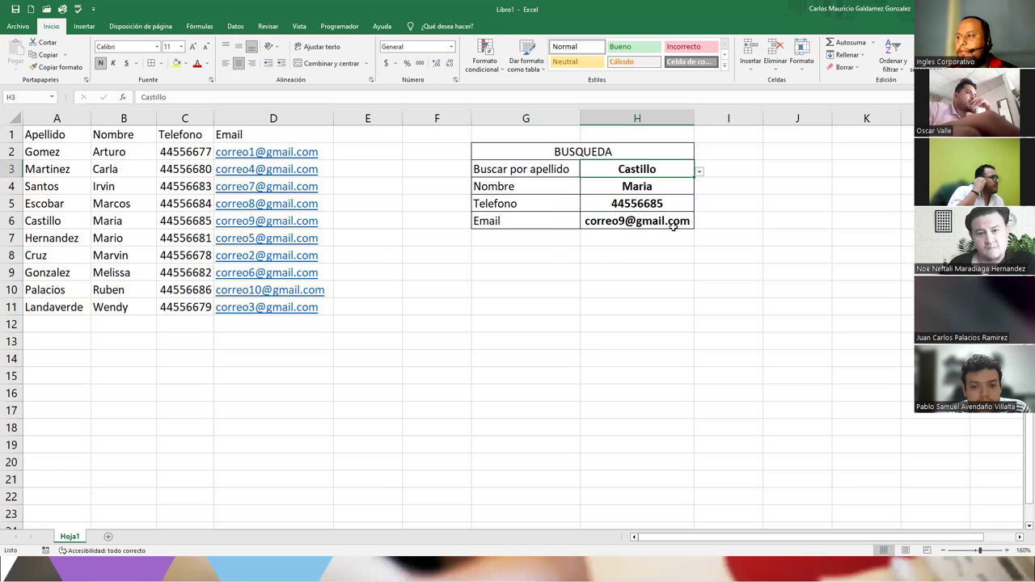
click(698, 171)
click(586, 184)
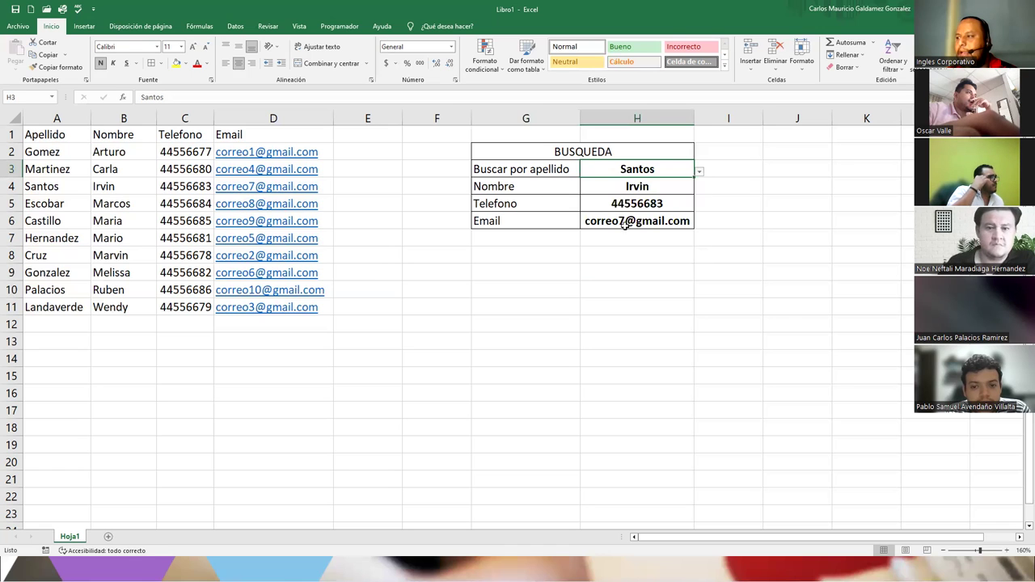
click(699, 172)
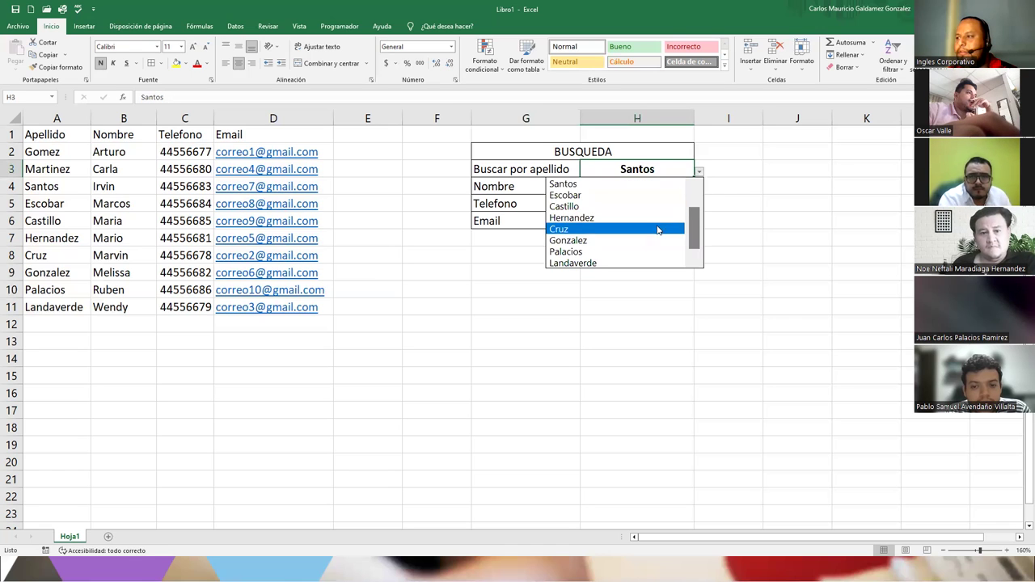
click(640, 263)
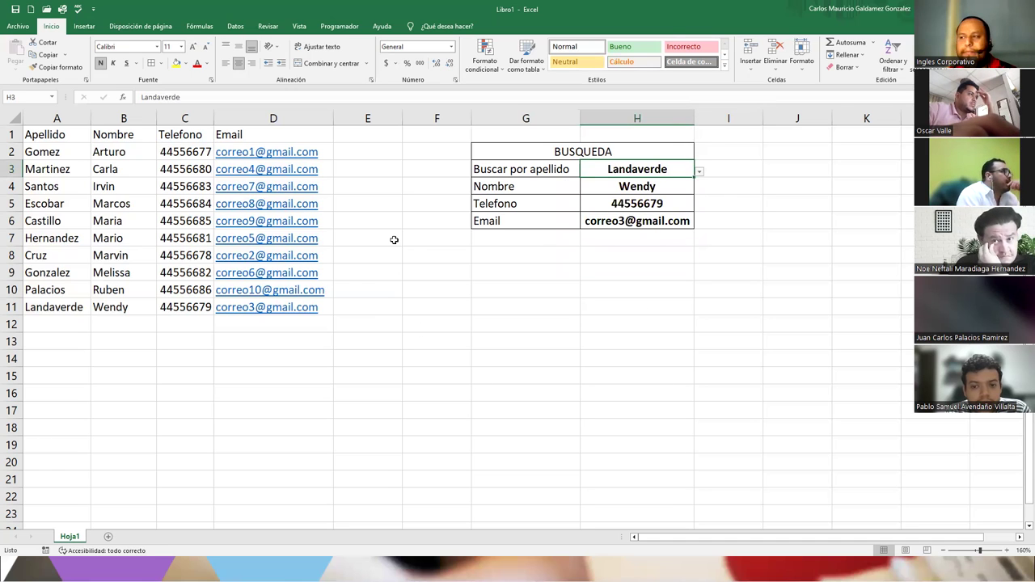
click(534, 219)
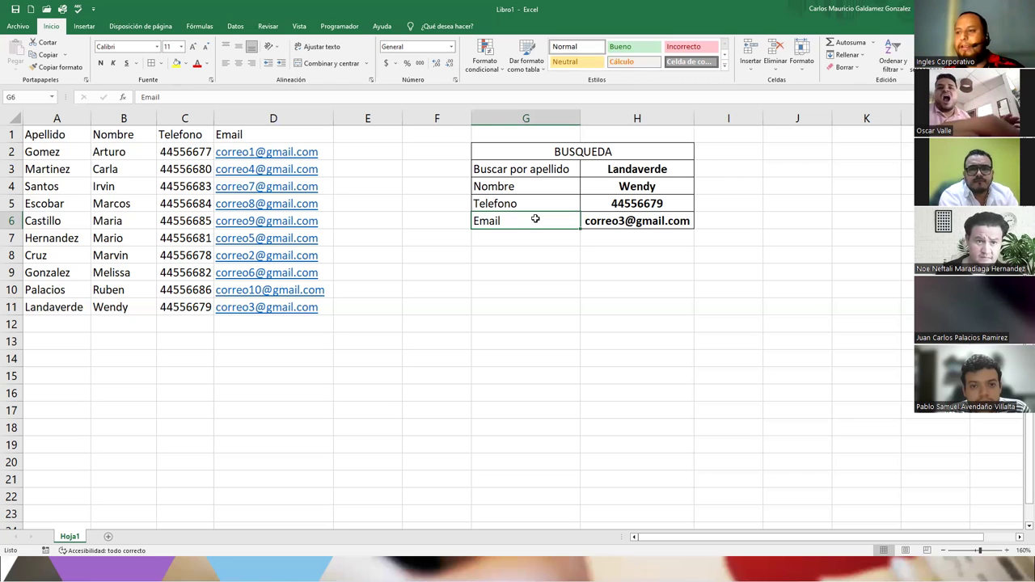
- Copy A1:B11 to A15, then move the pasted block one column right to B15:C25
click(67, 358)
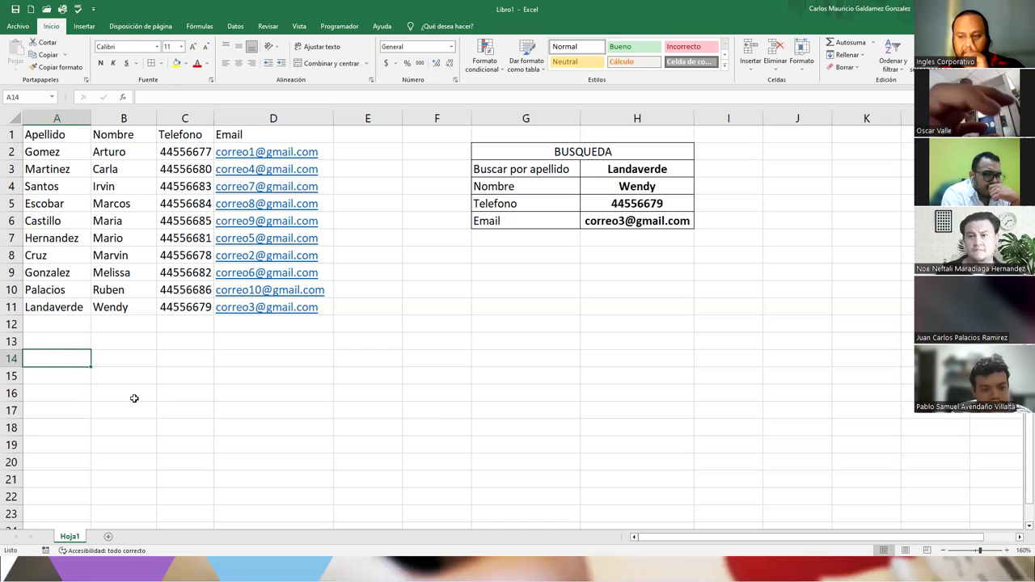
drag(47, 134, 116, 307)
key(ctrl+c)
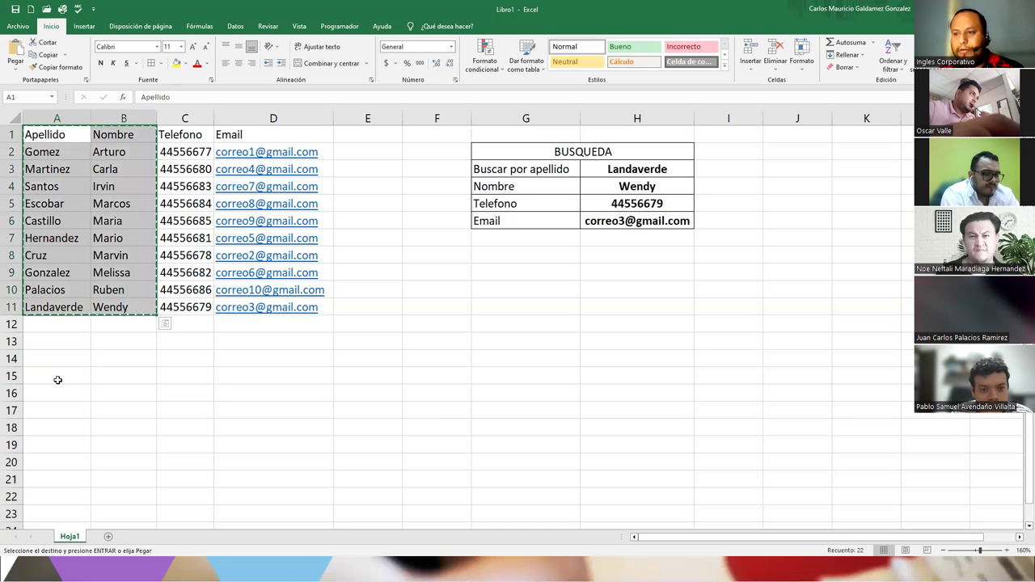
click(56, 376)
key(ctrl+v)
scroll(96, 371, down, 4)
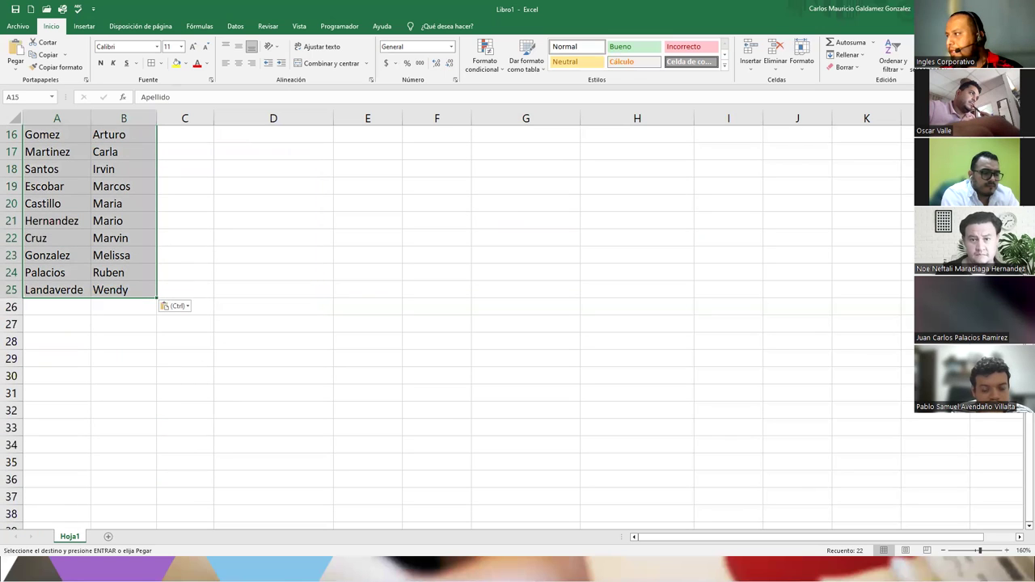
scroll(511, 328, up, 1)
drag(123, 169, 141, 342)
drag(42, 171, 170, 329)
click(65, 169)
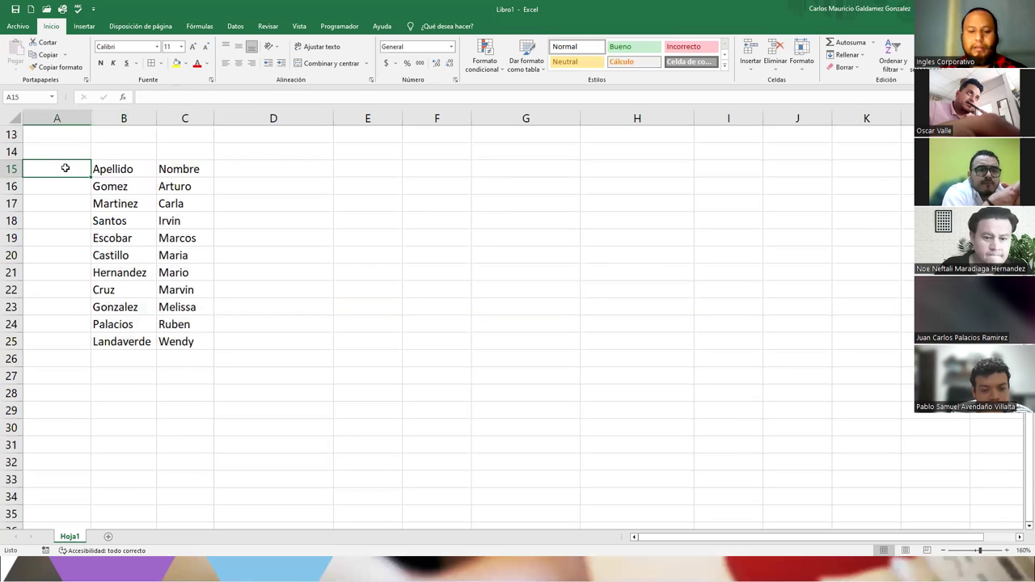
- Enter the Codigo header in A15 and the first code TAB-01102 in A16
text(Codigo)
key(Return)
text(TAB-01102)
key(Return)
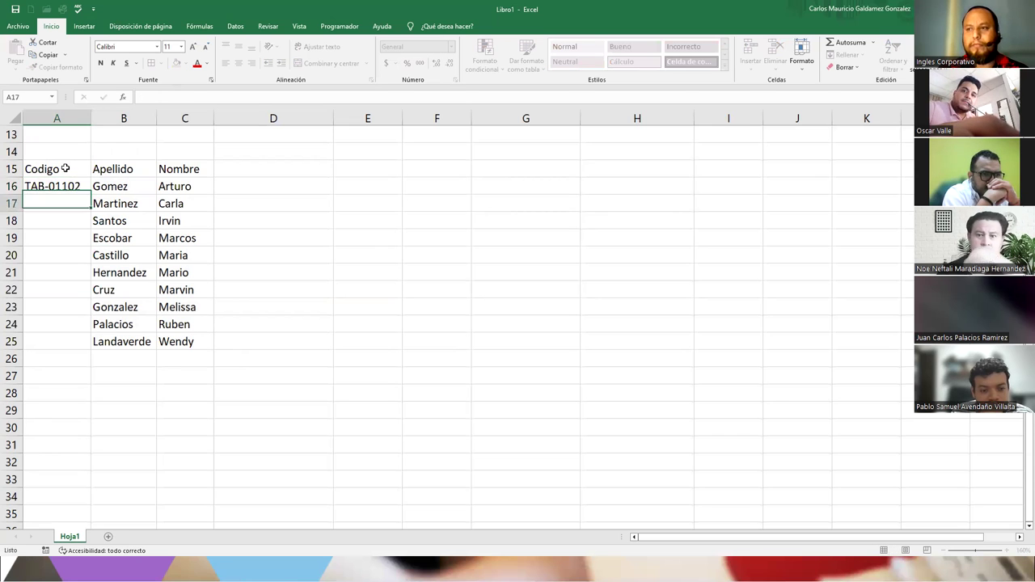
key(Up)
- Add TAB-01103 in A17 and fill the code series down to TAB-01111 in row 25
key(Down)
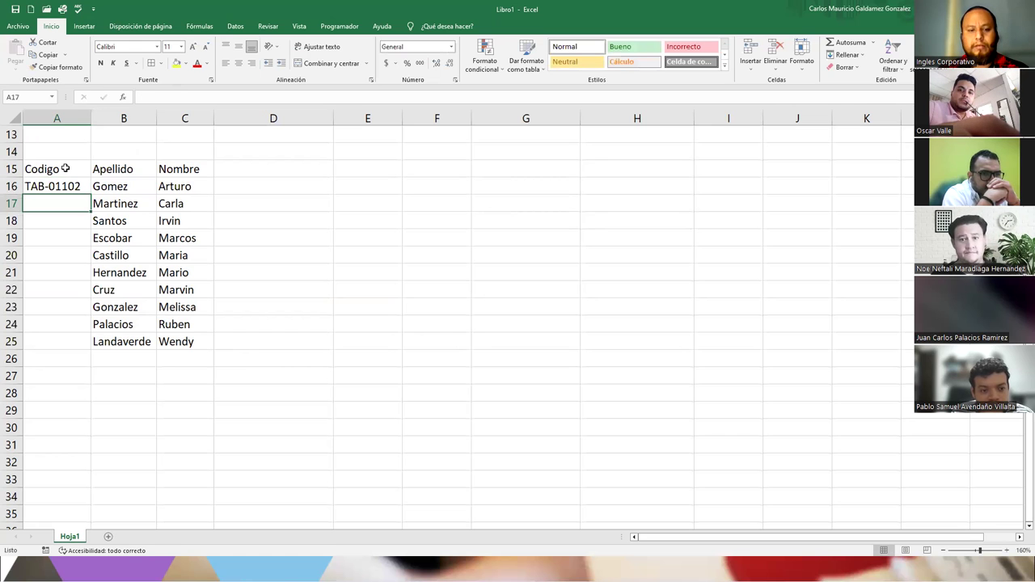
key(ctrl+apostrophe)
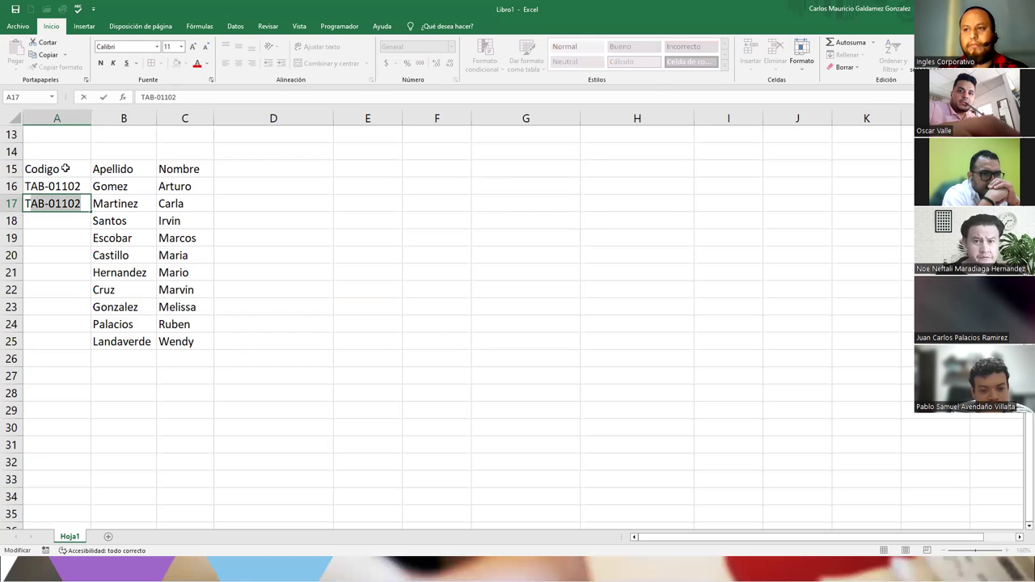
key(BackSpace)
text(3)
key(Return)
key(Up)
key(ctrl+c)
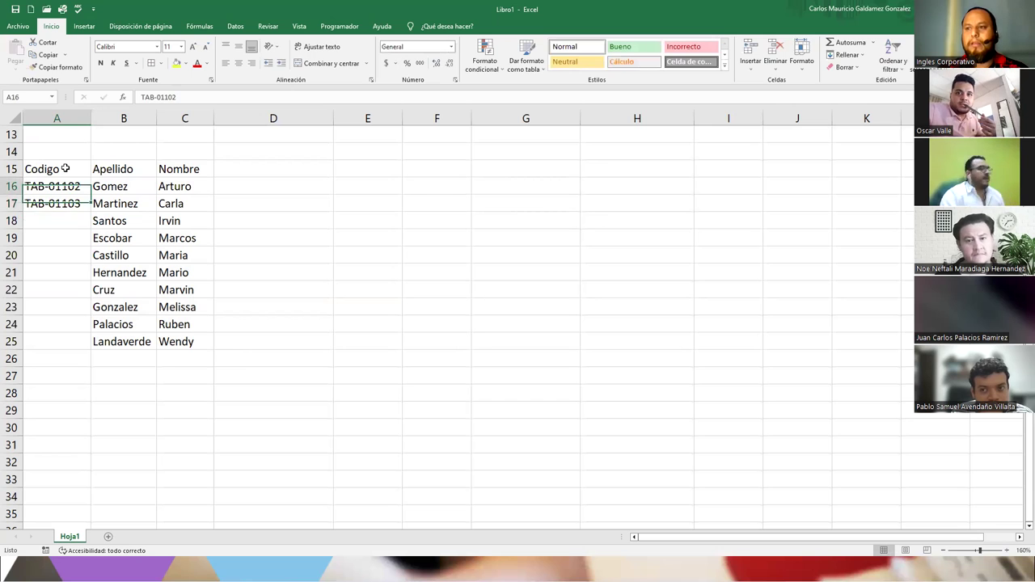
key(shift+Down)
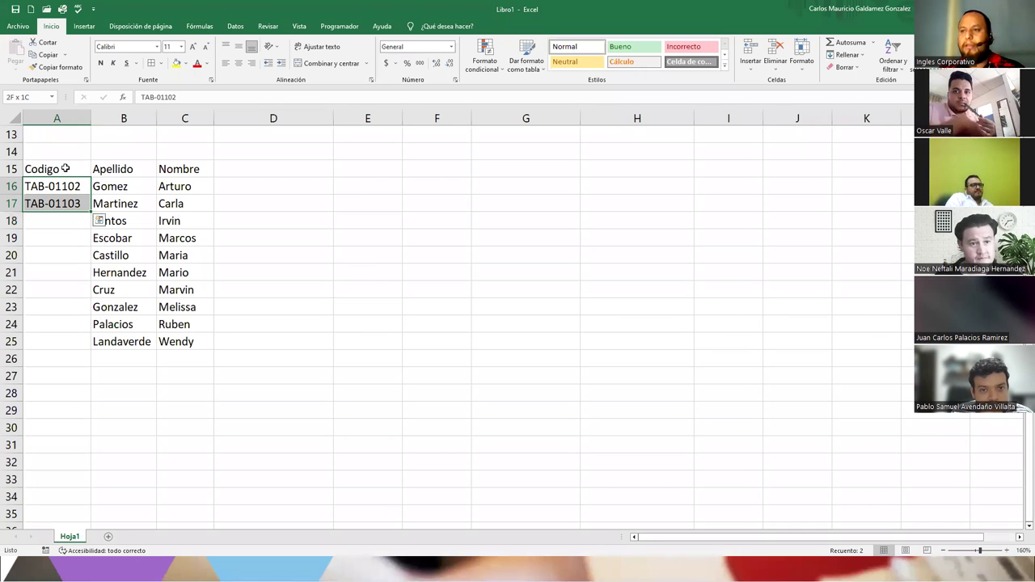
double_click(91, 212)
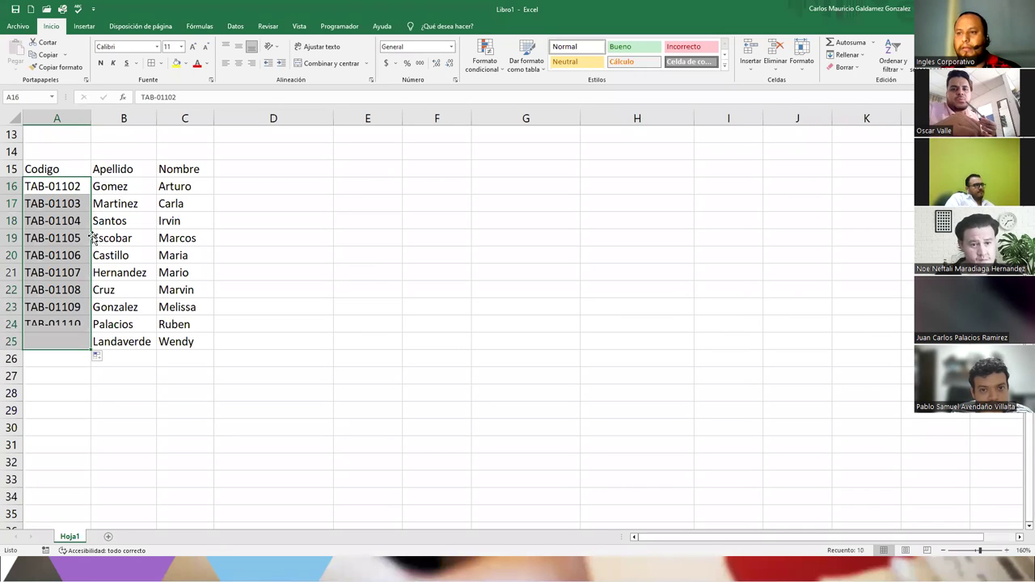
drag(124, 191, 123, 346)
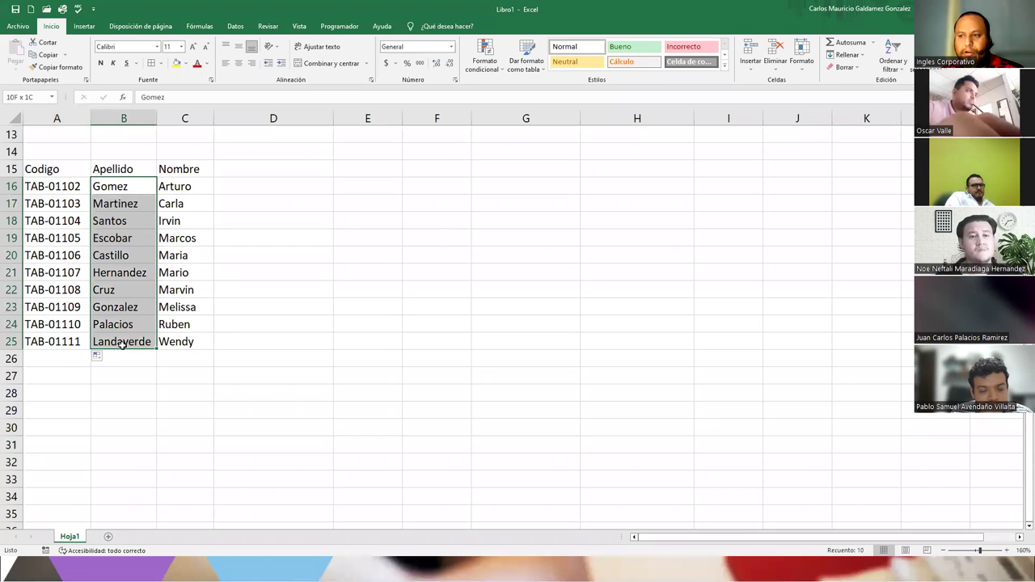
click(123, 346)
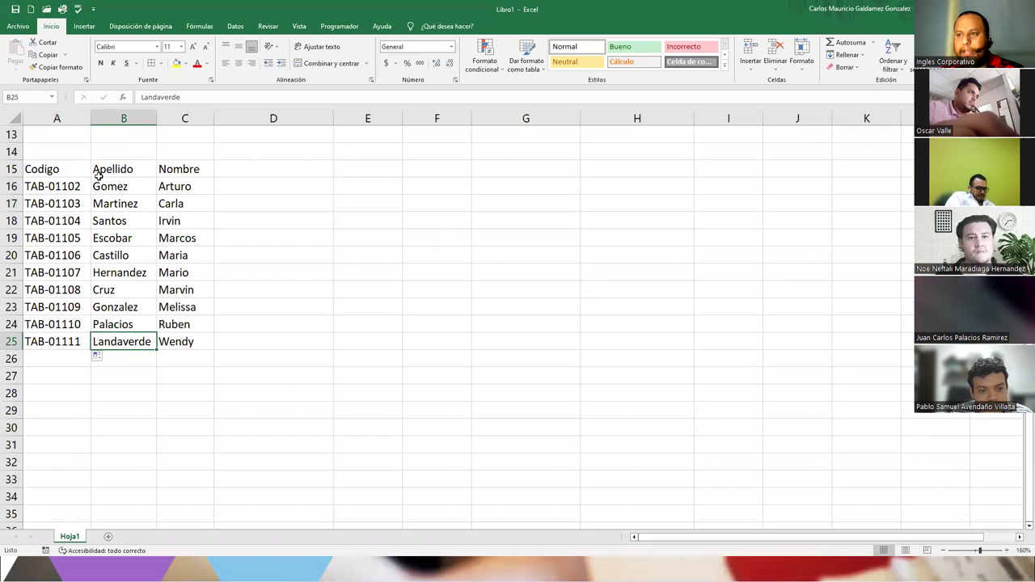
- Move the Apellido column so Nombre comes before it
drag(102, 185, 127, 344)
drag(118, 170, 229, 354)
drag(167, 164, 170, 325)
- Add the headings Venta Mensual in D15 and Sueldo in E15
click(236, 168)
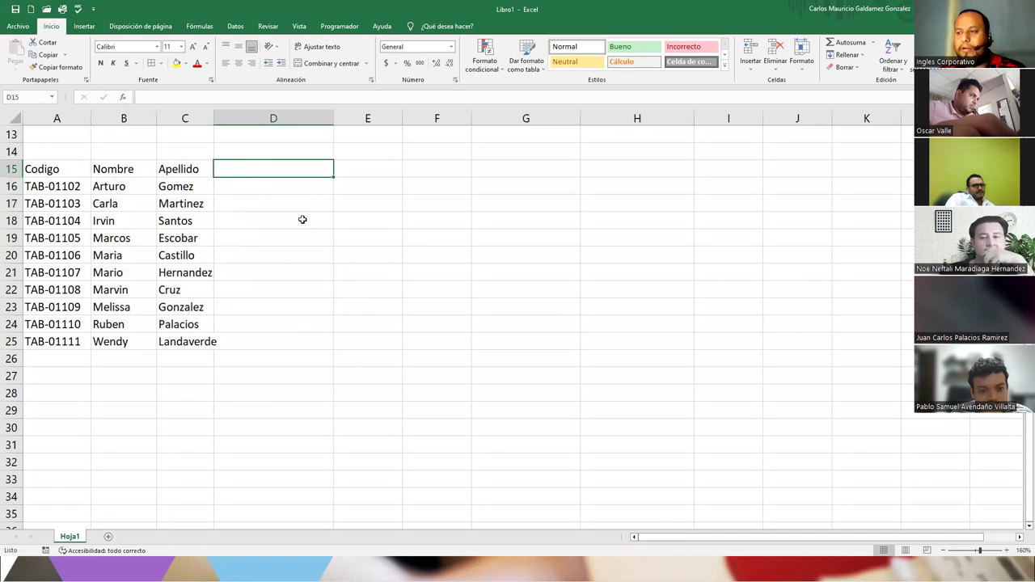
text(V)
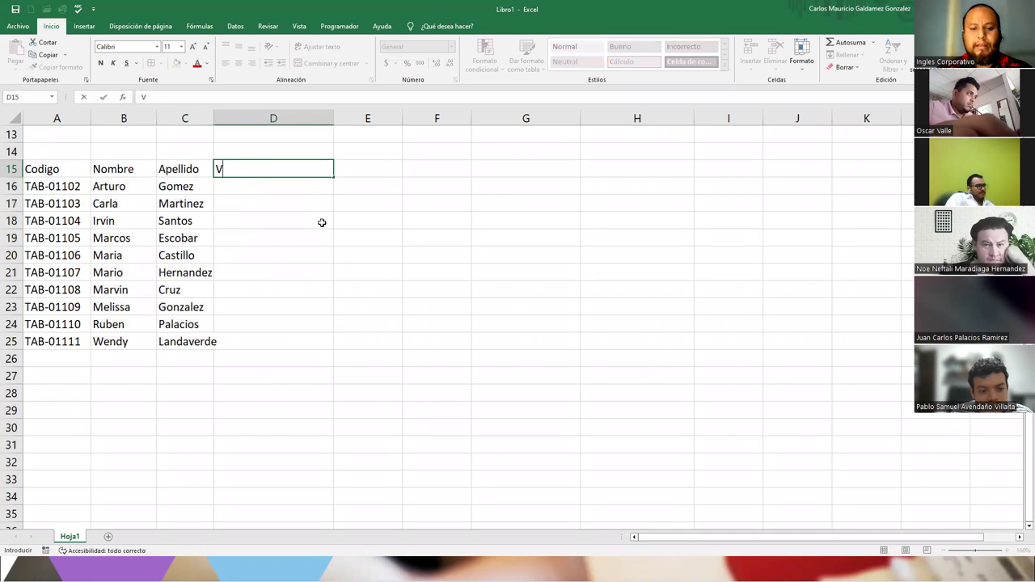
text(enta Mensual)
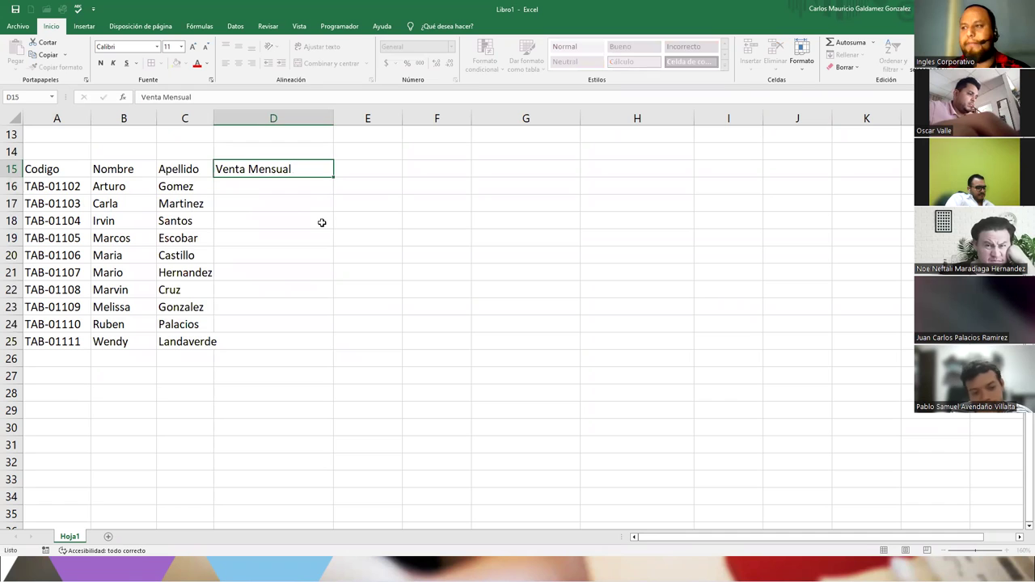
key(Return)
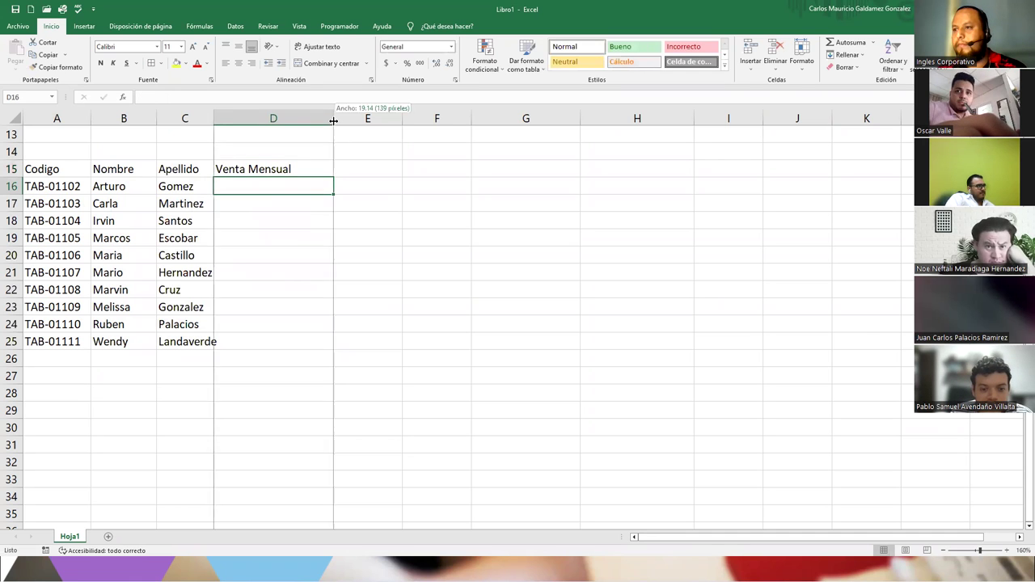
click(338, 170)
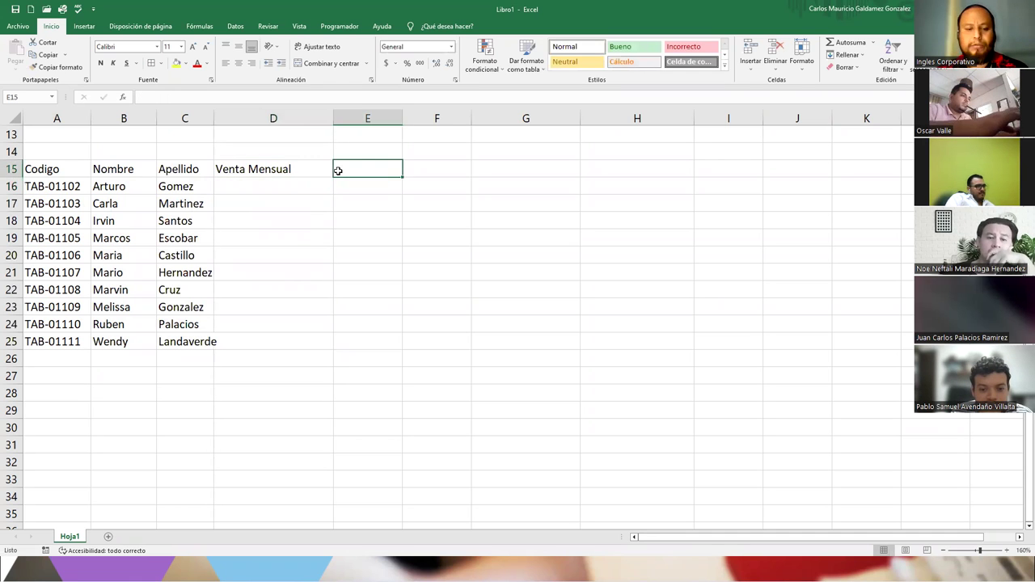
text(Sueldo)
key(Return)
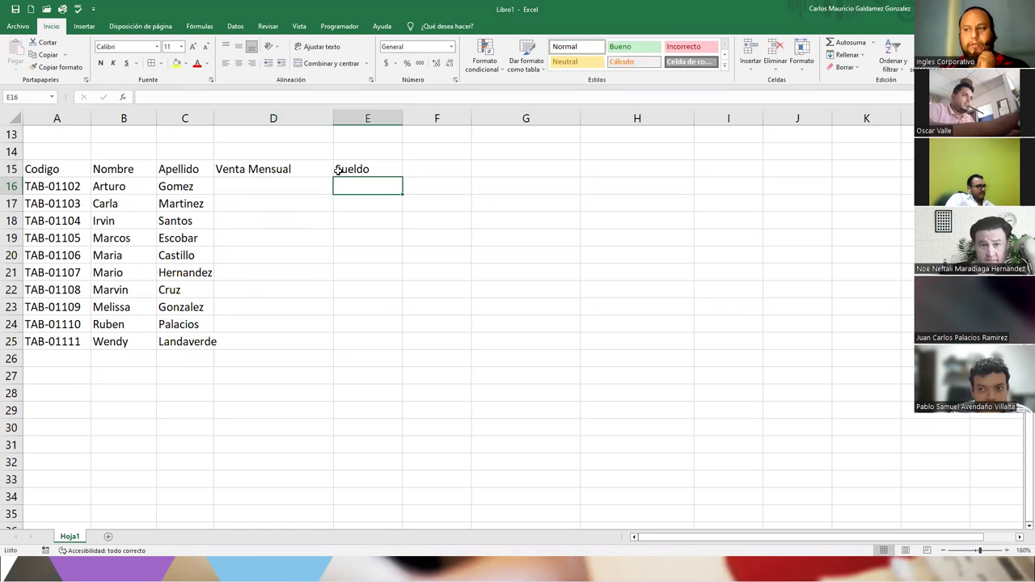
click(246, 186)
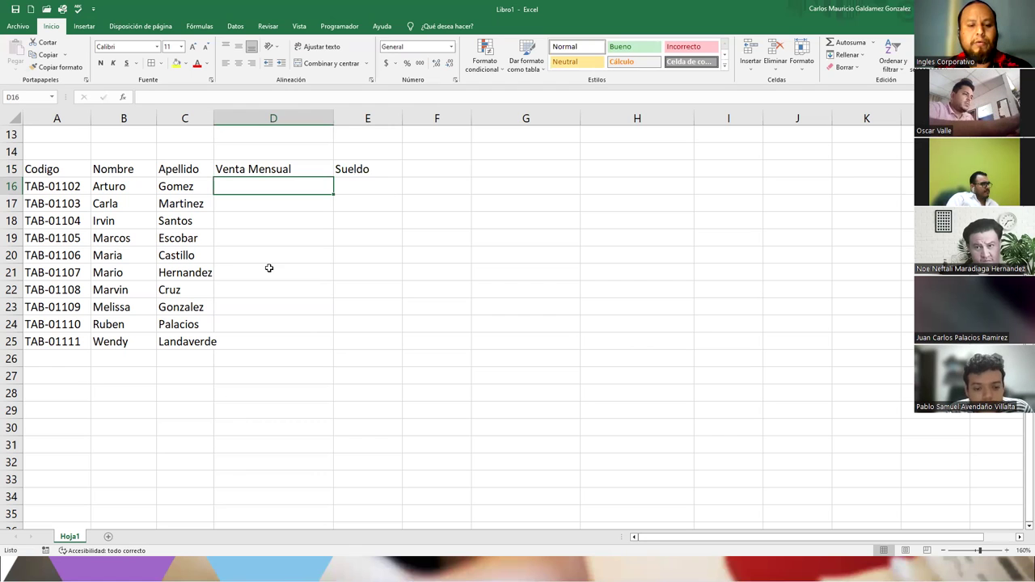
- Enter monthly sales 2800, 3500, 3578 and 3002 for the first four employees
text(2800)
key(Return)
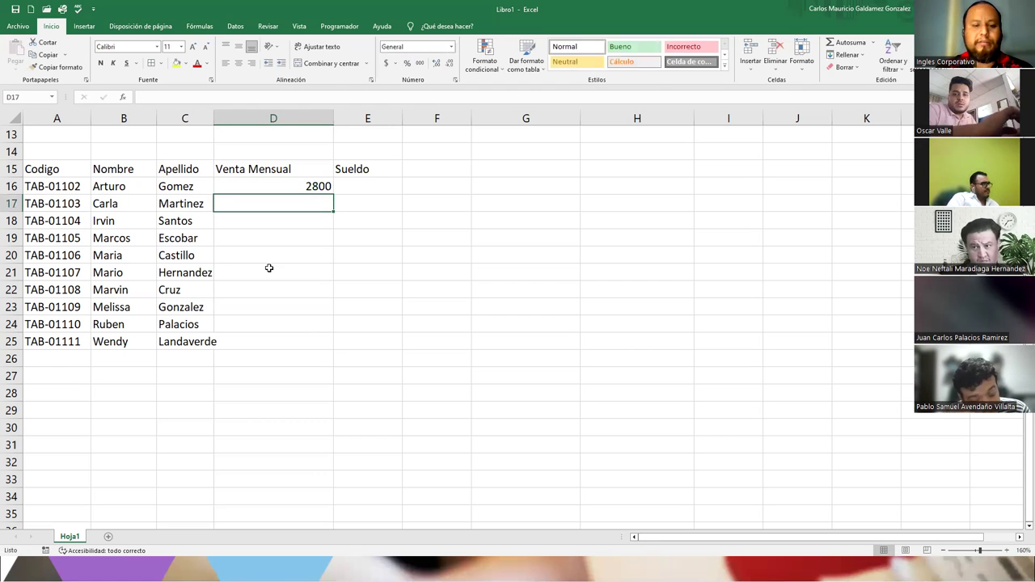
text(3500)
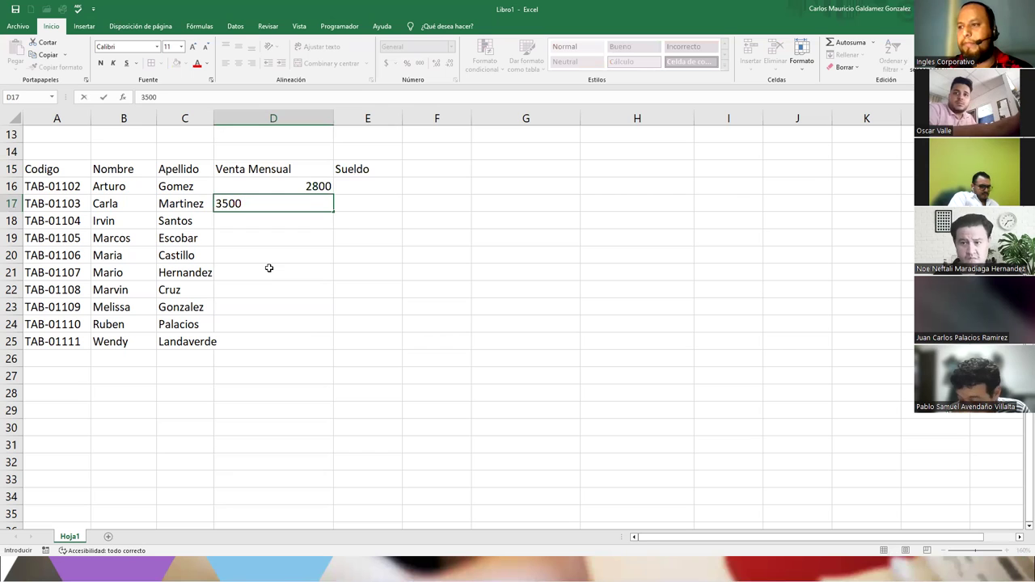
key(Return)
text(4)
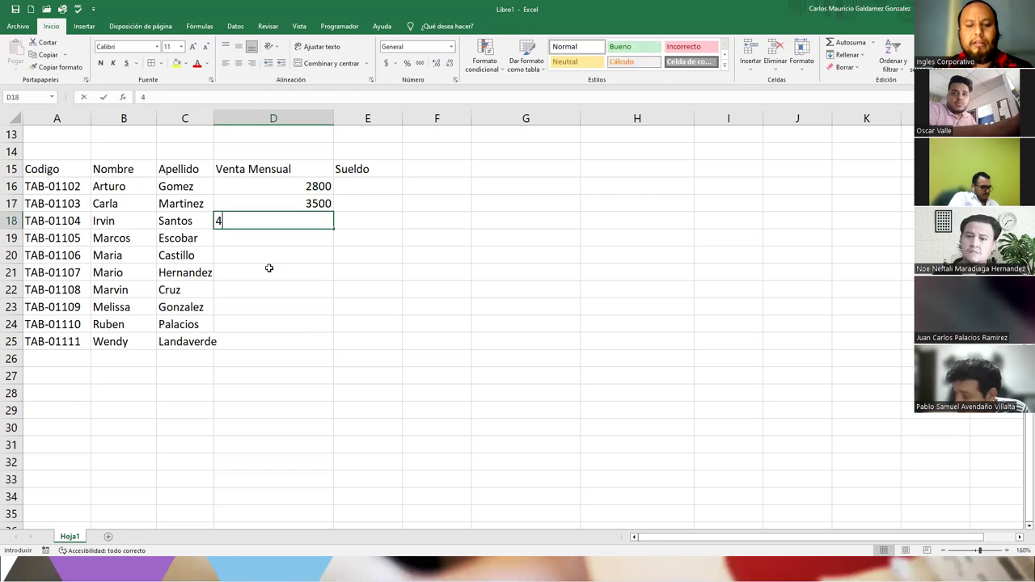
key(BackSpace)
text(3578)
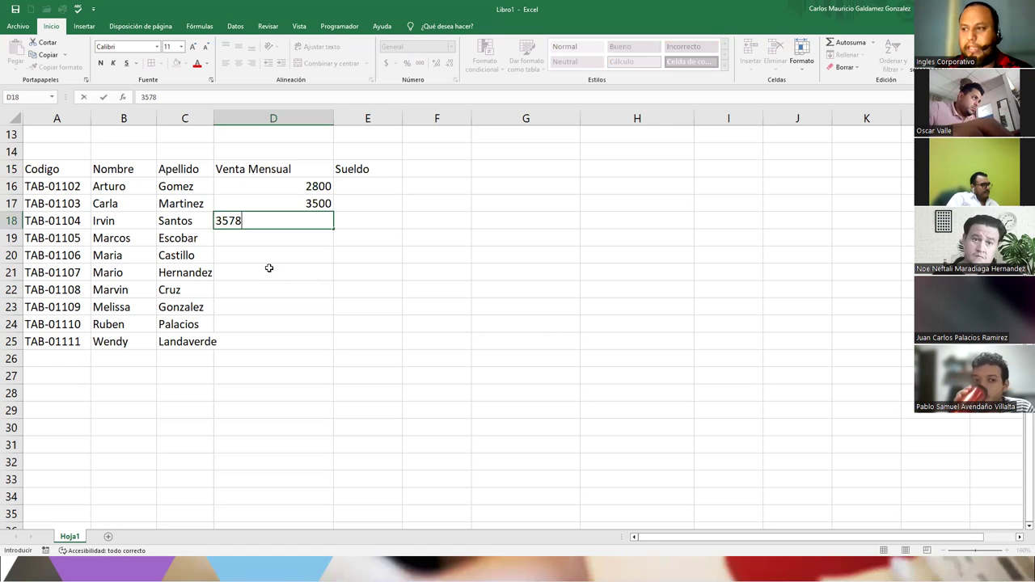
key(Return)
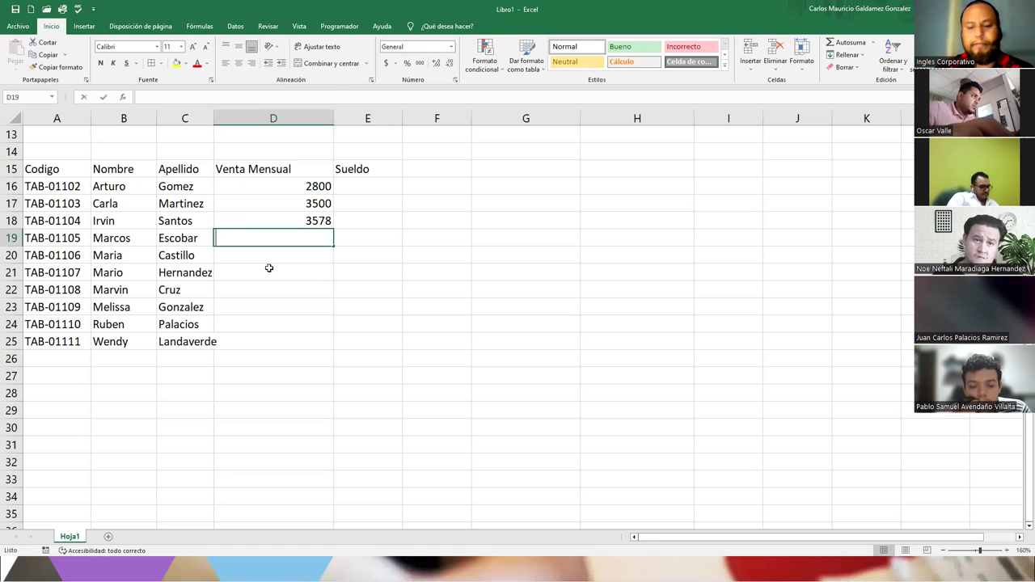
text(3002)
key(Return)
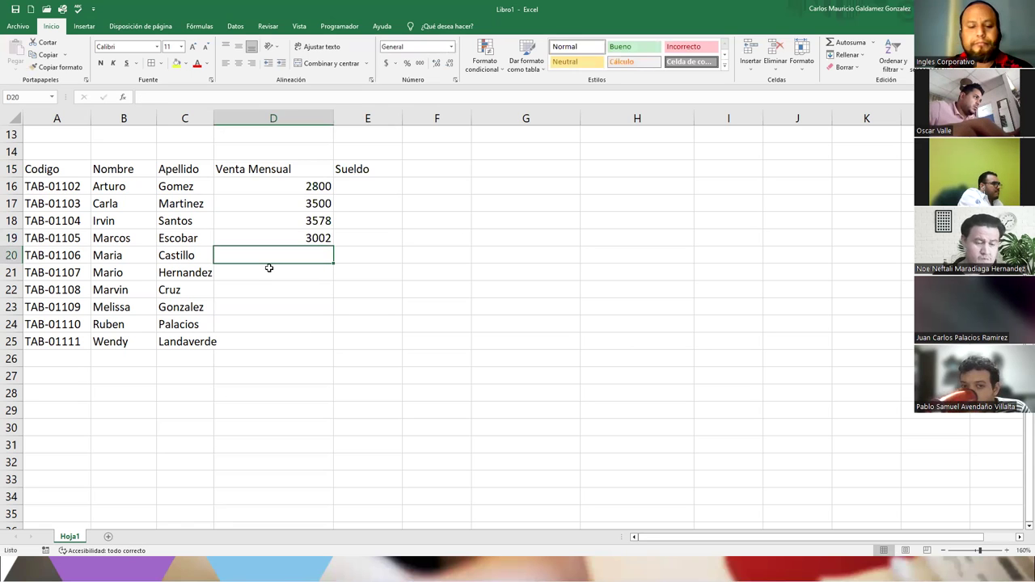
- Enter the remaining monthly sales 3299, 4000, 3700, 3450, 2990 and 3845
text(3)
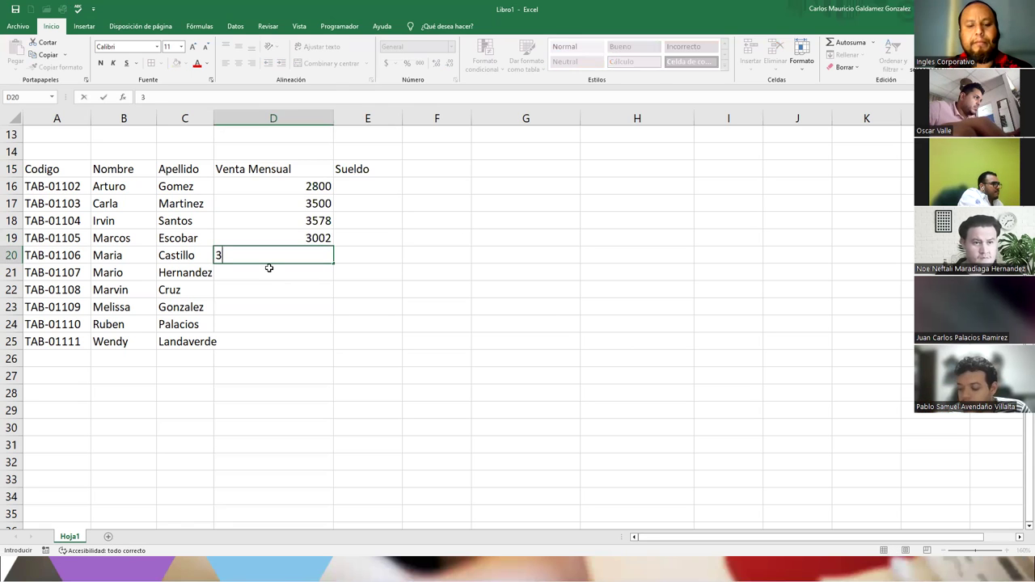
text(299)
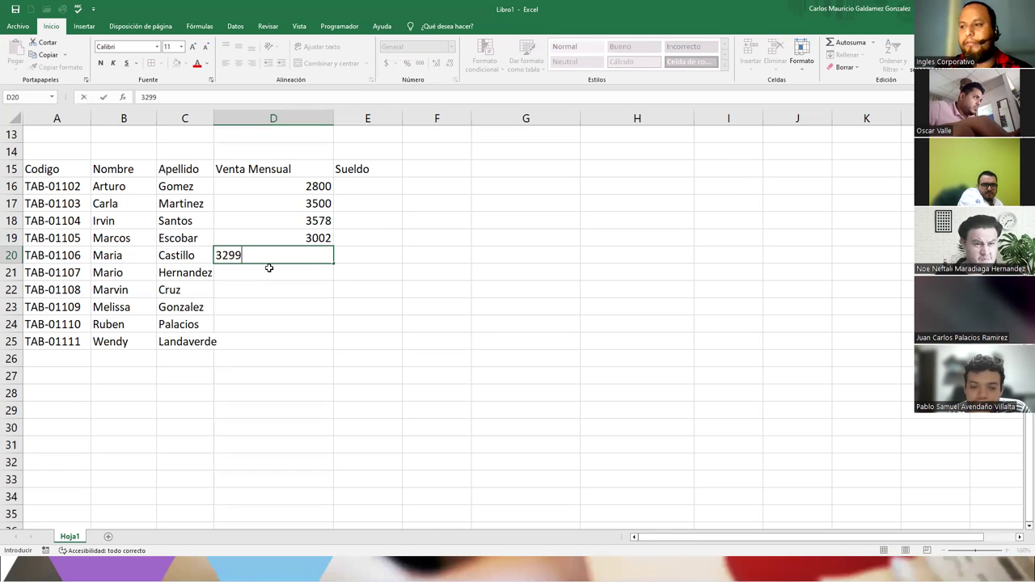
key(Return)
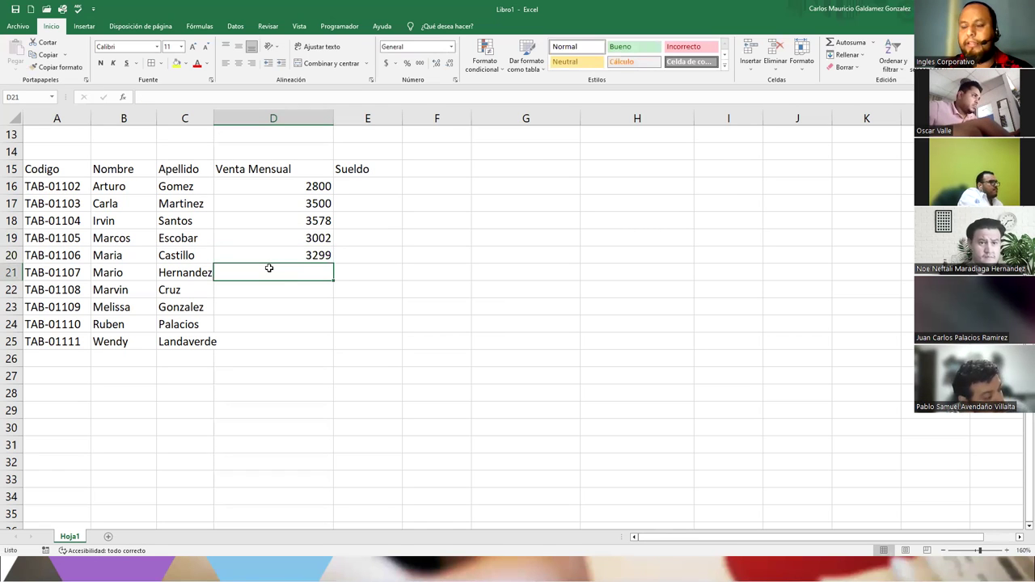
text(4000)
key(Return)
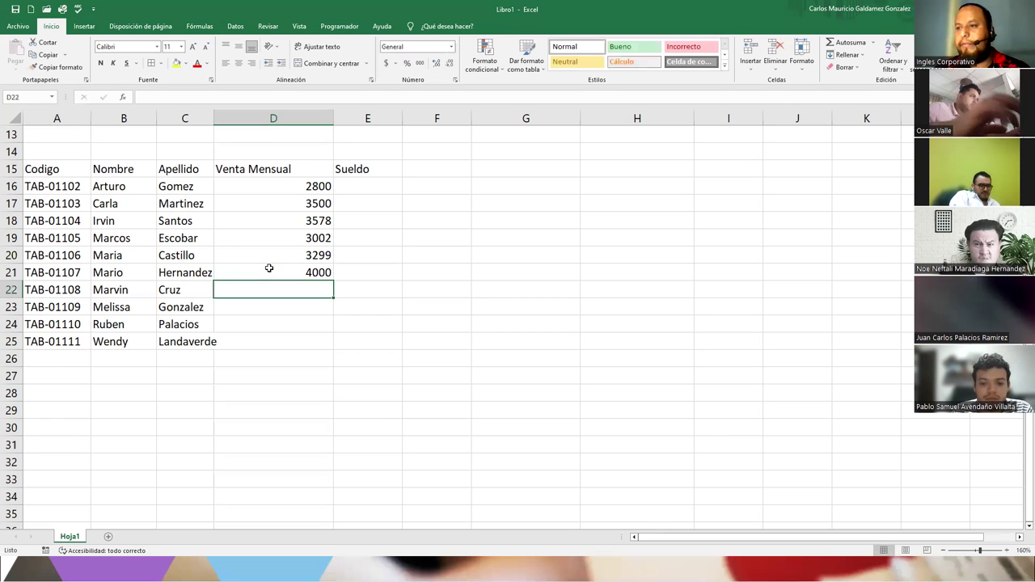
text(3700)
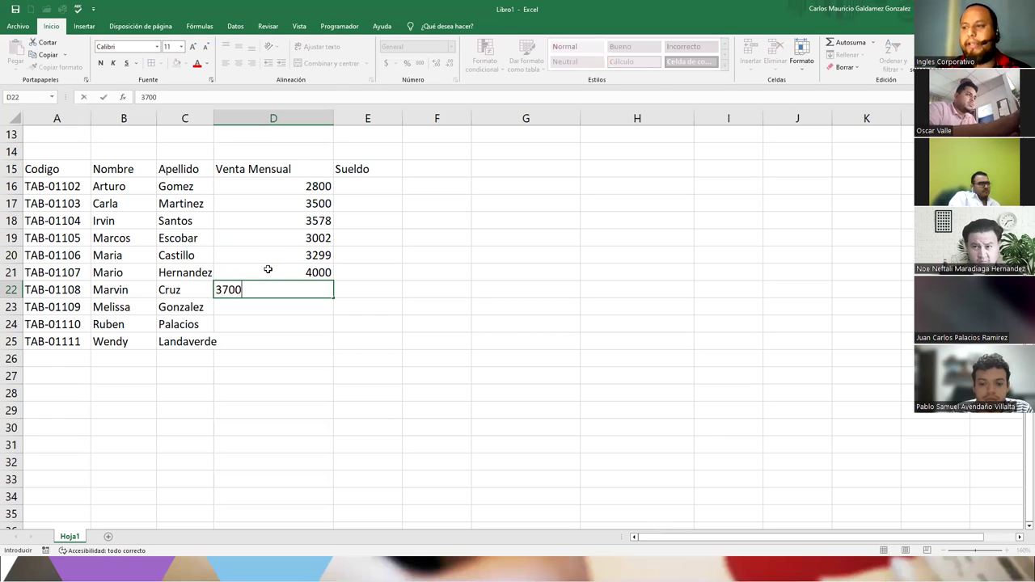
key(Return)
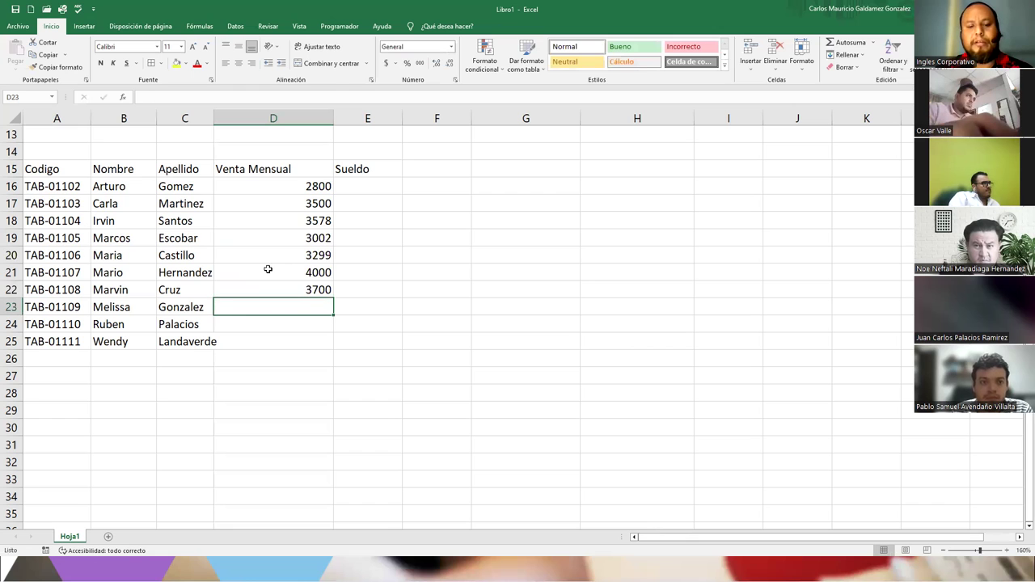
text(3450)
key(Return)
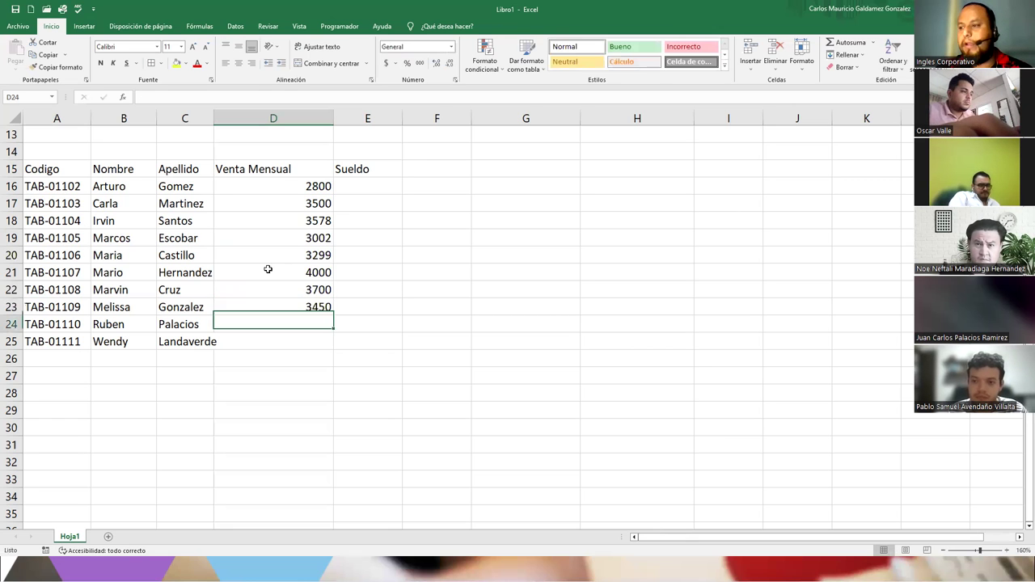
text(2)
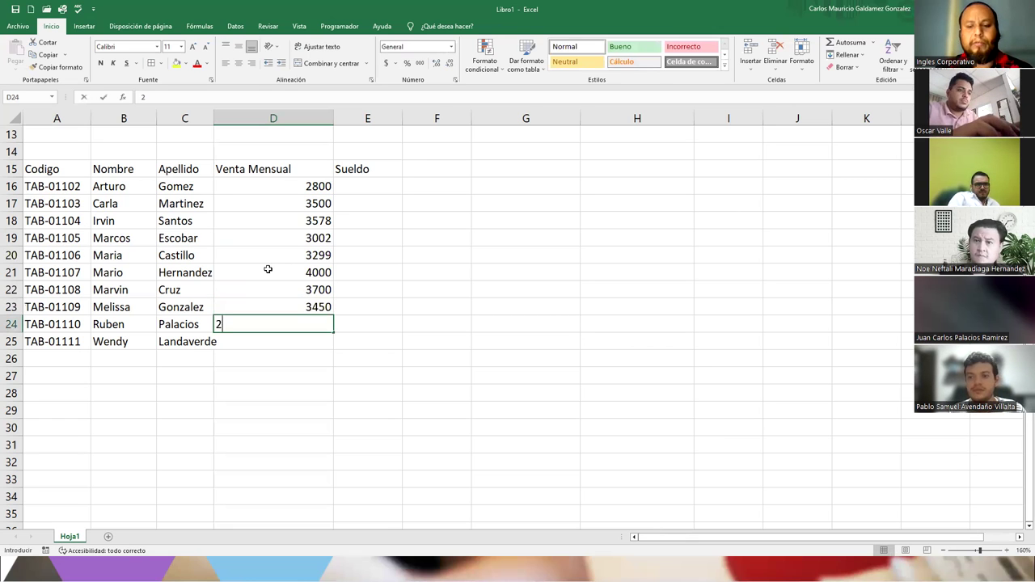
text(990)
key(Return)
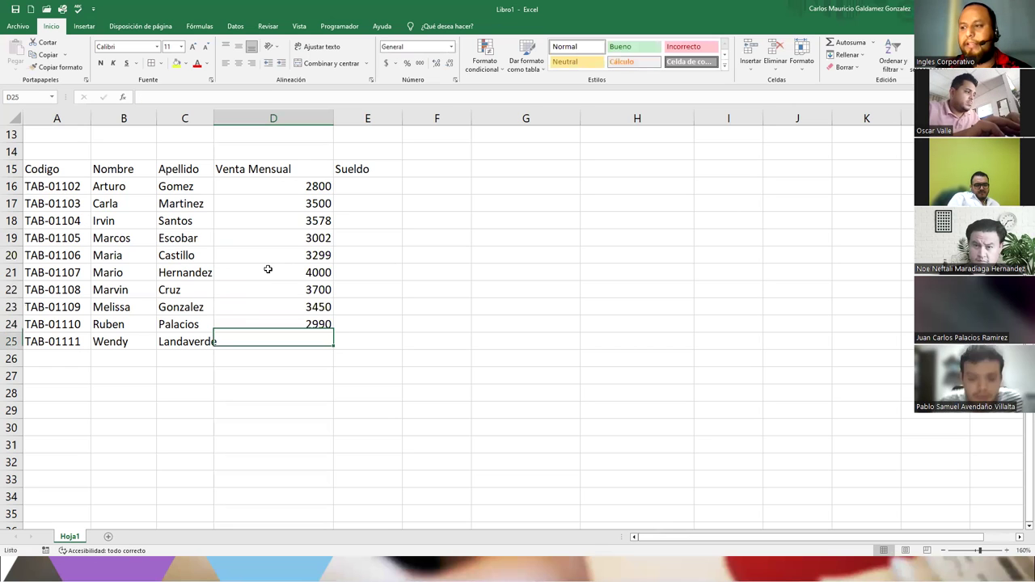
text(3)
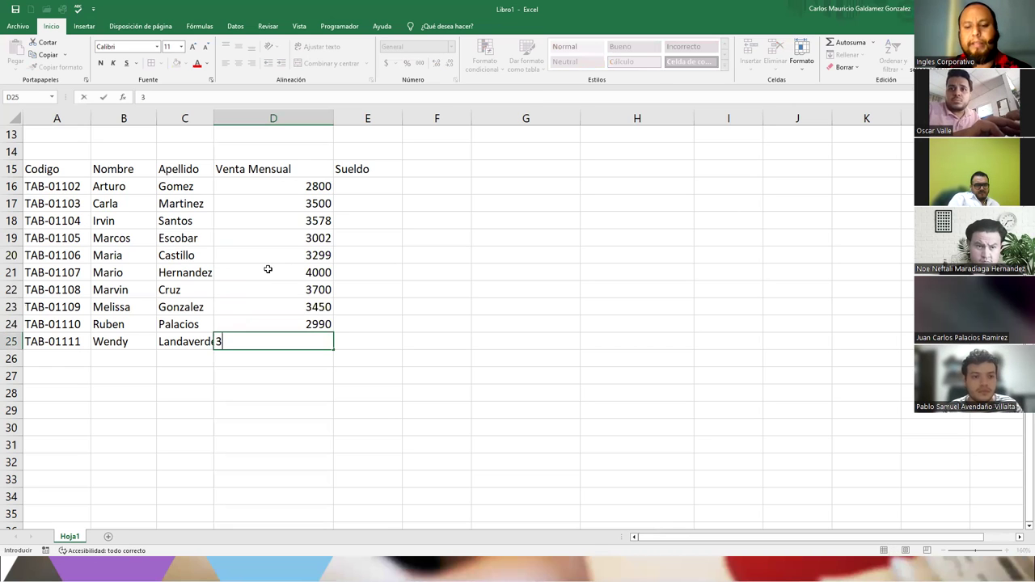
text(845)
key(Return)
- Format D16:E25 as accounting currency and autofit column C to fit Landaverde
mouse_move(278, 186)
mouse_down()
mouse_move(352, 350)
mouse_move(354, 338)
mouse_up()
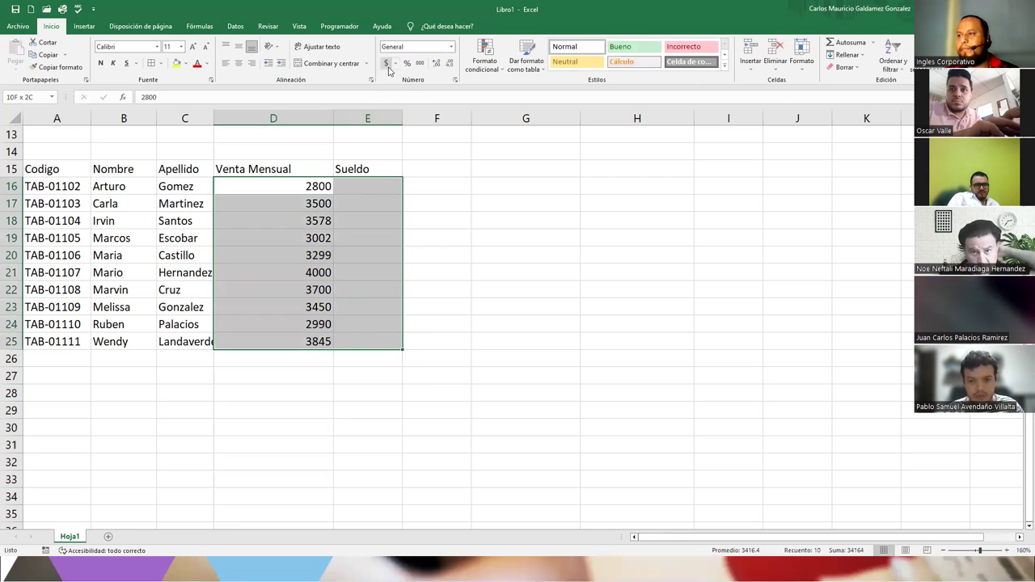
click(386, 63)
double_click(213, 118)
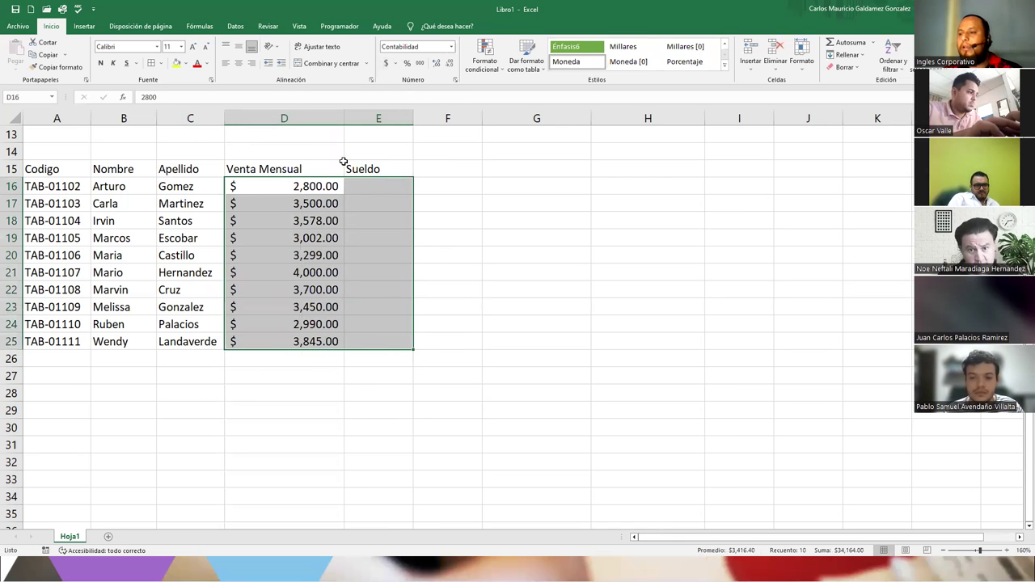
- Enter a Sueldo of 365.78 in E16 and fill it down to E25
click(365, 187)
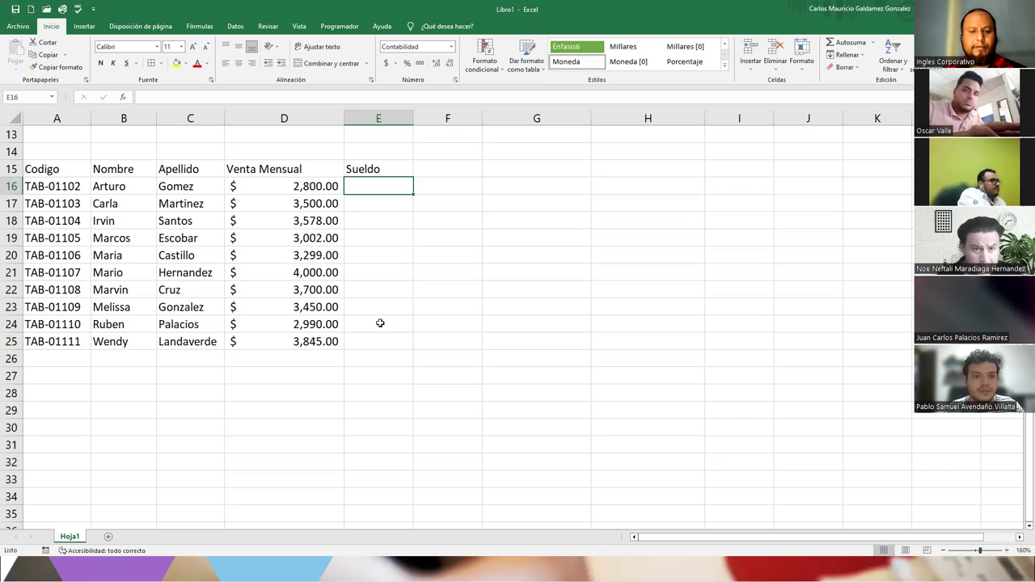
text(365.78)
key(ctrl+Return)
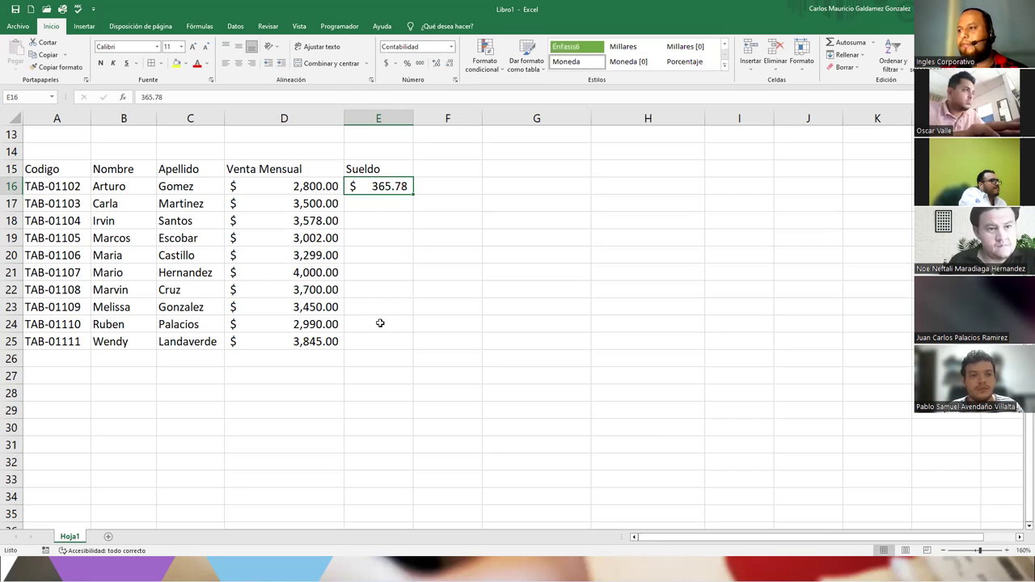
drag(411, 195, 409, 350)
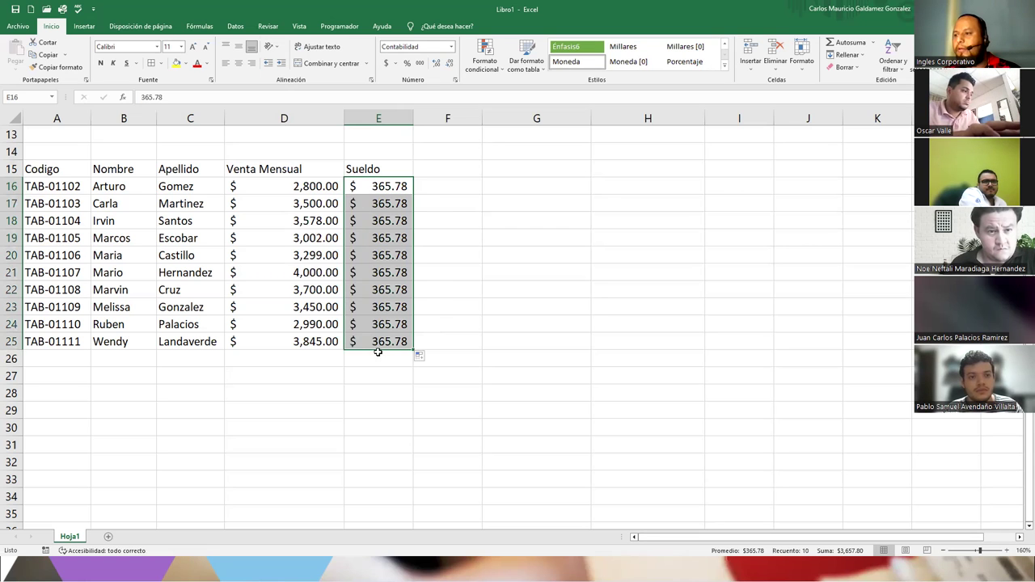
click(356, 251)
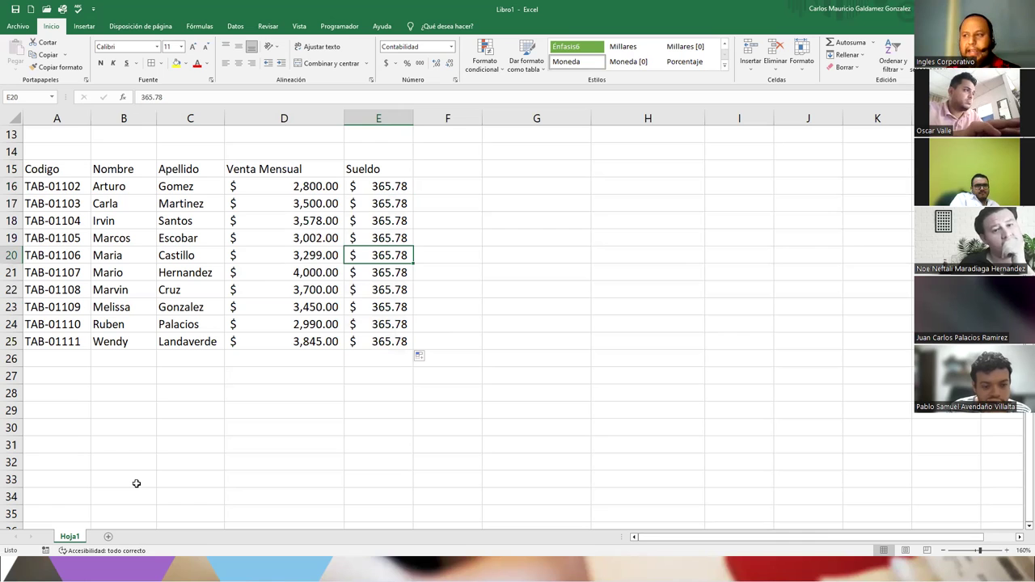
click(227, 450)
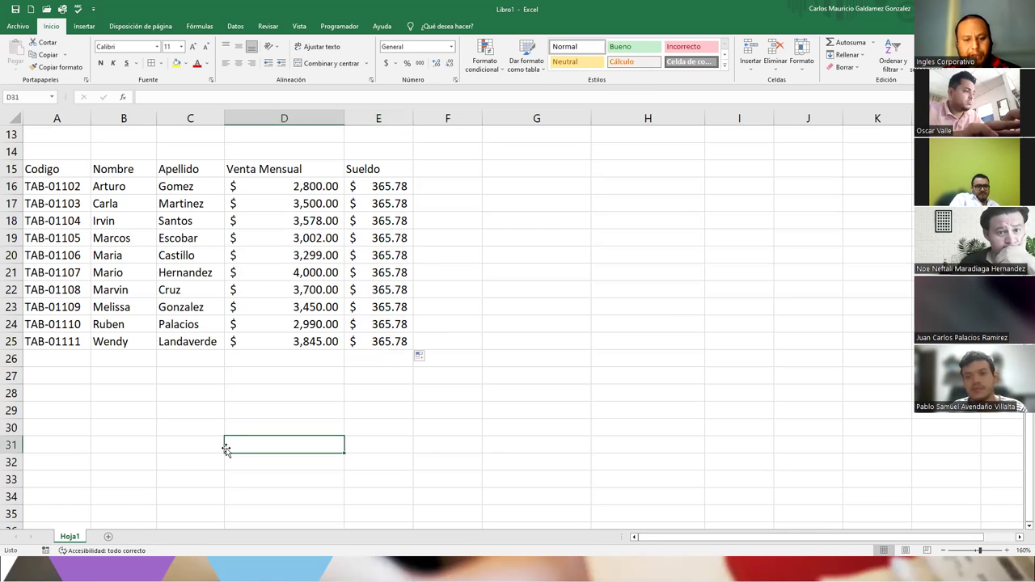
- Start the lookup panel in H16 with labels CODIGO, Apellido and Venta Mes
text(A)
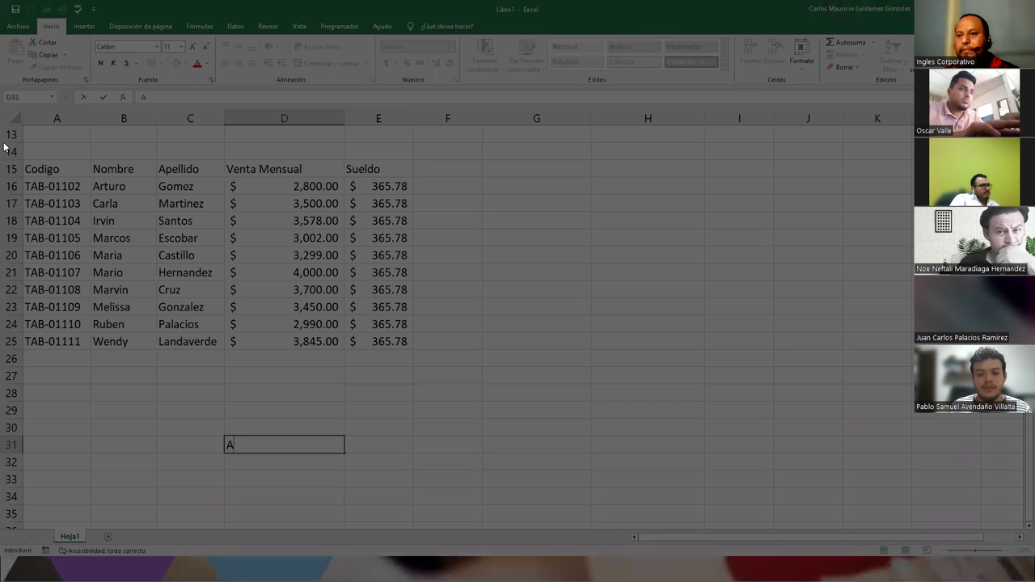
drag(4, 145, 481, 390)
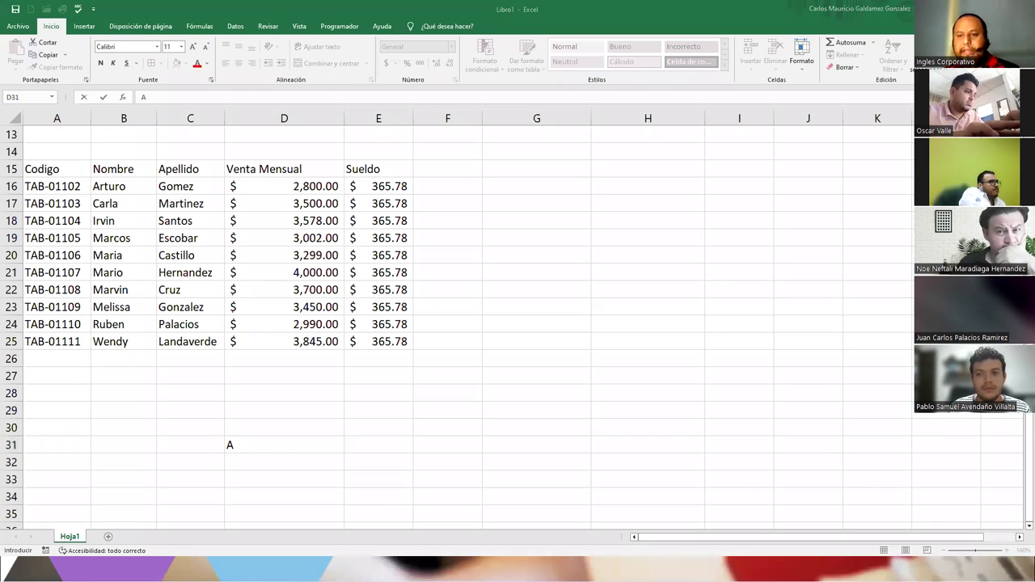
click(617, 188)
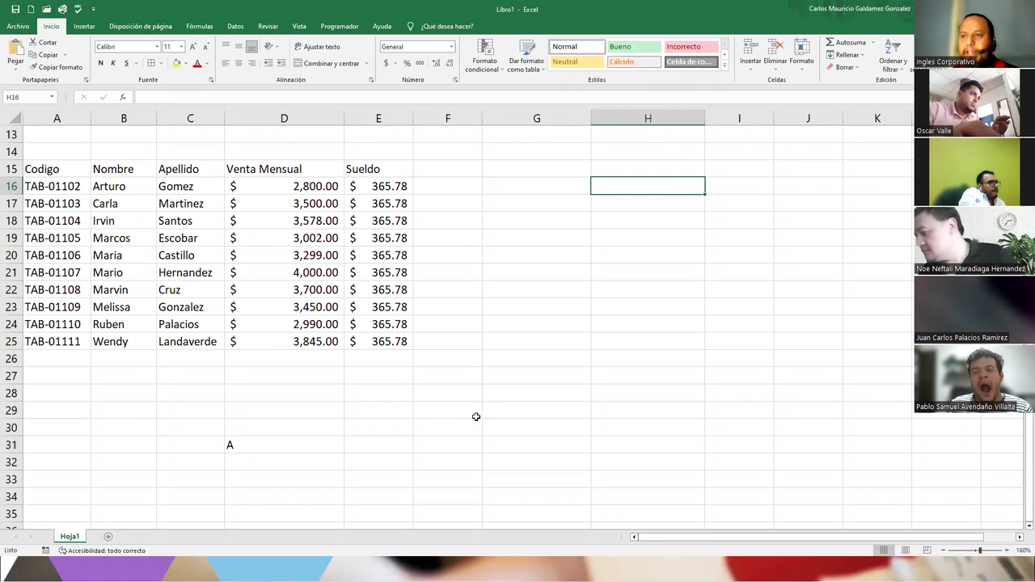
text(CO)
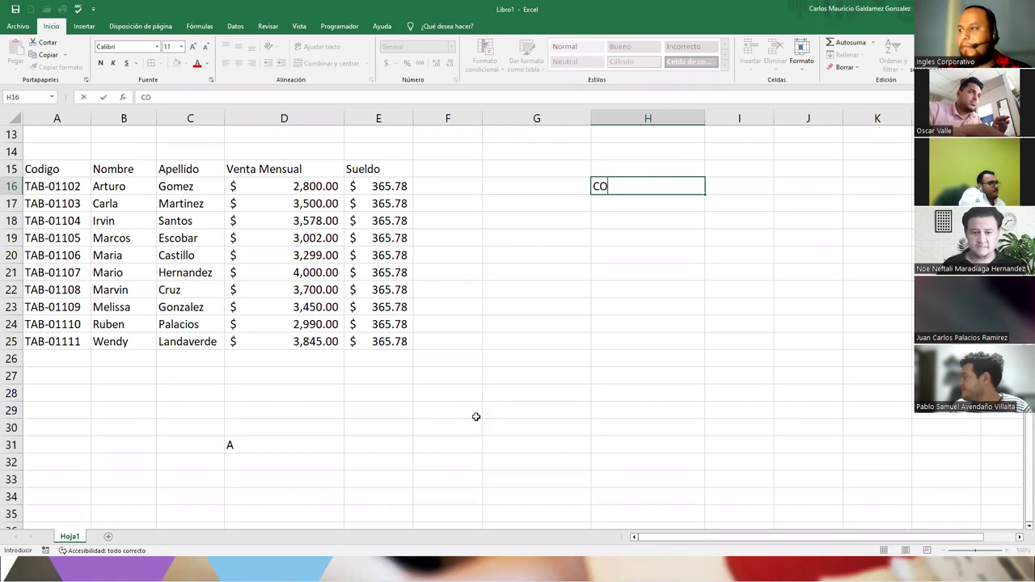
text(DIGO)
key(Return)
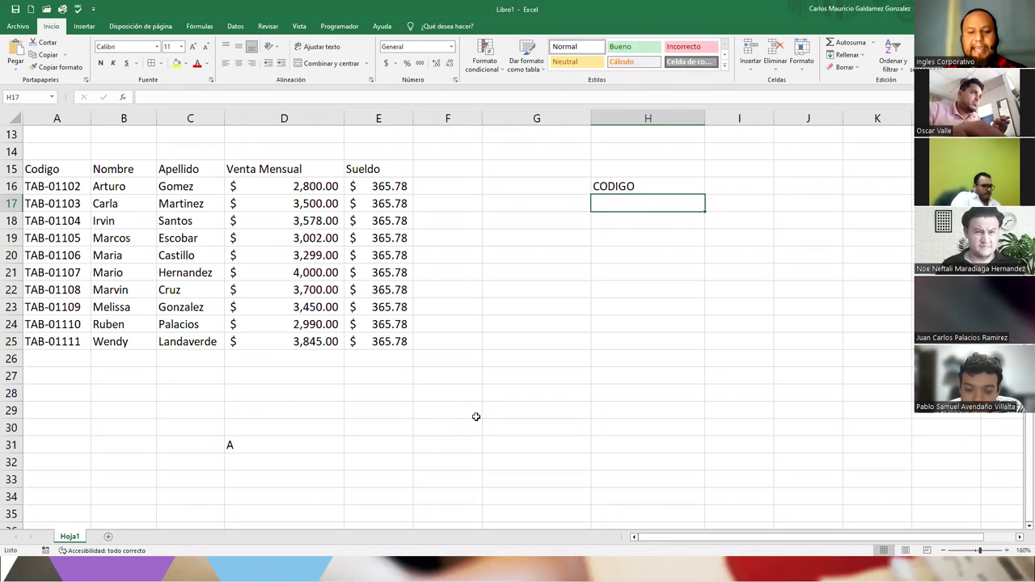
text(Apellido)
key(Return)
text(Valo)
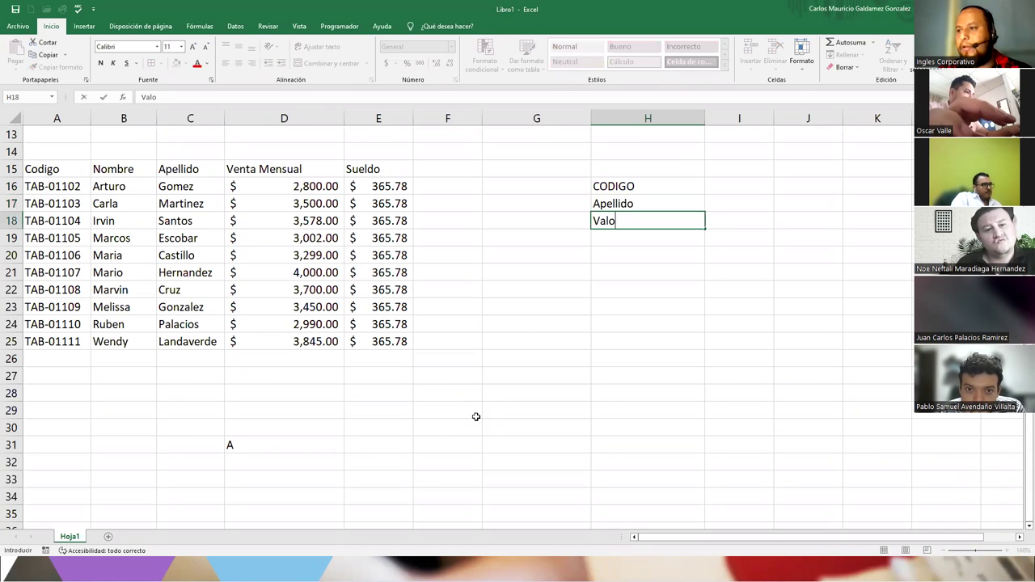
key(BackSpace)
key(BackSpace)
key(BackSpace)
key(BackSpace)
text(Ve)
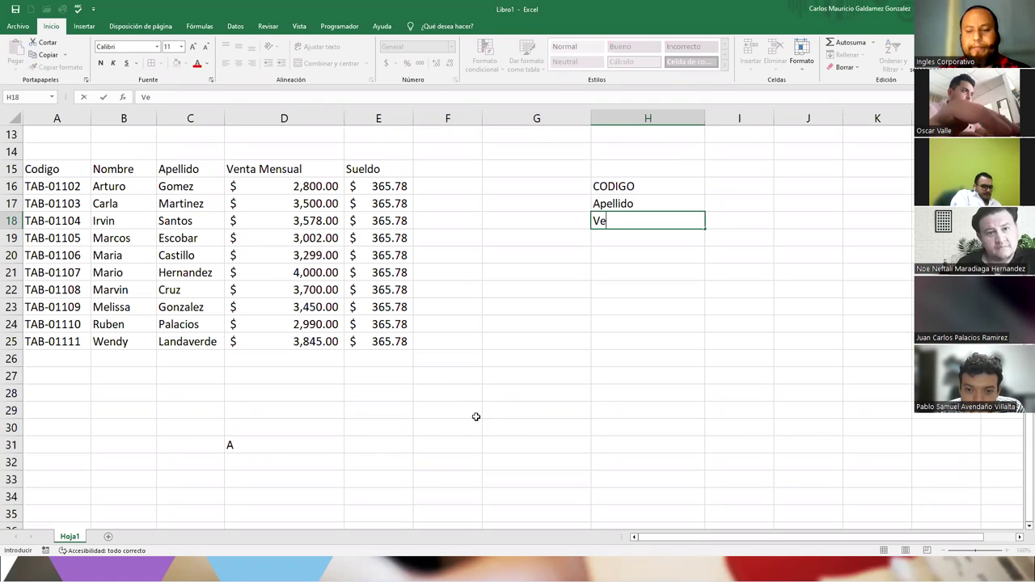
text(nta Mes)
key(Return)
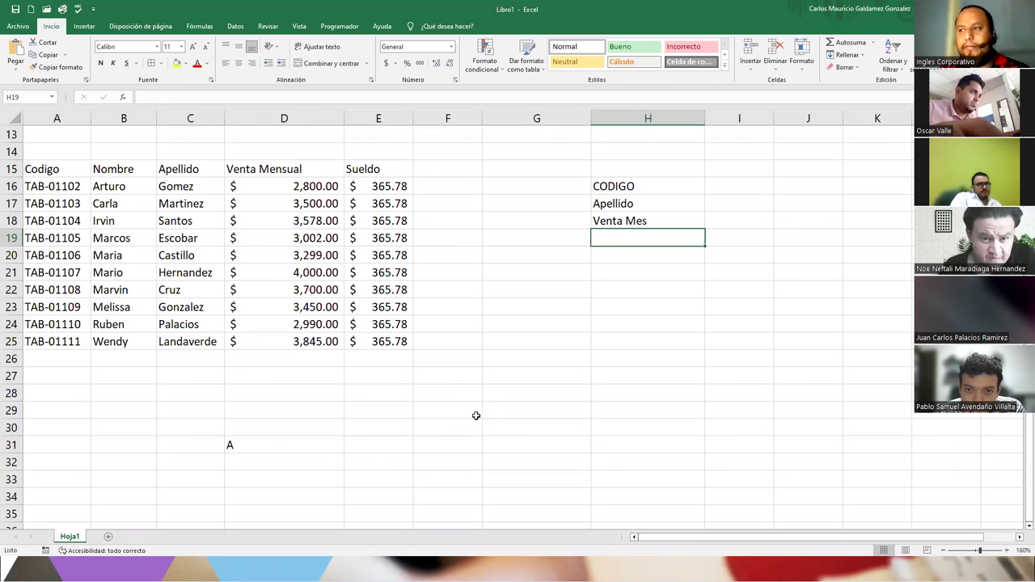
- Add the labels Comisión, Sueldo and Sueldo Total in H19:H21
text(Comisión)
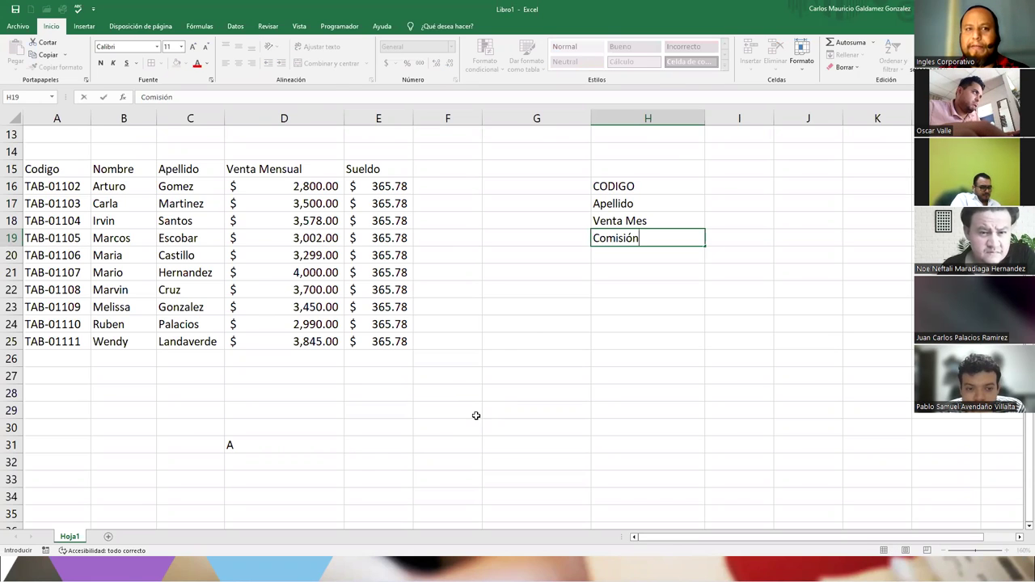
key(Return)
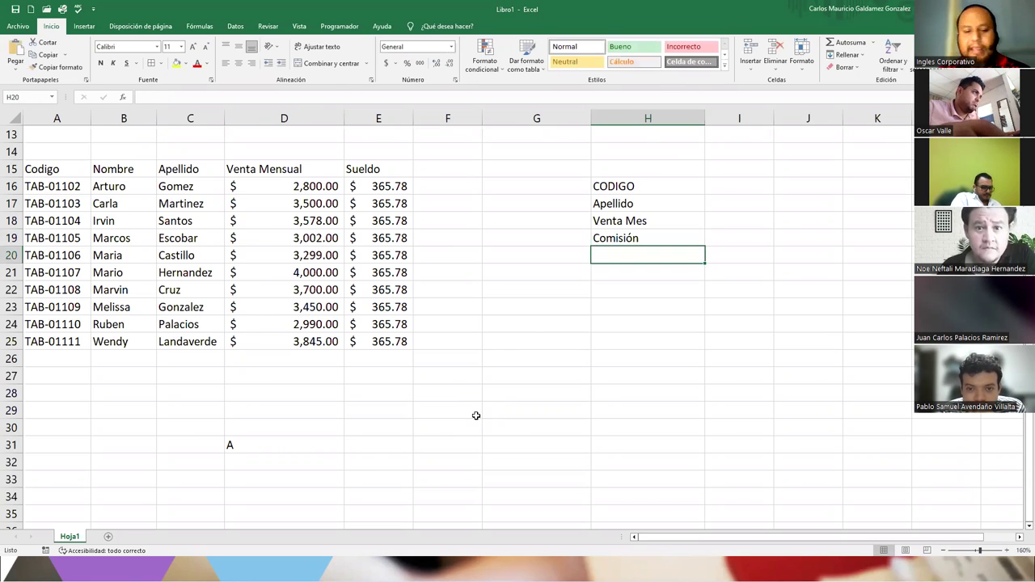
text(Sueldo)
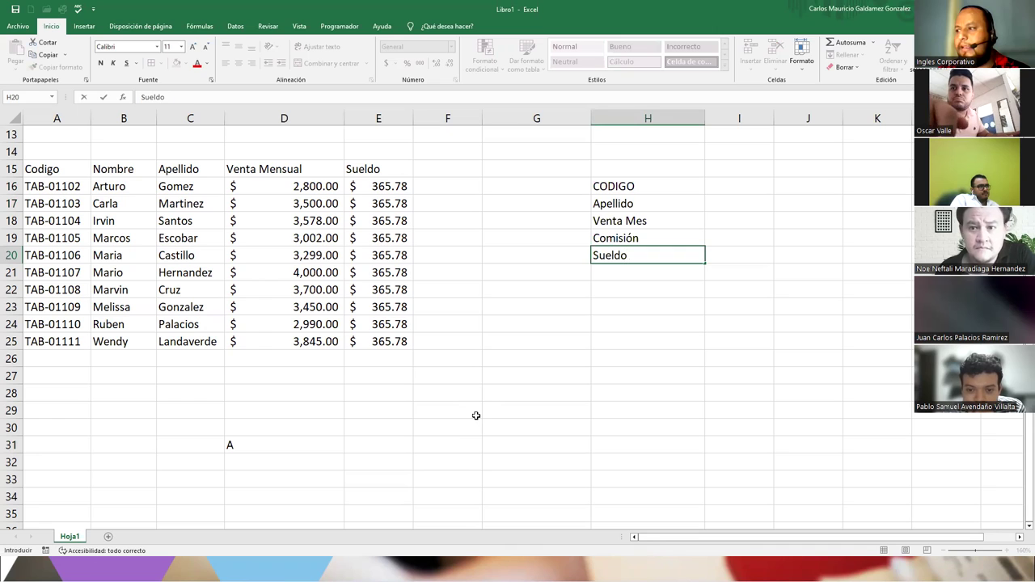
key(Return)
text(Sueldo)
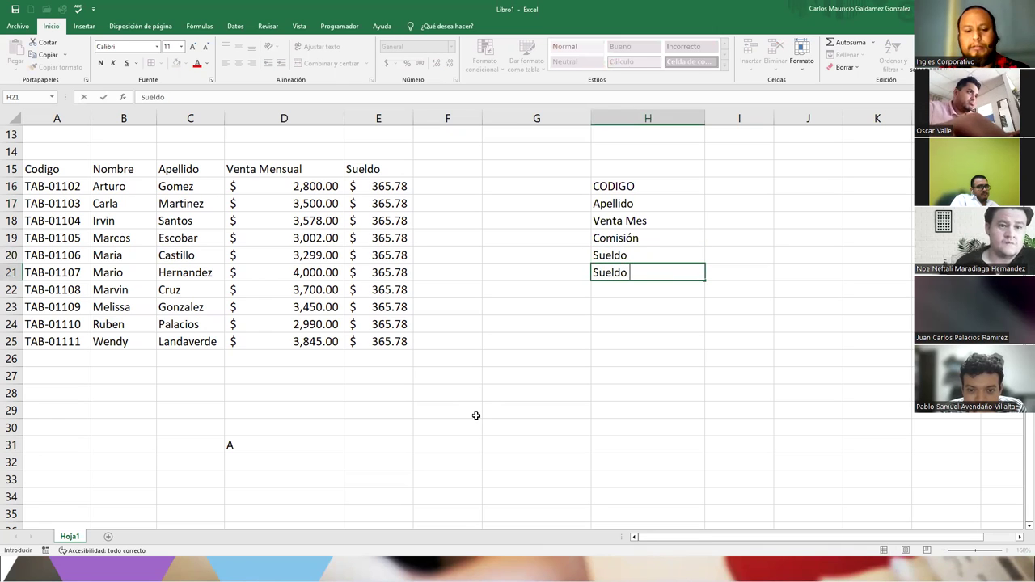
text( Total)
key(Return)
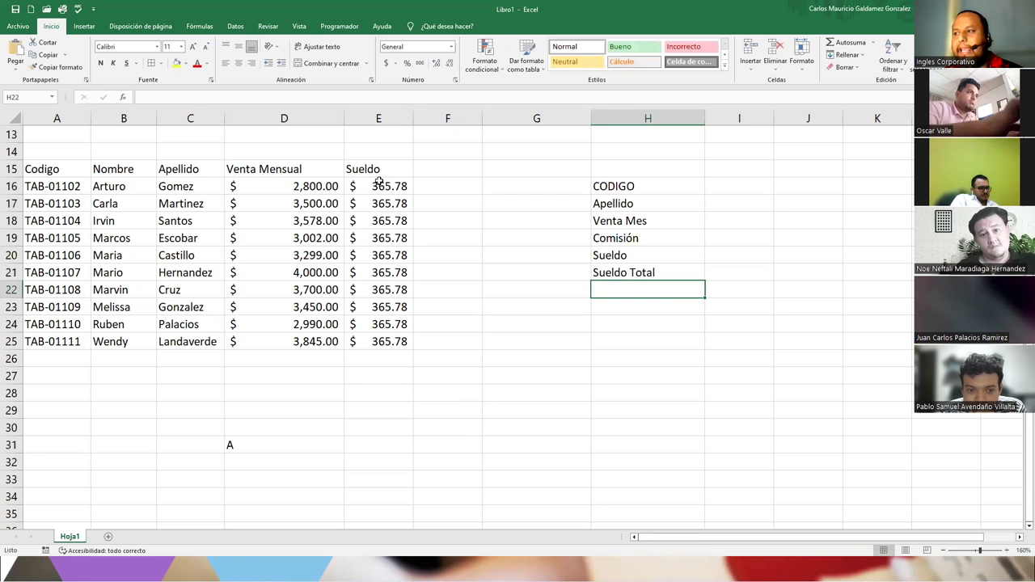
drag(378, 182, 385, 335)
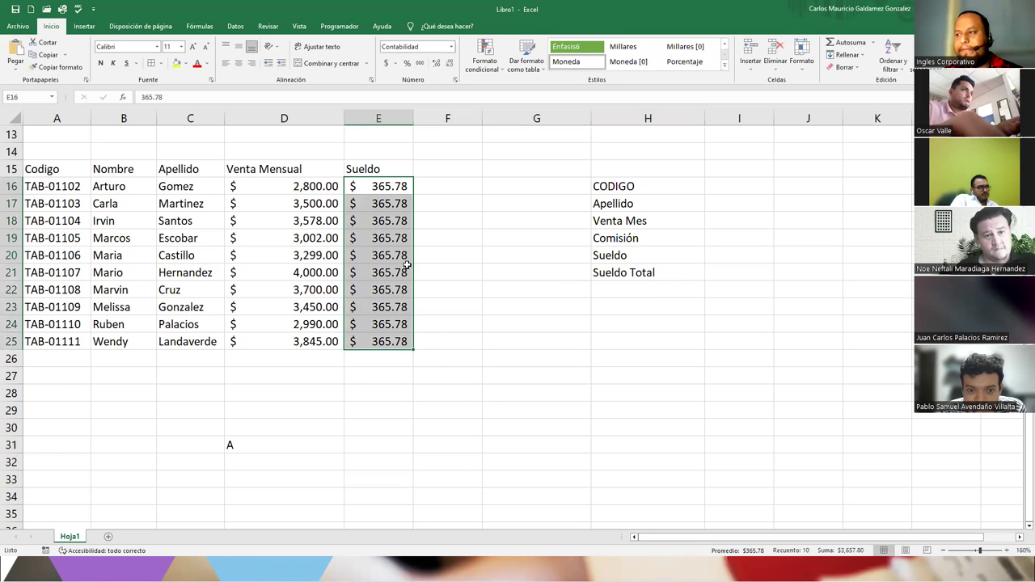
click(302, 219)
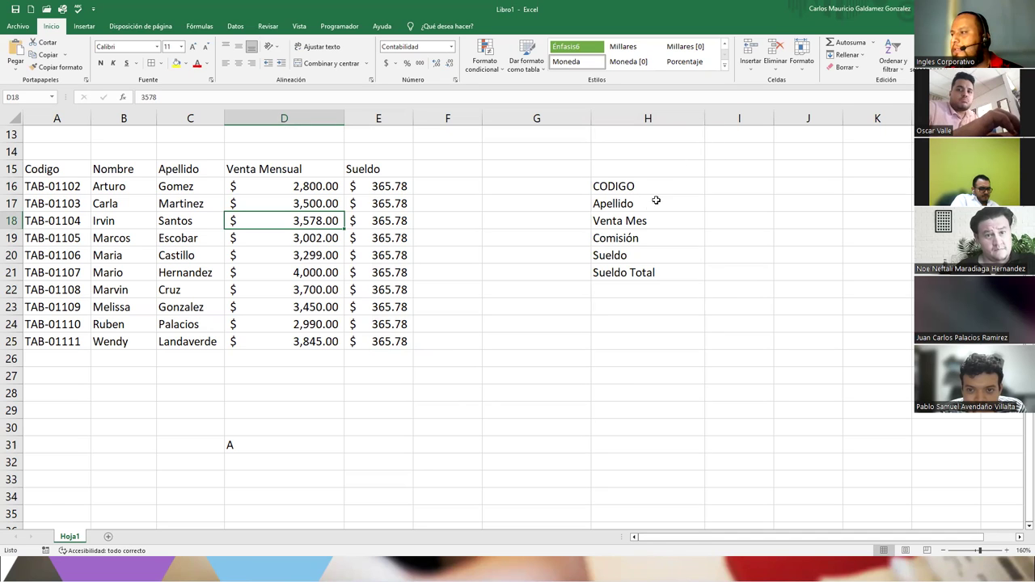
- Apply All Borders to the label block H16:I21
drag(606, 187, 737, 273)
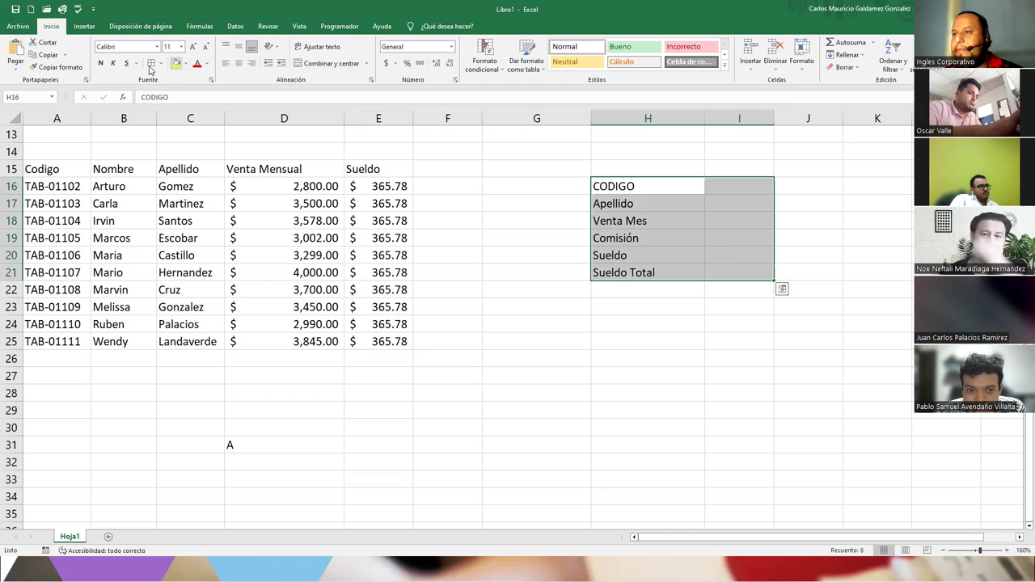
click(675, 182)
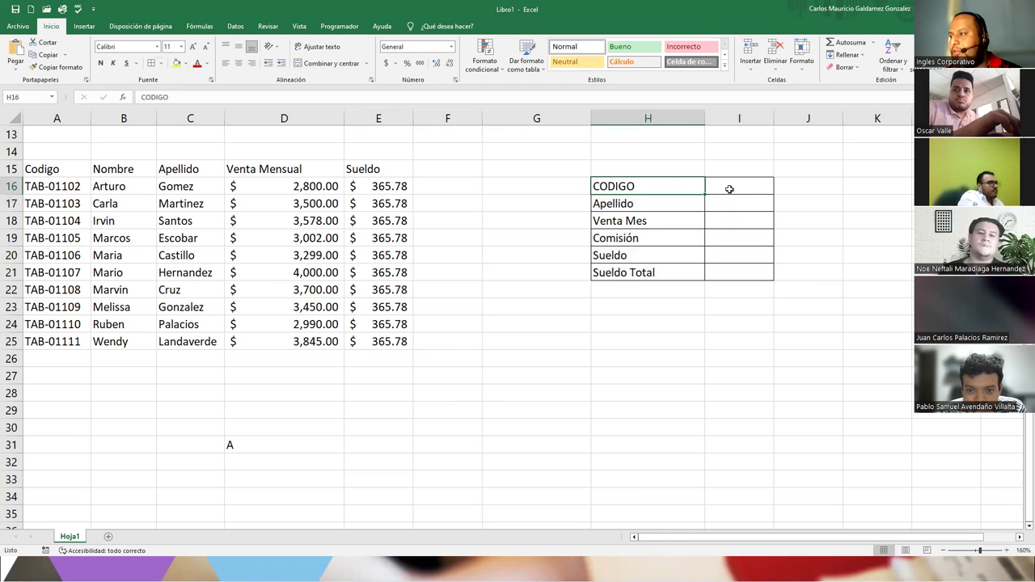
click(730, 188)
text(B)
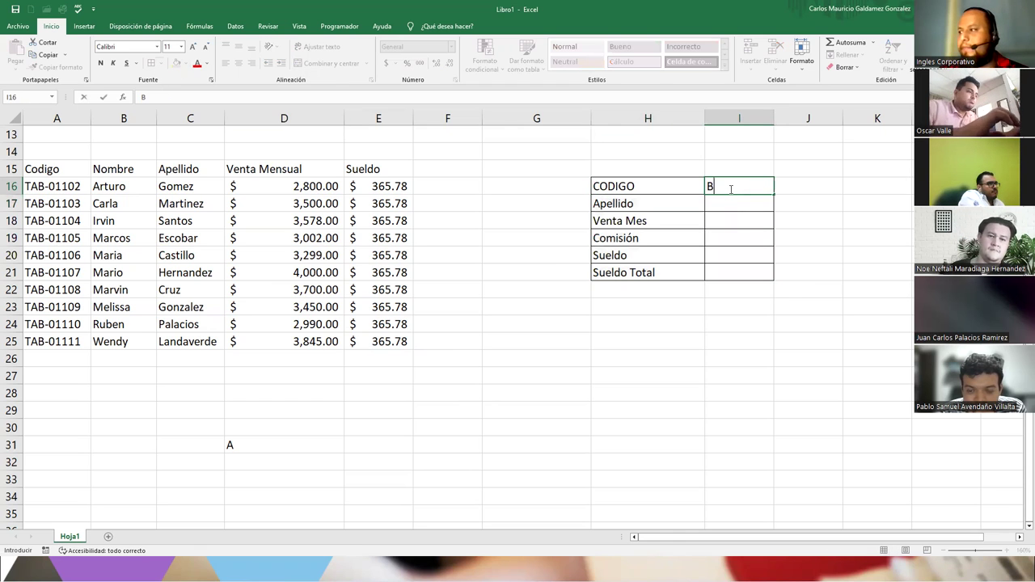
key(BackSpace)
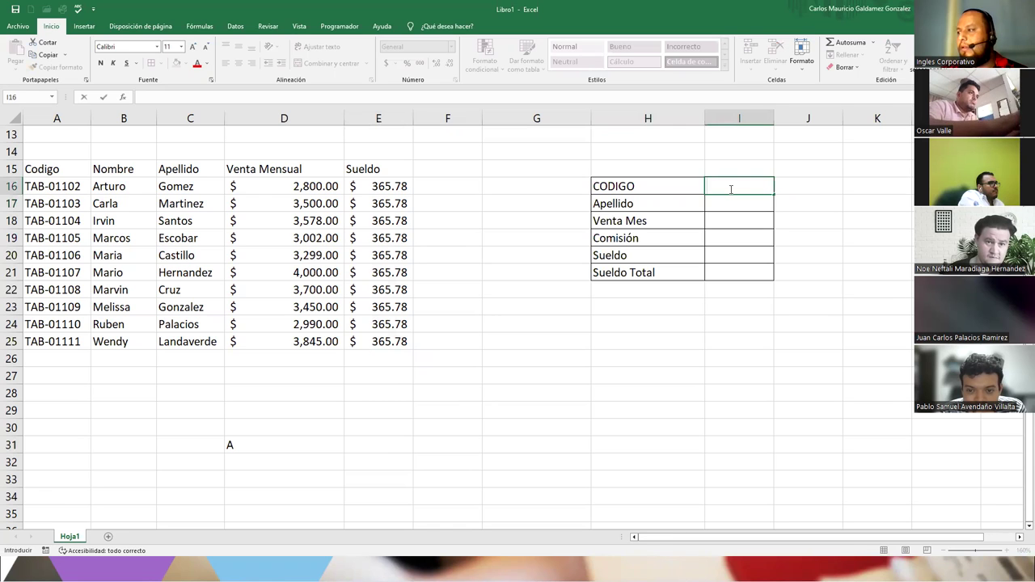
key(Escape)
- Merge and centre H15:I15 and title it BUSQUEDA
drag(732, 172, 394, 89)
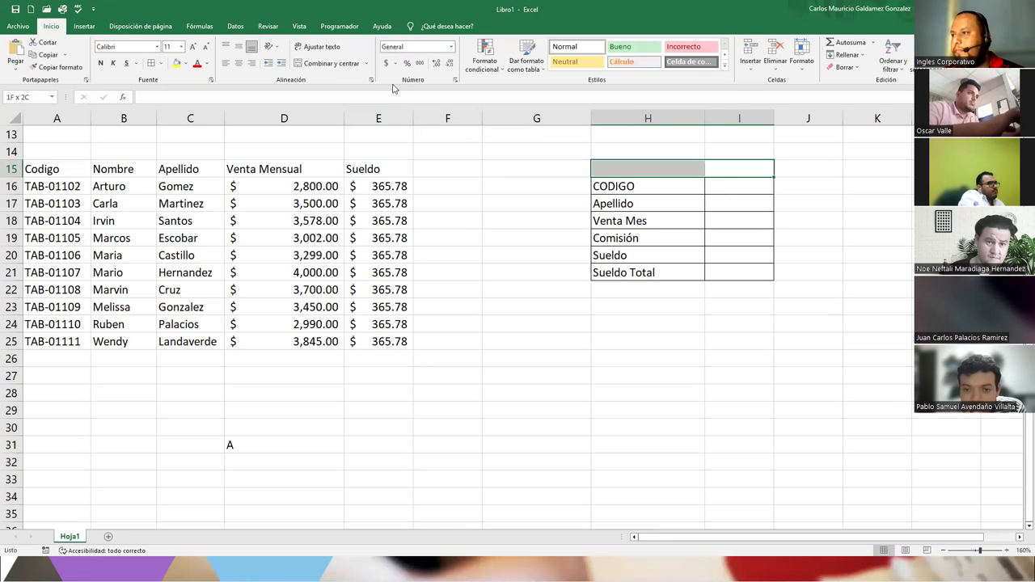
click(298, 64)
text(BUE)
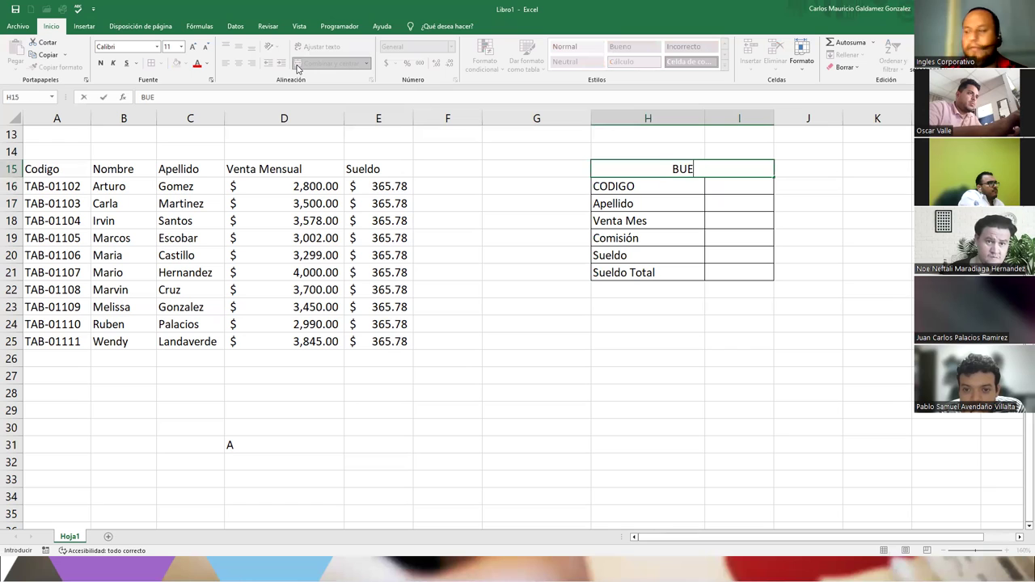
key(BackSpace)
text(SQUEDA)
key(Return)
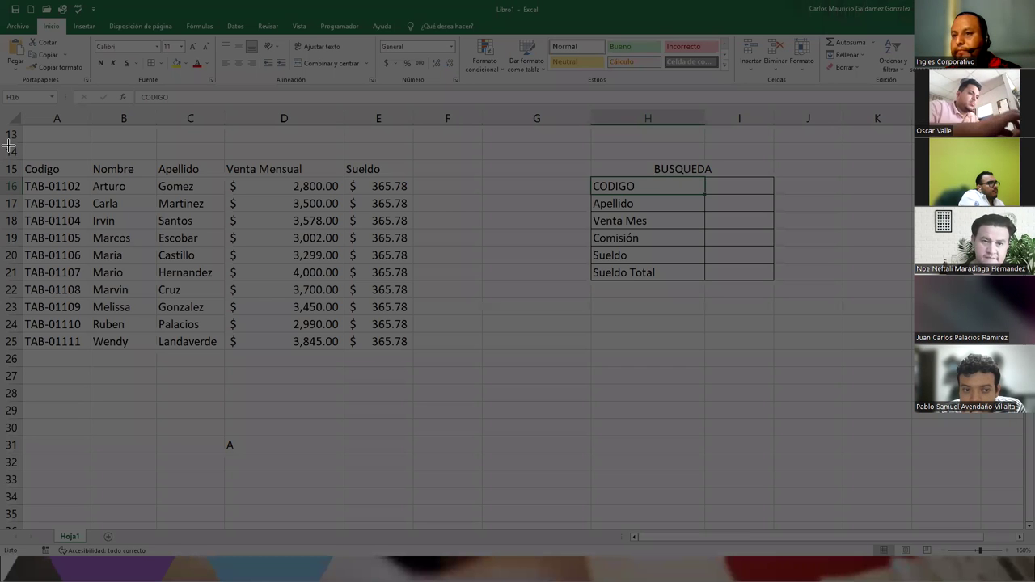
drag(3, 144, 798, 378)
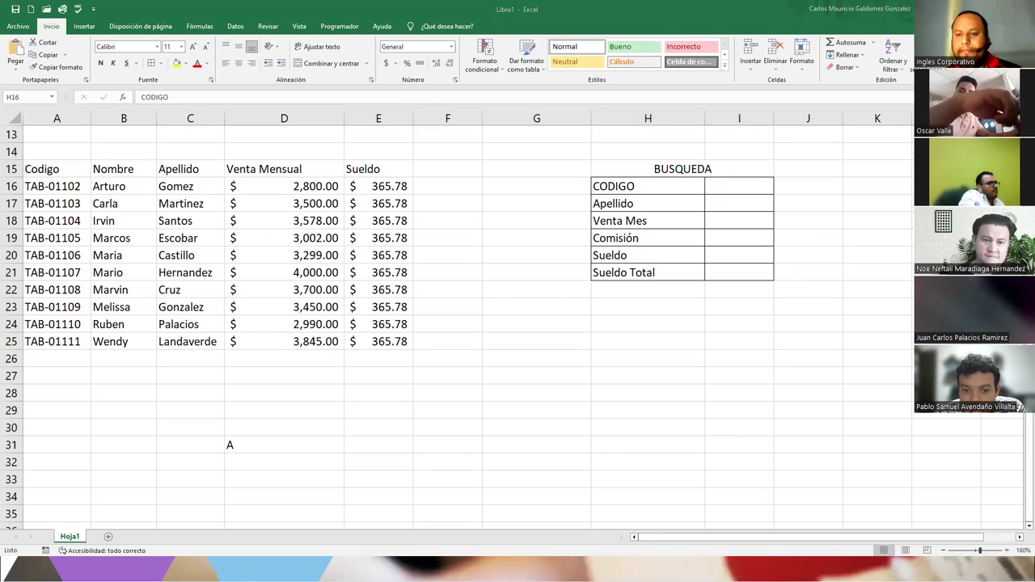
click(723, 238)
- Enter =I19+I20 in the Sueldo Total cell I21
ctrl+click(740, 273)
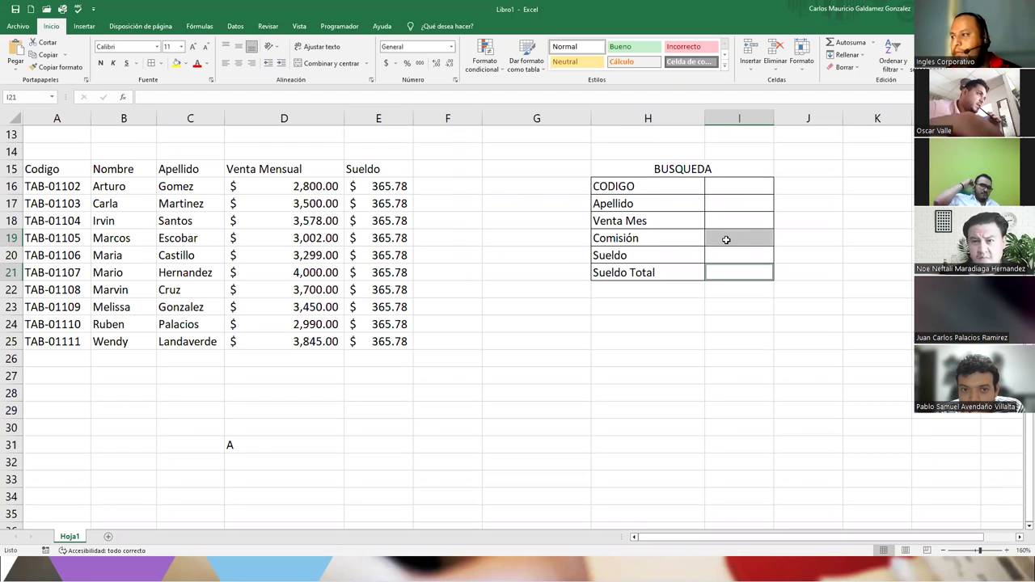
click(726, 240)
click(723, 220)
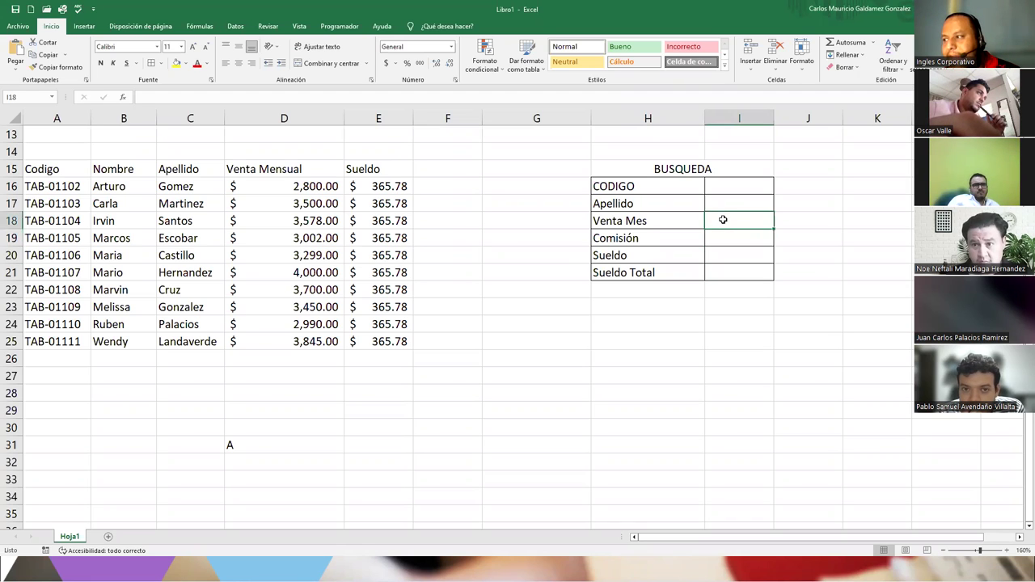
click(728, 273)
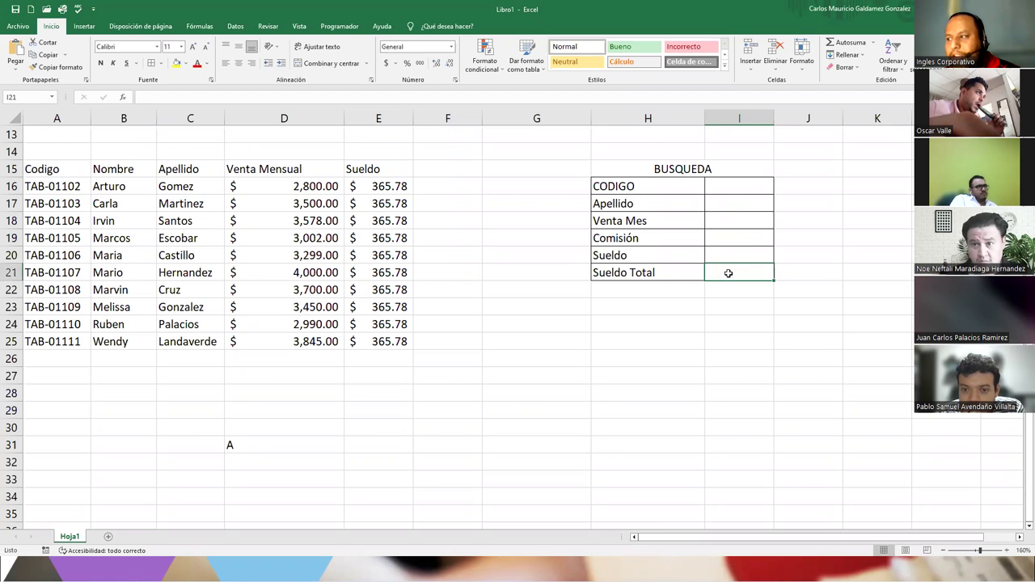
click(727, 237)
click(726, 260)
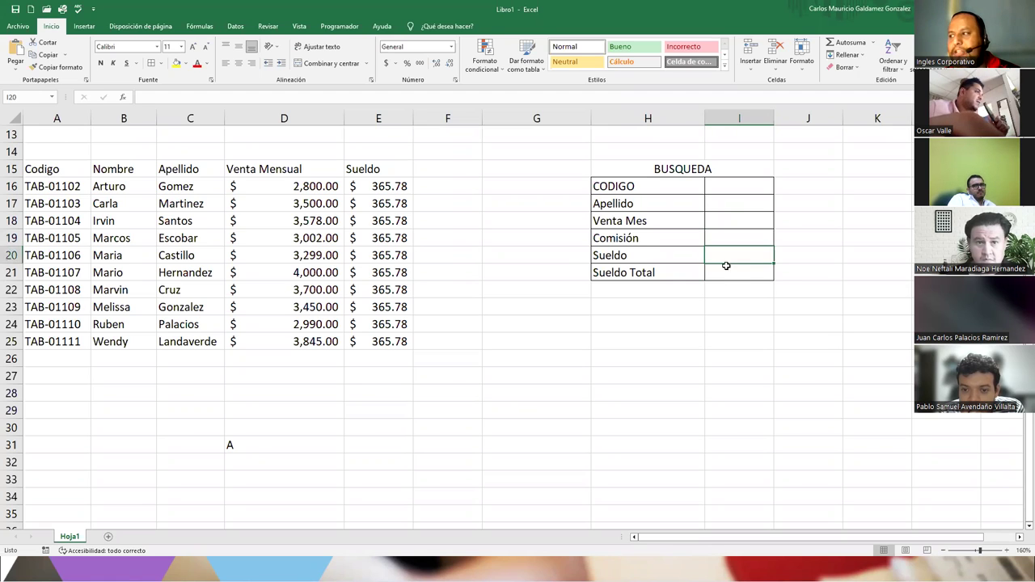
click(725, 274)
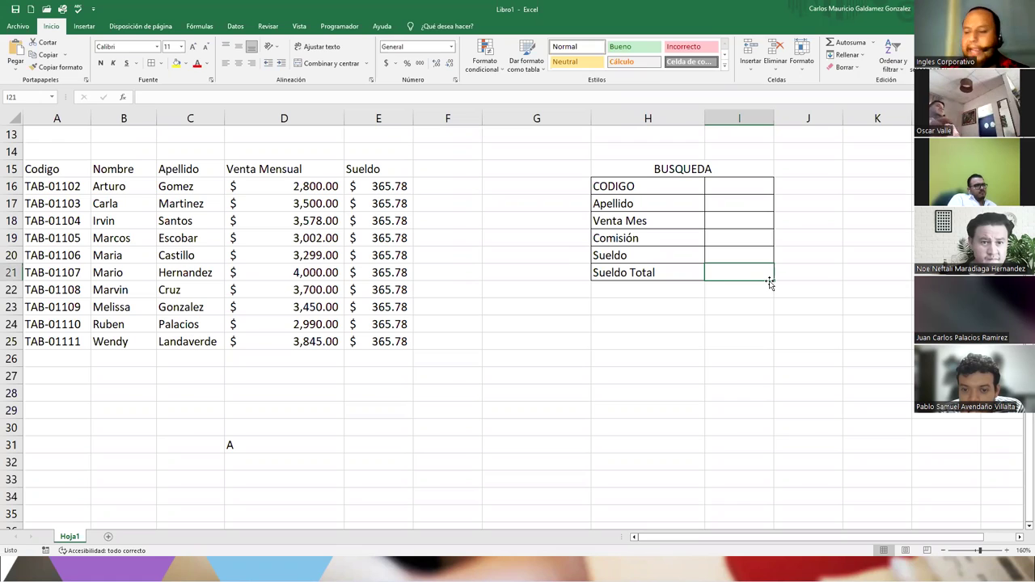
text(=)
key(Up)
key(Up)
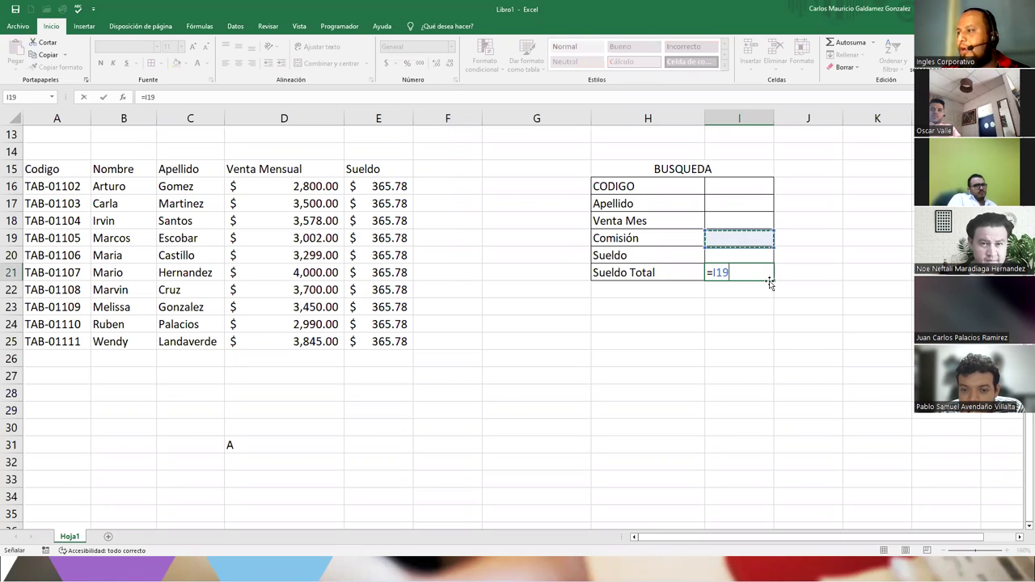
text(+)
key(Up)
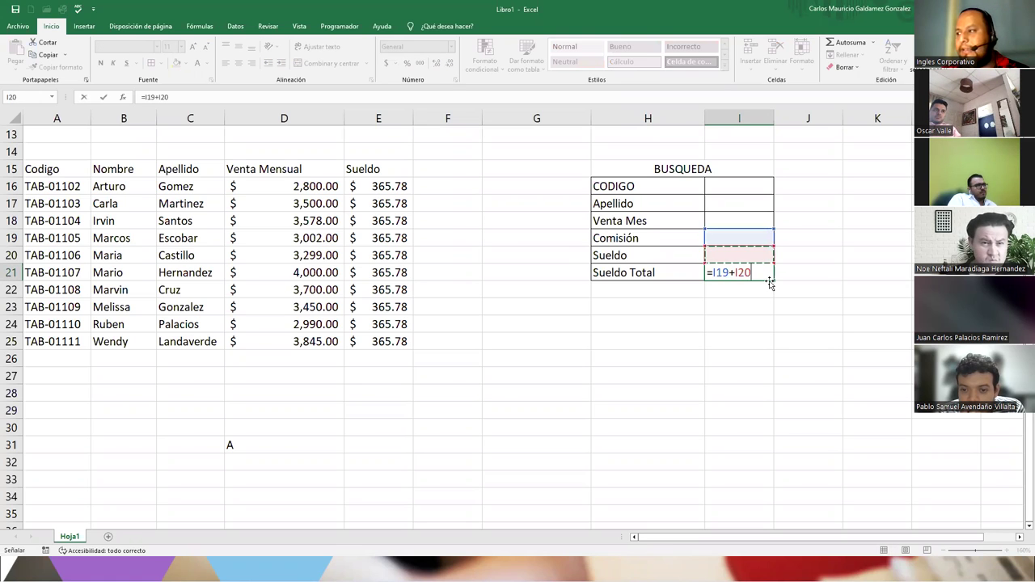
key(Return)
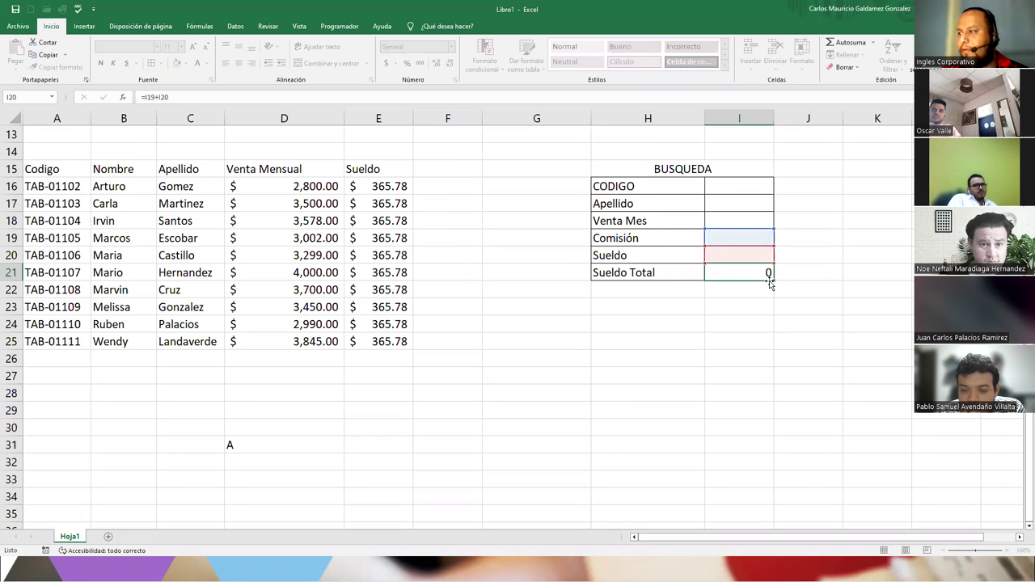
- Apply accounting currency format to the panel values I18:I21
key(Up)
key(Up)
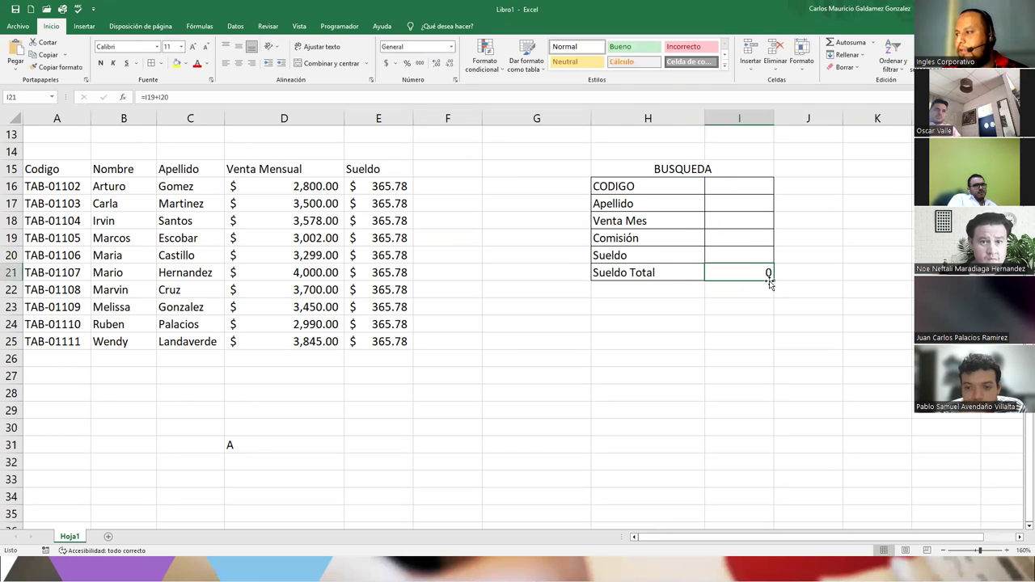
click(729, 242)
drag(731, 221, 732, 273)
click(388, 64)
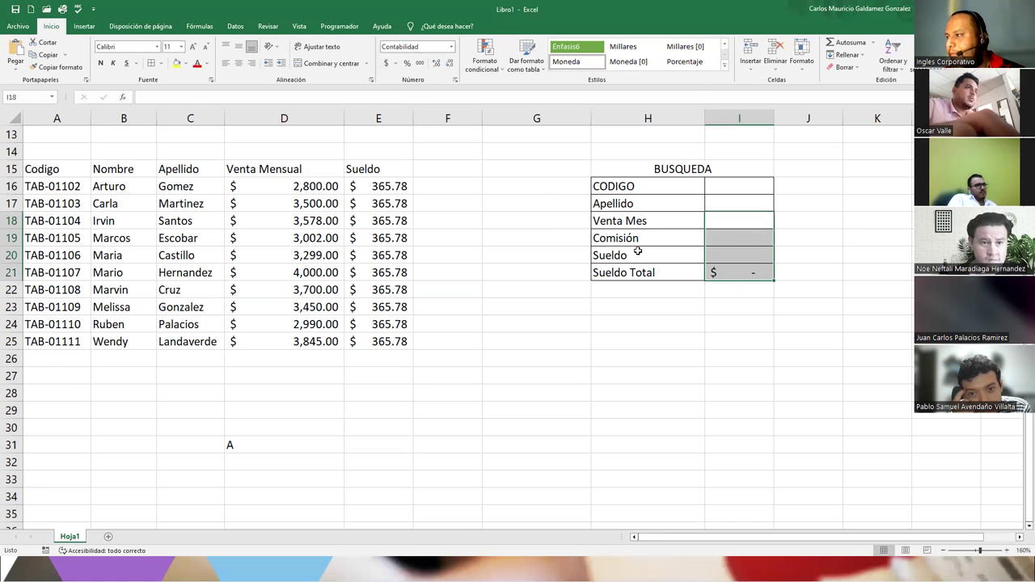
click(734, 238)
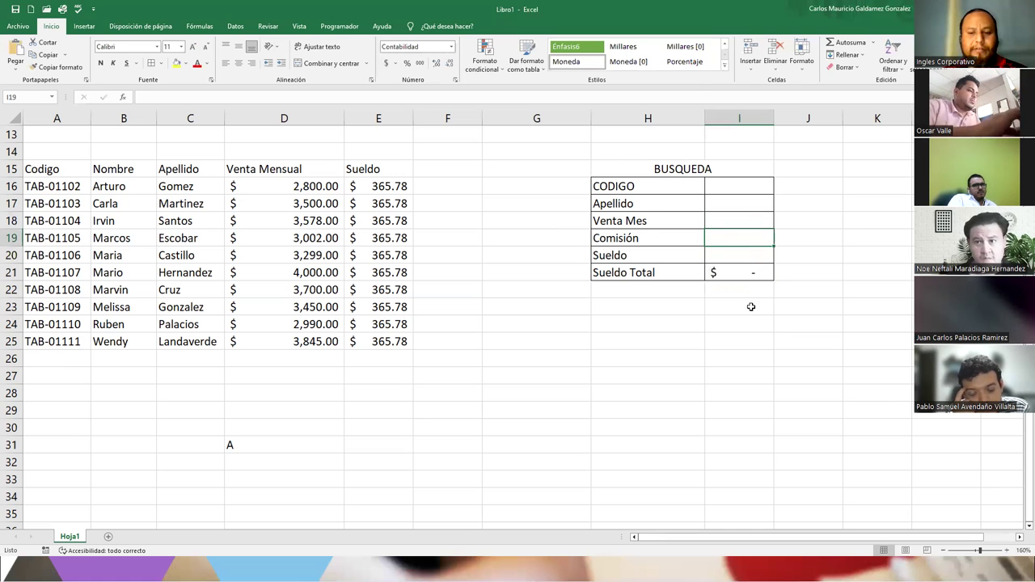
- Enter =SI(I18>=4000;I18*10%;I18*8%) in the Comisión cell I19
text(=)
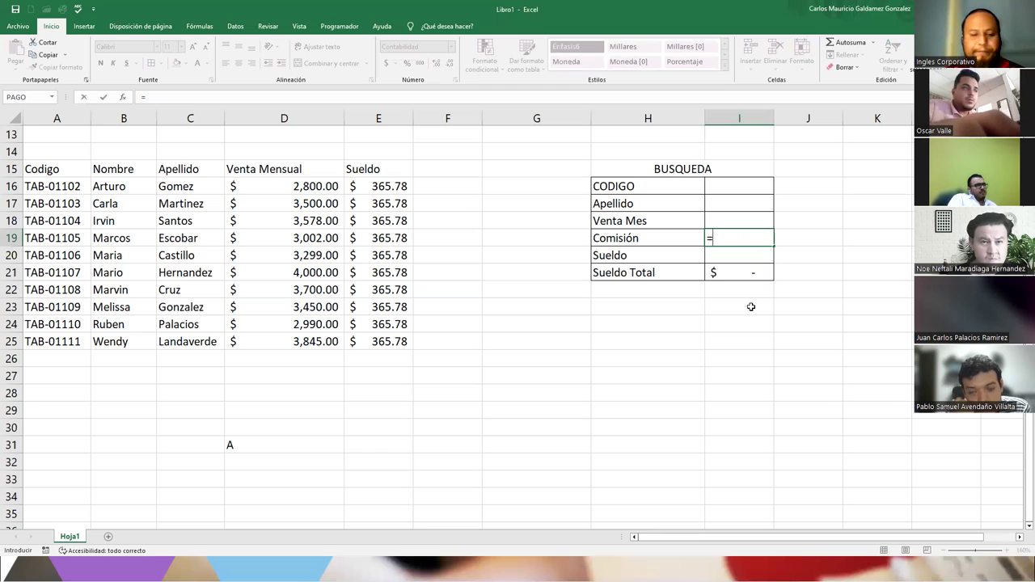
text(SI()
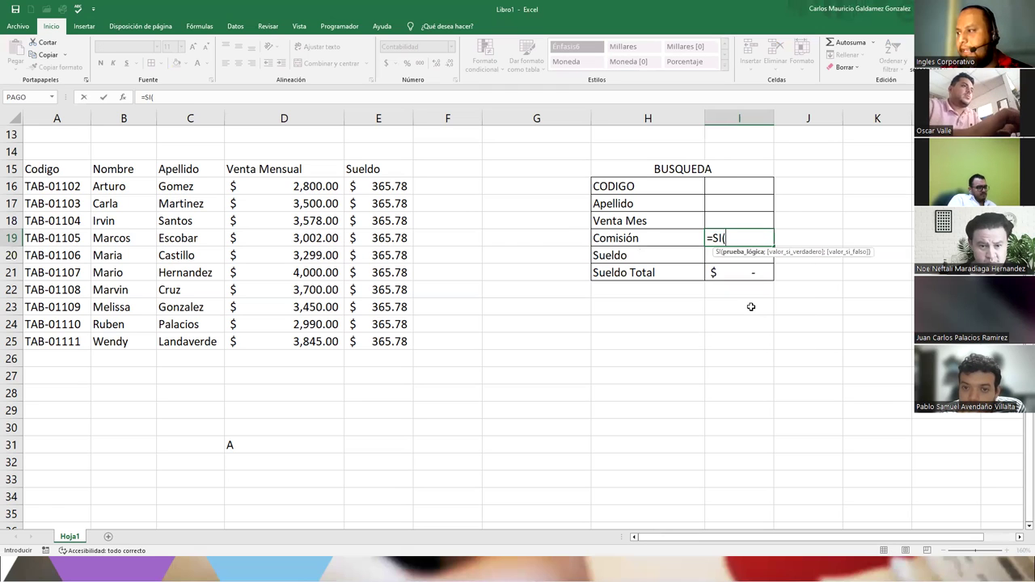
click(722, 215)
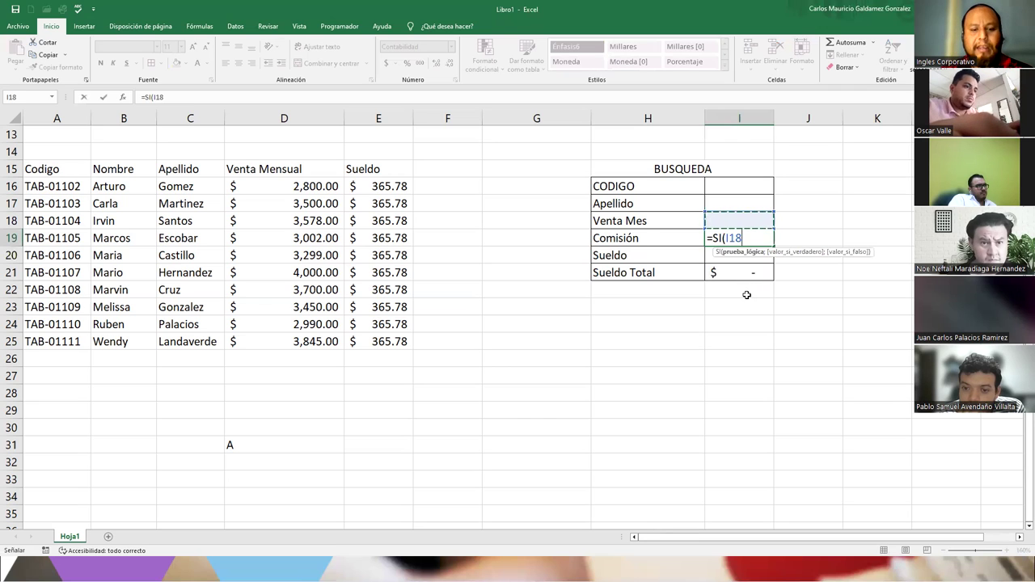
text(>)
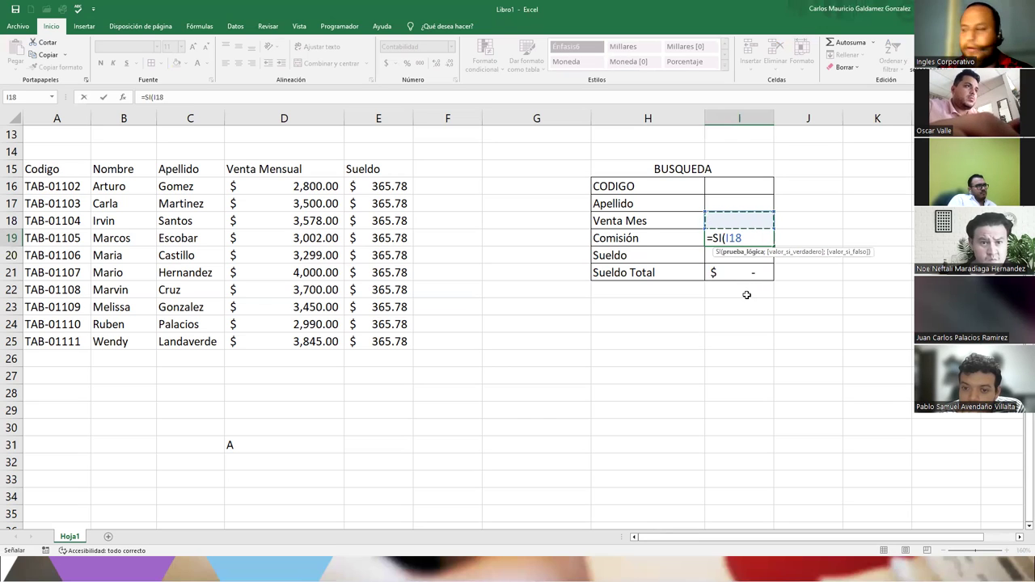
text(=)
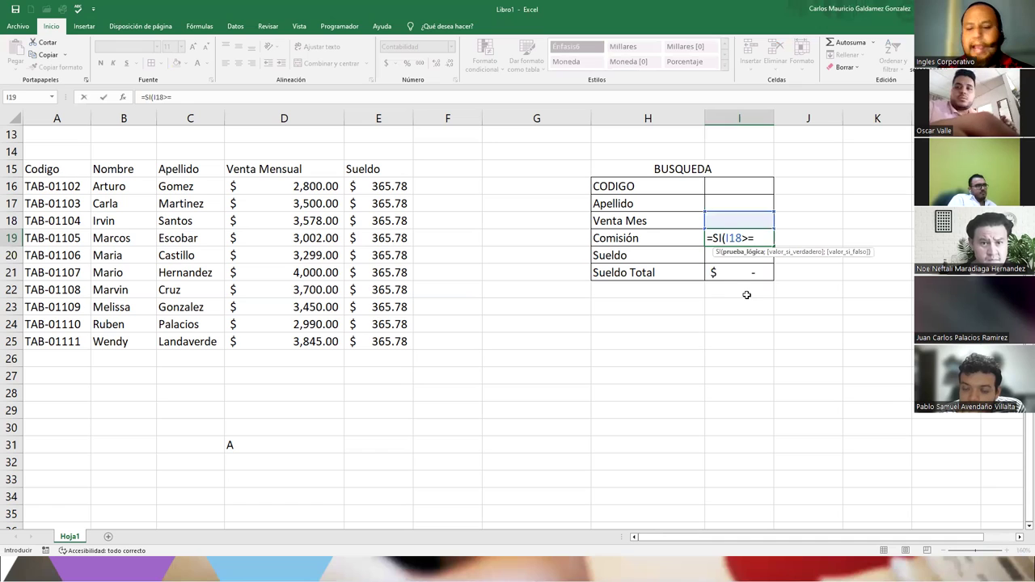
text(4000)
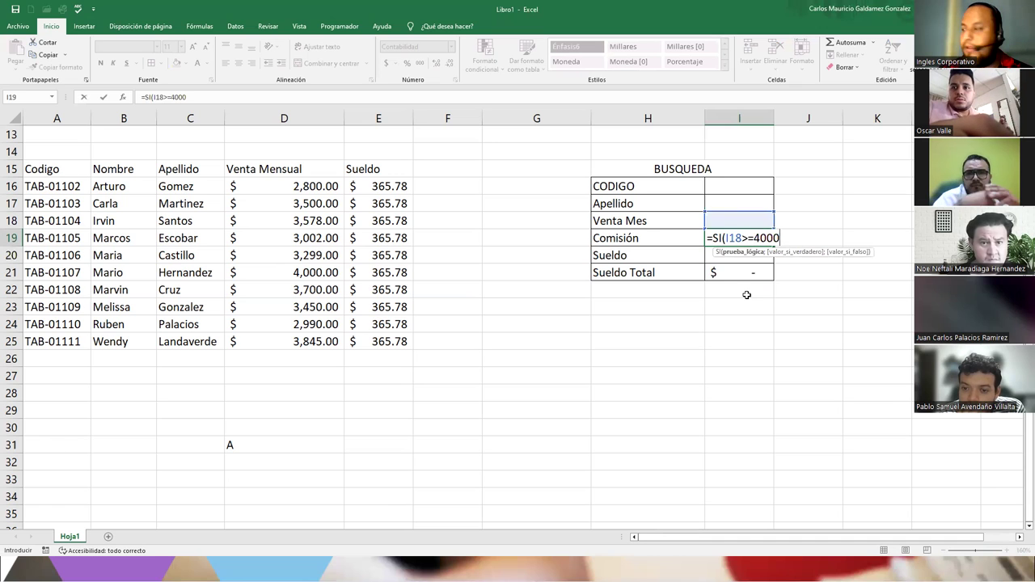
text(;)
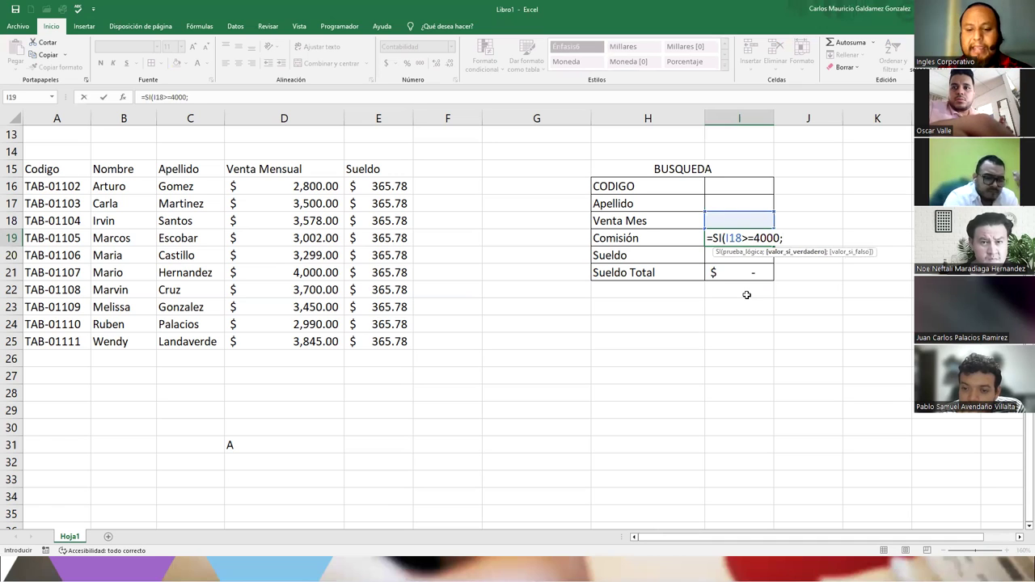
click(731, 221)
text(*)
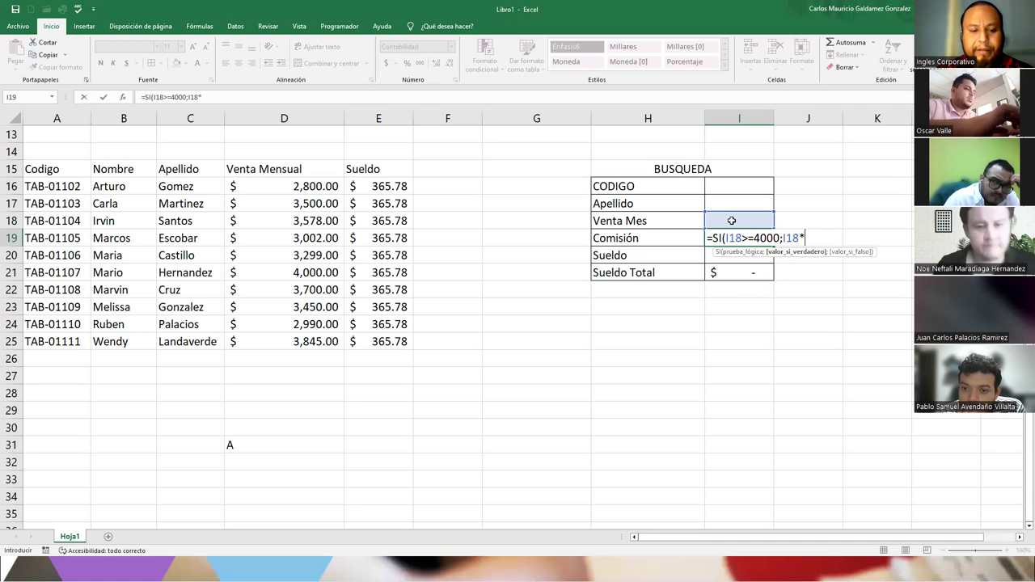
text(10%)
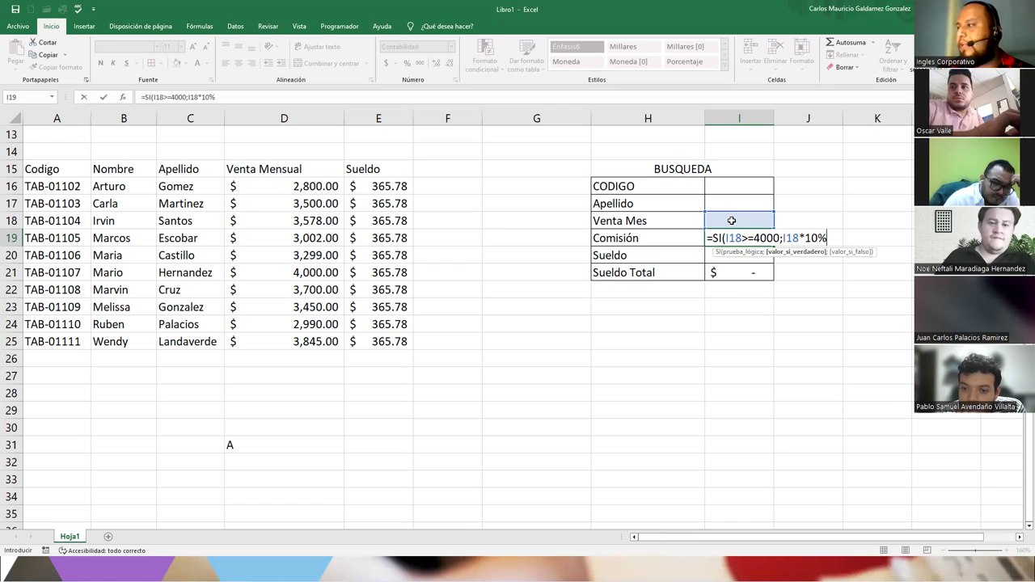
text(;)
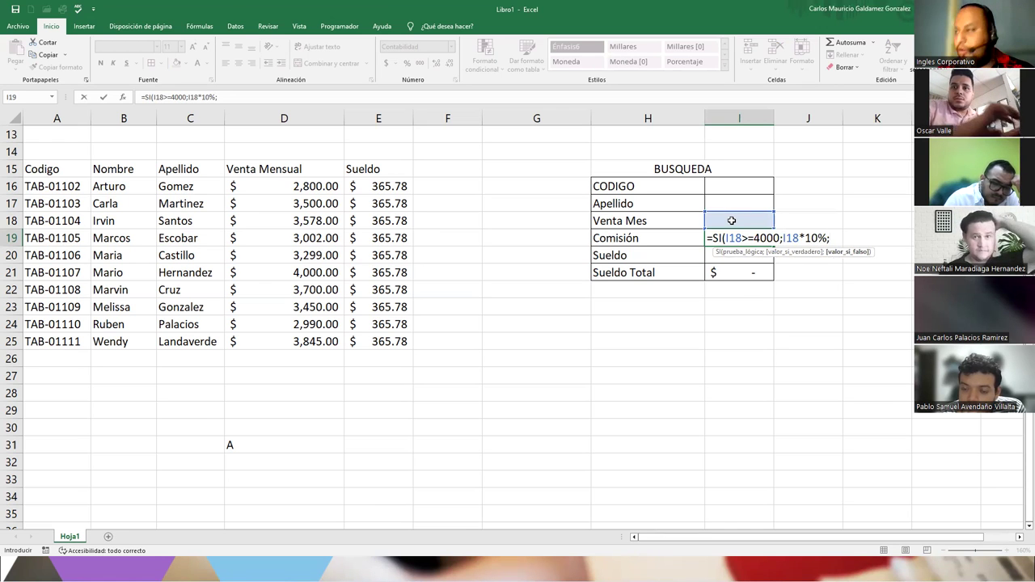
click(731, 221)
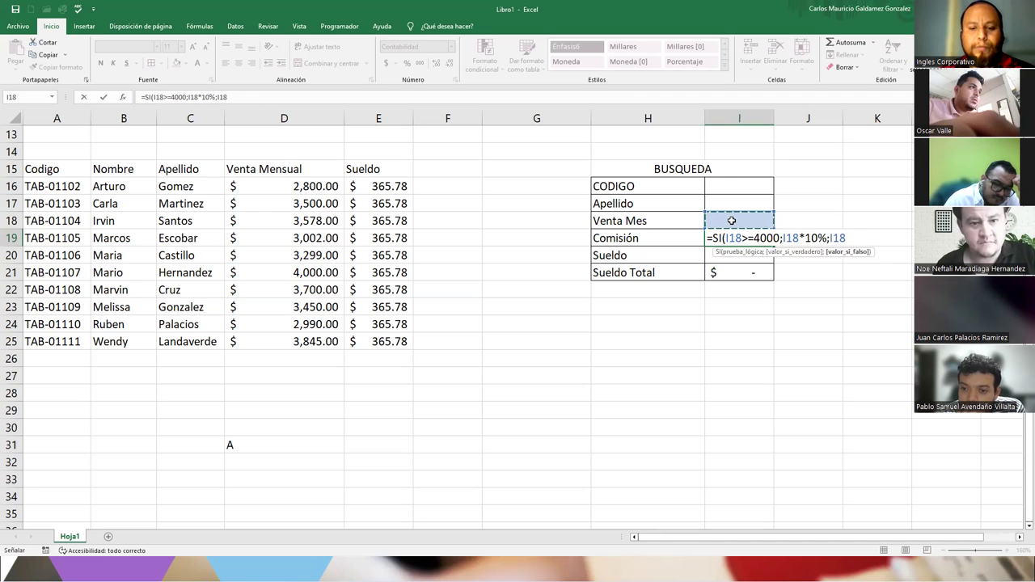
text(8%)
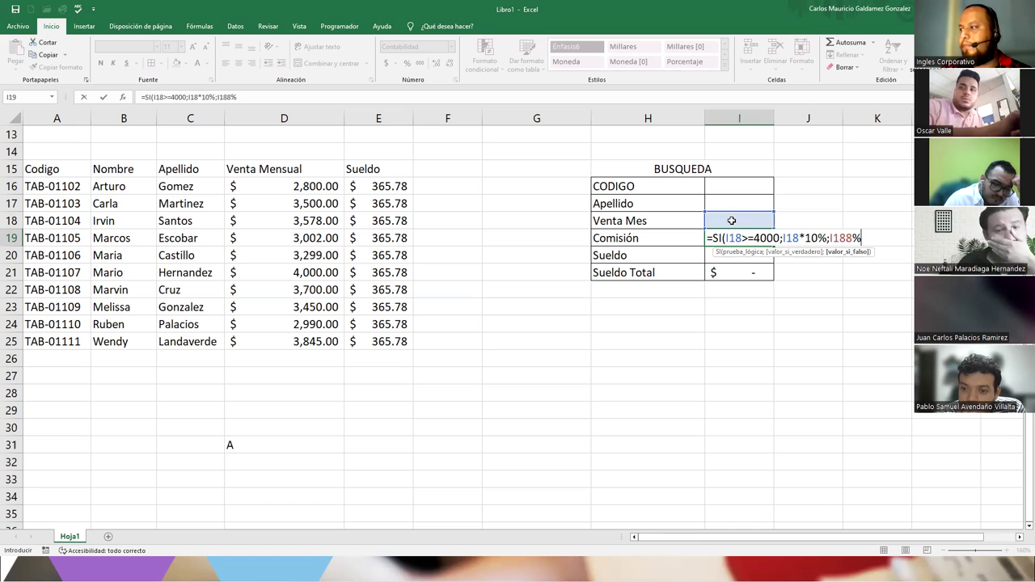
text())
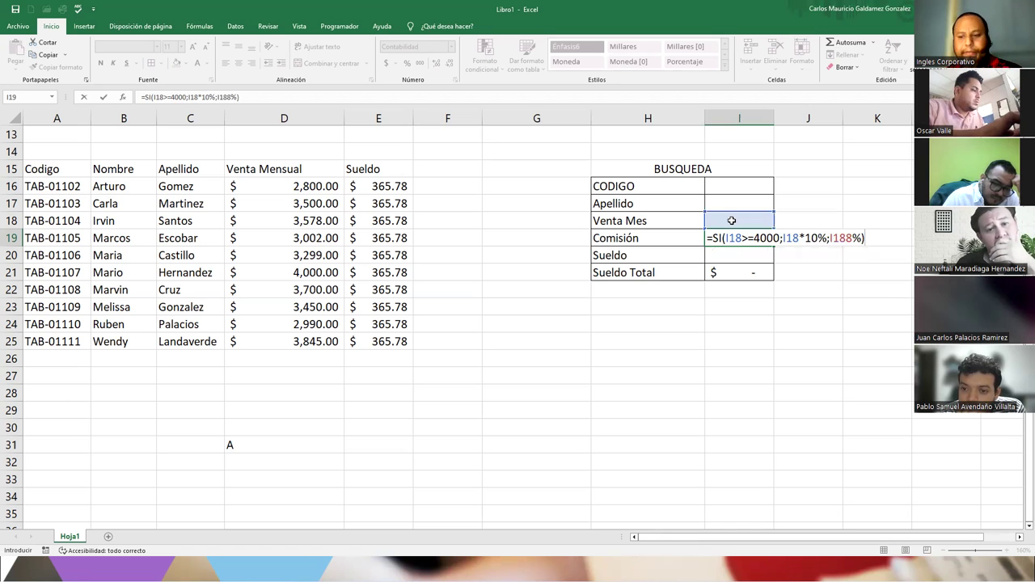
key(Return)
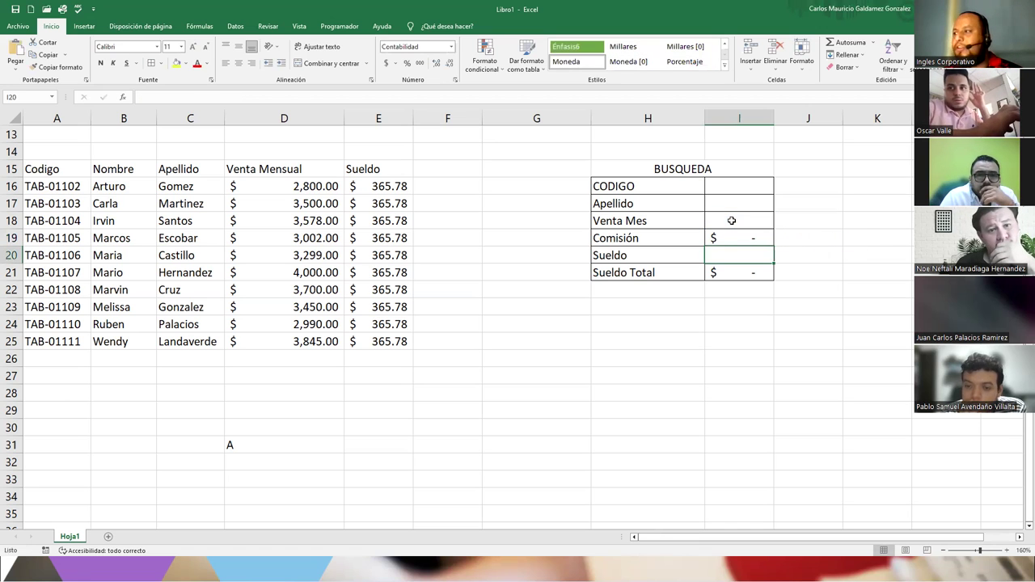
- Review the panel formulas and delete the extra 8 from the Comisión formula's reference
click(724, 237)
click(731, 273)
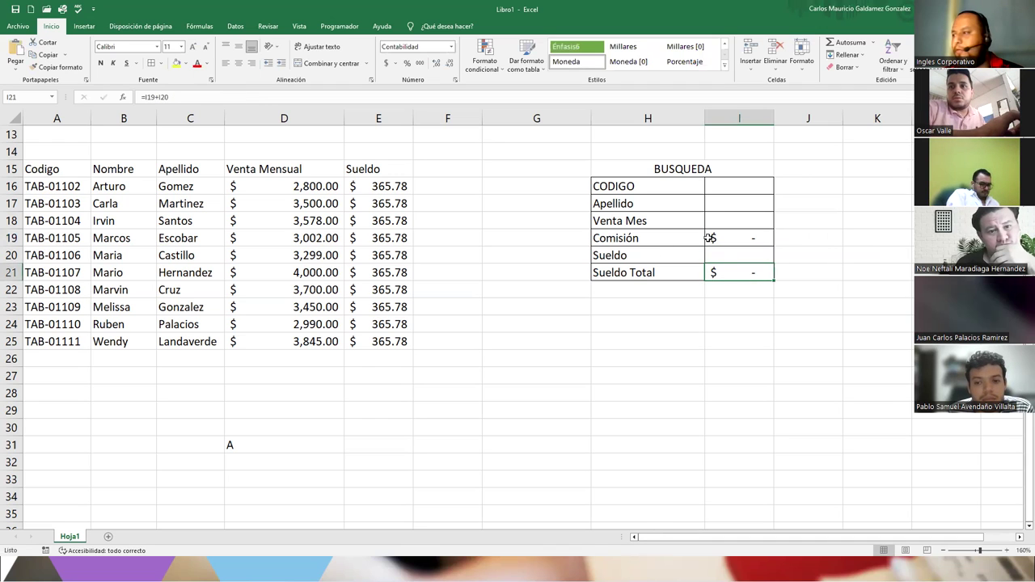
click(724, 255)
click(726, 214)
drag(726, 214, 723, 192)
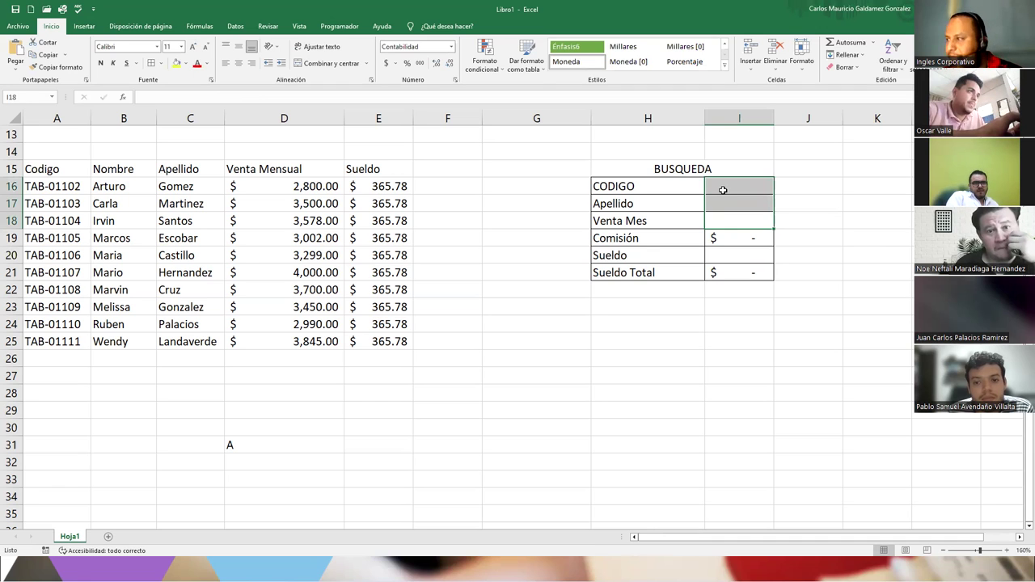
click(723, 190)
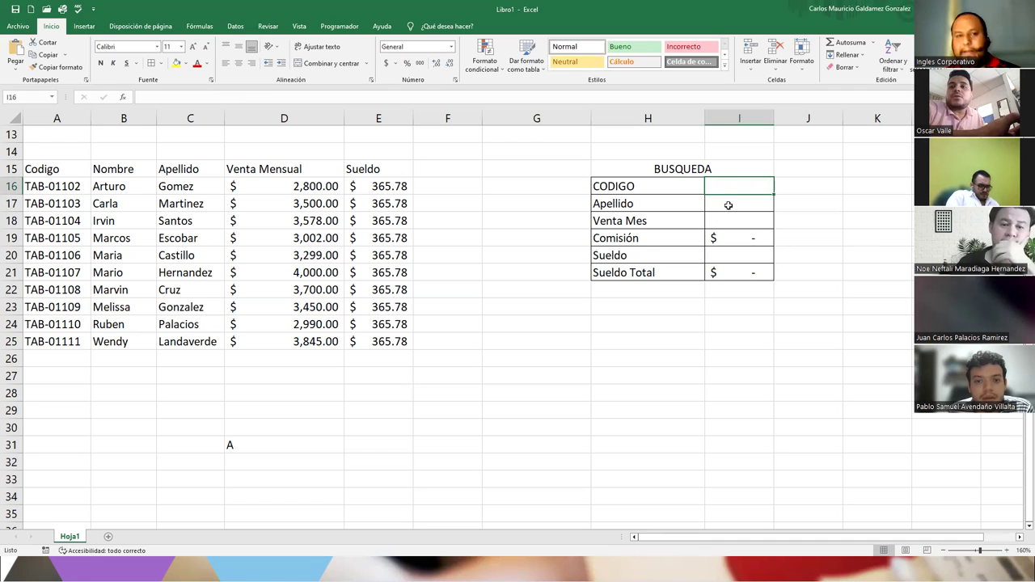
click(732, 239)
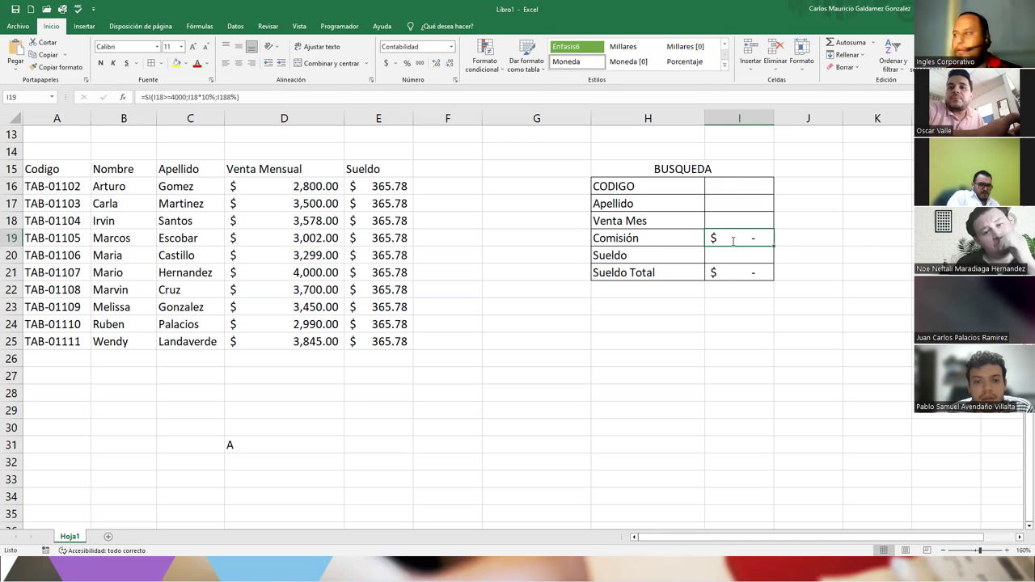
double_click(733, 239)
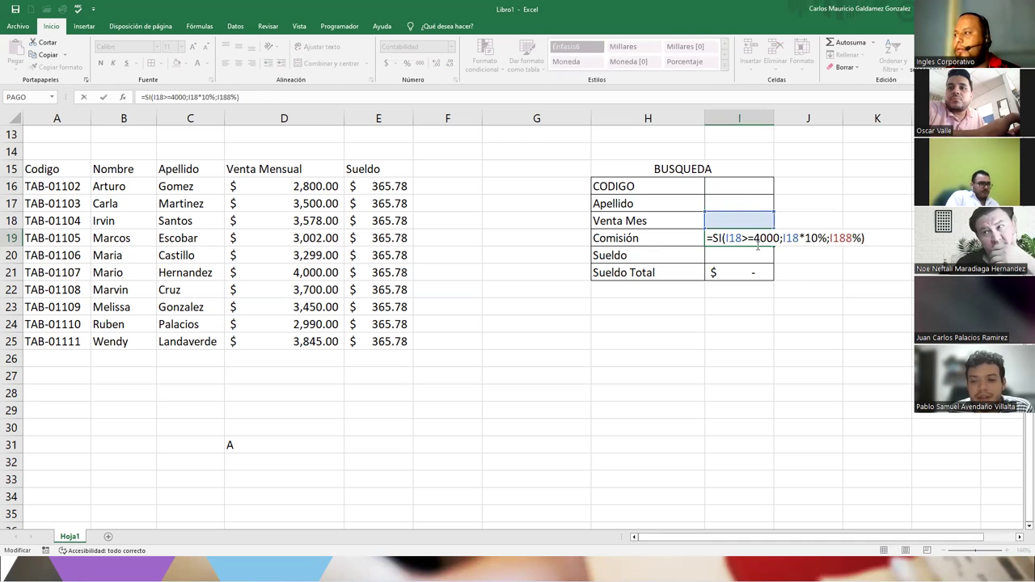
click(844, 239)
key(BackSpace)
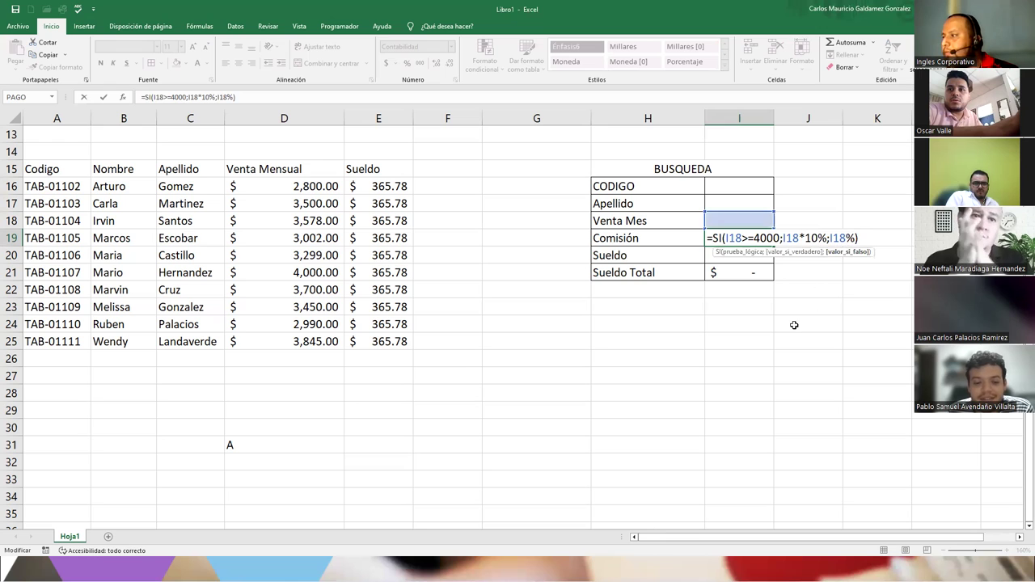
key(Return)
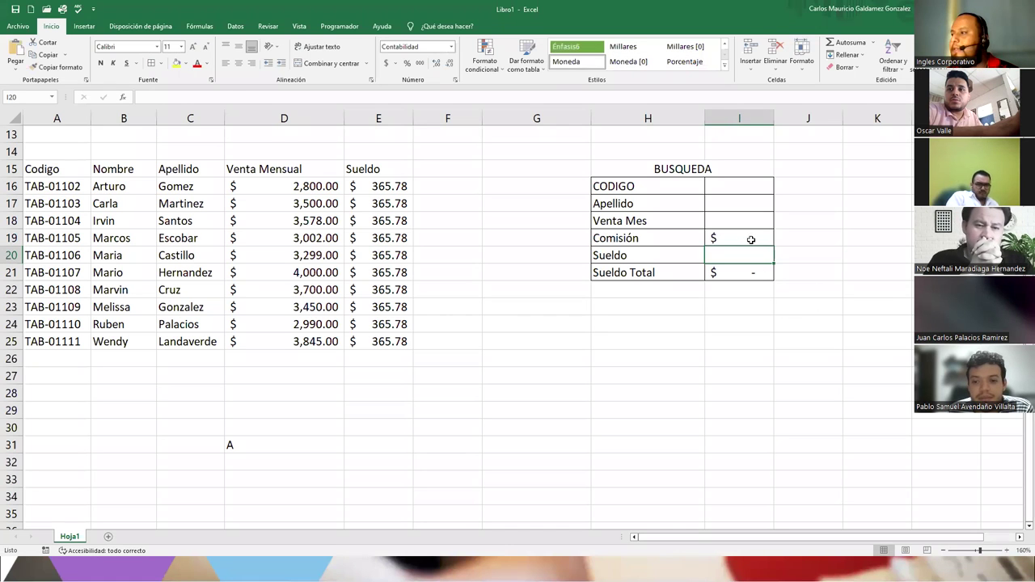
- Correct the Comisión formula's false argument to I18*8% and commit it
double_click(752, 239)
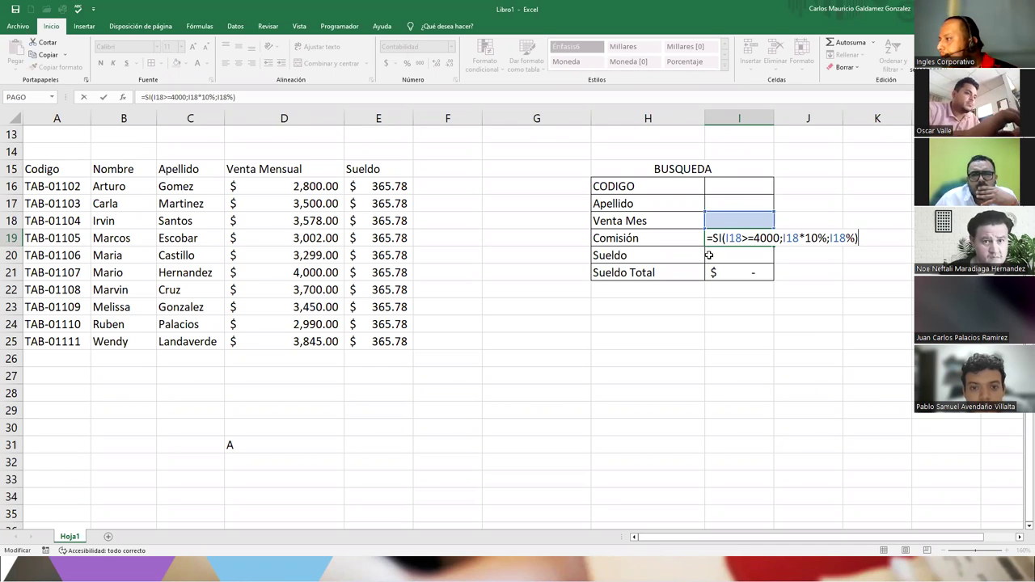
click(848, 237)
key(Delete)
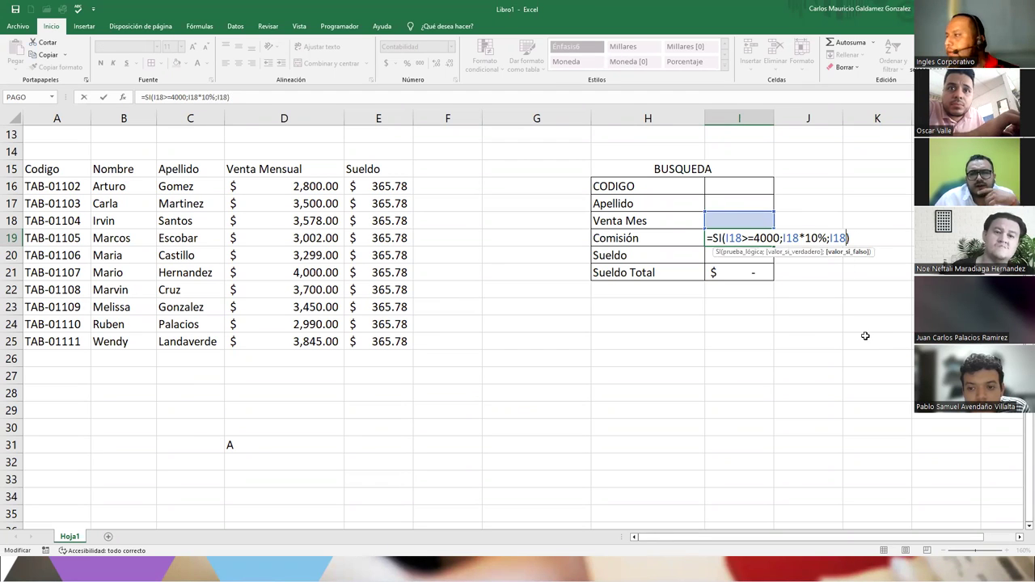
text(*8%)
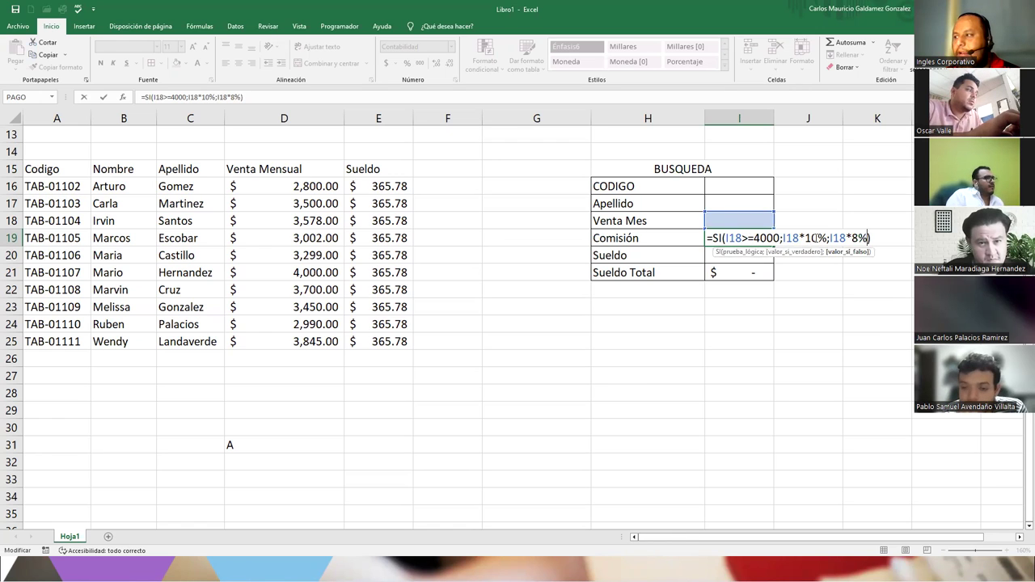
drag(828, 237, 780, 238)
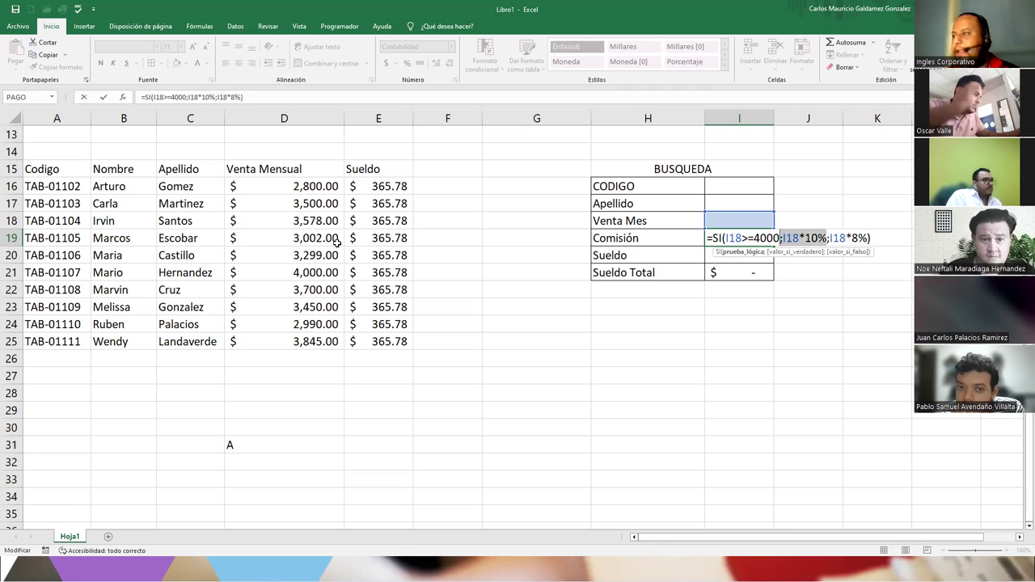
drag(829, 238, 870, 237)
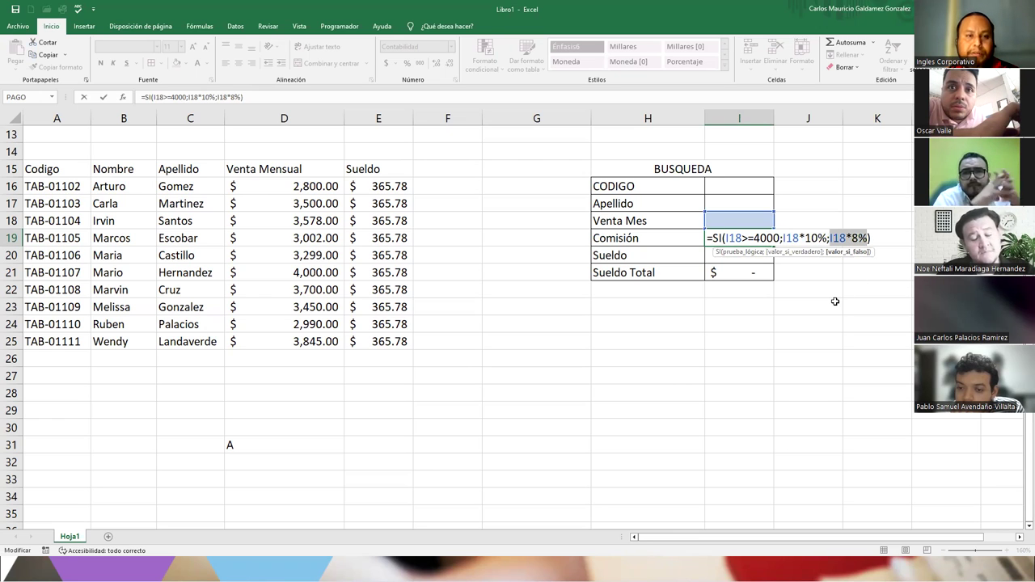
key(Escape)
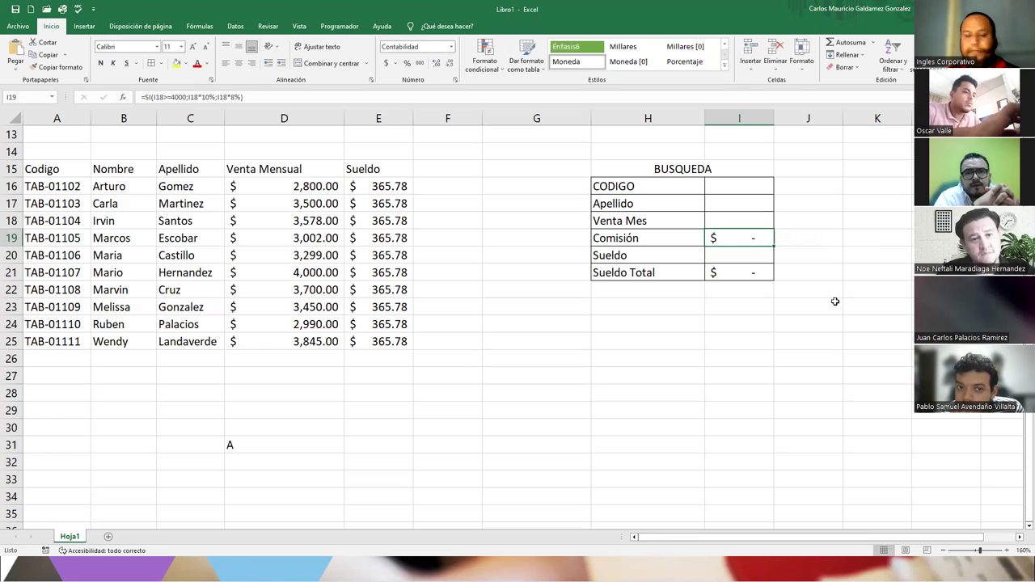
key(F2)
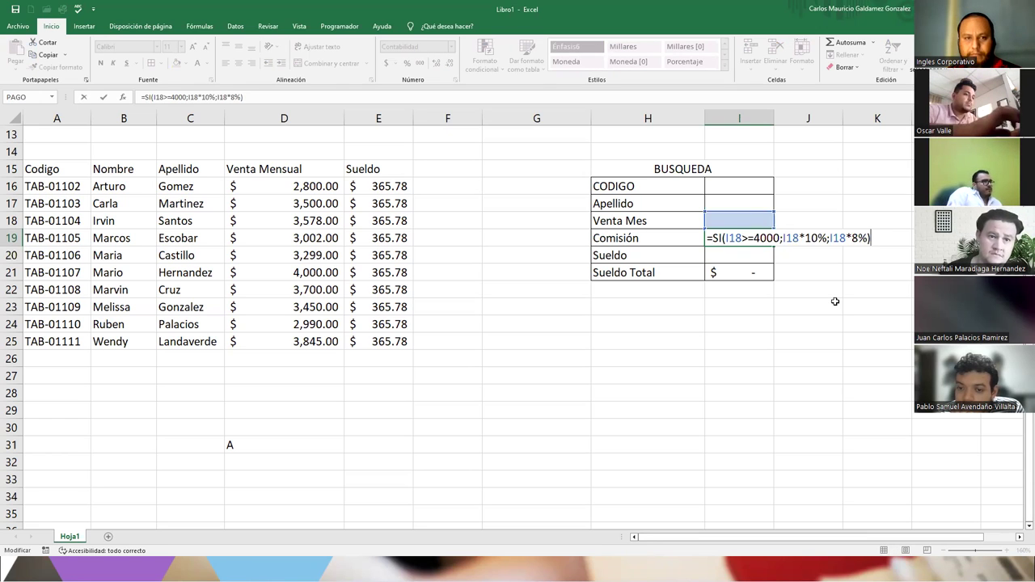
click(744, 254)
click(734, 191)
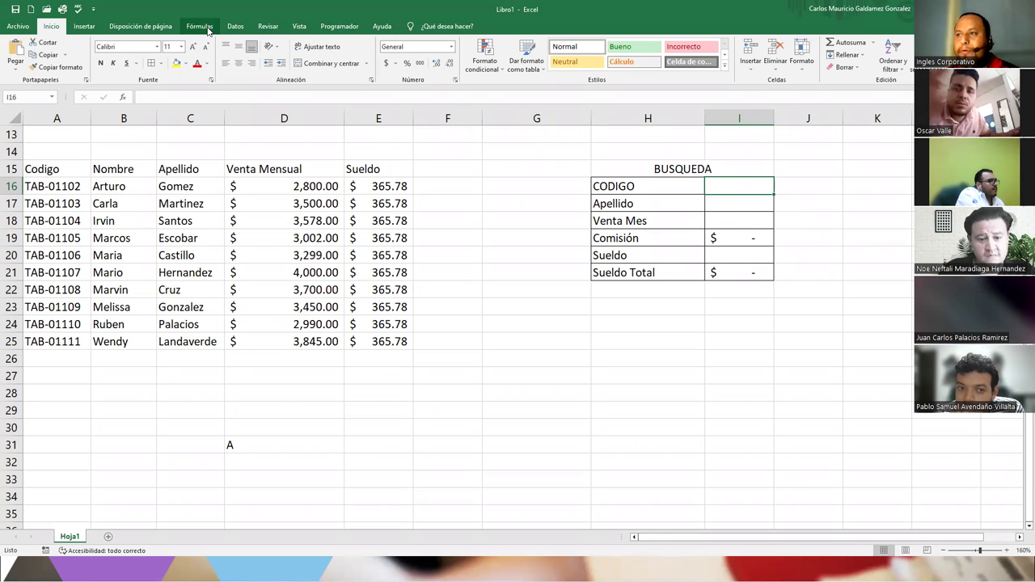
- Add list data validation to I16, using the employee codes in A16:A25 as its source
click(234, 27)
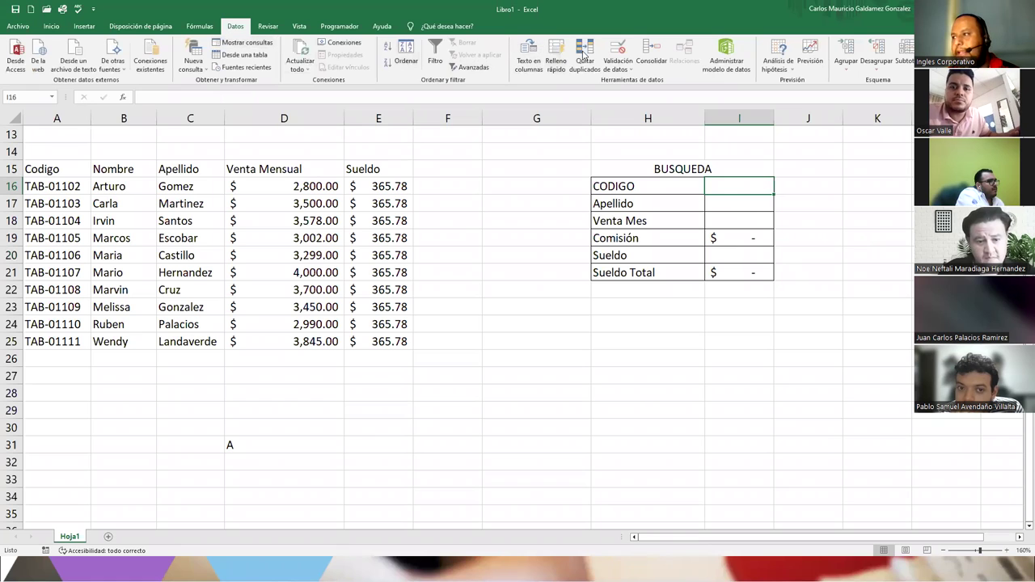
click(614, 53)
click(459, 213)
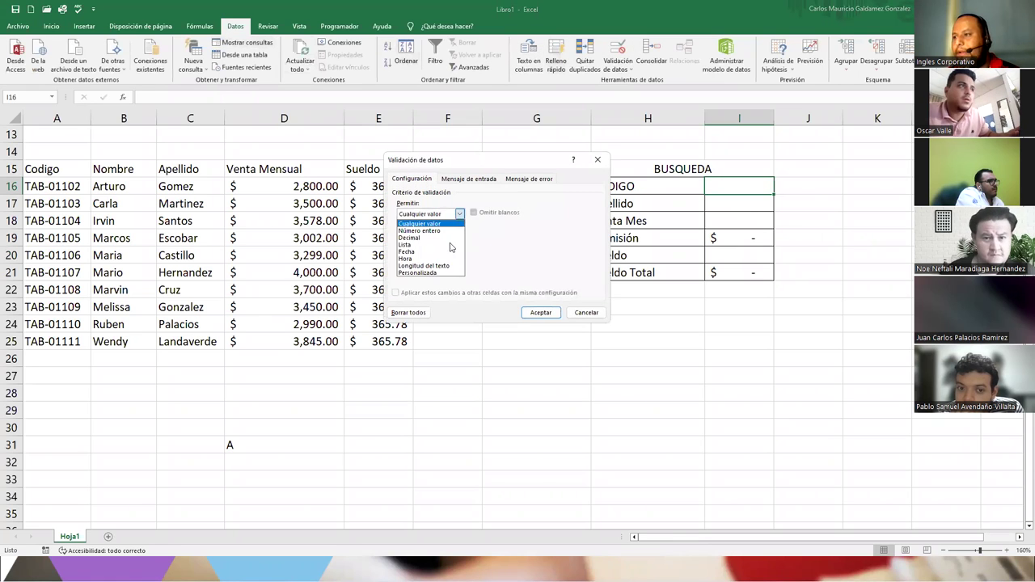
click(447, 245)
click(550, 258)
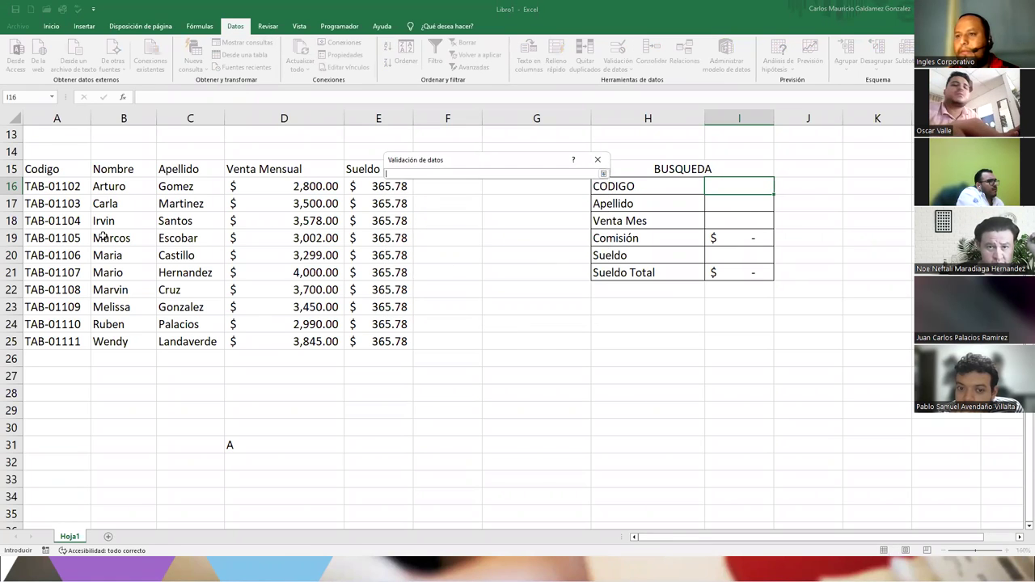
drag(57, 187, 55, 311)
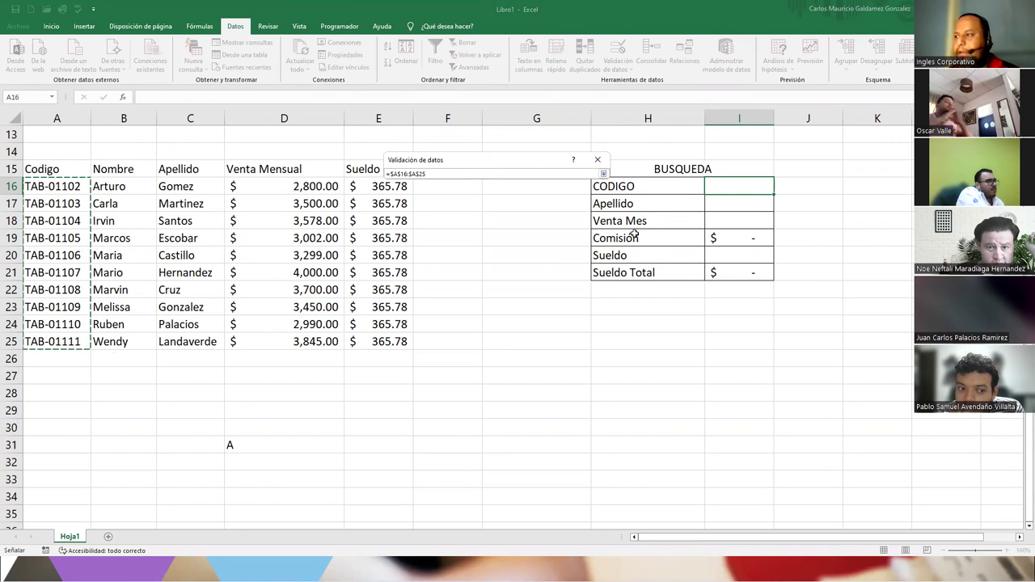
click(604, 174)
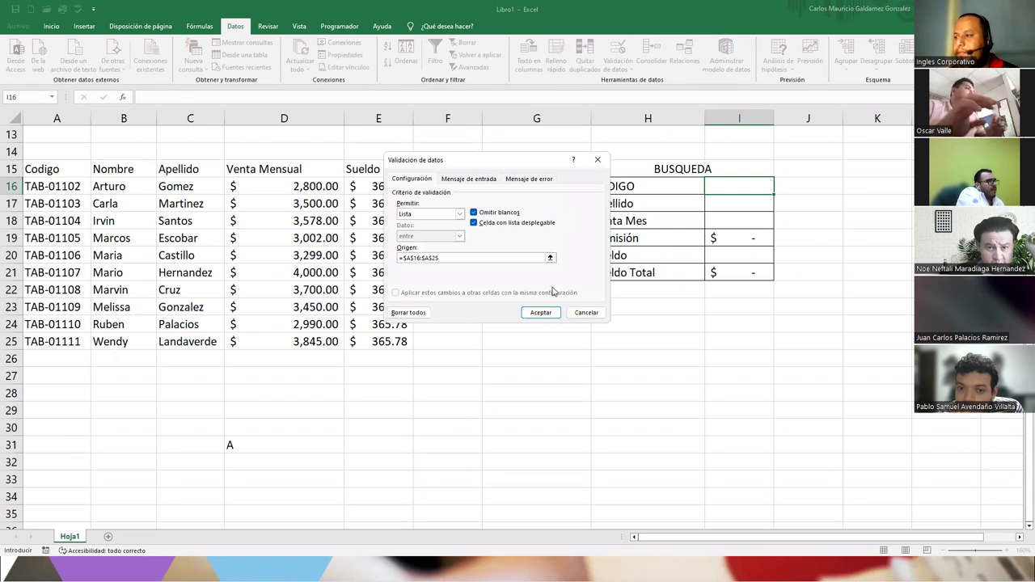
click(540, 312)
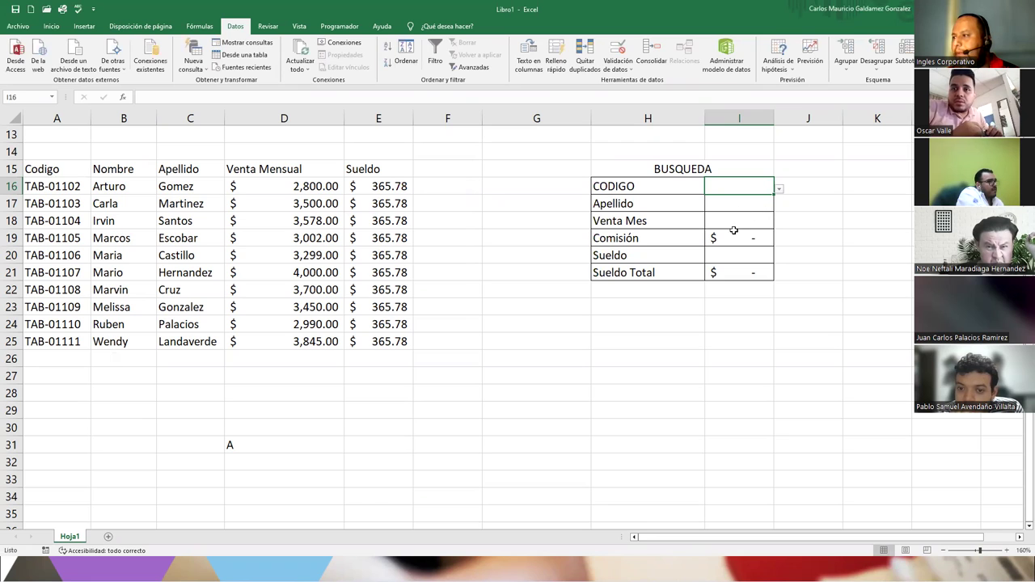
double_click(729, 234)
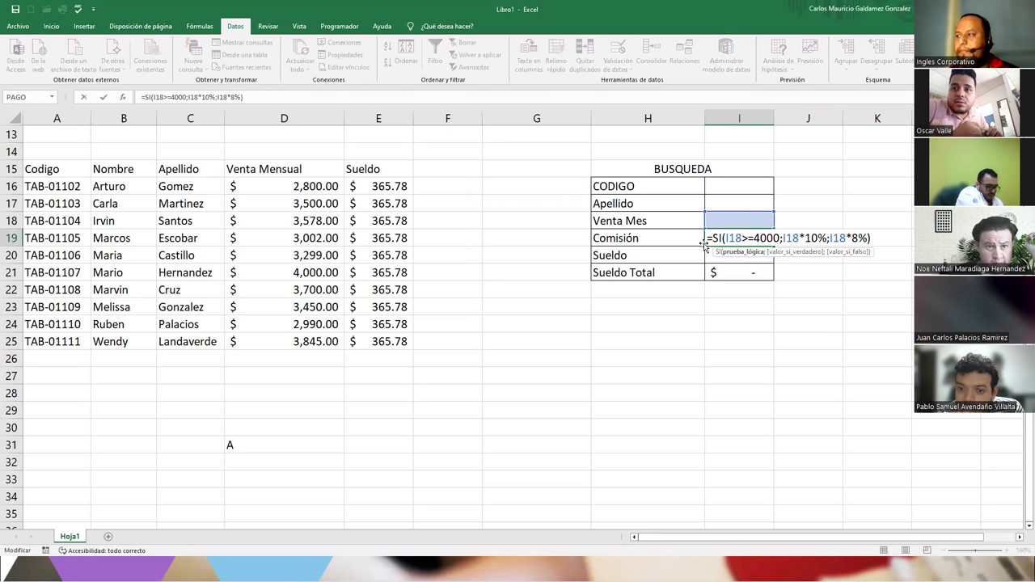
drag(709, 237, 883, 244)
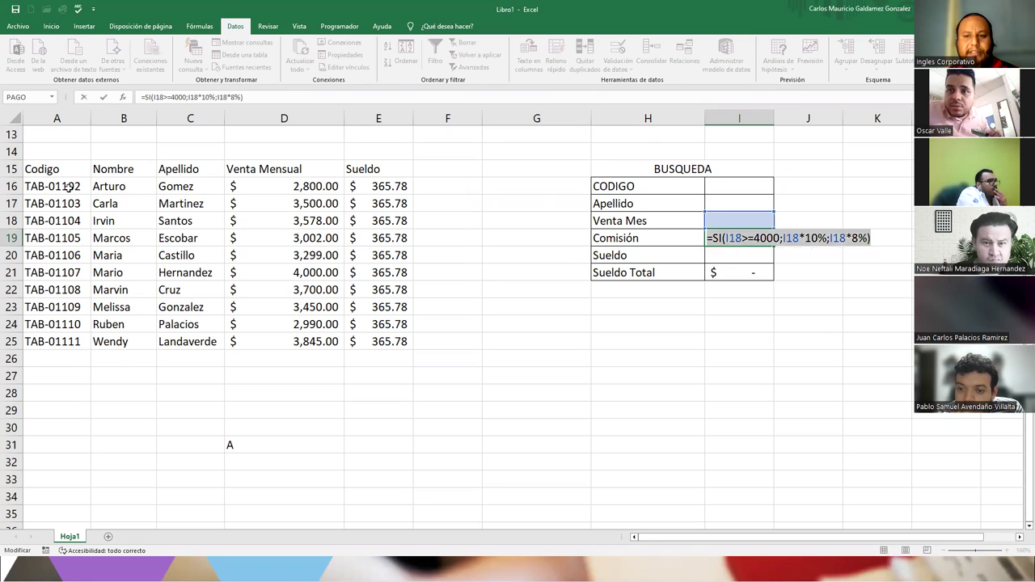
key(alt+Tab)
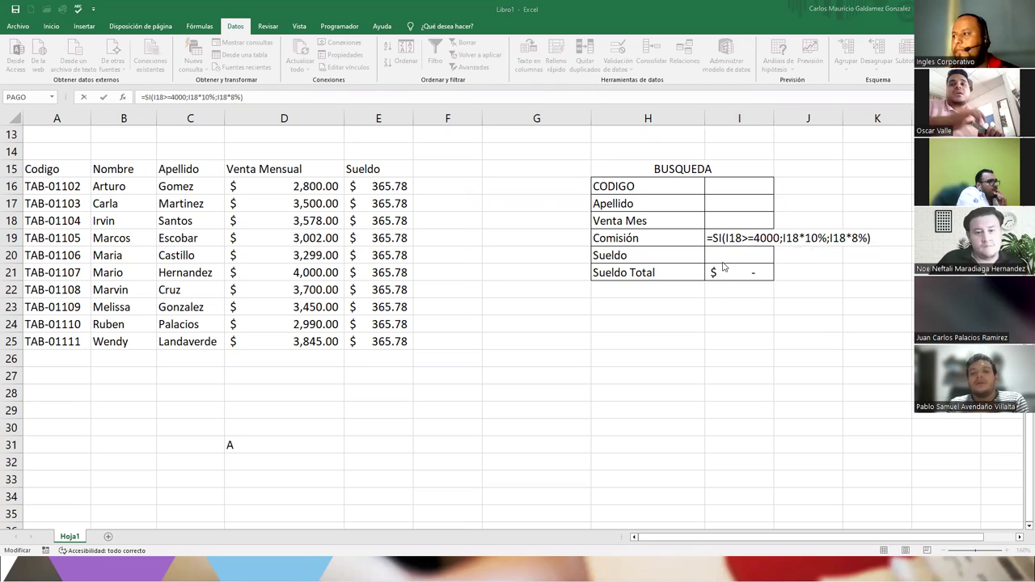
key(alt+Tab)
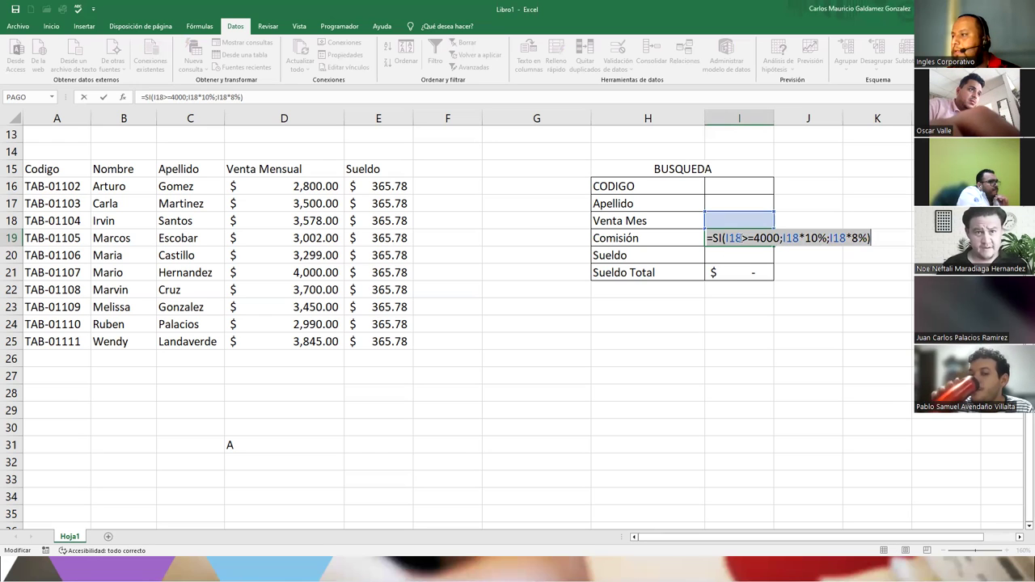
click(738, 237)
drag(780, 238, 726, 238)
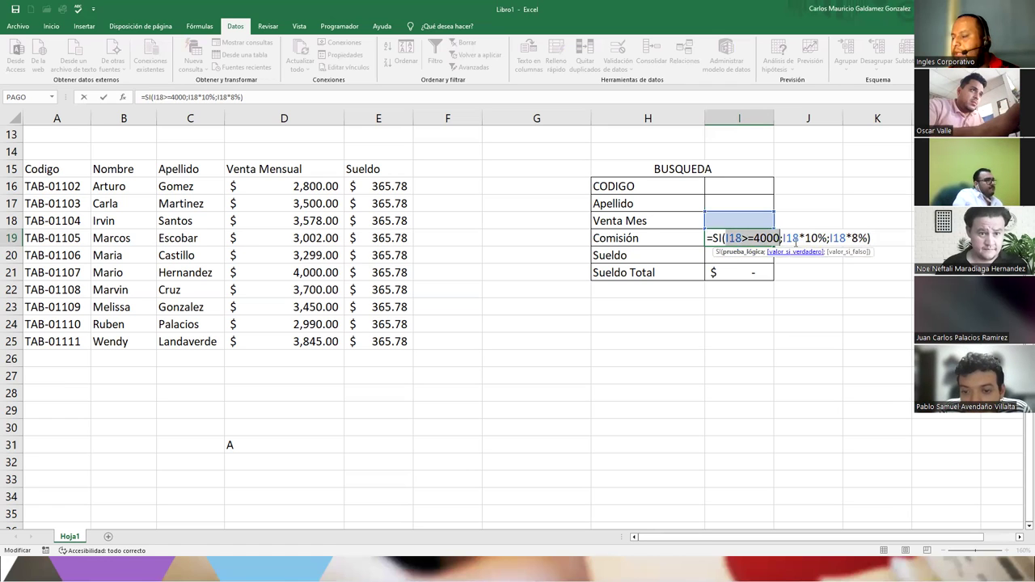
double_click(791, 238)
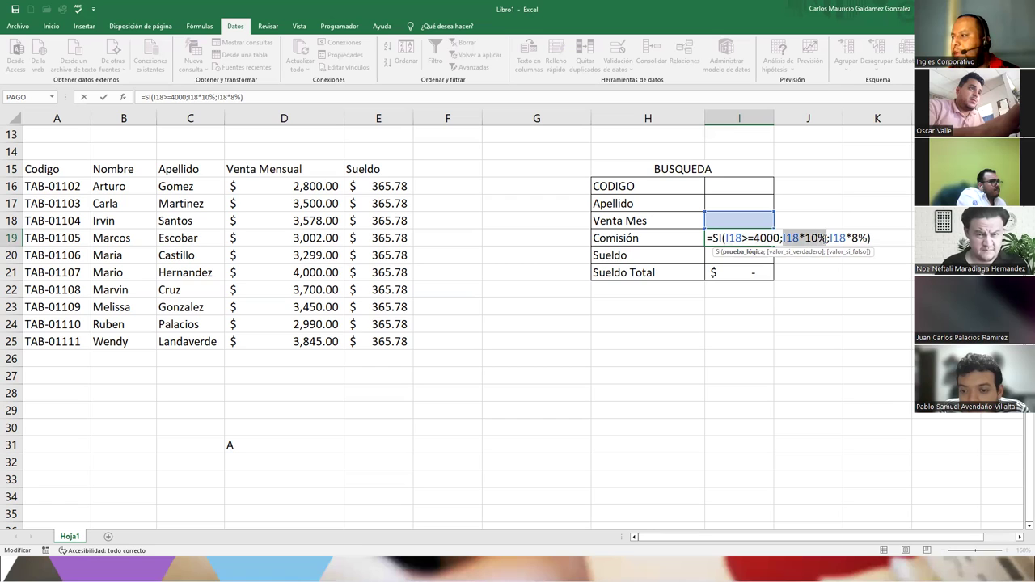
click(841, 252)
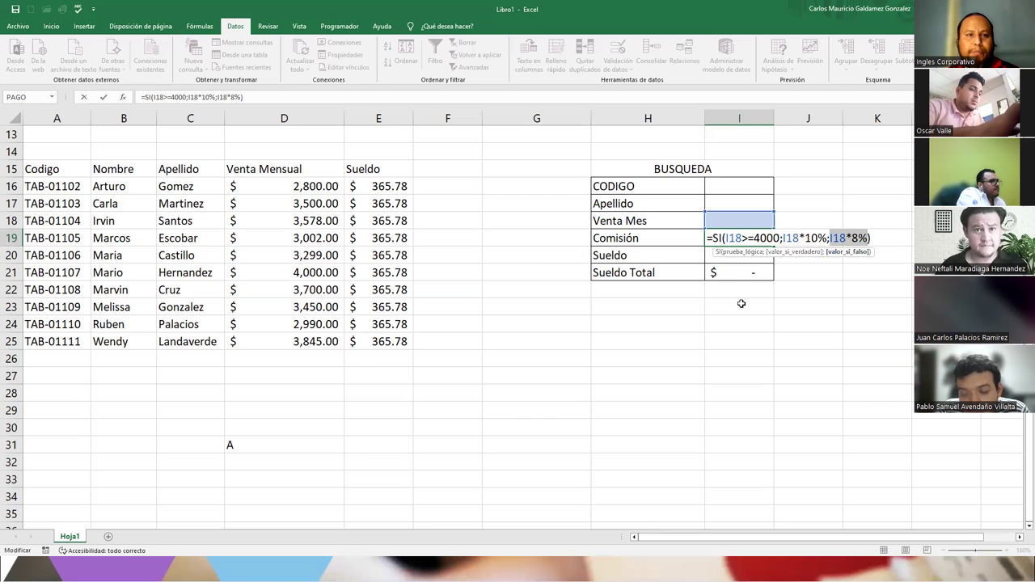
key(shift+Return)
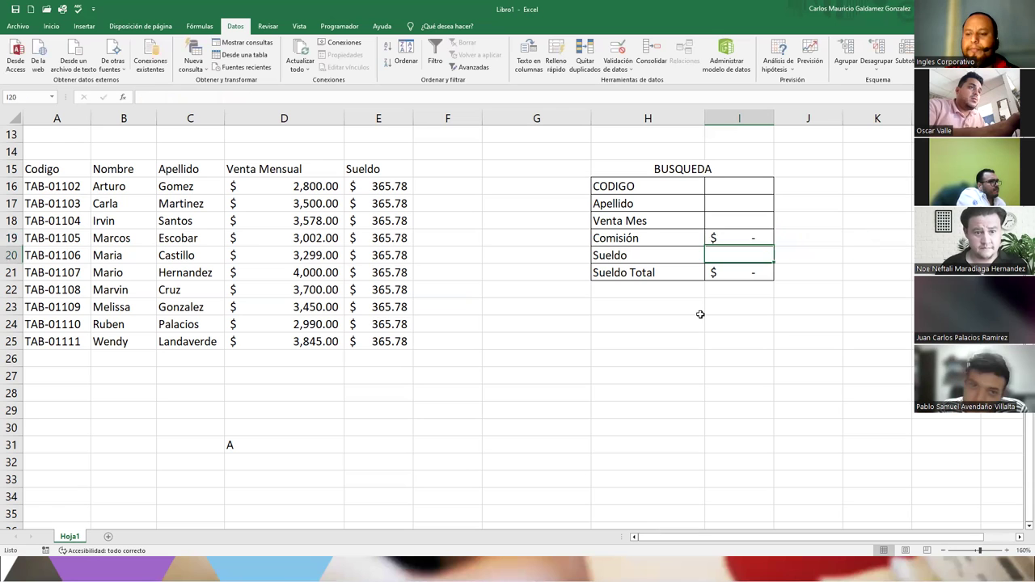
- Retype the CODIGO label in H16 as 'Codigo'
click(599, 187)
drag(593, 186, 627, 187)
double_click(628, 187)
text(Codigo)
key(Return)
- Make the panel labels H16:H21 centred, bold and underlined
drag(627, 187, 627, 272)
click(51, 26)
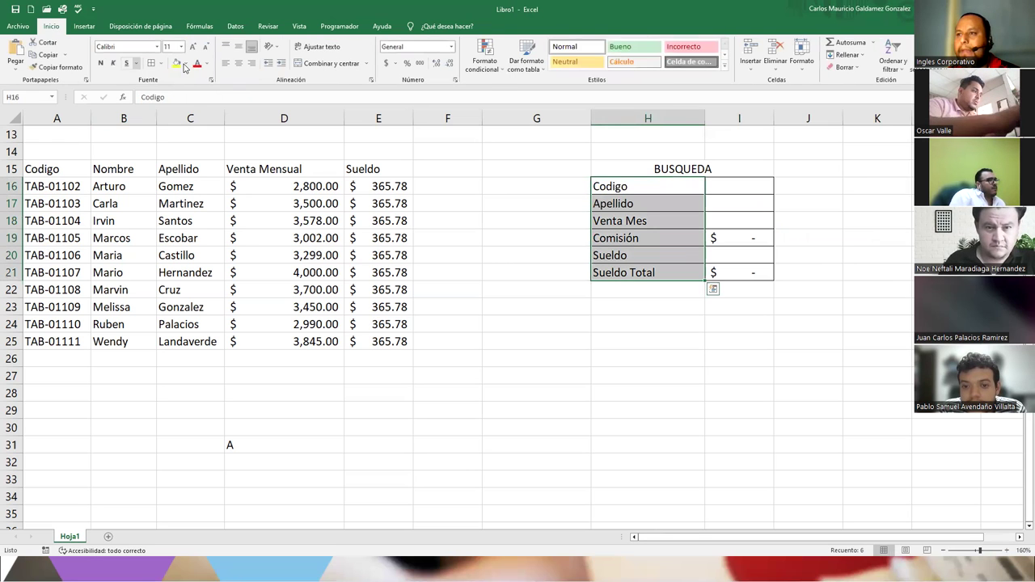
click(239, 63)
click(100, 63)
click(126, 63)
click(719, 188)
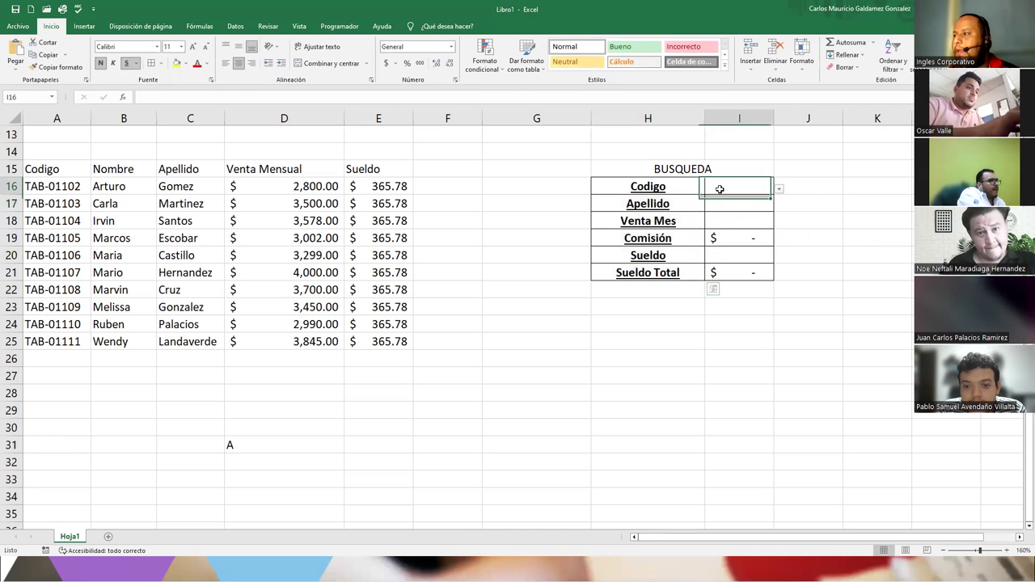
click(720, 201)
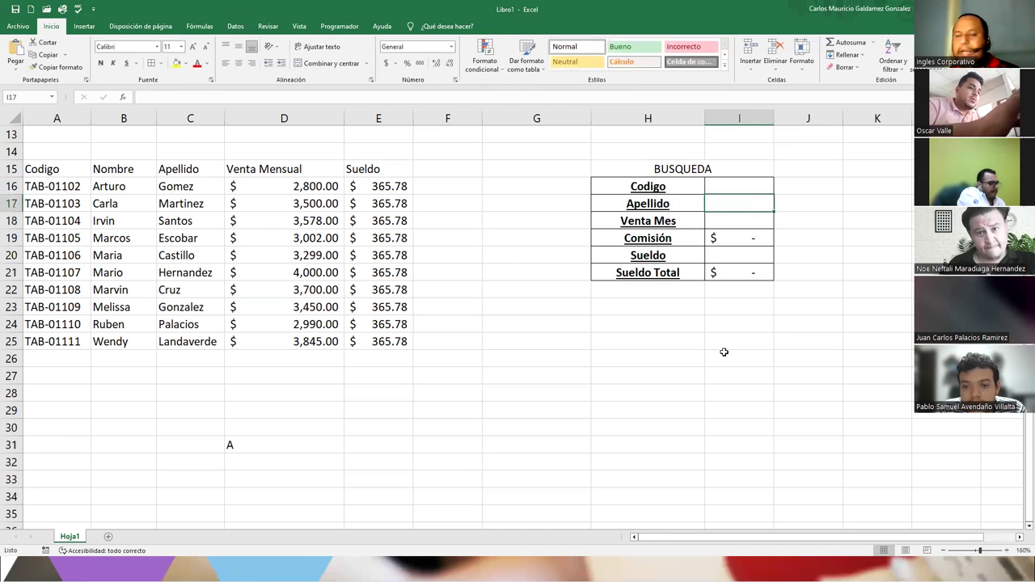
- Enter =BUSCARV(I16;A16:E25;3;FALSO) in I17 to look up the surname
text(=)
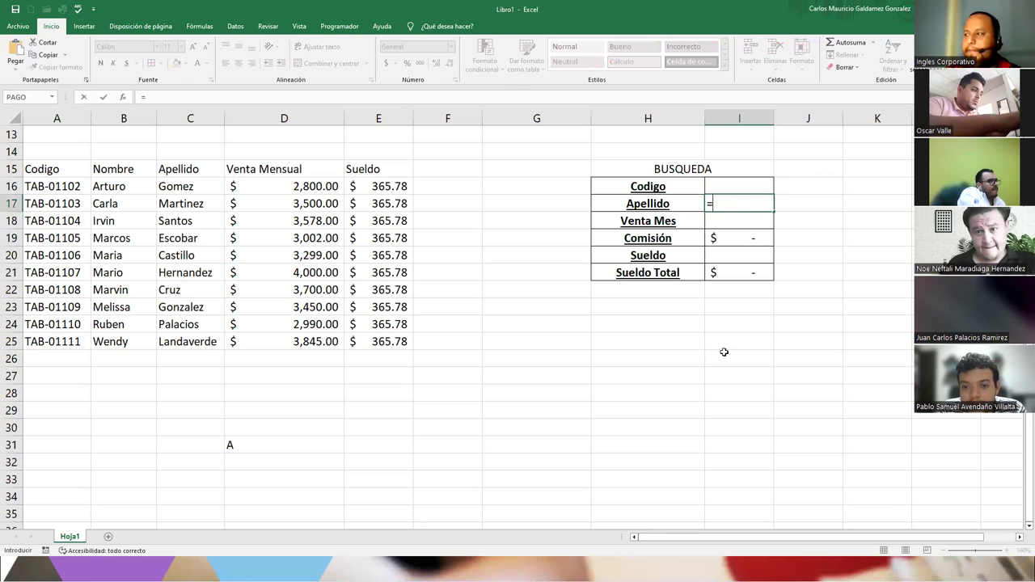
text(bus)
key(Down)
key(Down)
key(Tab)
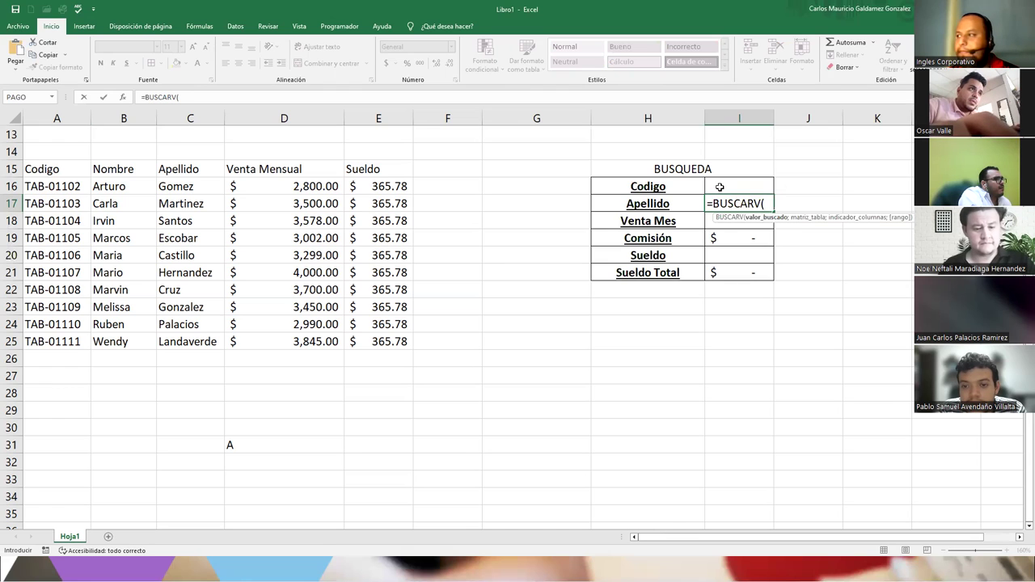
click(719, 187)
text(;)
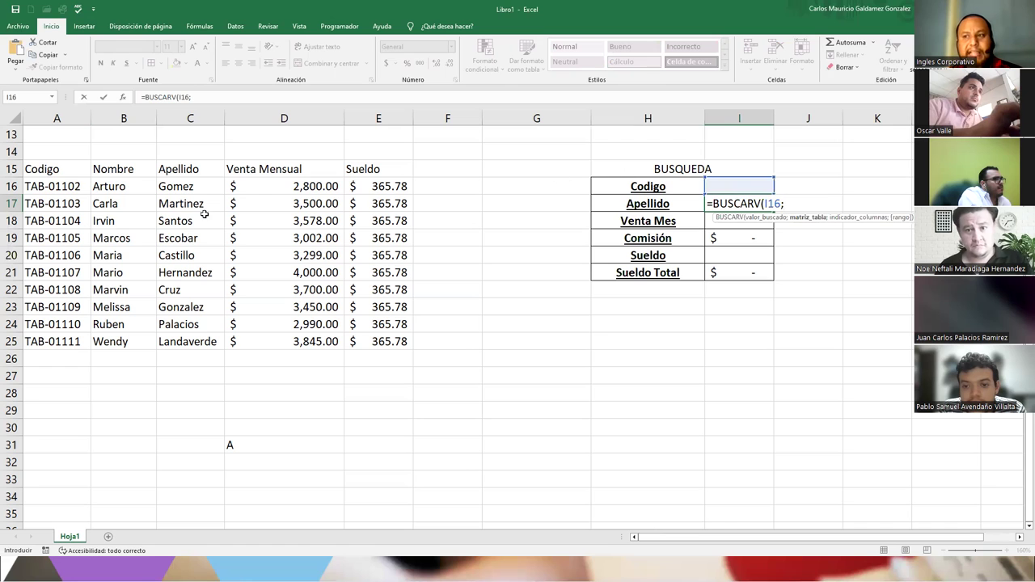
drag(69, 182, 354, 341)
text(;)
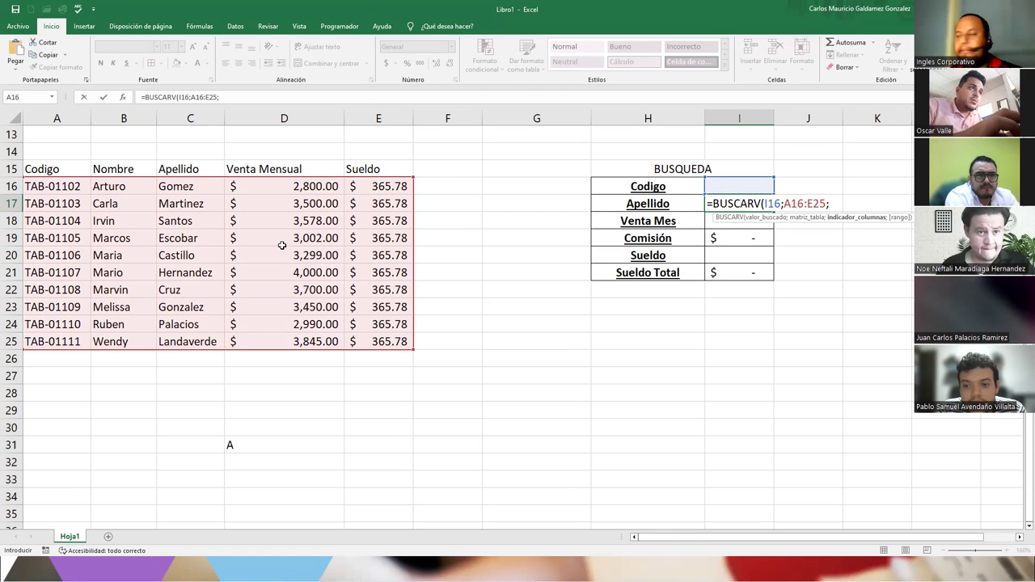
text(3;FALSO)
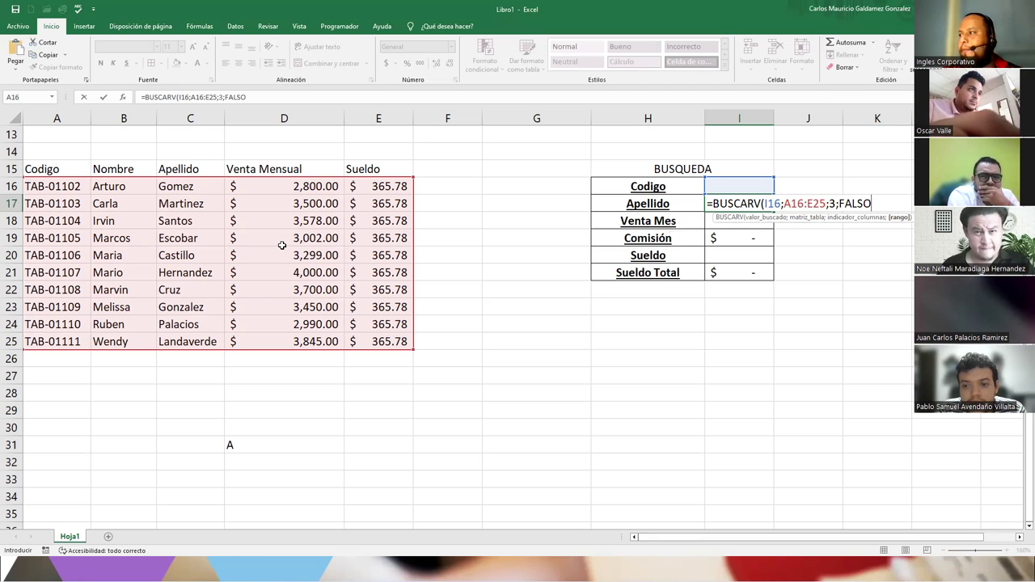
text())
key(Return)
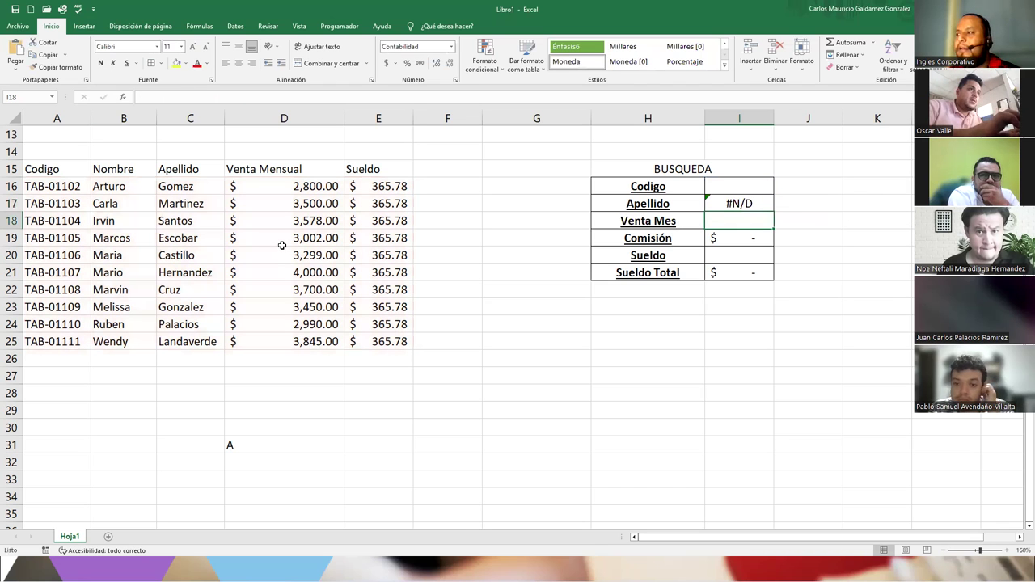
- Pick code TAB-01102 from I16's dropdown, so Apellido shows Gomez
click(728, 187)
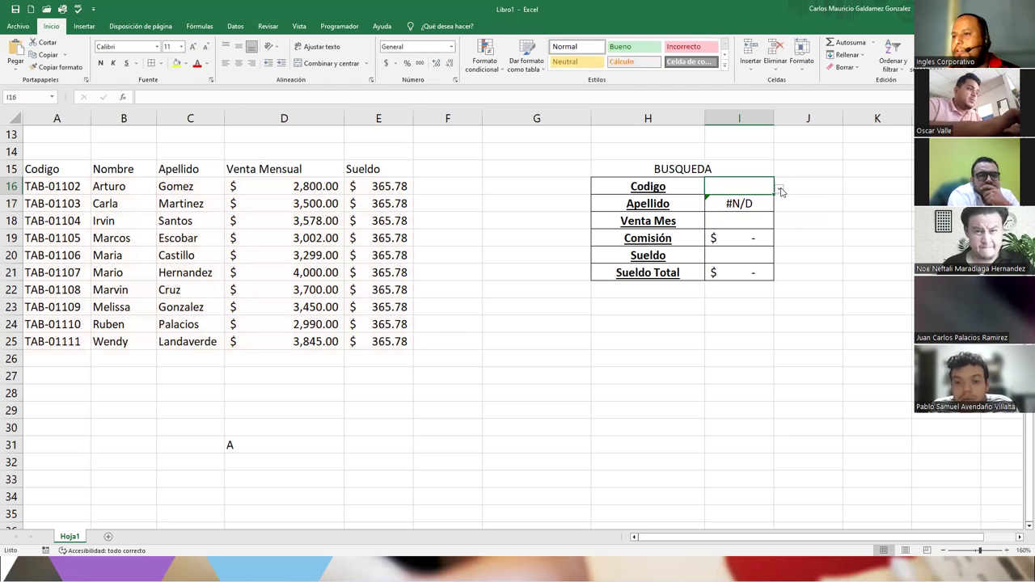
click(779, 188)
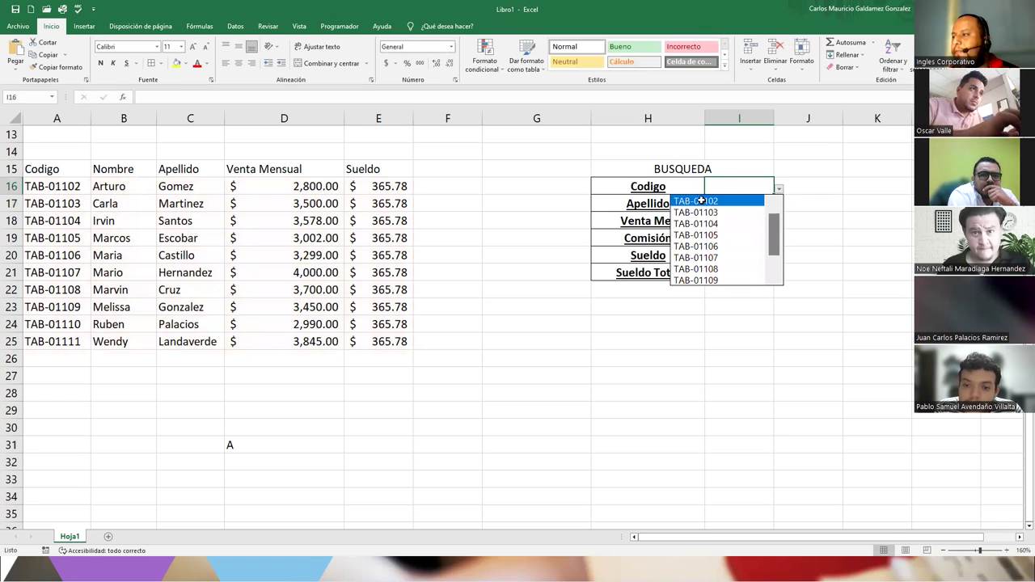
click(712, 200)
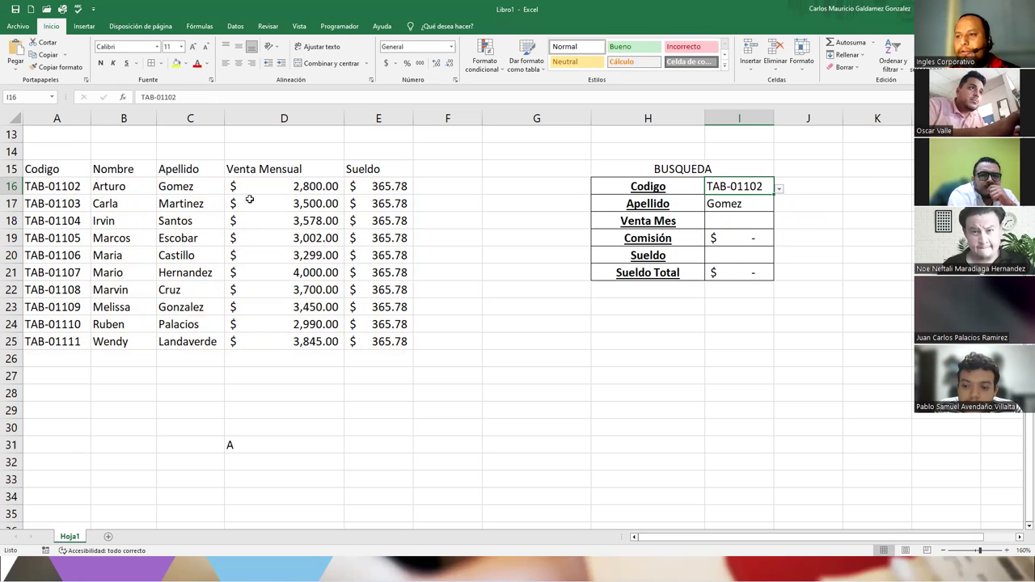
click(724, 221)
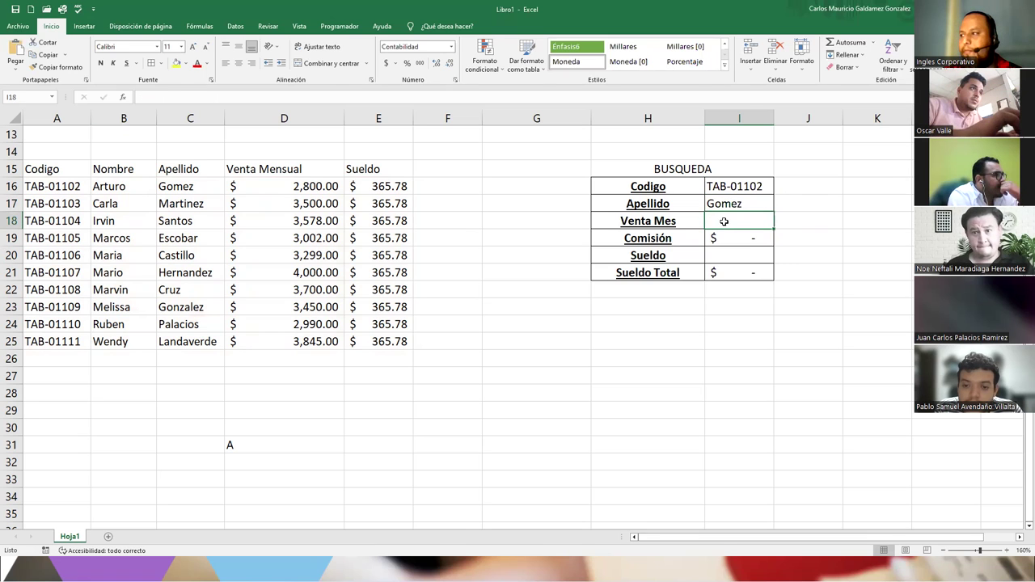
- Enter =BUSCARV(I16;A16:E25;4;FALSO) in I18, returning $2,800.00 monthly sales
text(=BUSCAR()
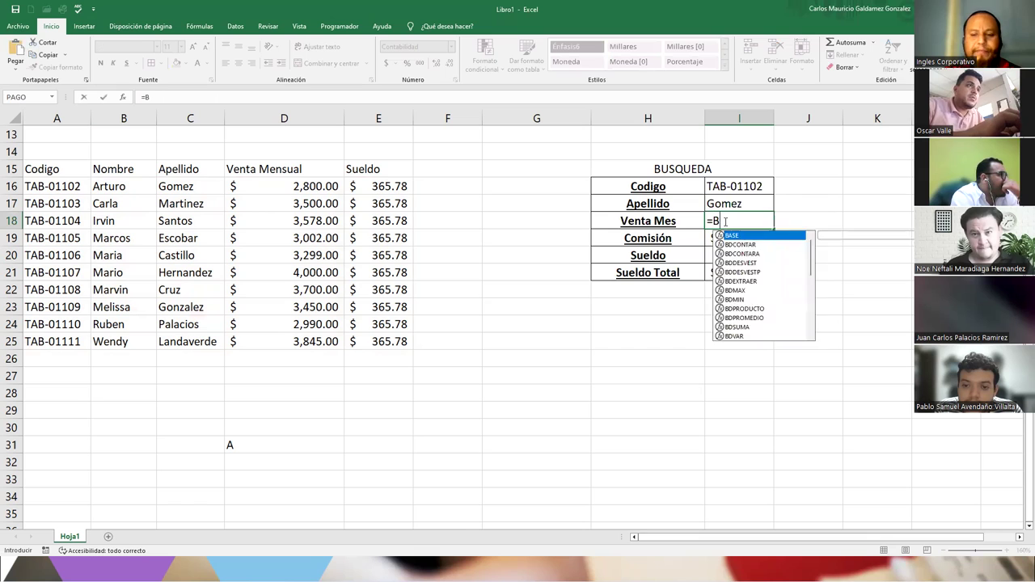
key(Down)
key(BackSpace)
key(BackSpace)
key(BackSpace)
key(BackSpace)
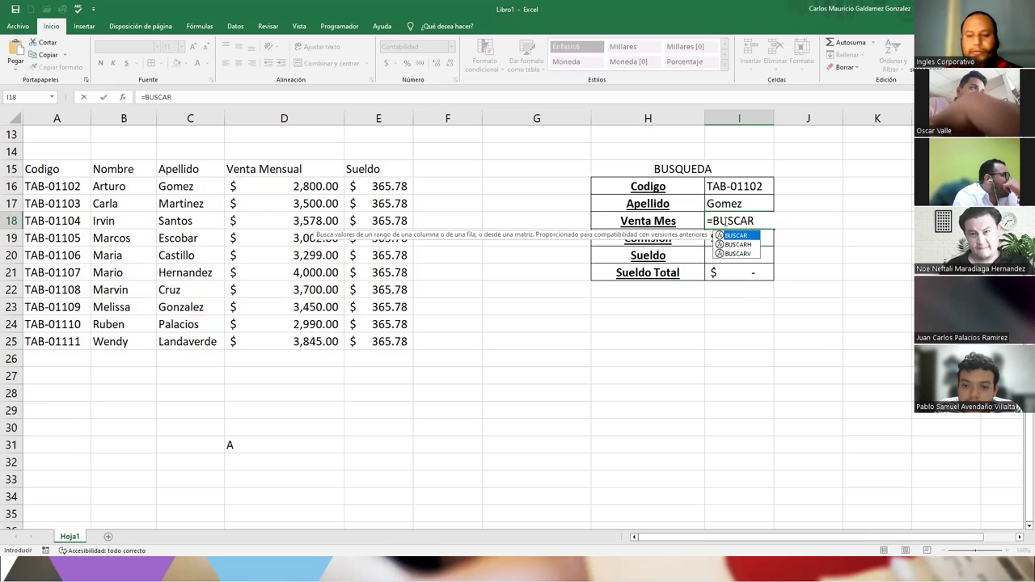
text(V()
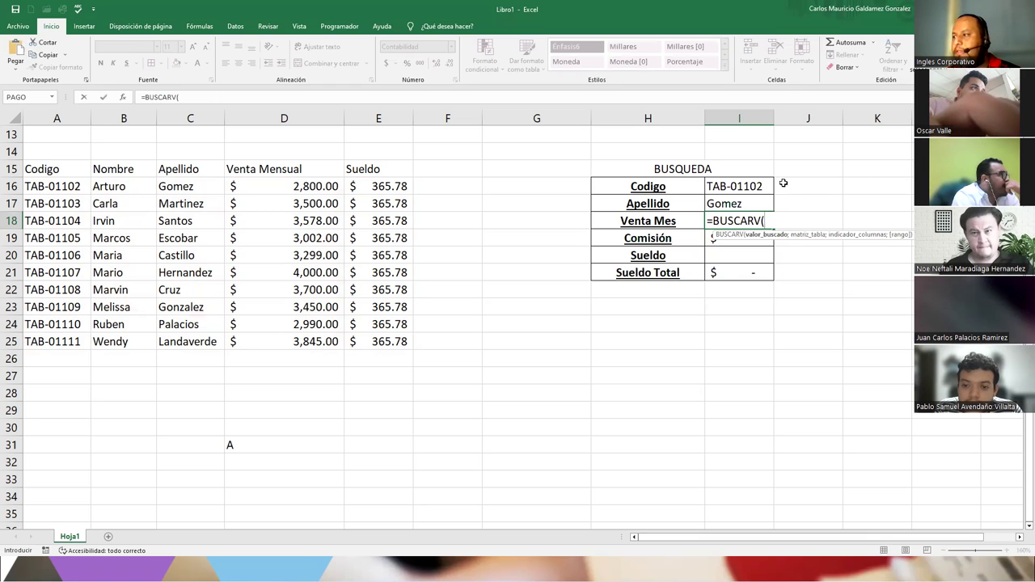
click(719, 187)
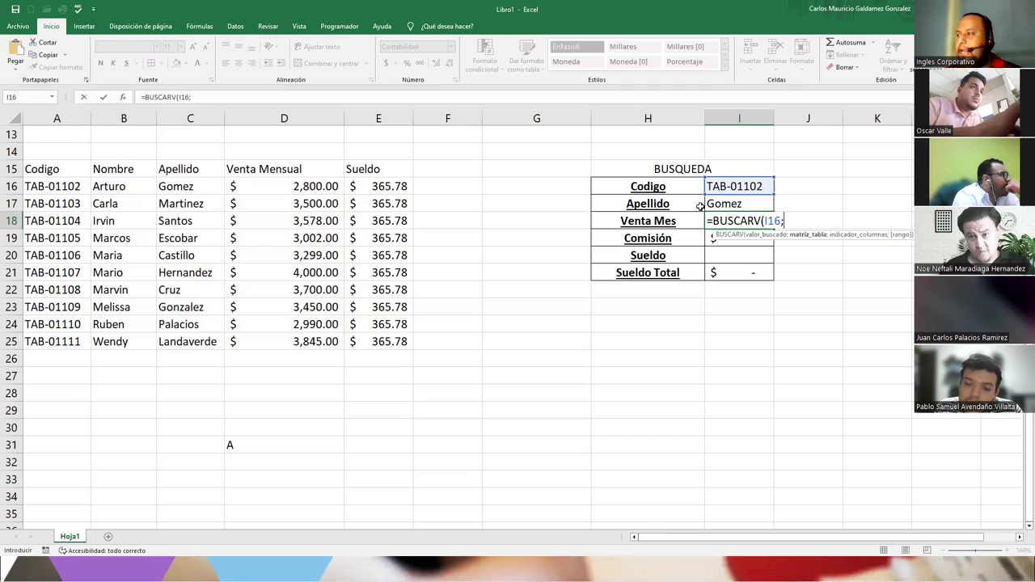
text(;)
drag(65, 186, 121, 187)
drag(185, 219, 357, 340)
text(;)
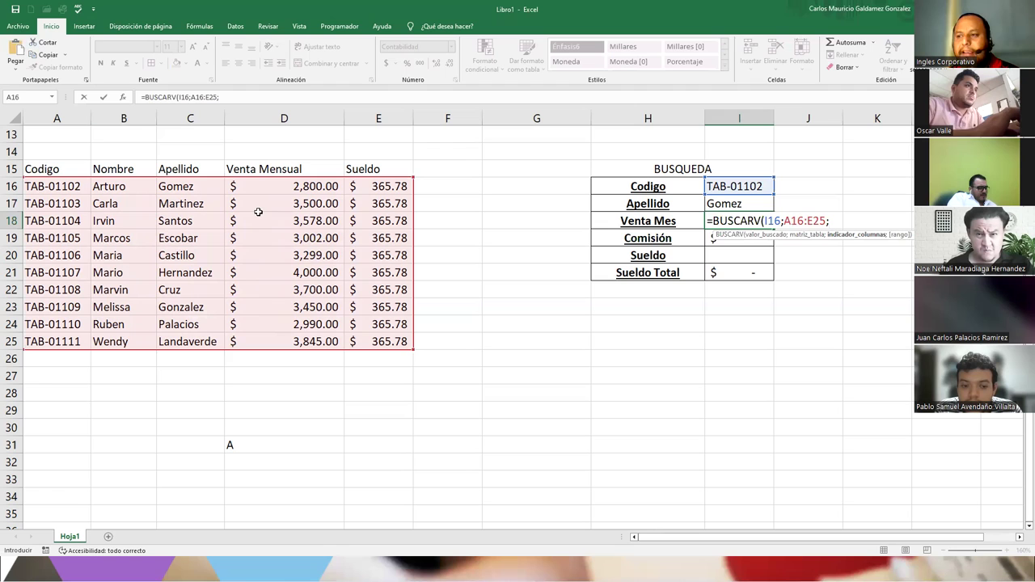
text(4)
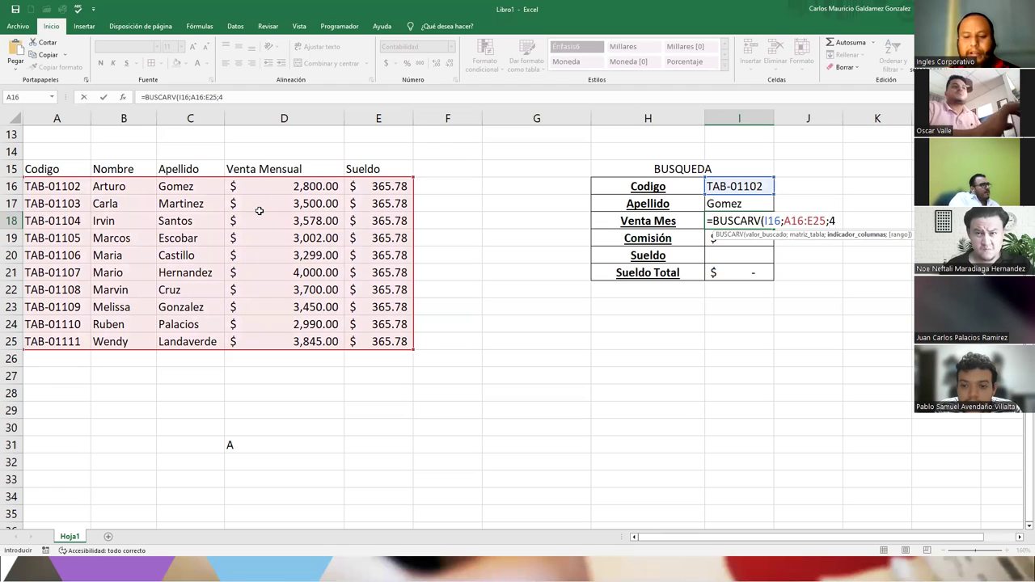
text(;falso)
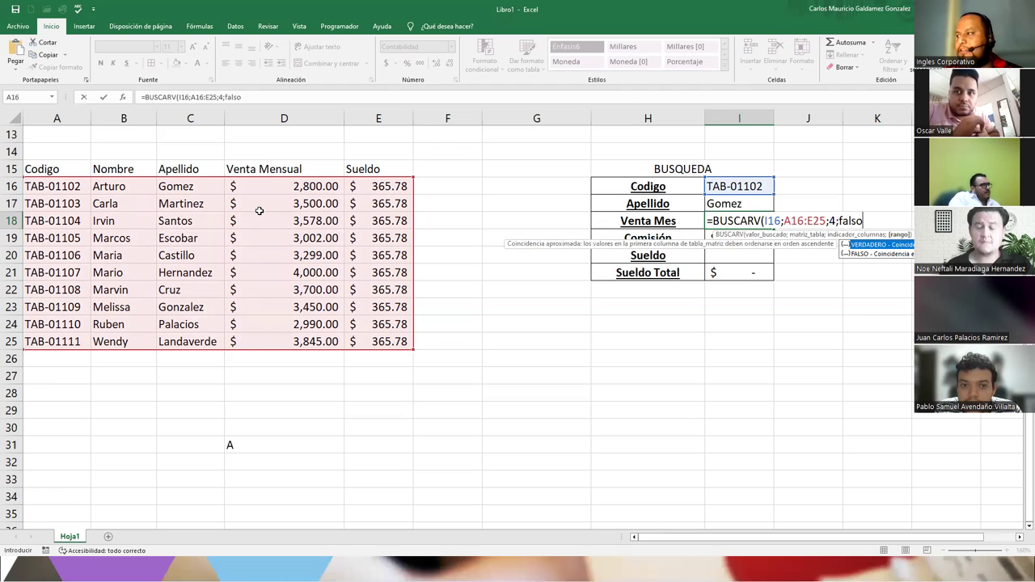
key(Tab)
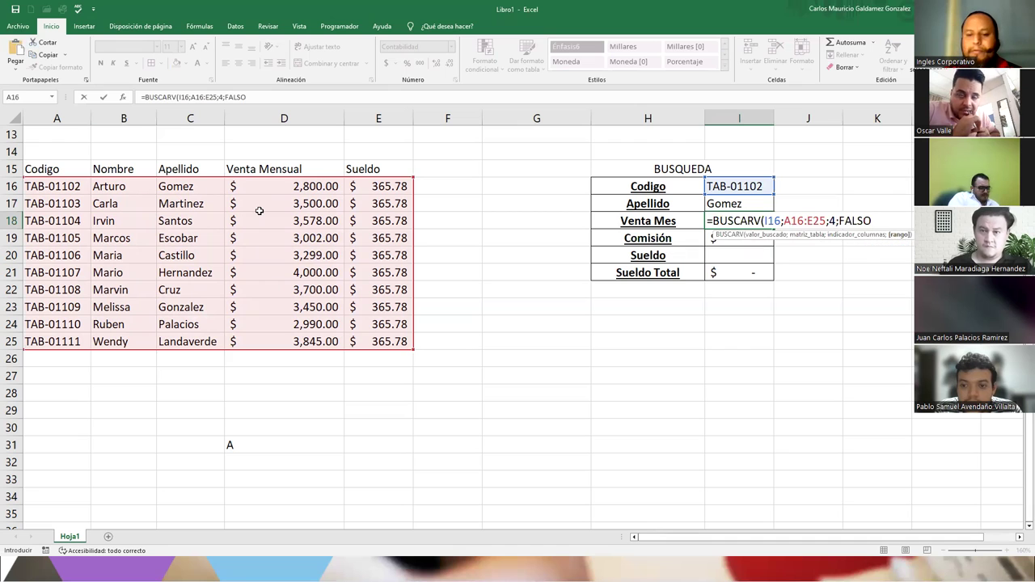
text())
key(Return)
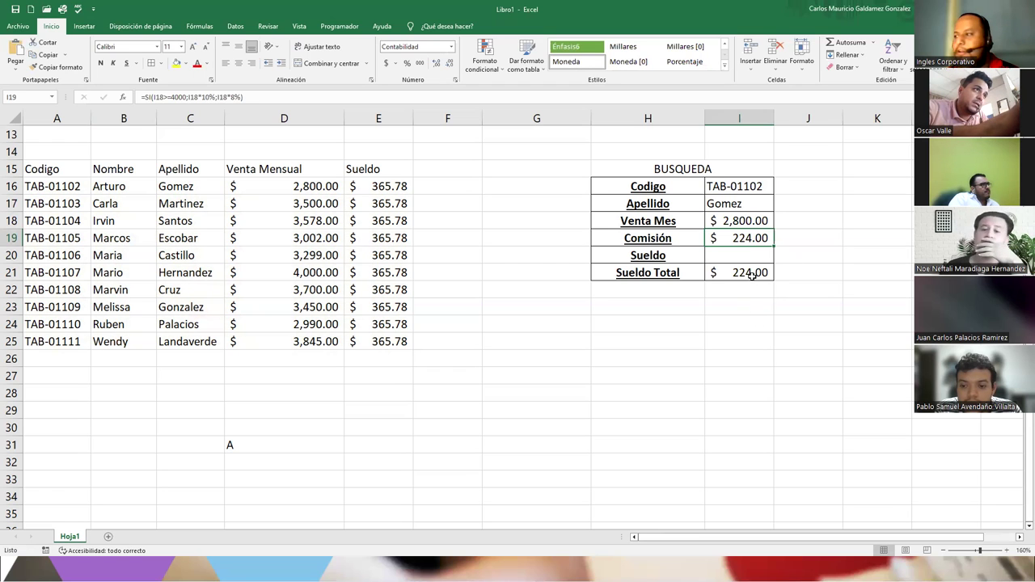
click(737, 274)
click(726, 237)
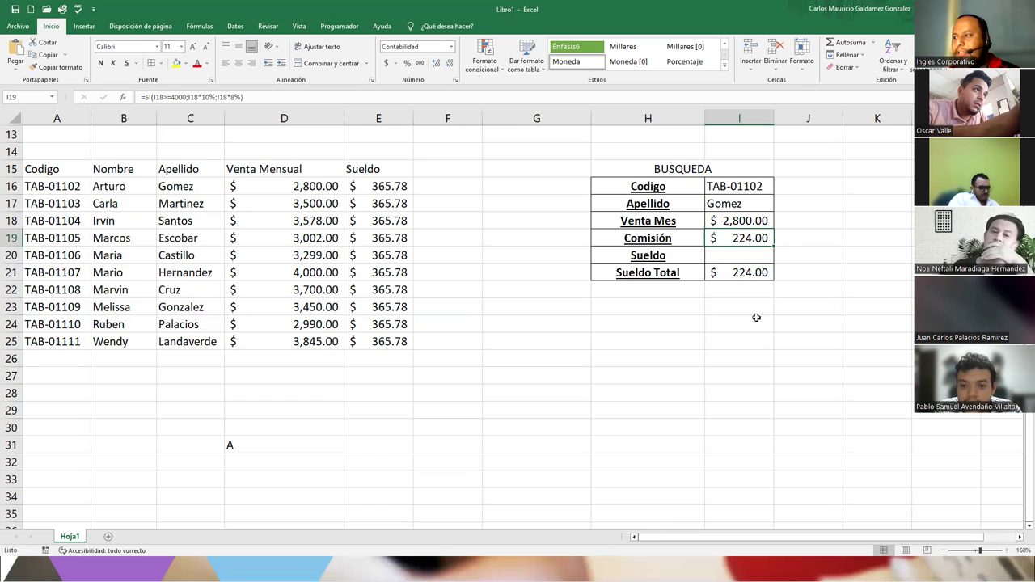
click(723, 225)
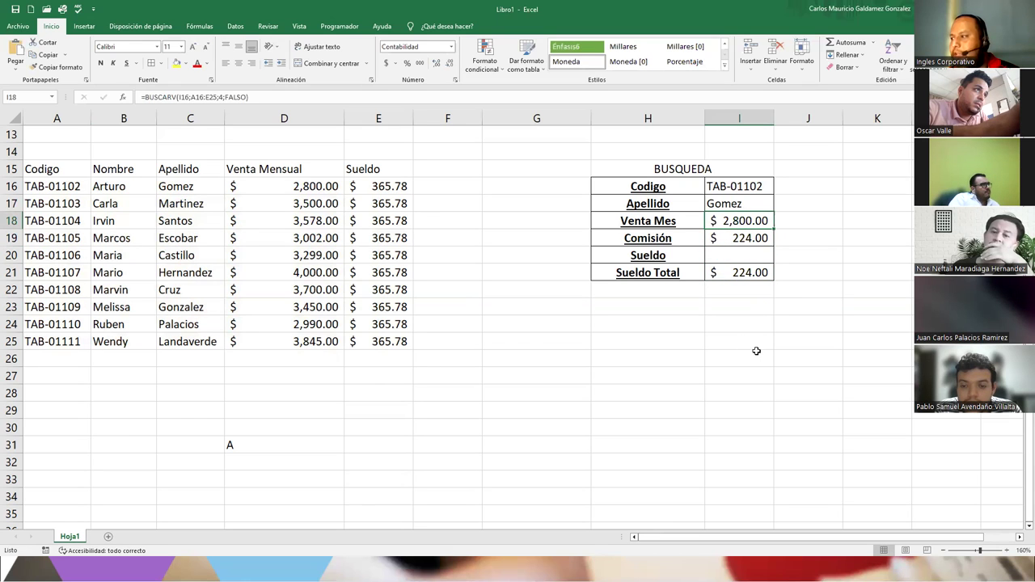
click(732, 240)
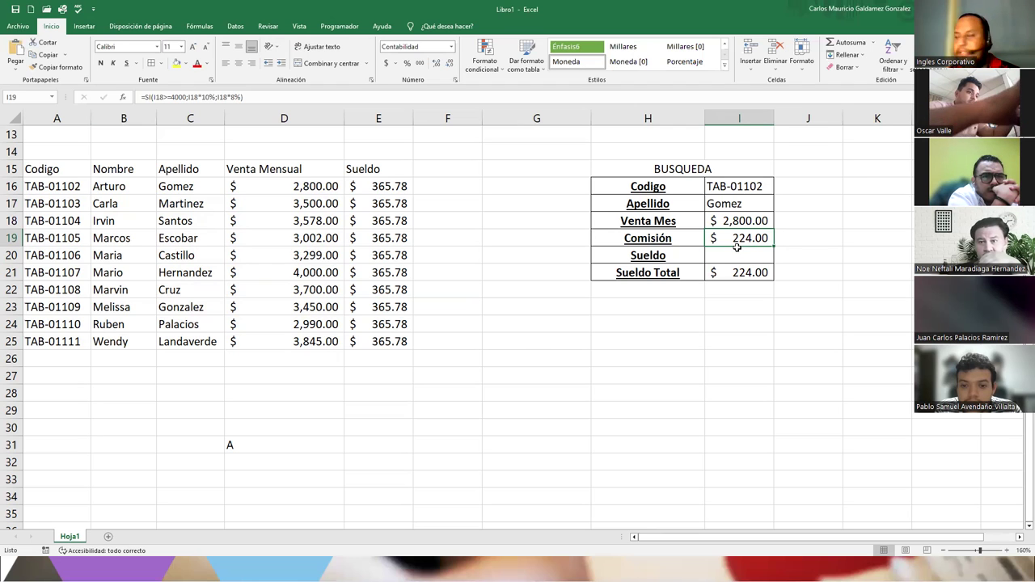
click(780, 225)
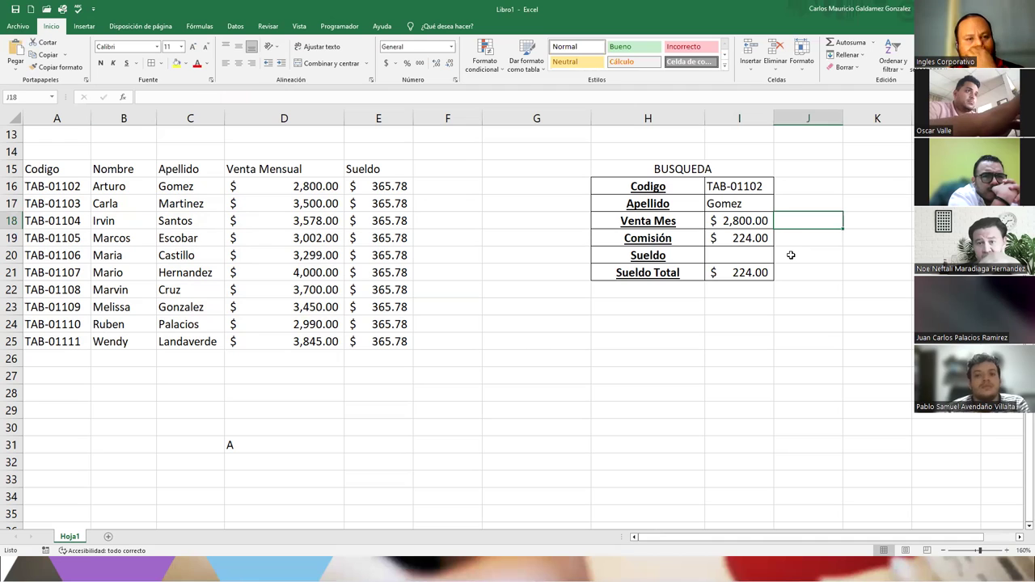
- Discard an unfinished lookup in J18 and cancel an accidental edit to the Comisión cell I19
text(=)
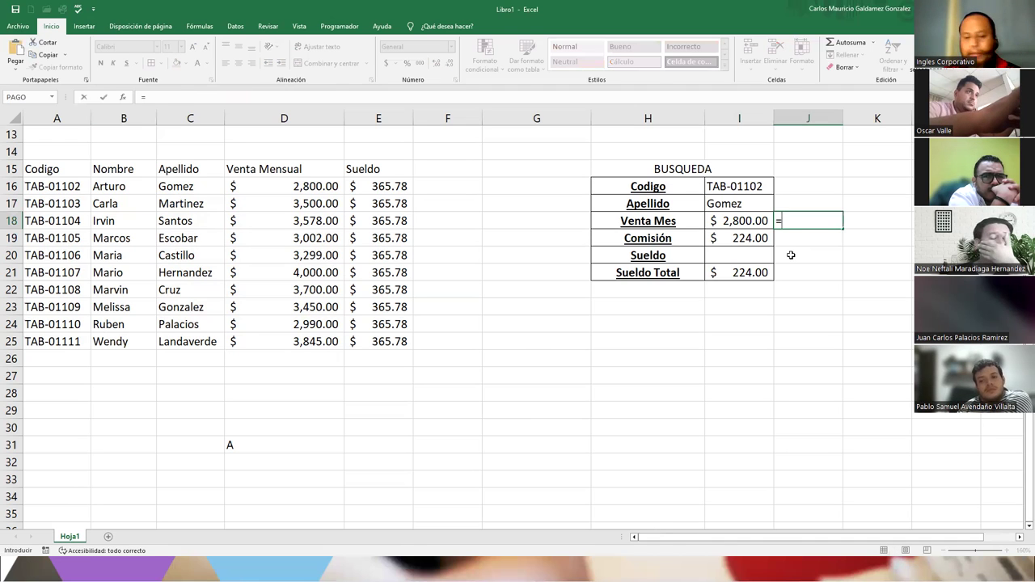
text(BUS)
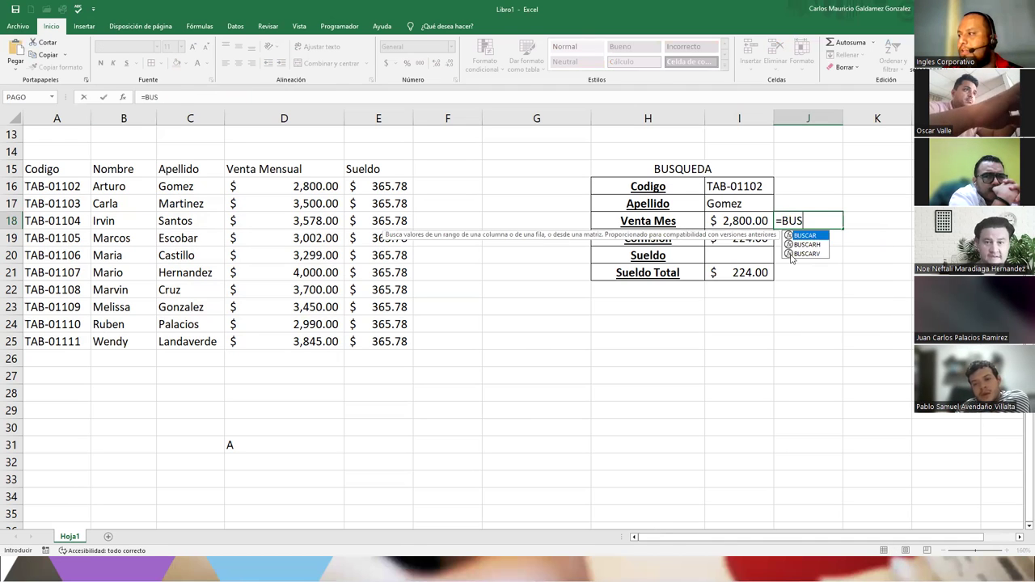
double_click(791, 255)
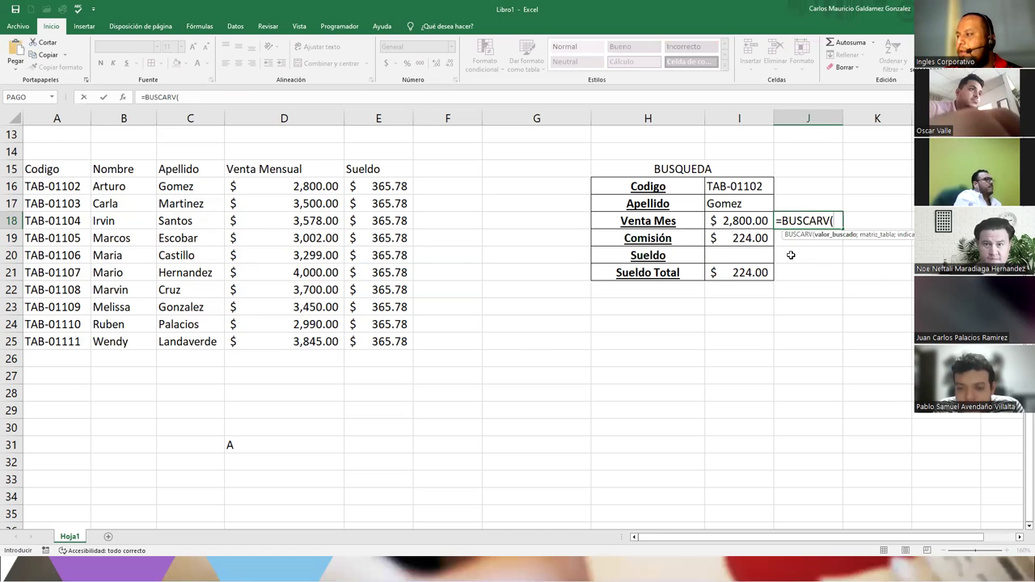
key(Escape)
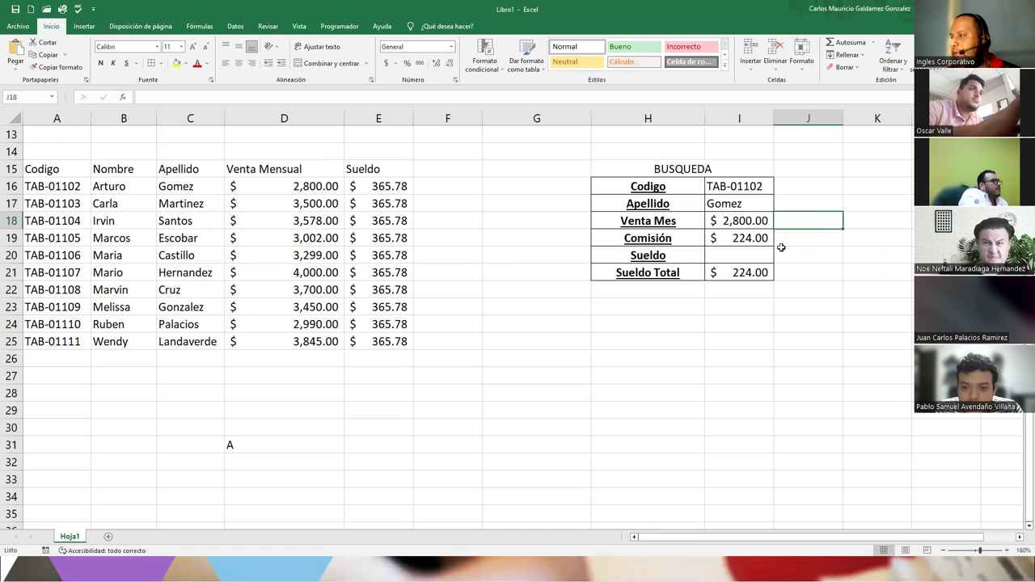
click(741, 237)
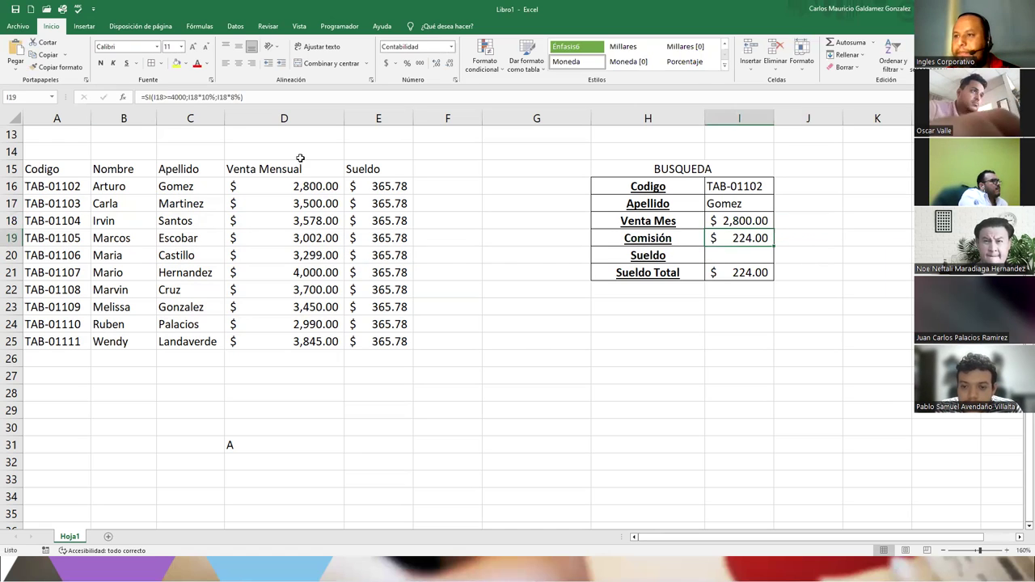
click(252, 97)
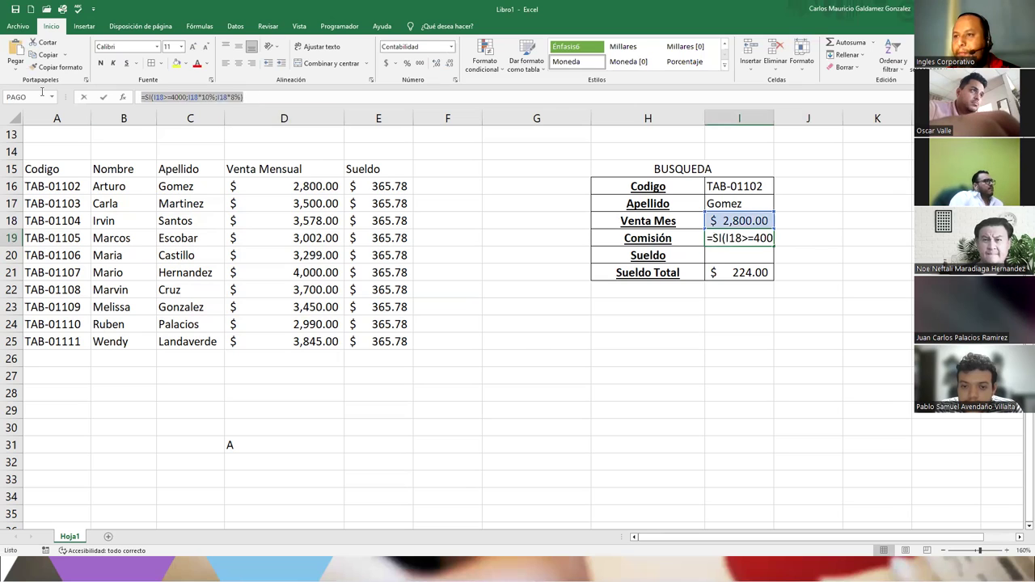
text(=)
click(790, 222)
key(Escape)
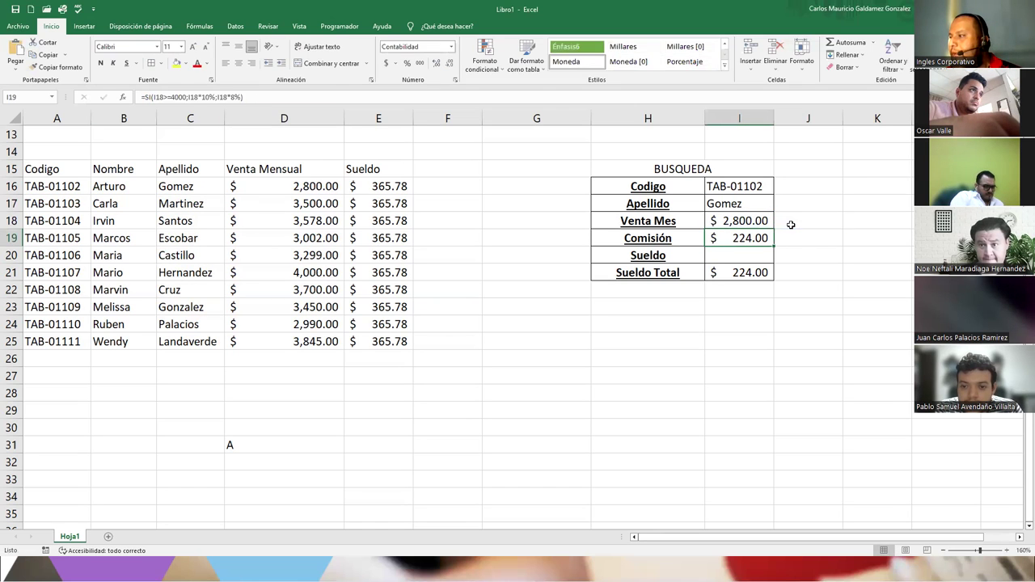
- Paste the commission formula into J18 and edit it to =SI(I18>=4000;10%;8%)
click(790, 224)
double_click(791, 224)
text(=SI(I18>=4000;I18*10%;I18*8%))
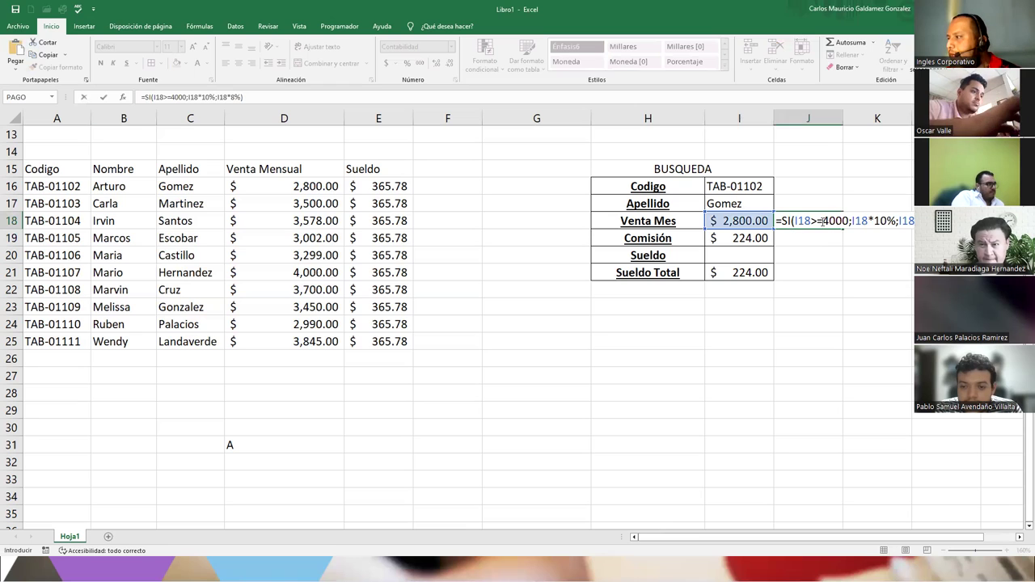
drag(872, 220, 854, 222)
key(BackSpace)
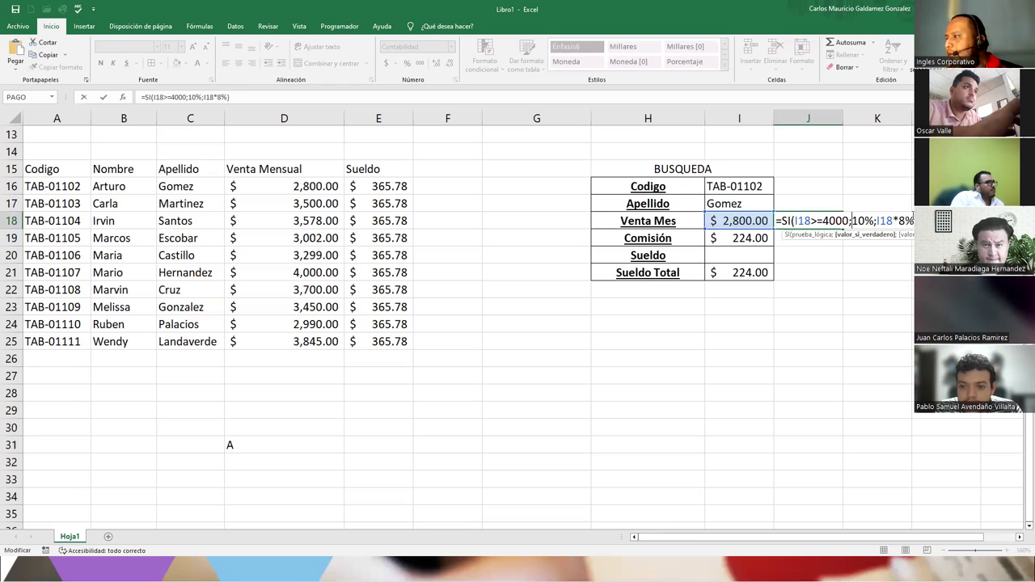
drag(896, 221, 877, 221)
key(BackSpace)
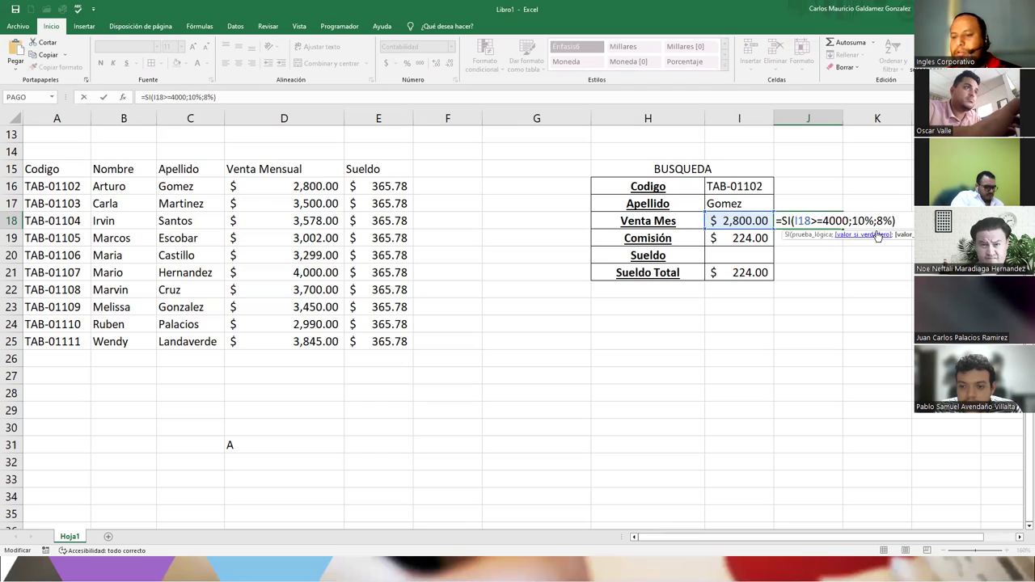
key(Return)
- Format the J18 rate as a centred percentage, showing 8%
click(786, 225)
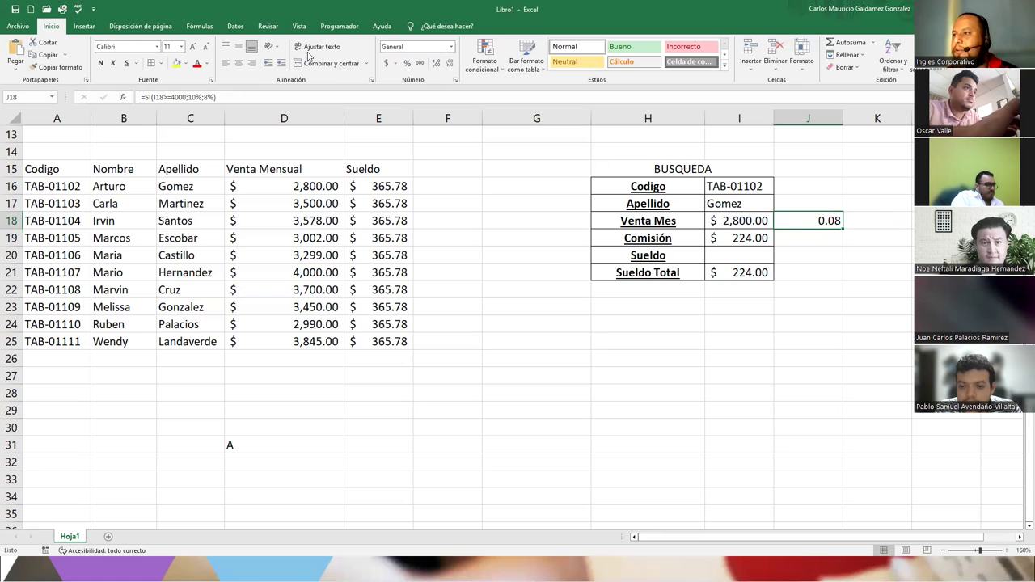
click(385, 63)
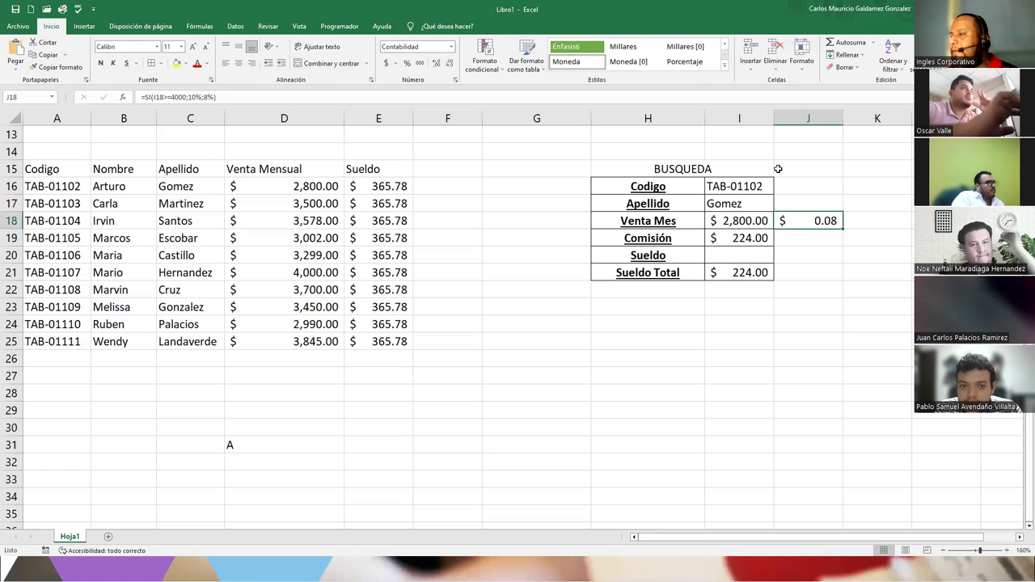
click(407, 63)
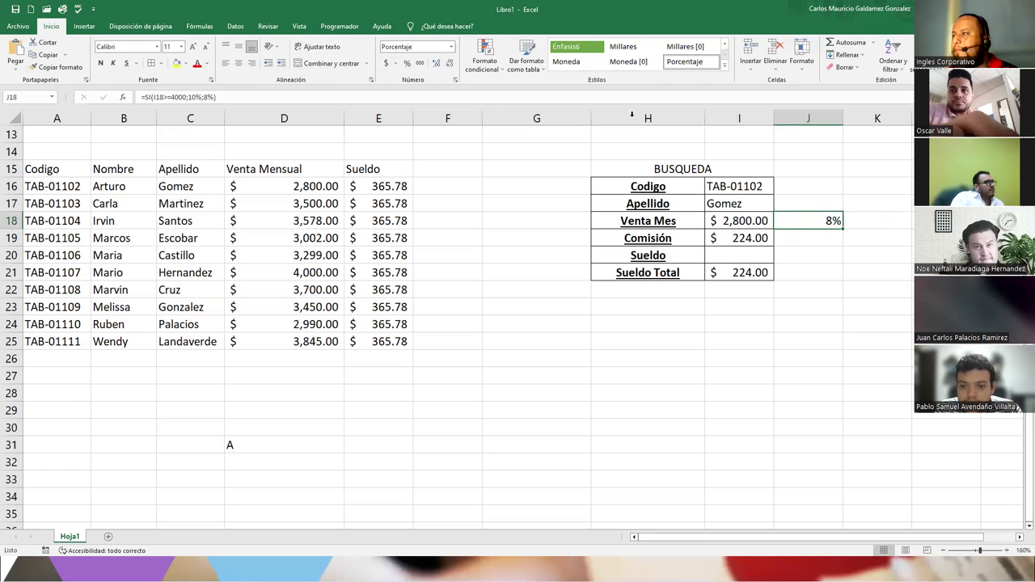
click(238, 63)
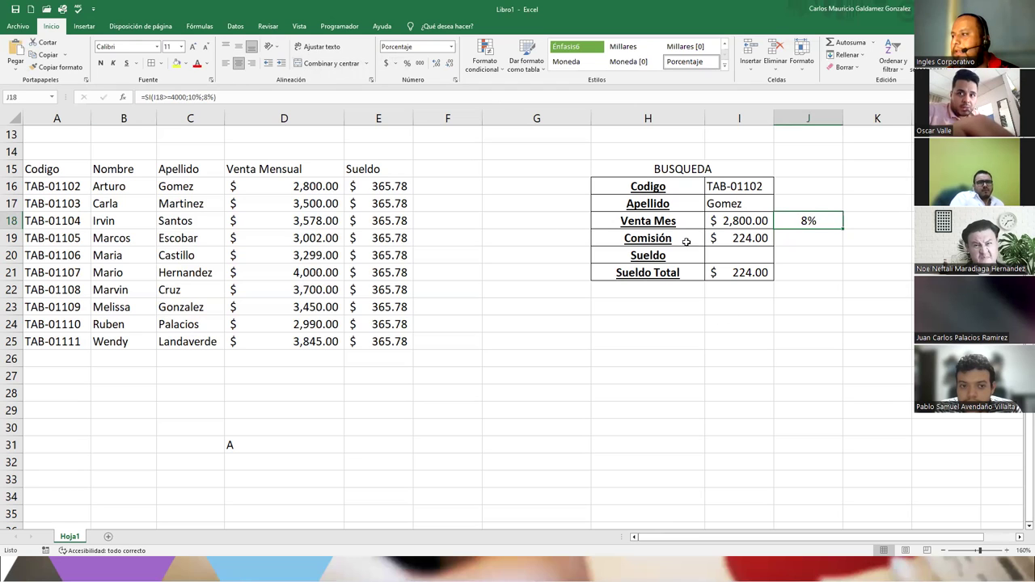
- Pick code TAB-01107 in I16 and check the resulting $400.00 commission
click(765, 189)
click(778, 188)
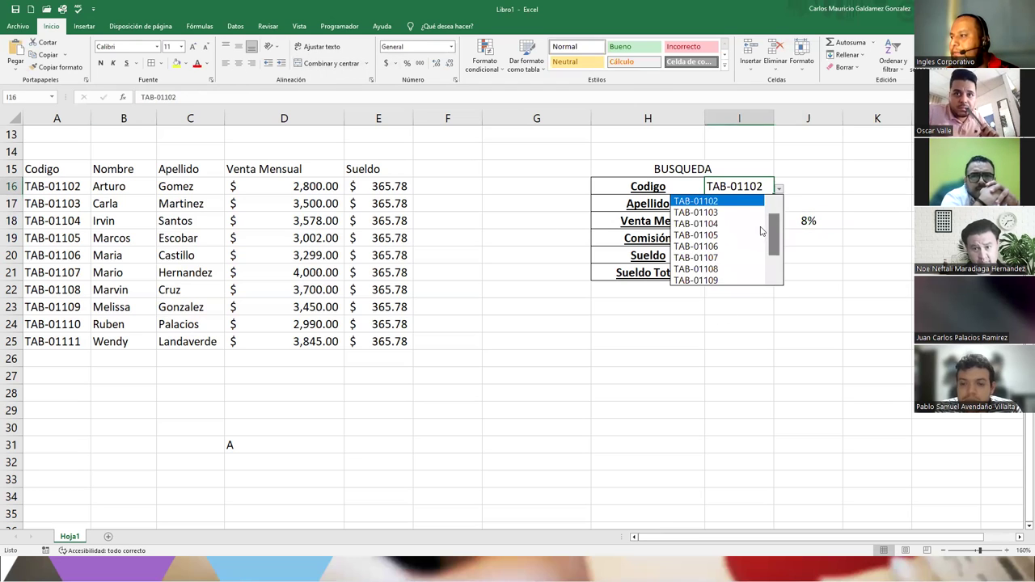
click(719, 261)
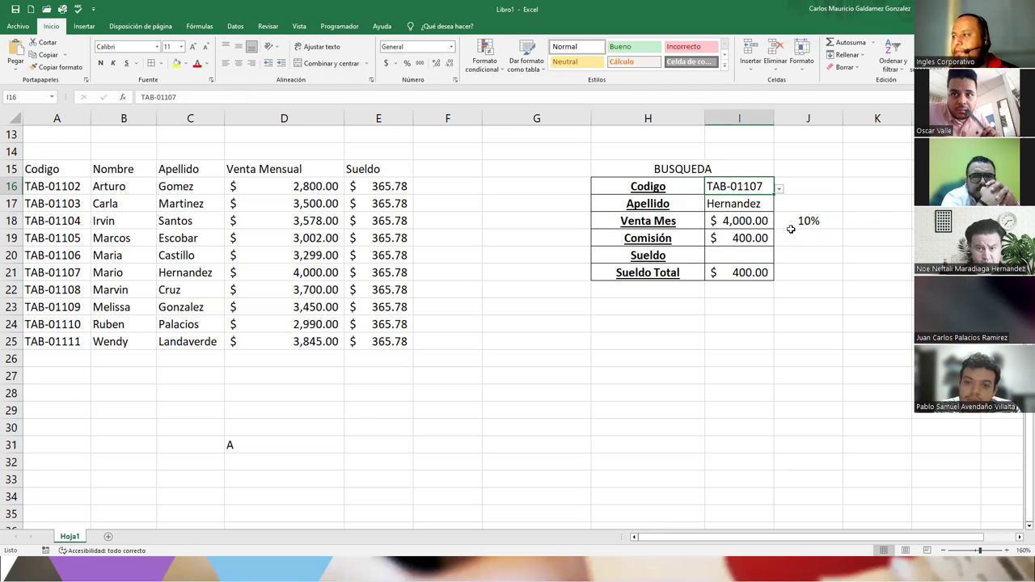
click(736, 240)
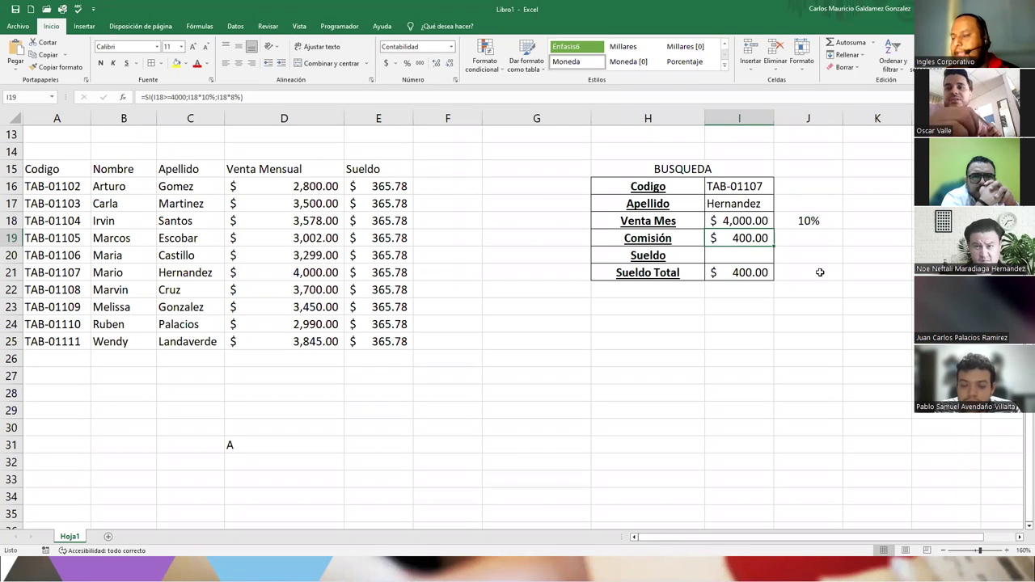
click(716, 256)
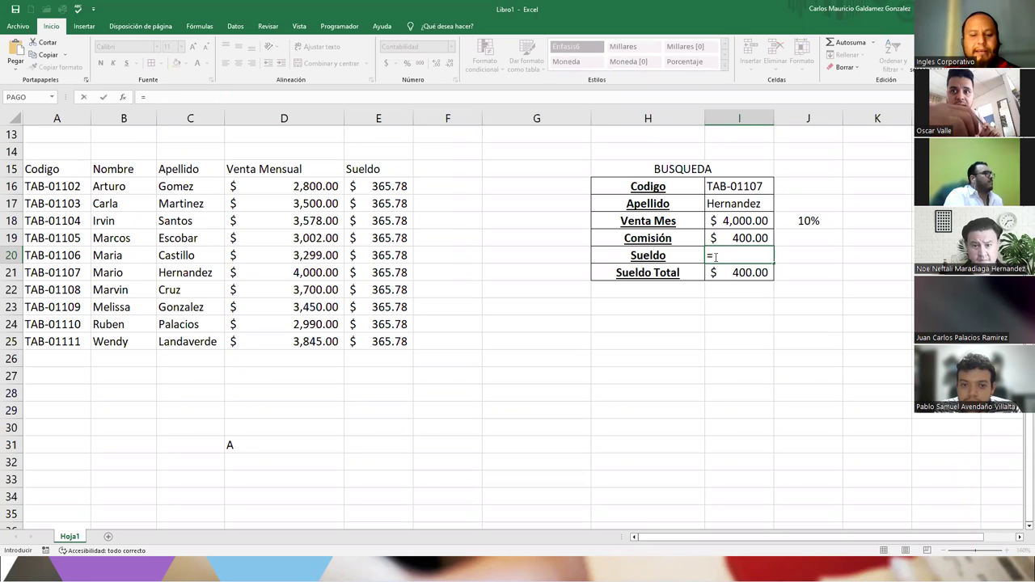
- Enter =BUSCARV(I16;A16:E25;5;FALSO) in I20 to pull the employee's salary
text(BUSCARV()
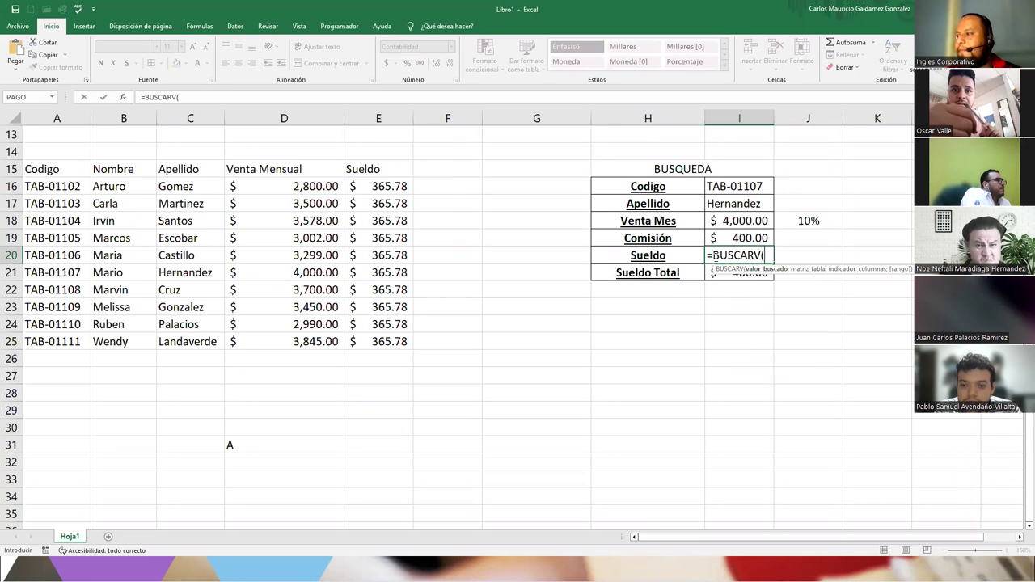
click(734, 187)
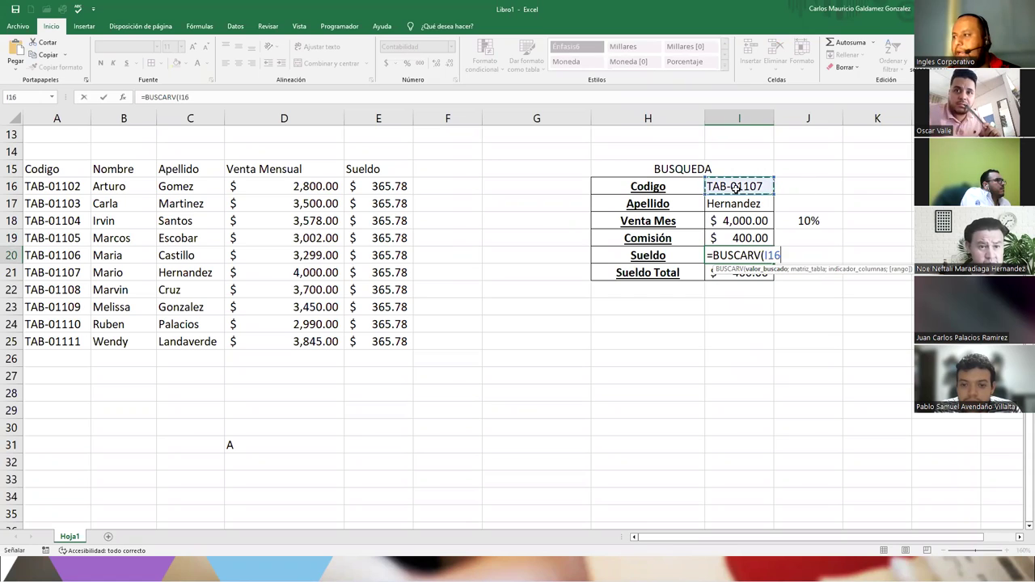
text(;)
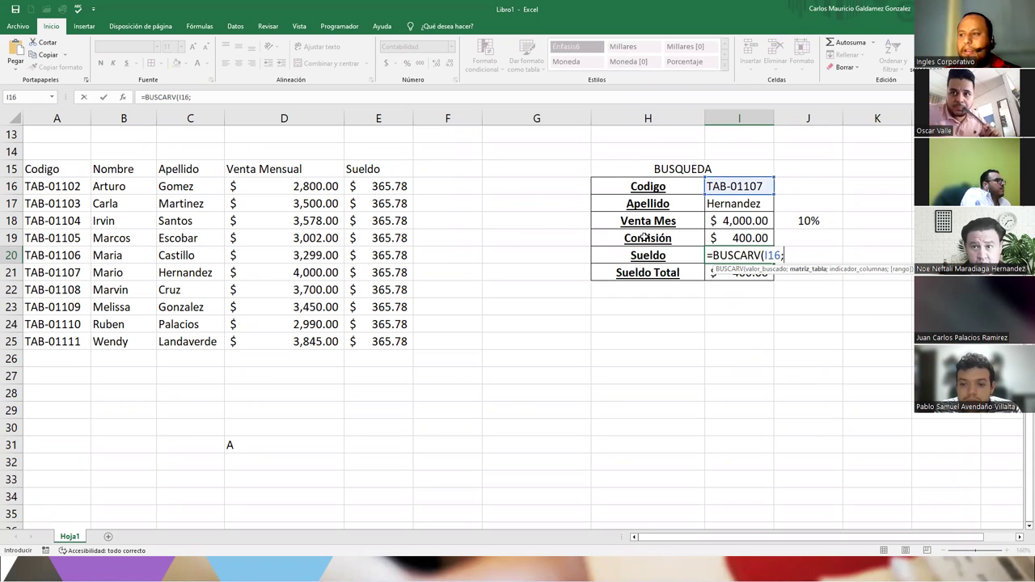
drag(76, 185, 379, 341)
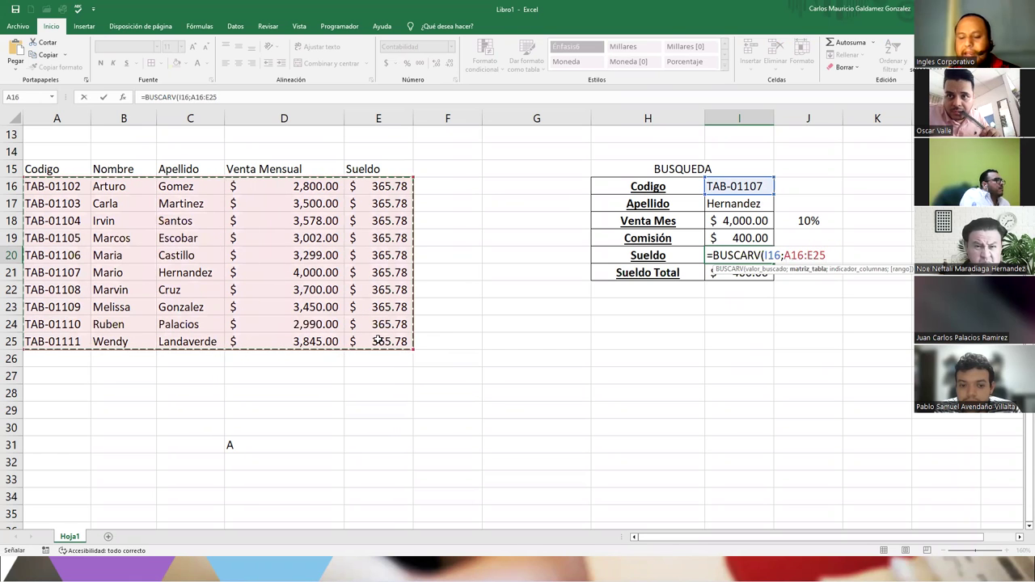
text(;)
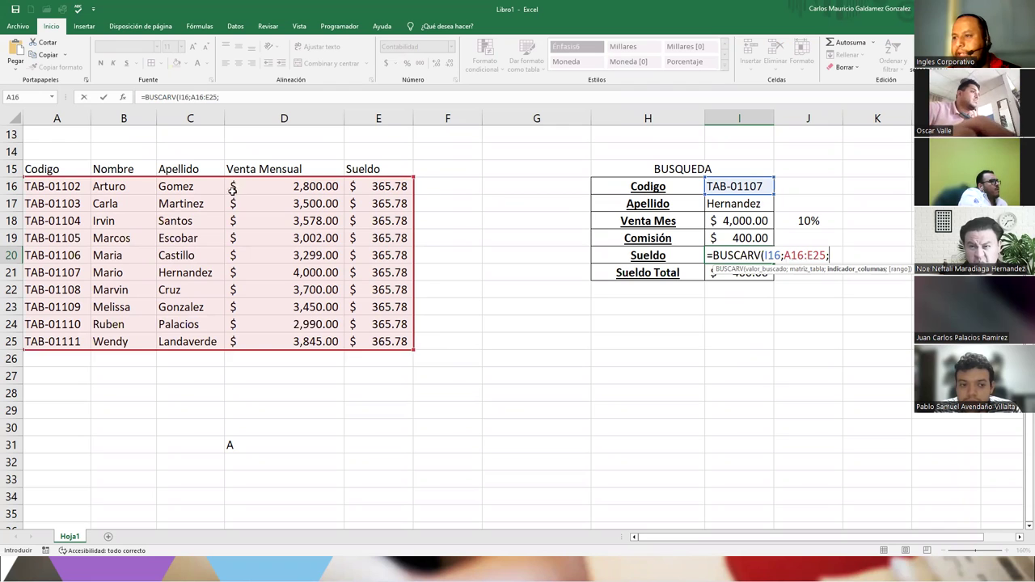
text(5)
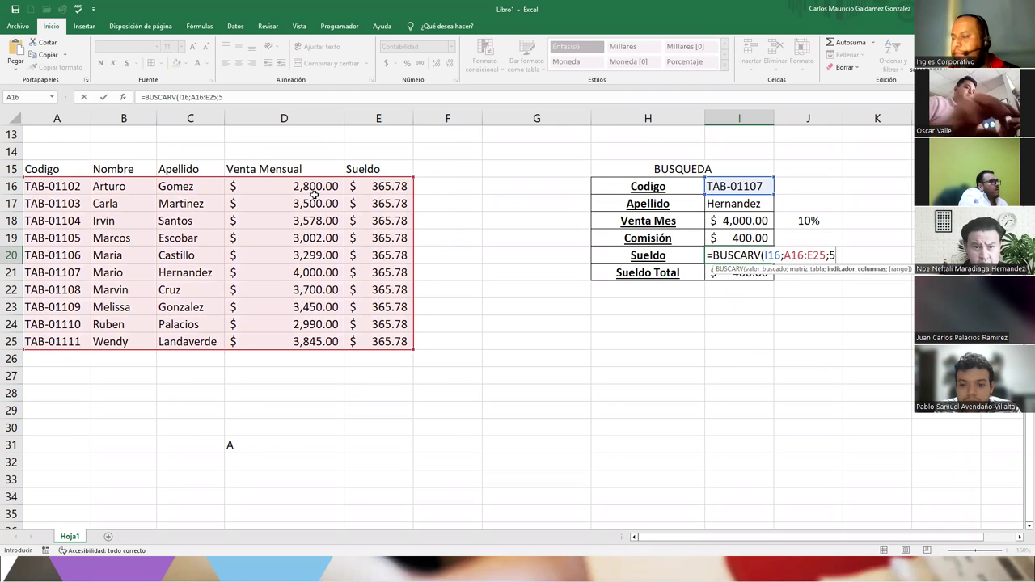
text(;FAL)
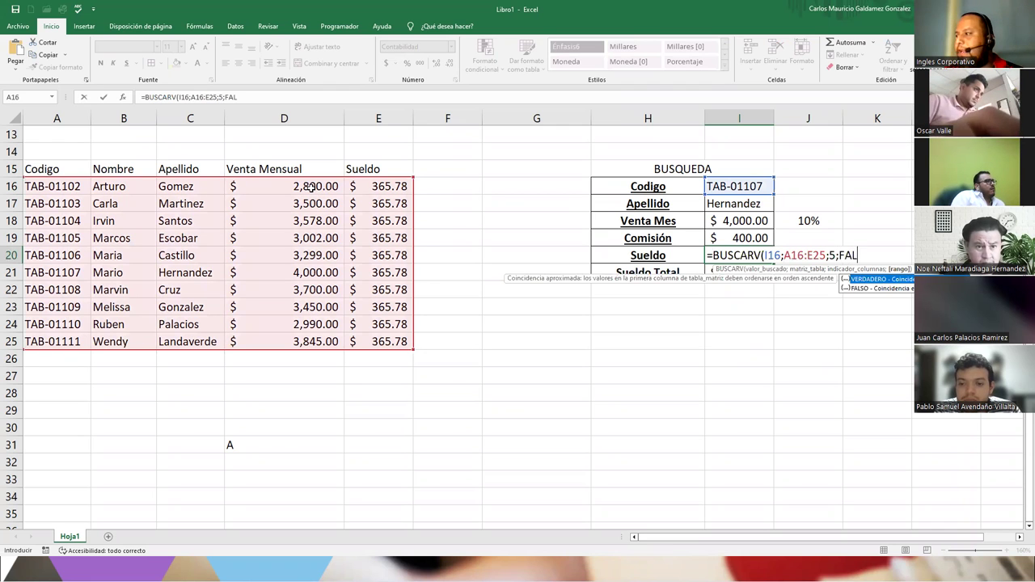
text(SO))
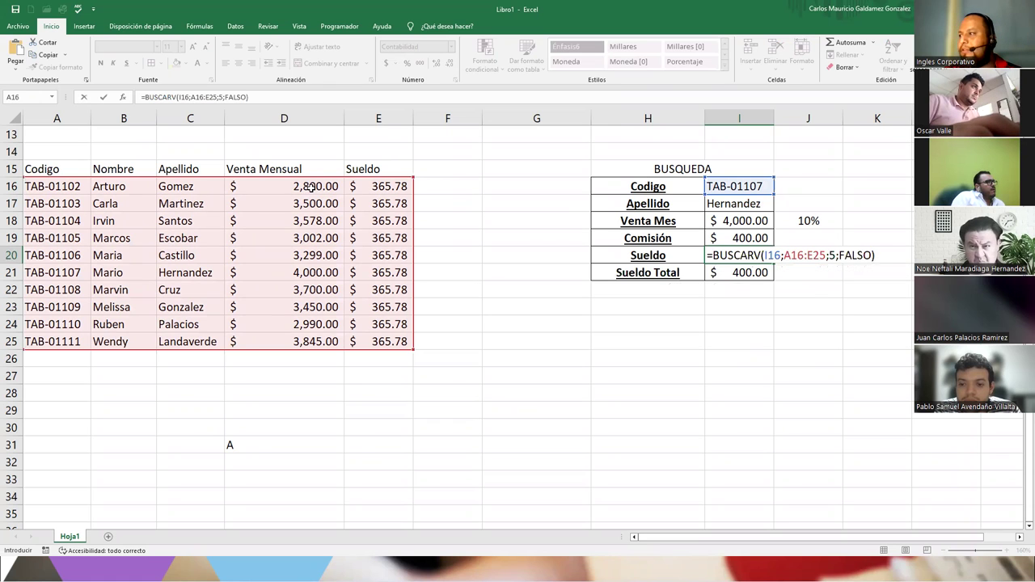
key(Return)
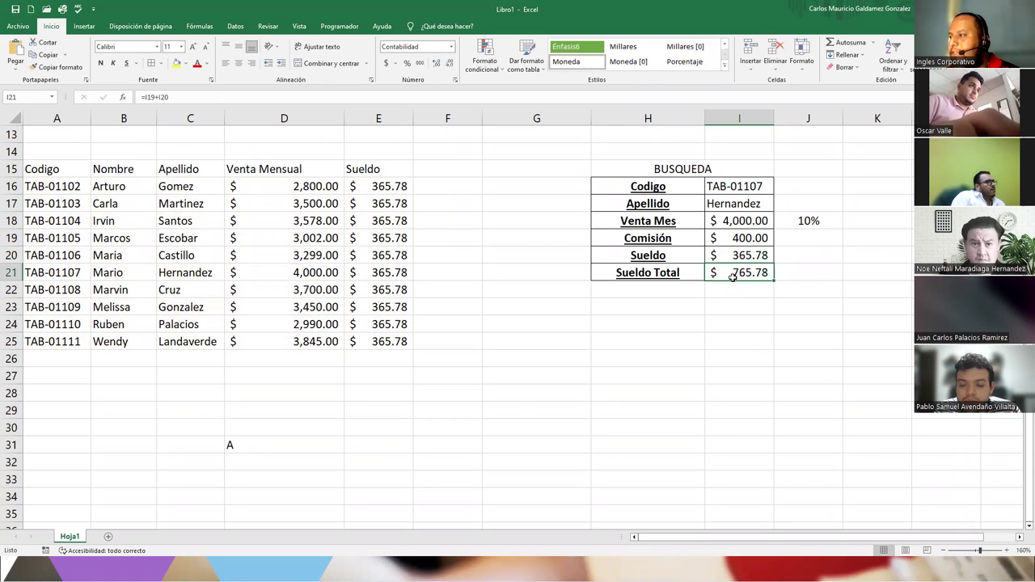
- Make Sueldo Total red and bold, then choose code TAB-01109 after trying TAB-01111
click(196, 63)
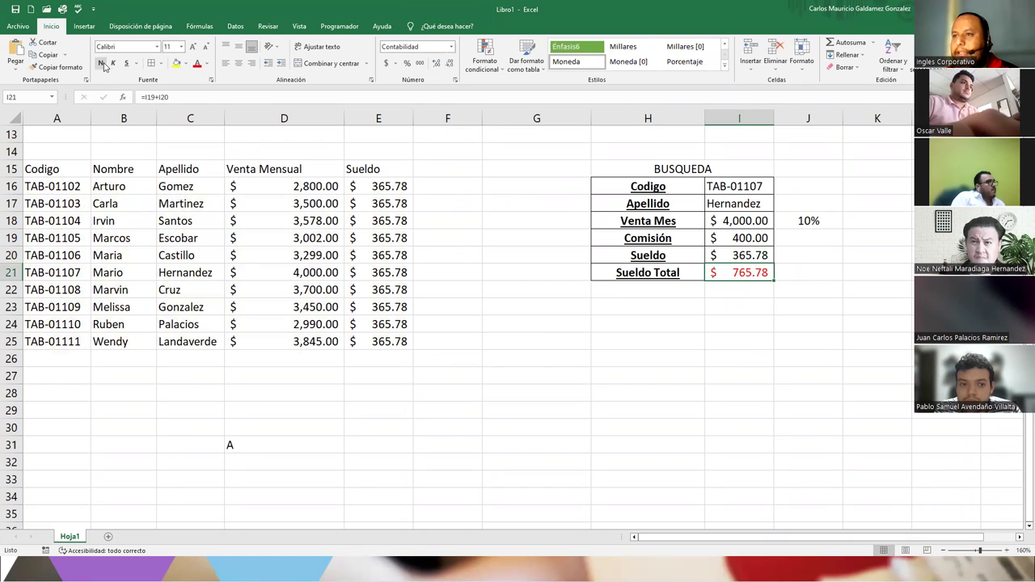
click(102, 64)
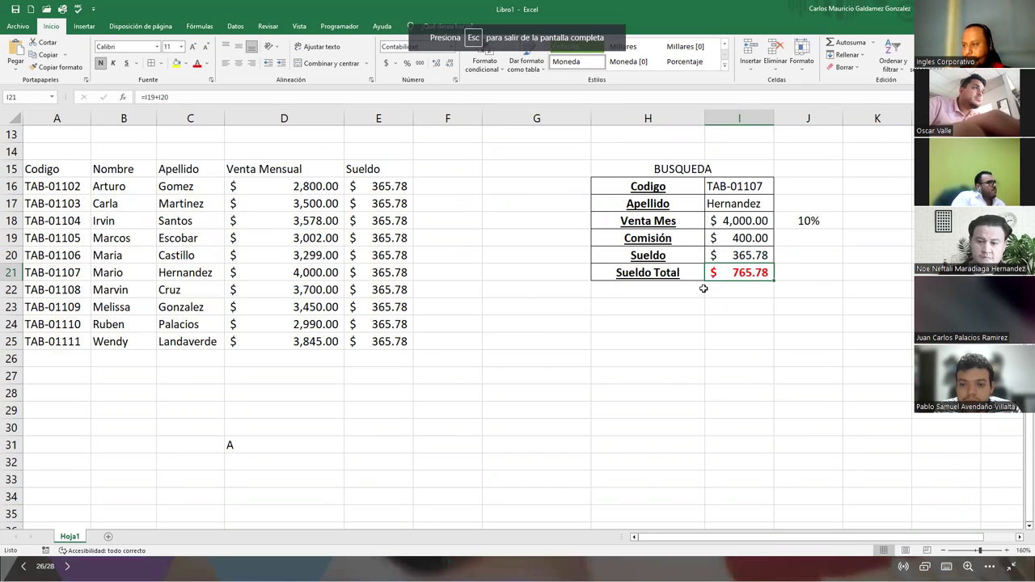
click(735, 186)
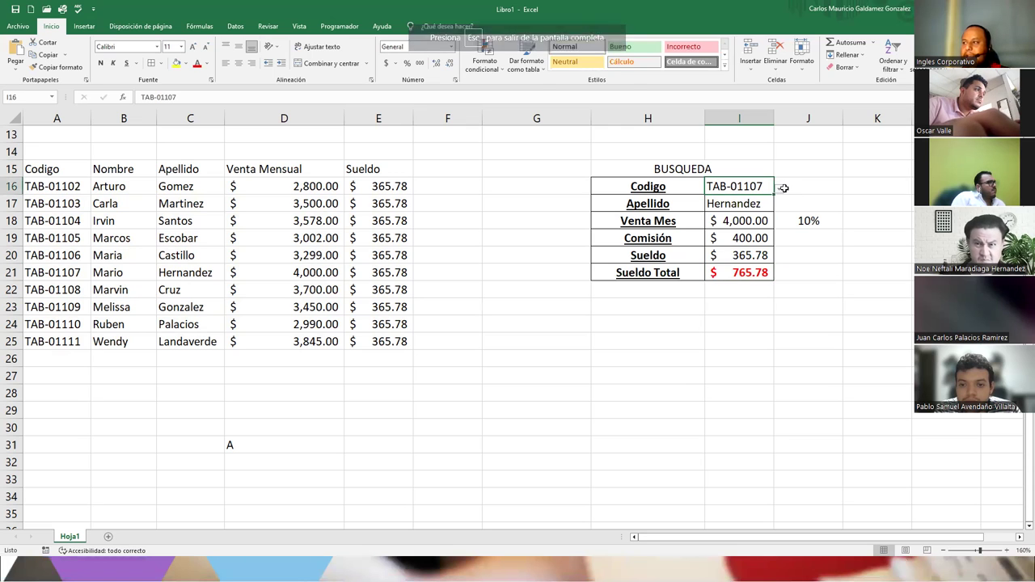
click(778, 188)
click(696, 280)
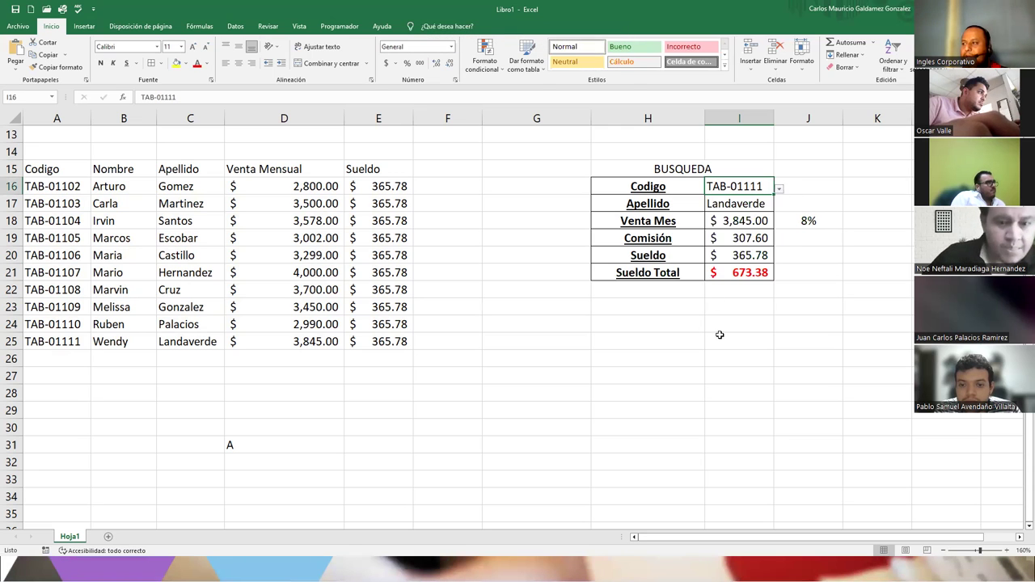
click(778, 188)
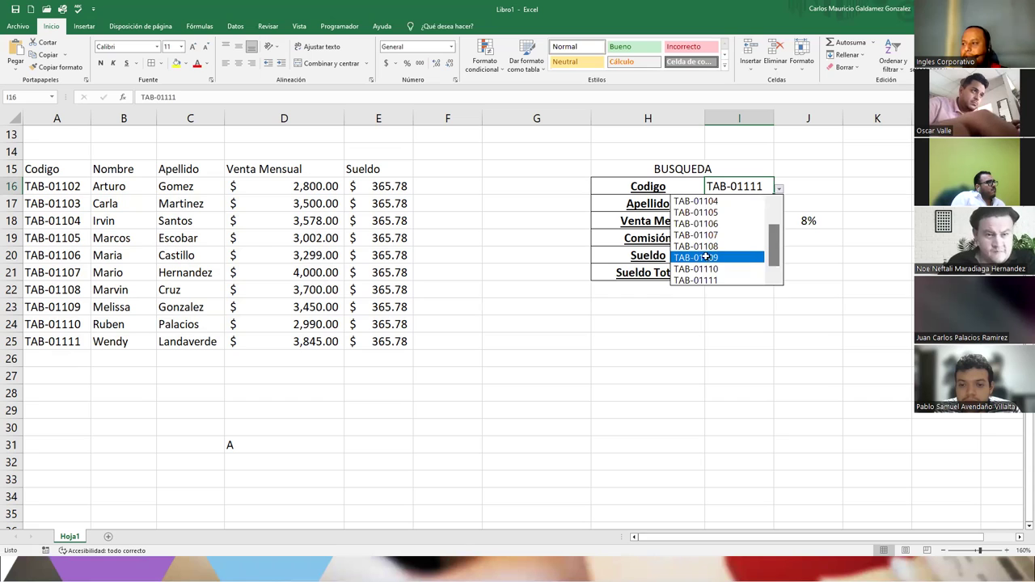
click(705, 257)
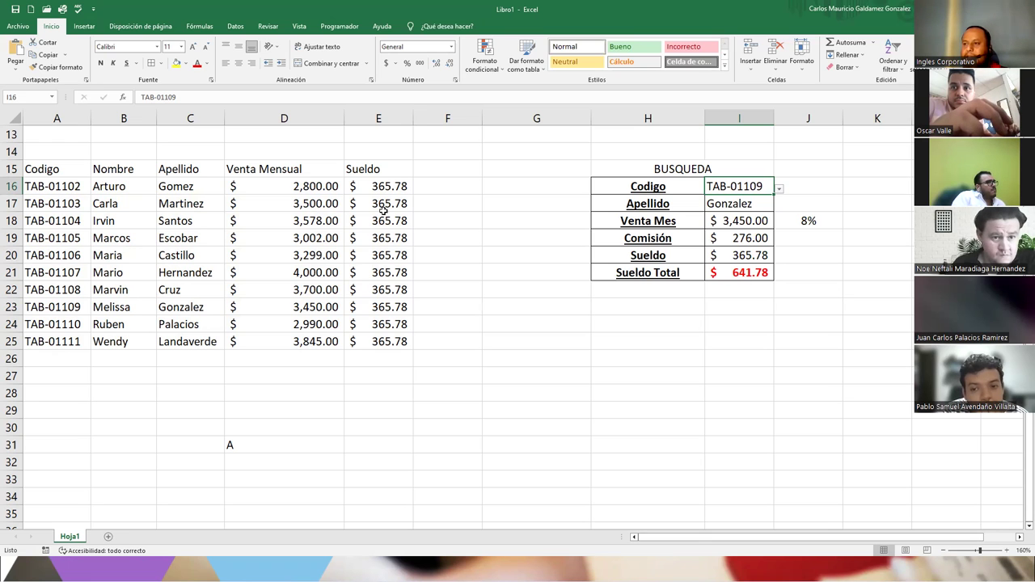
- Clear the stray A from cell D31
drag(359, 189, 357, 342)
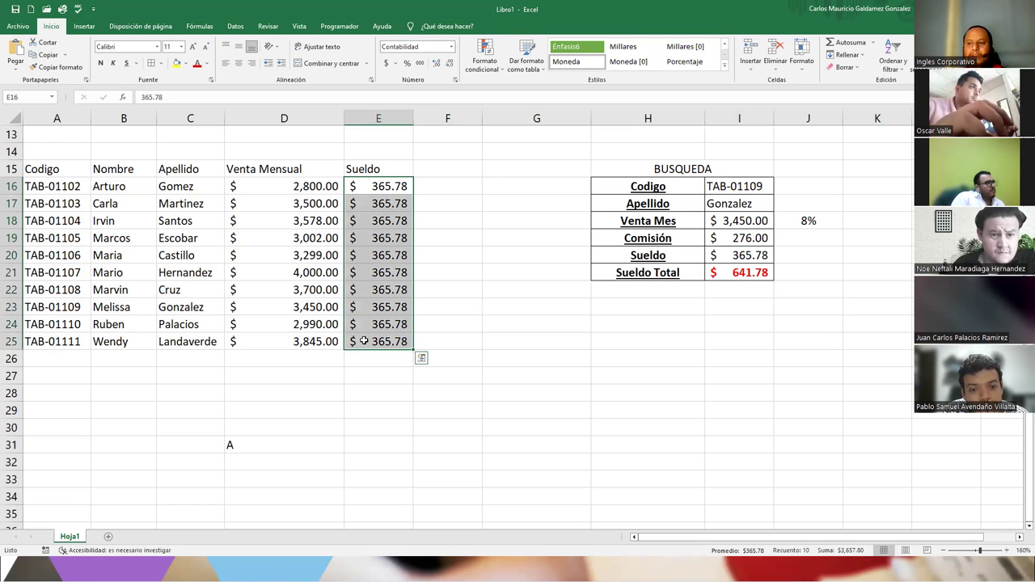
click(298, 439)
key(BackSpace)
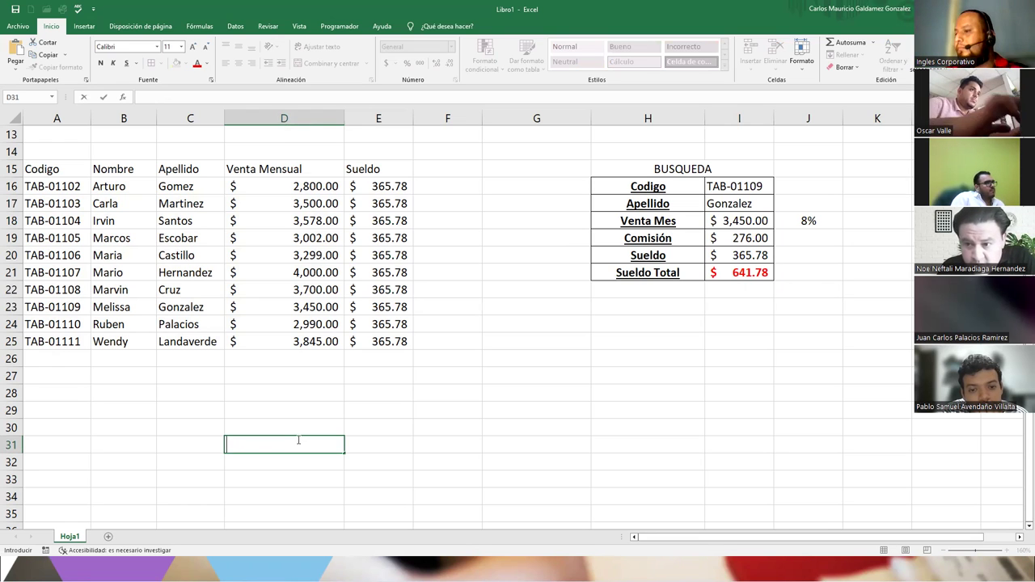
key(Escape)
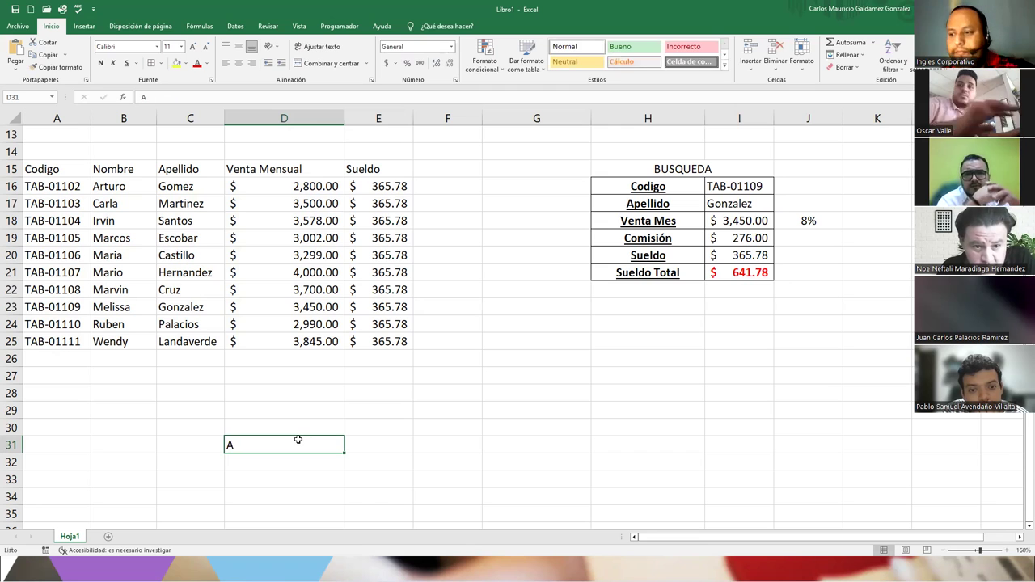
key(BackSpace)
key(Return)
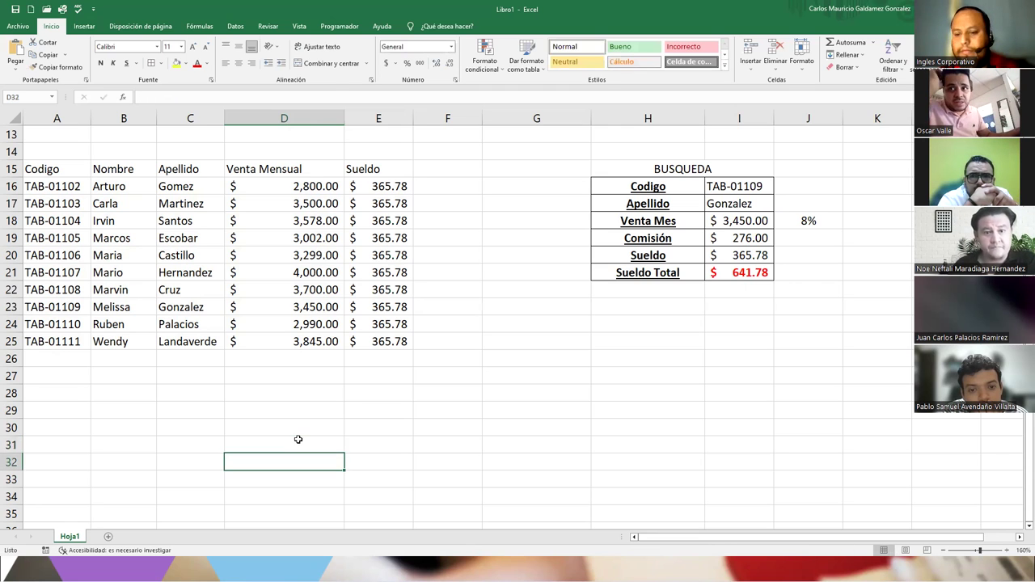
key(Up)
click(794, 223)
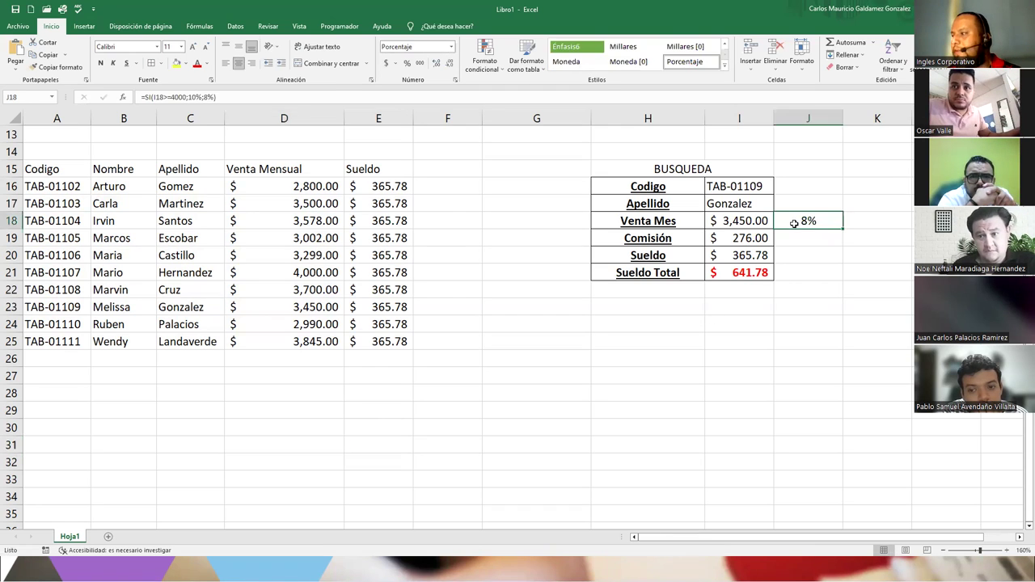
double_click(794, 223)
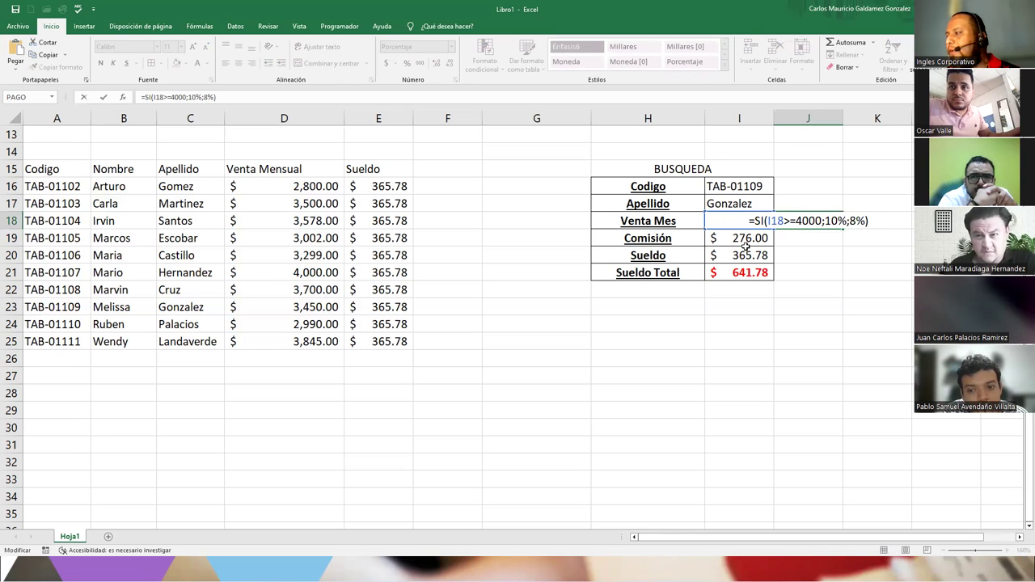
key(Return)
click(743, 238)
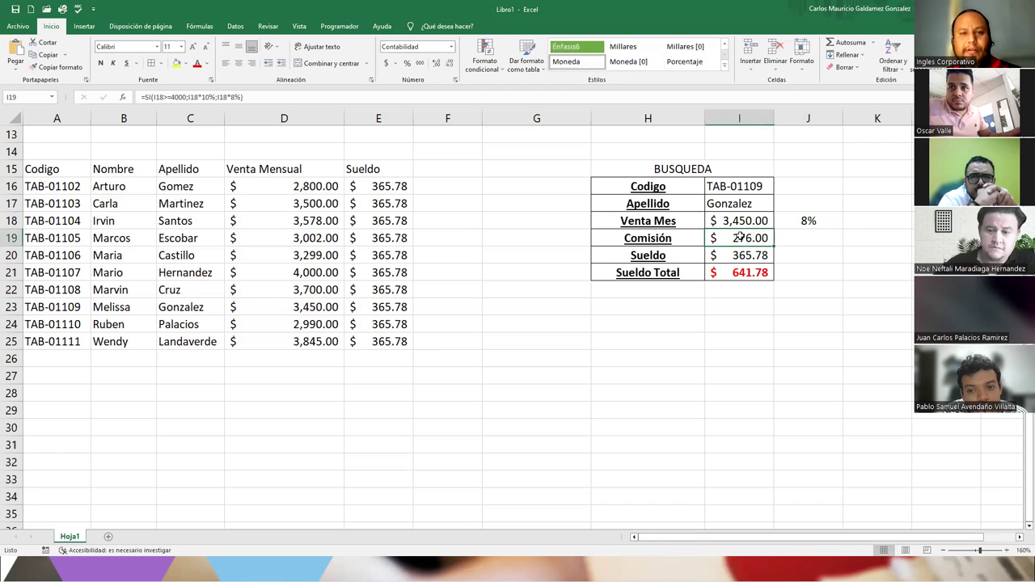
double_click(742, 237)
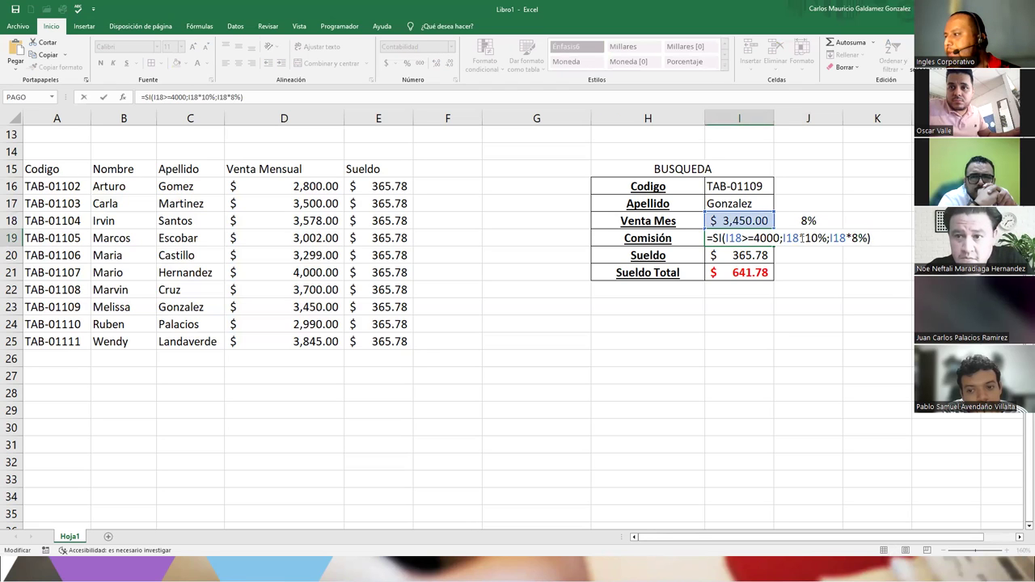
drag(799, 237, 782, 238)
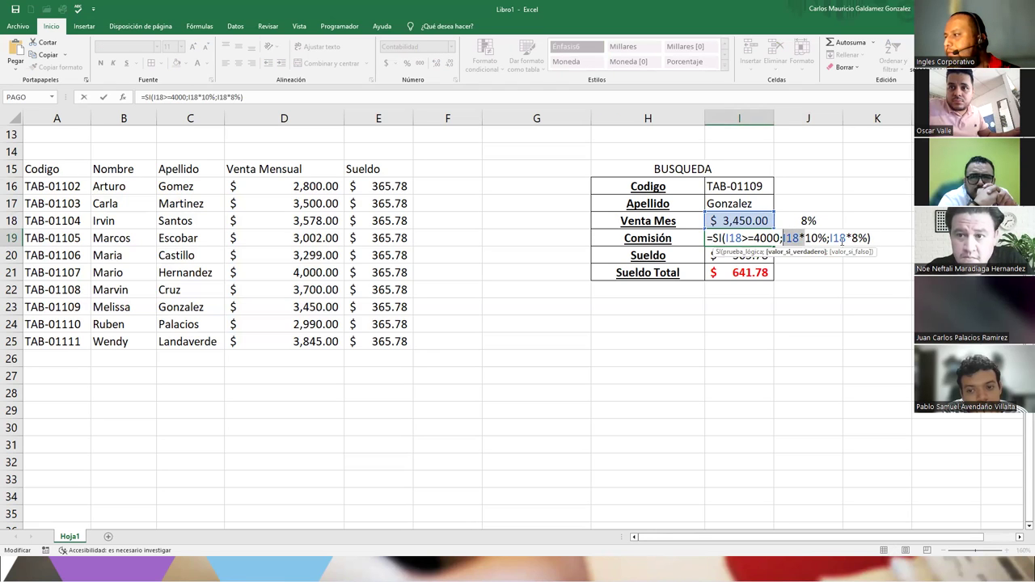
drag(846, 238, 829, 237)
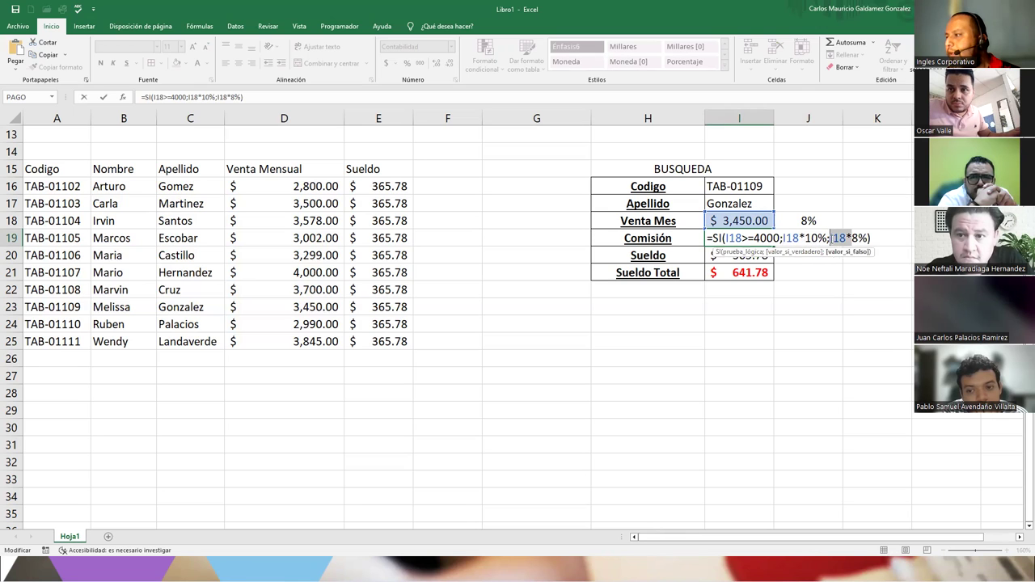
key(Escape)
click(796, 223)
double_click(795, 223)
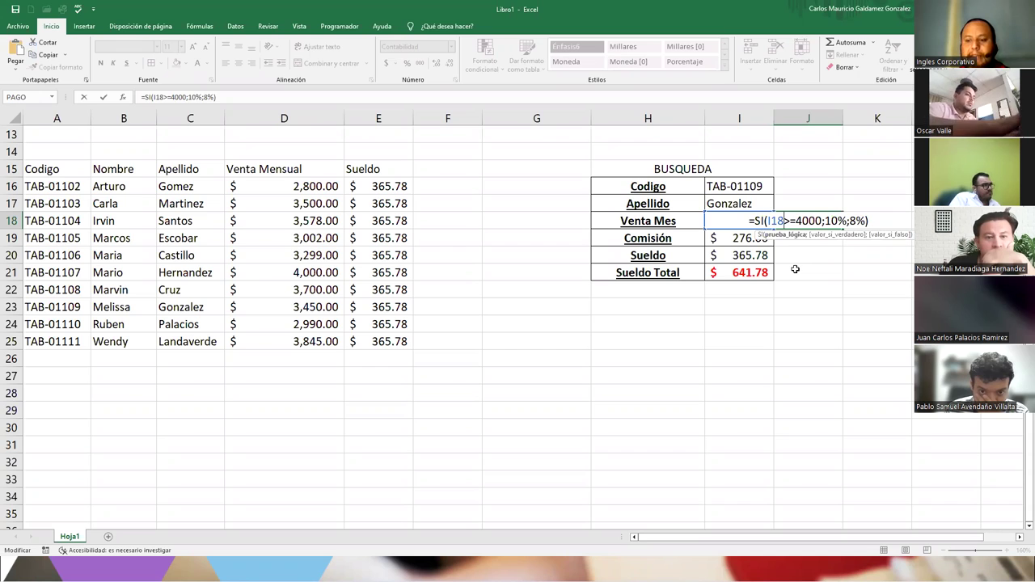
key(Return)
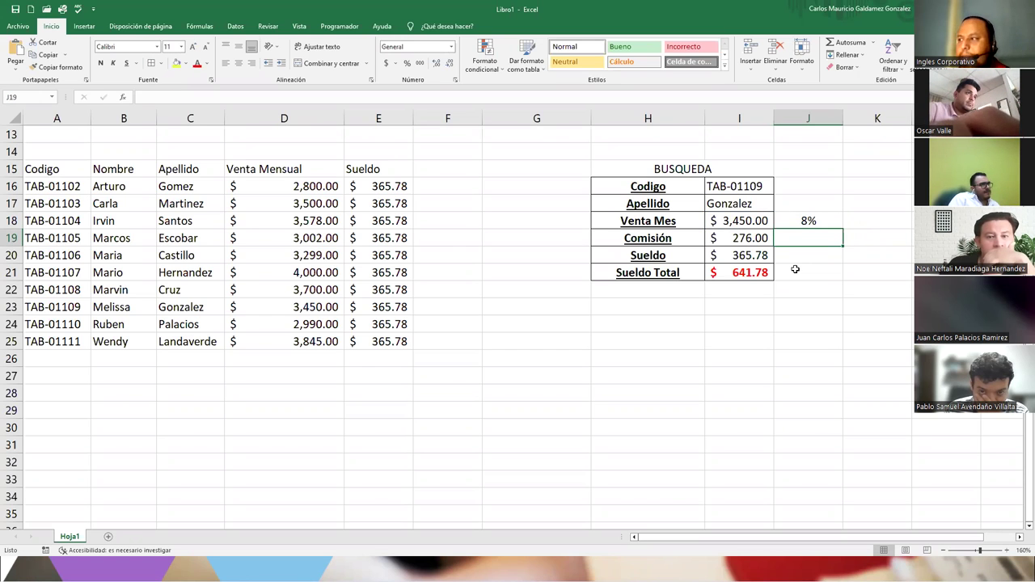
- Rename the Hoja1 sheet tab to 'Ejercicio 07'
click(501, 363)
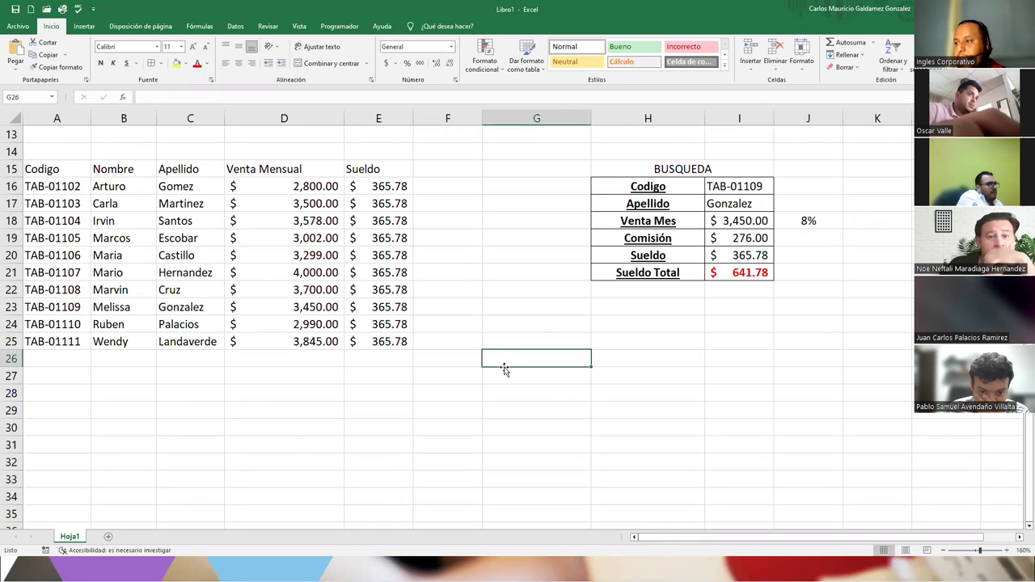
scroll(502, 365, up, 4)
scroll(503, 370, down, 5)
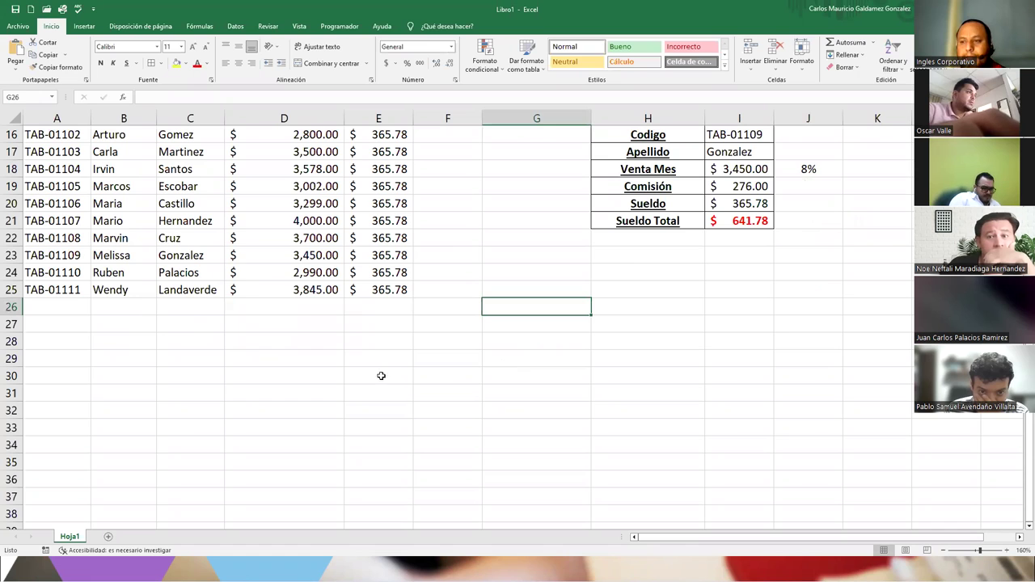
double_click(71, 537)
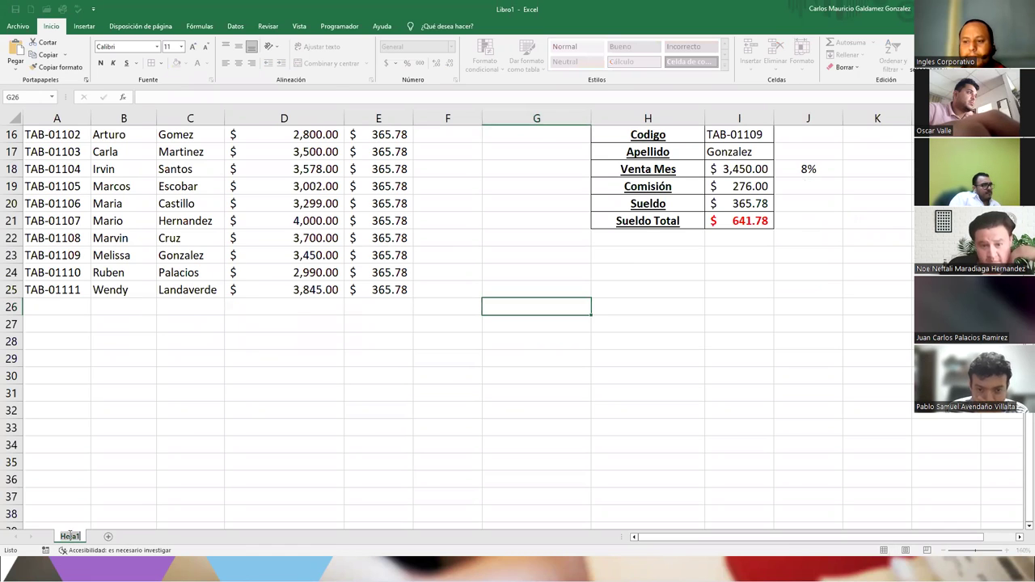
text(Ejercicio 07)
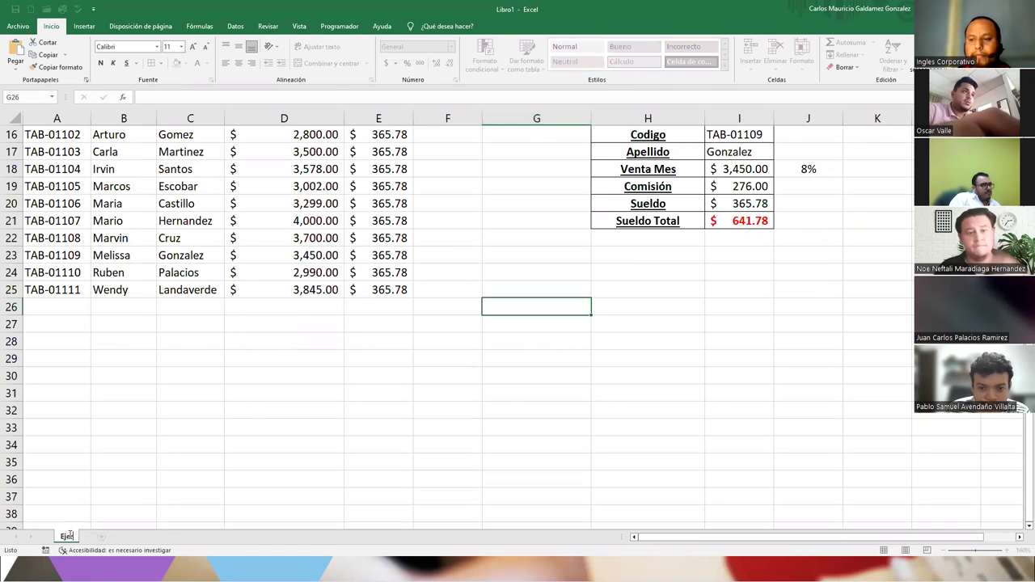
key(Return)
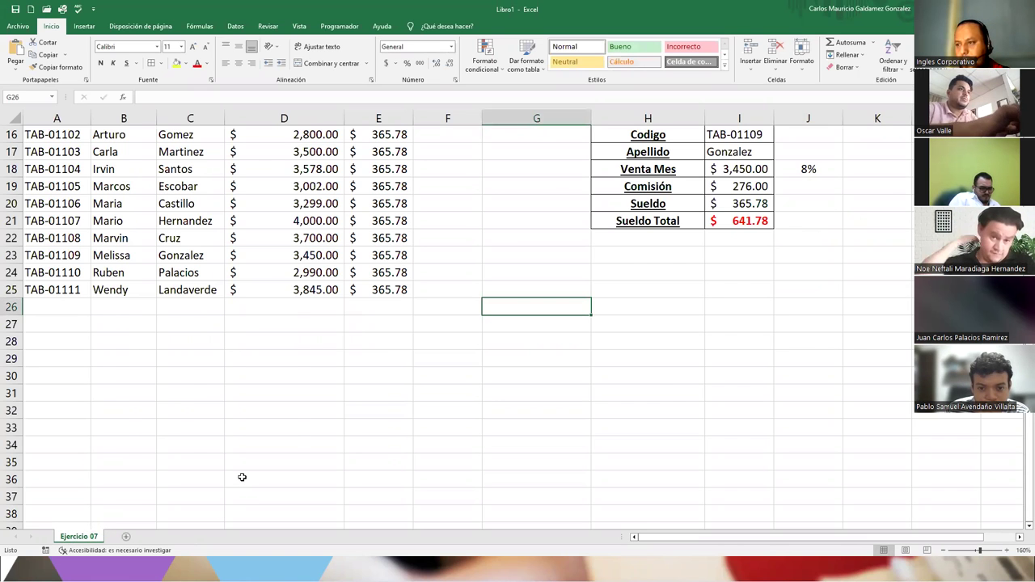
scroll(243, 478, up, 5)
scroll(242, 478, down, 5)
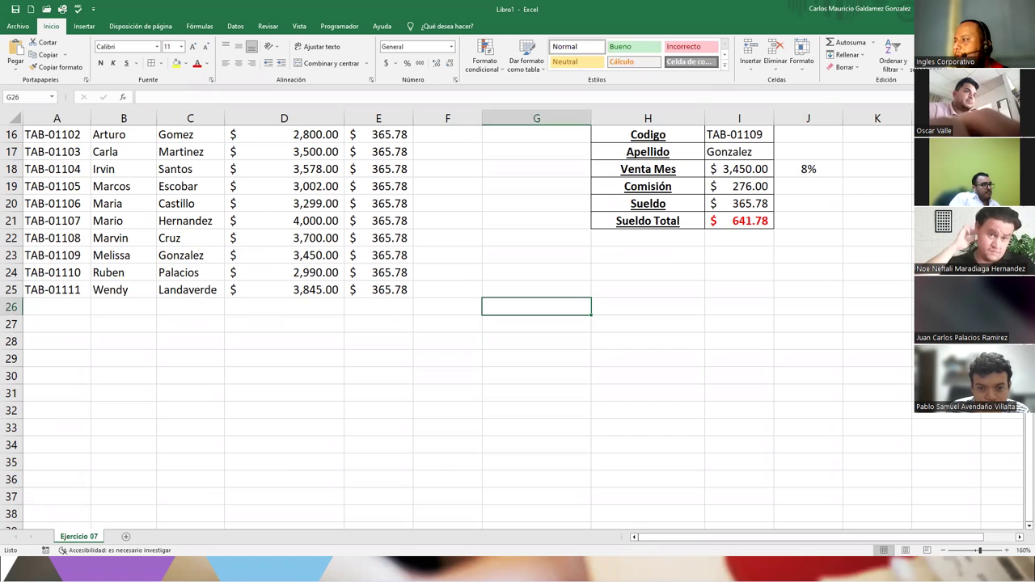
scroll(289, 466, up, 1)
scroll(485, 393, up, 1)
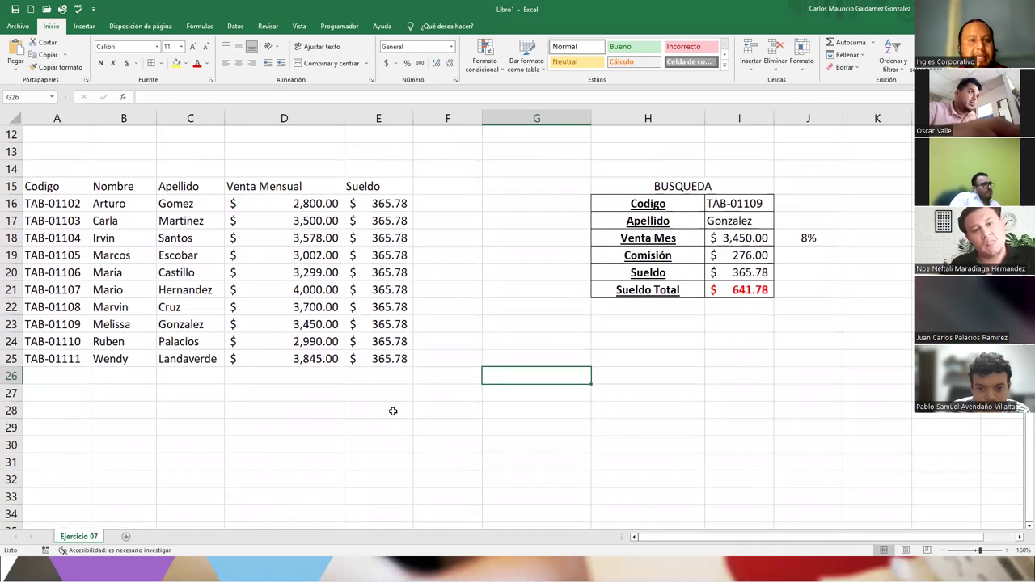
click(504, 425)
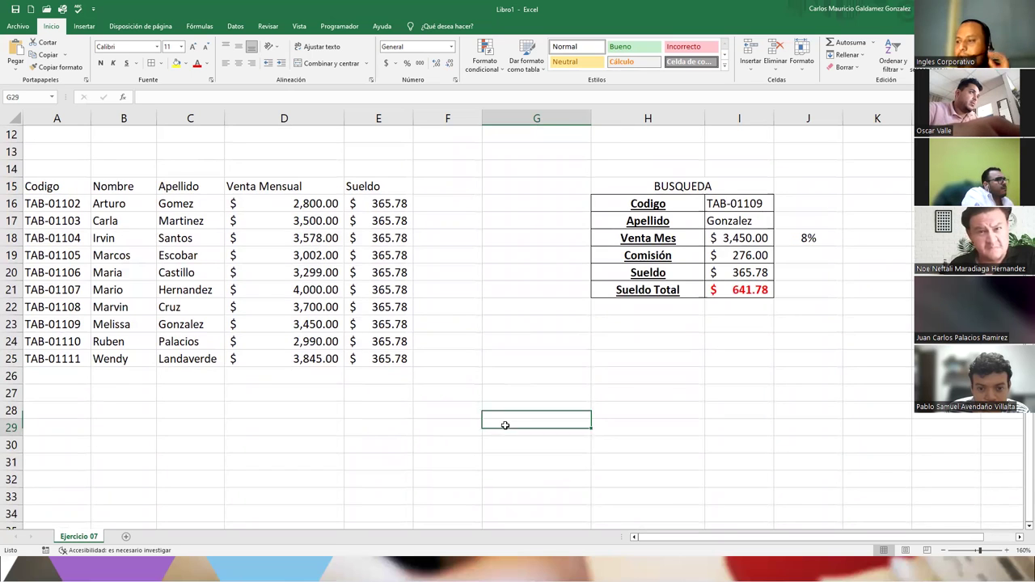
click(79, 191)
drag(79, 190, 369, 360)
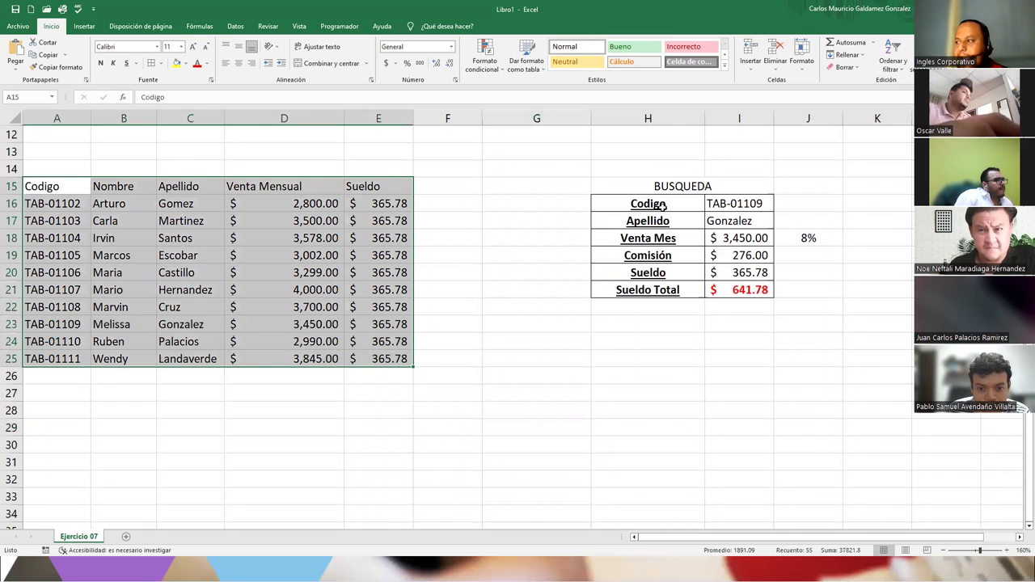
drag(607, 189, 633, 290)
click(501, 340)
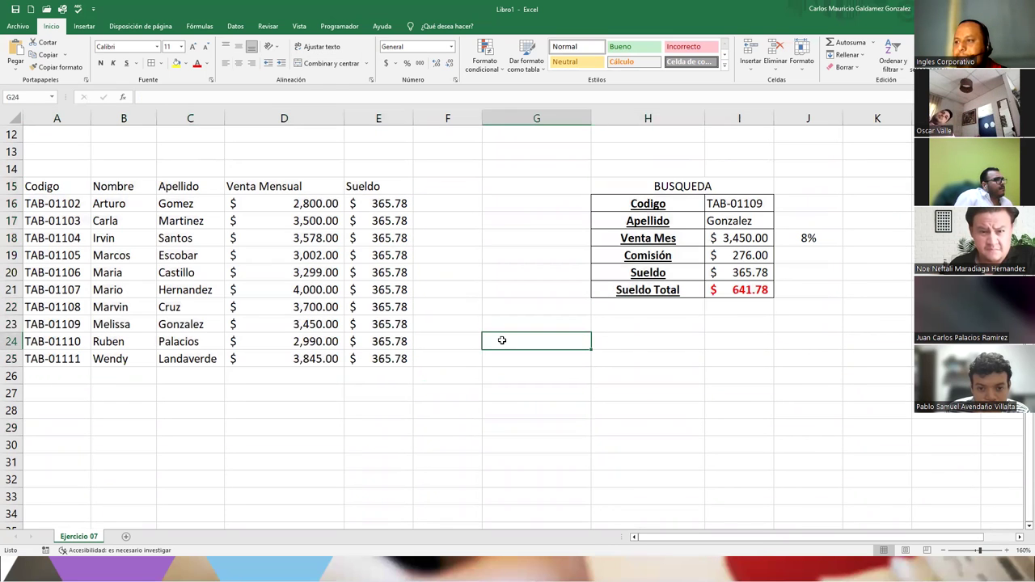
drag(434, 184, 446, 348)
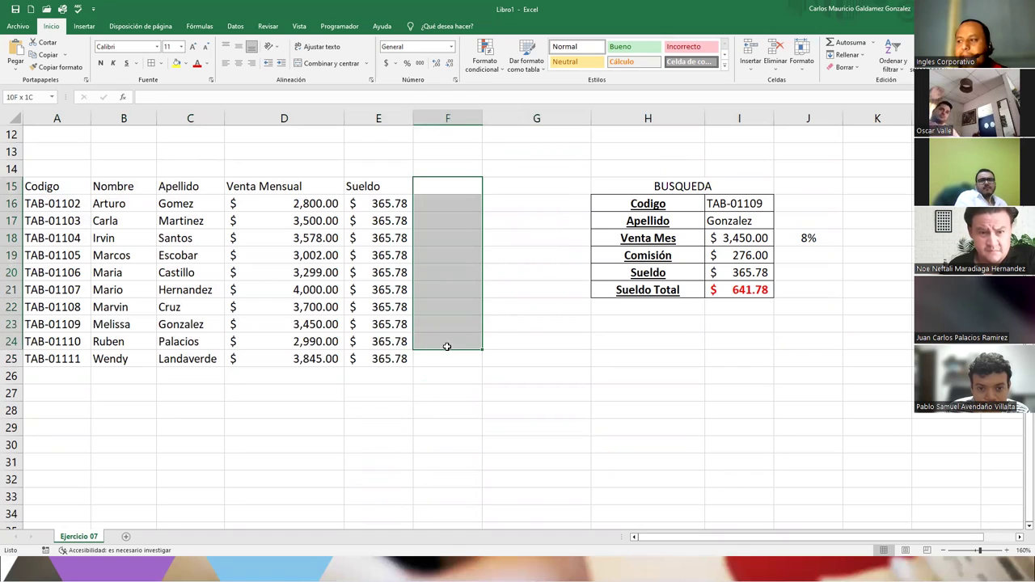
click(674, 191)
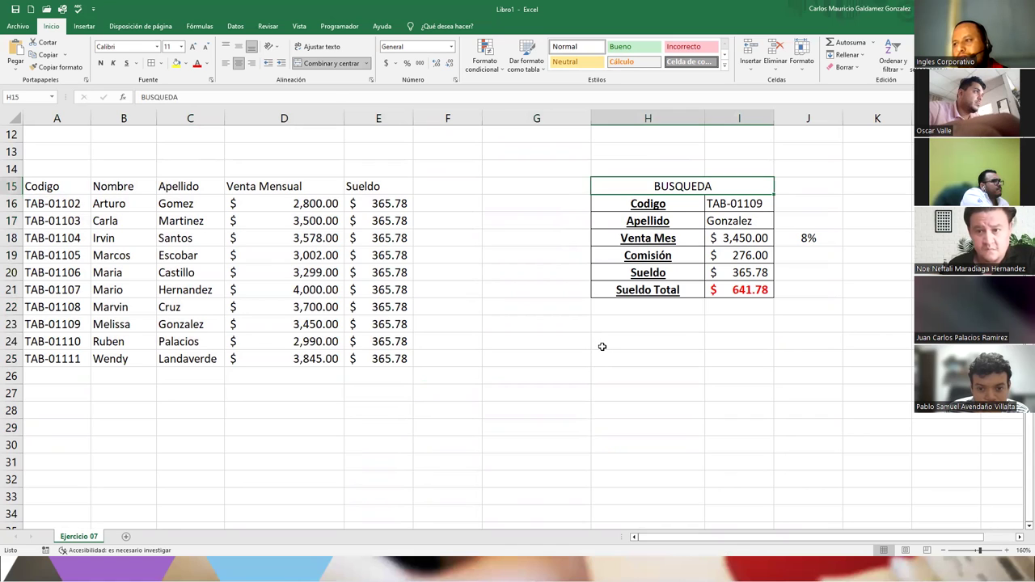
click(436, 190)
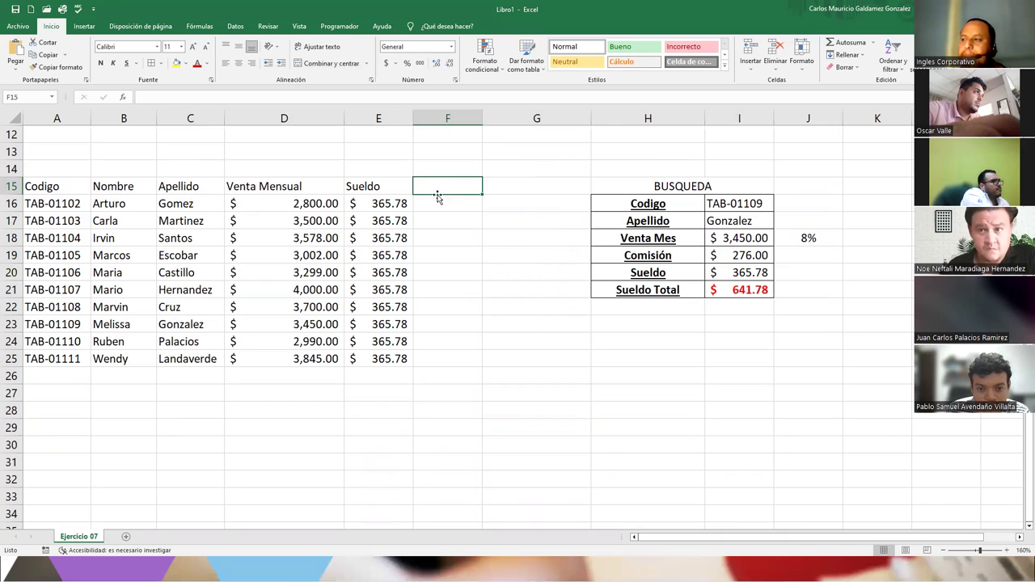
drag(377, 188, 420, 367)
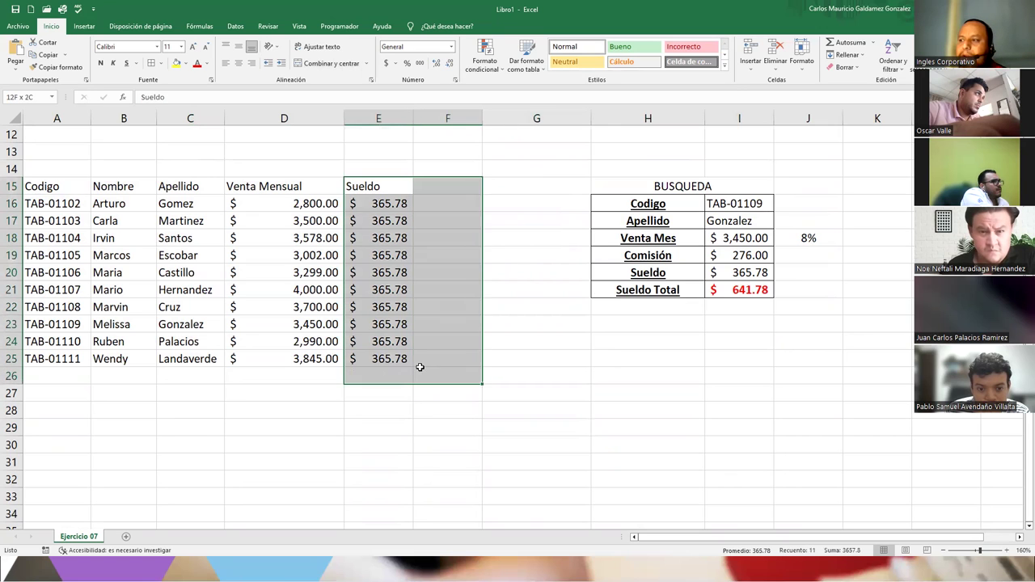
click(445, 194)
drag(380, 187, 459, 359)
drag(549, 346, 745, 296)
click(687, 323)
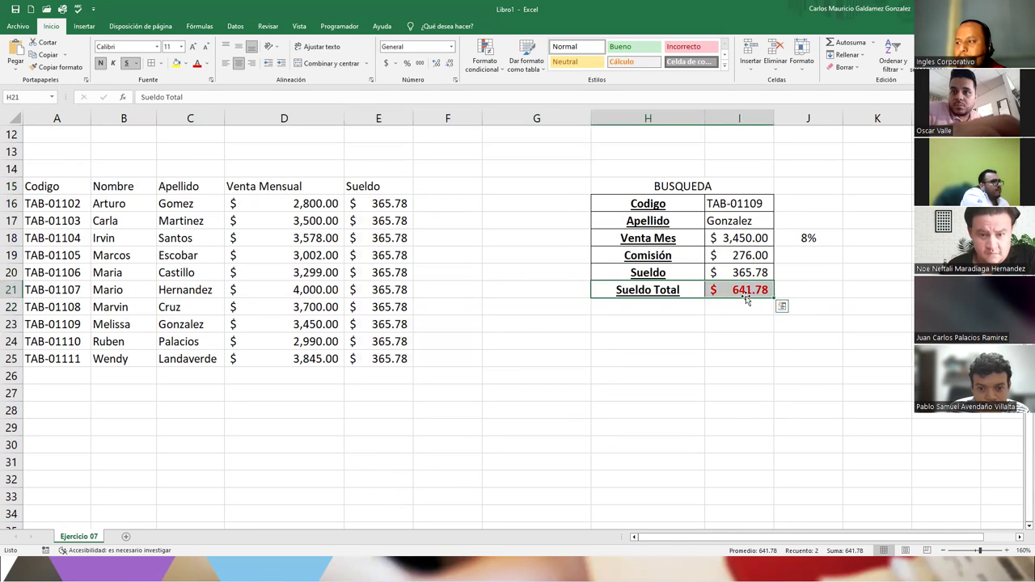
drag(679, 187, 688, 292)
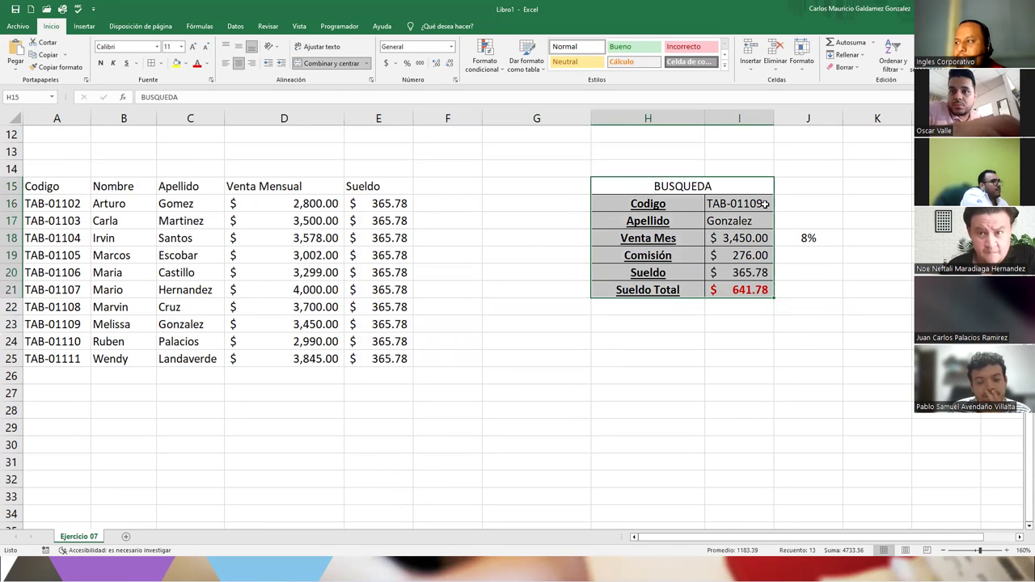
- Try codes TAB-01106 and TAB-01111, then settle on TAB-01105 in I16
click(740, 204)
click(777, 206)
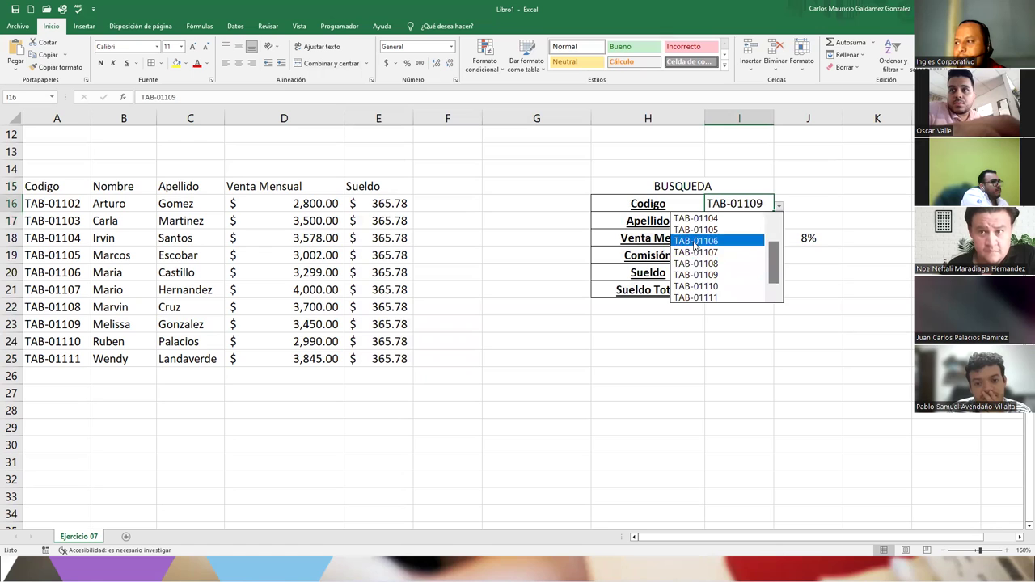
click(697, 241)
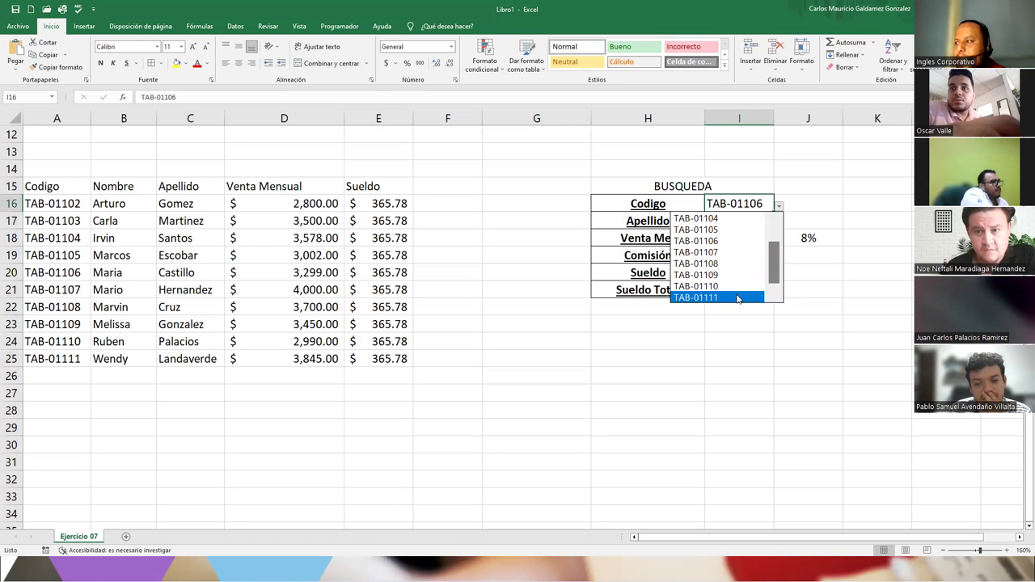
click(737, 297)
click(778, 207)
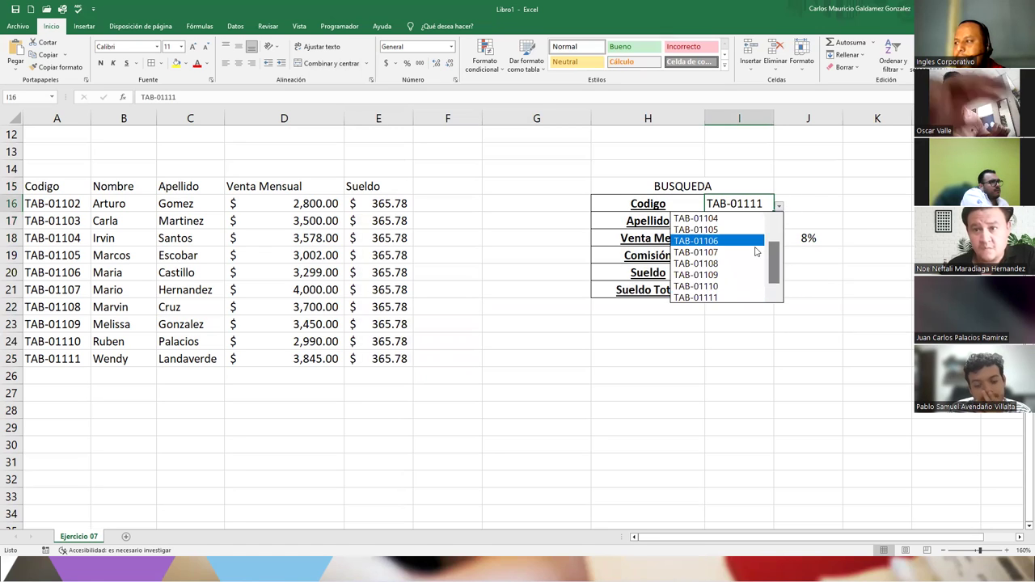
click(692, 232)
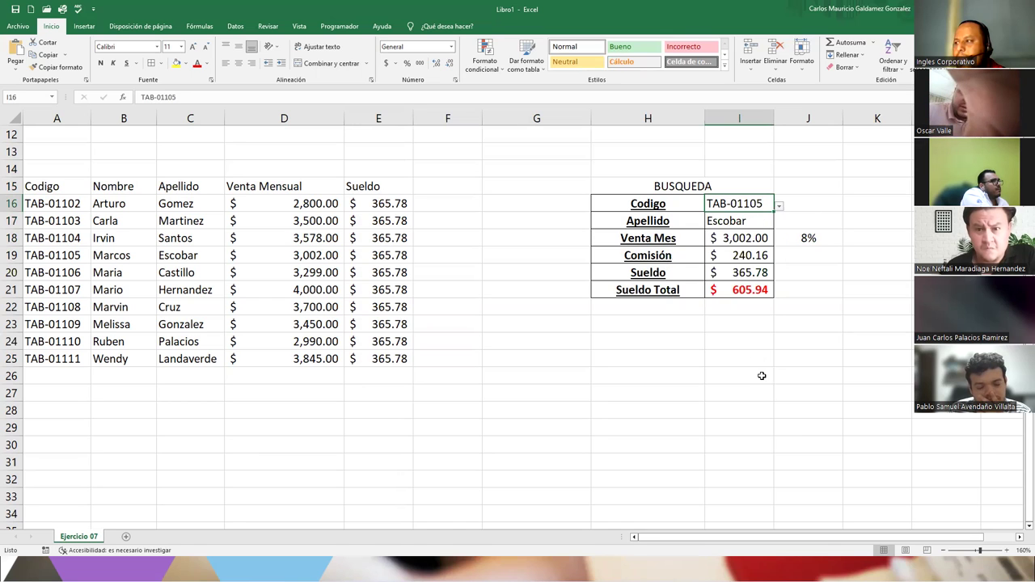
- Review the commission-rate SI formula in J18 without changing it
click(808, 236)
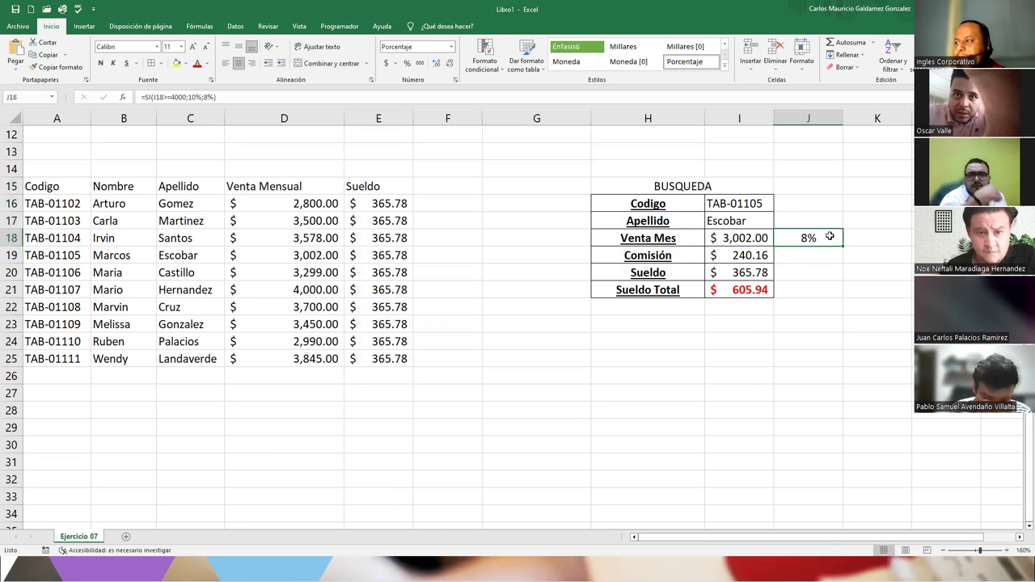
double_click(830, 236)
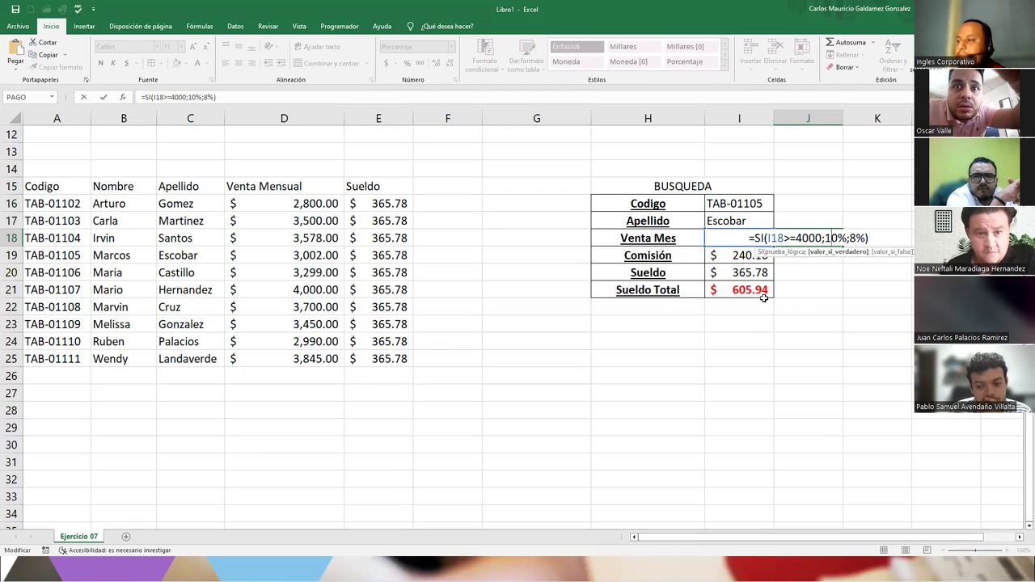
click(750, 317)
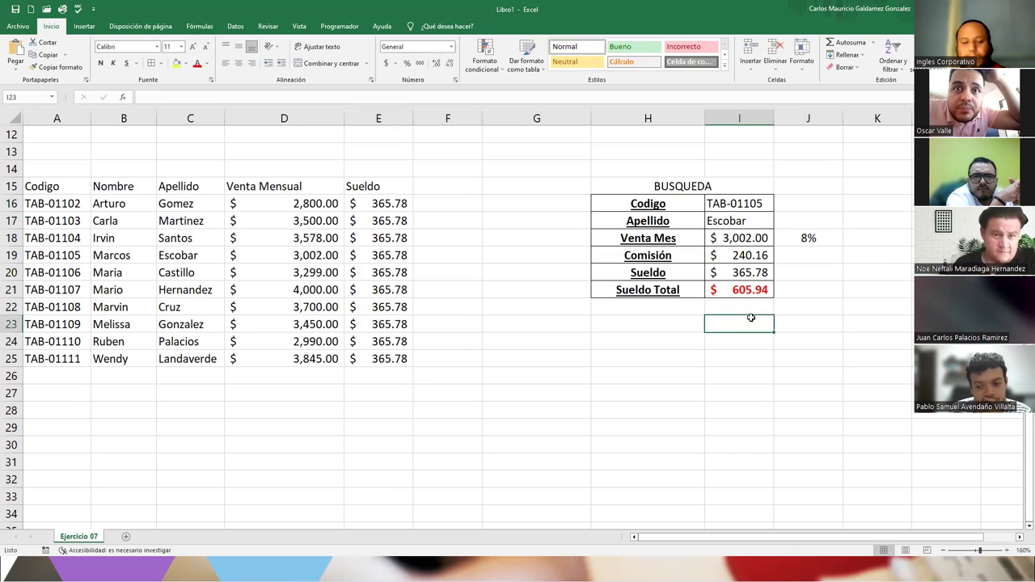
scroll(576, 310, up, 4)
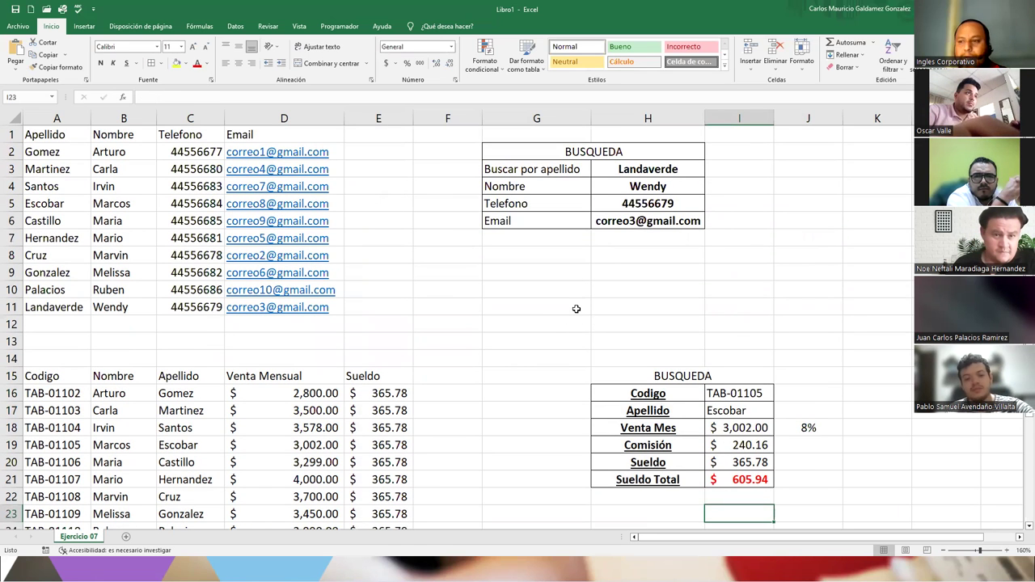
- Start saving and browse to Excel Intermedio G3C y G6C > Ejercicios
key(ctrl+s)
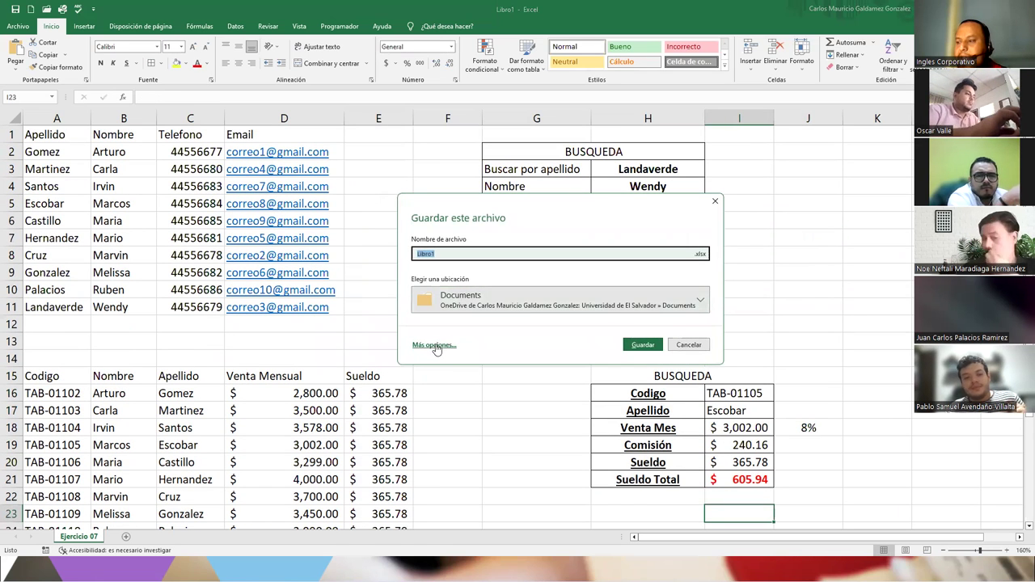
click(437, 345)
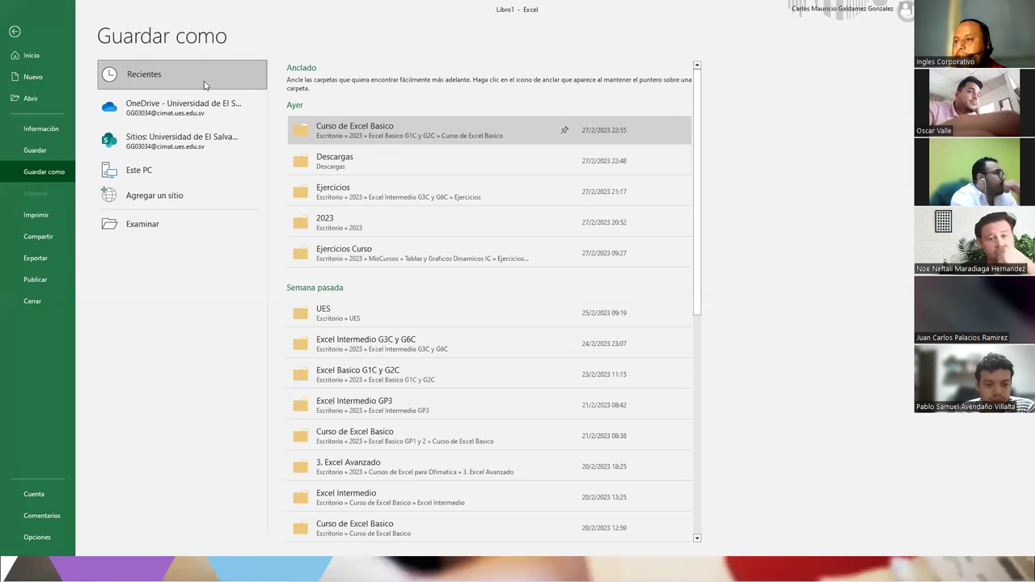
click(365, 125)
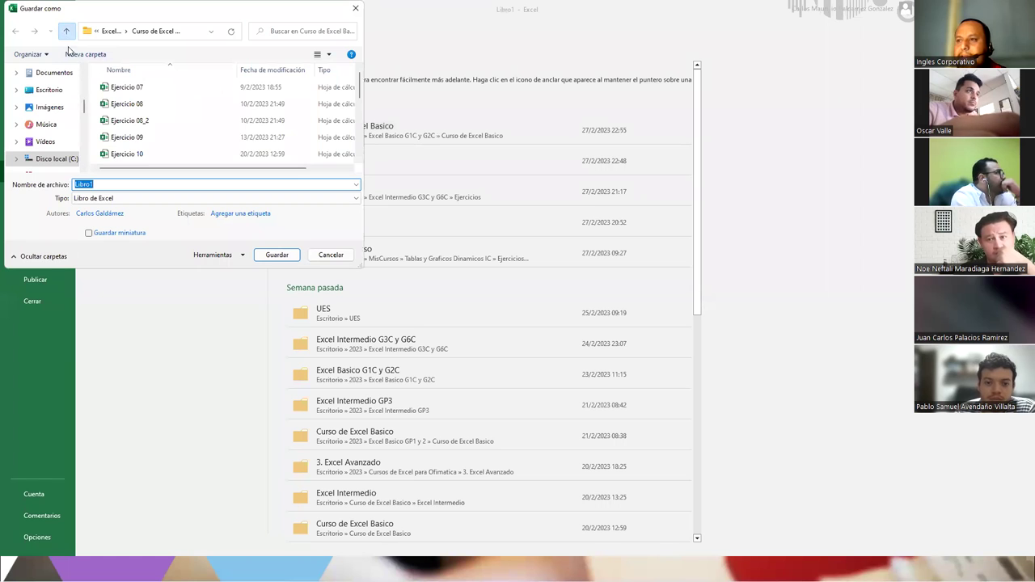
click(66, 31)
click(66, 31)
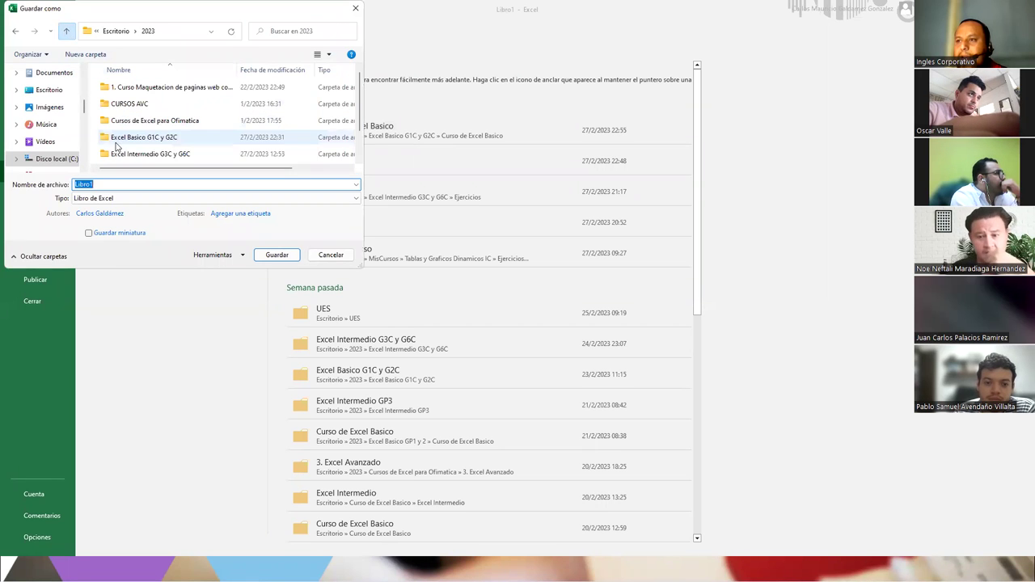
click(172, 155)
double_click(173, 156)
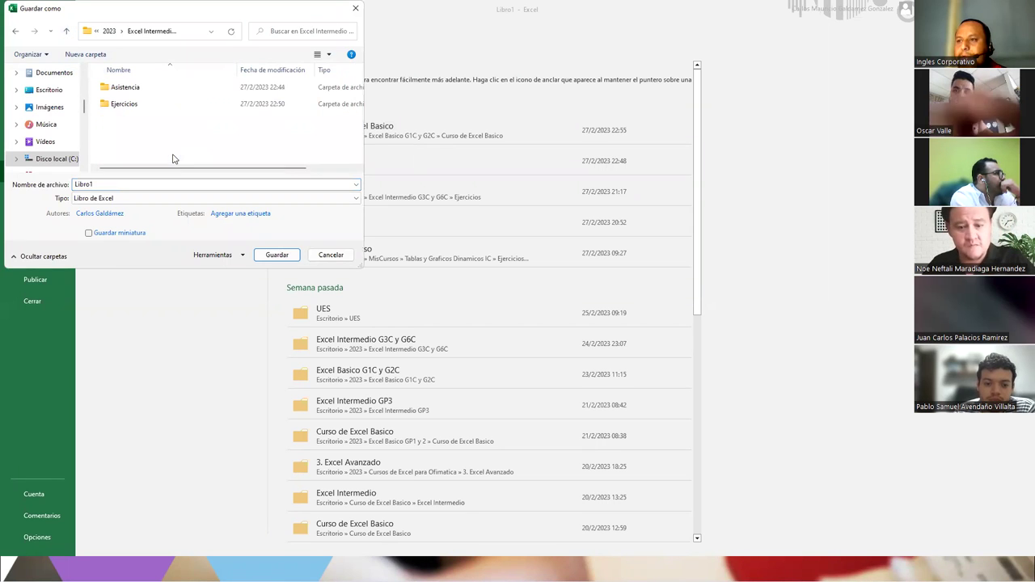
click(132, 104)
double_click(134, 104)
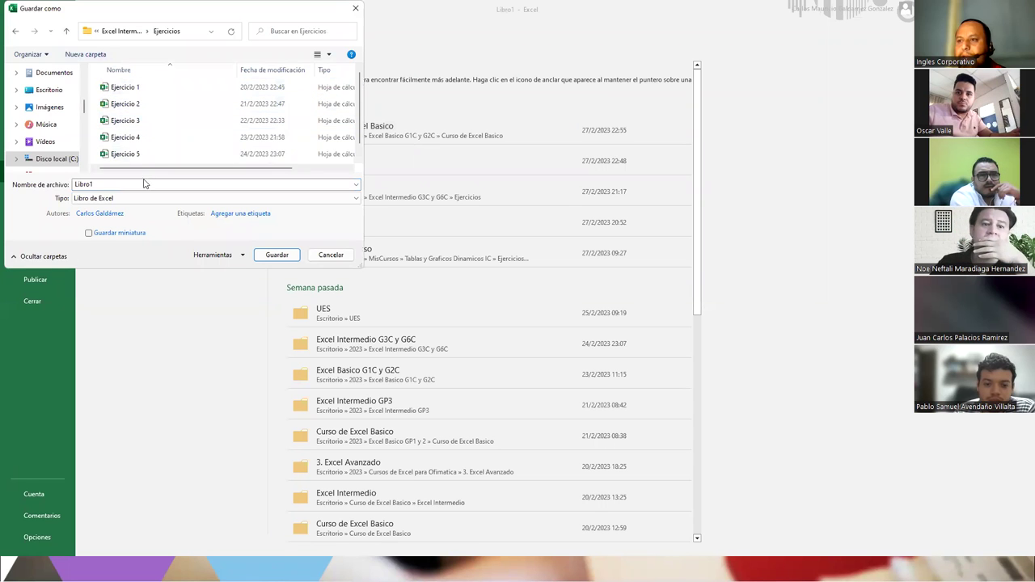
- Save the workbook under the name 'Ejercicio 7'
click(148, 157)
click(146, 183)
click(150, 184)
key(BackSpace)
text(7)
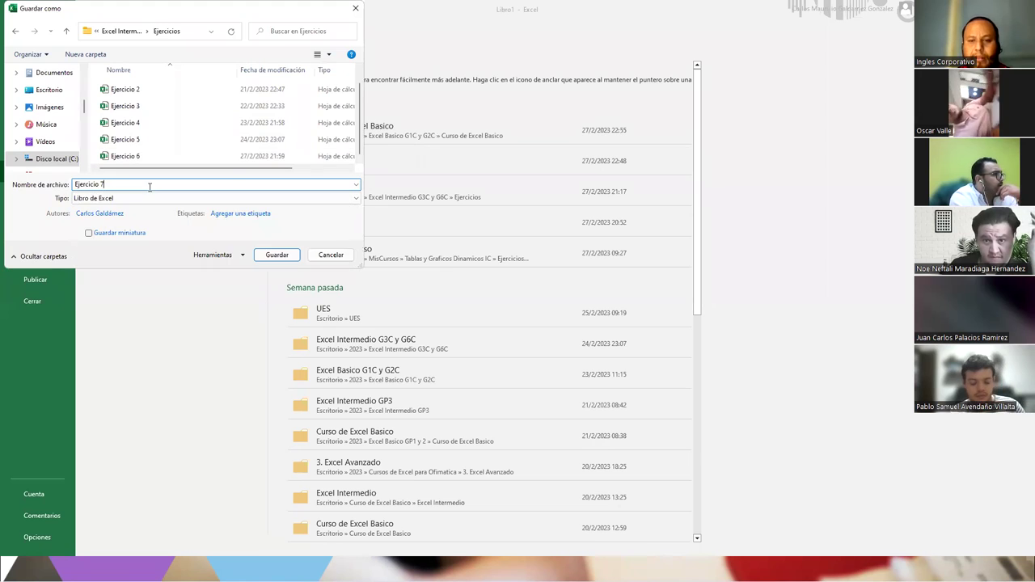
key(Return)
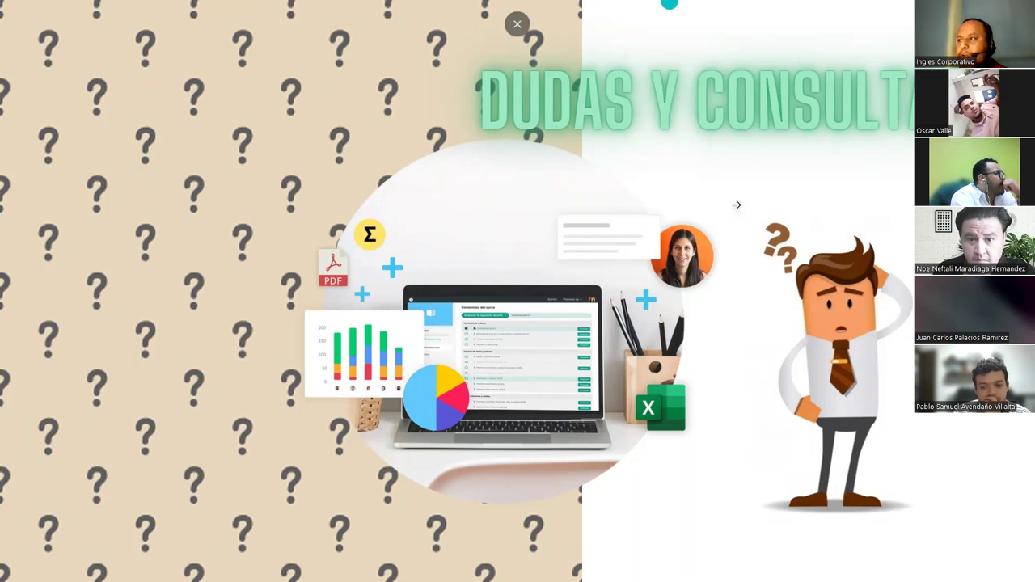
- Advance the PowerPoint show from DUDAS Y CONSULTAS to the monitor-of-charts slide
click(841, 334)
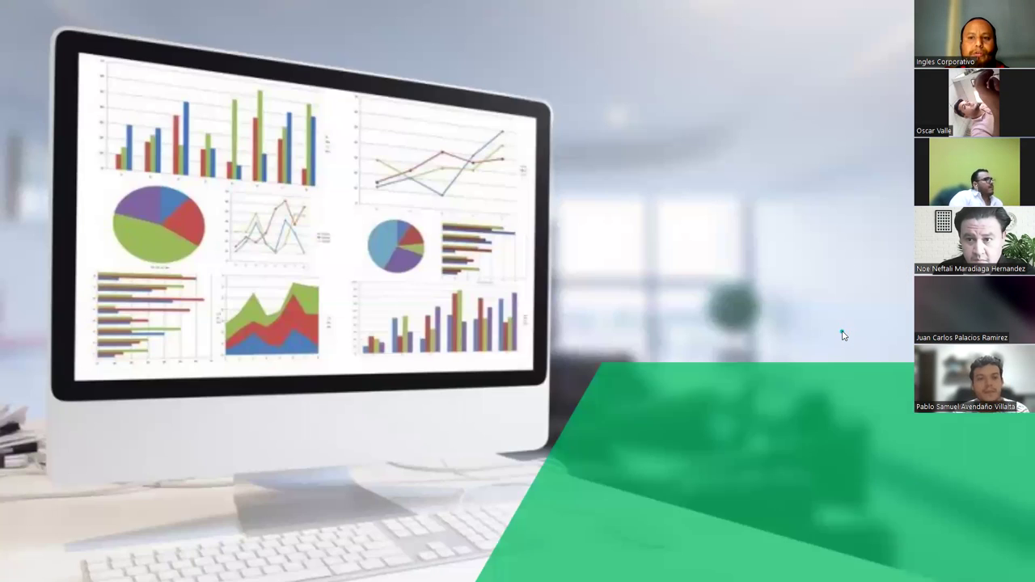